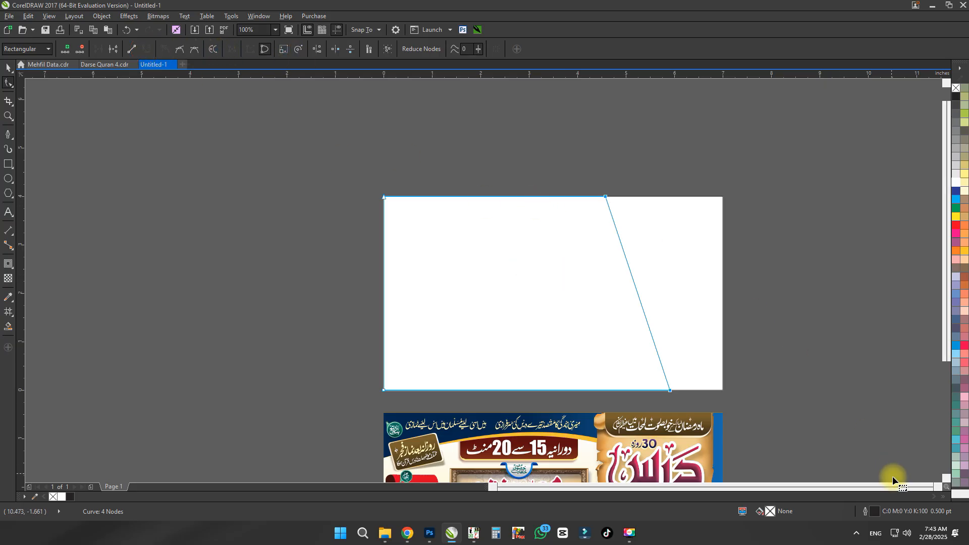
# Bend the slanted side of the four-node shape into a smooth S-curve across the right part of the page.
pyautogui.moveTo(579, 185); pyautogui.dragTo(655, 262)
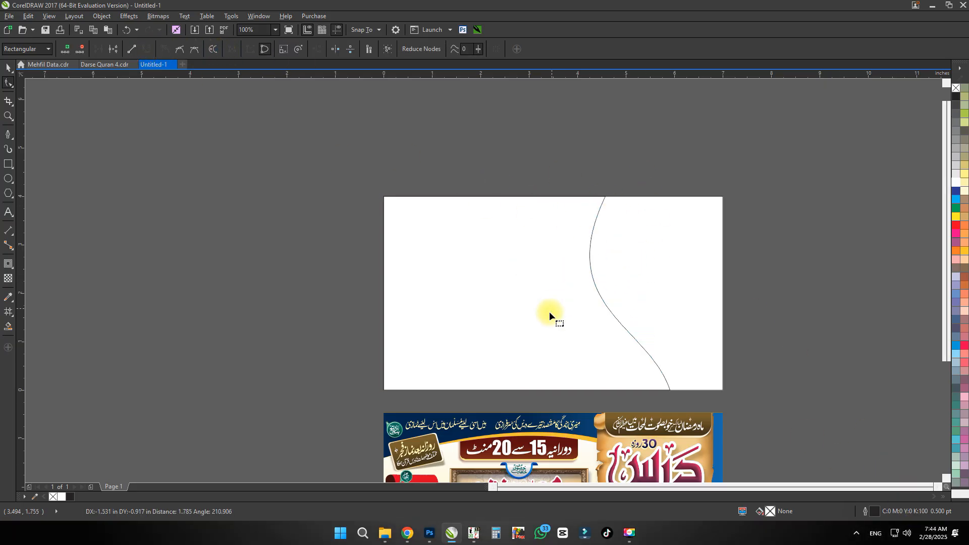
pyautogui.press('space')
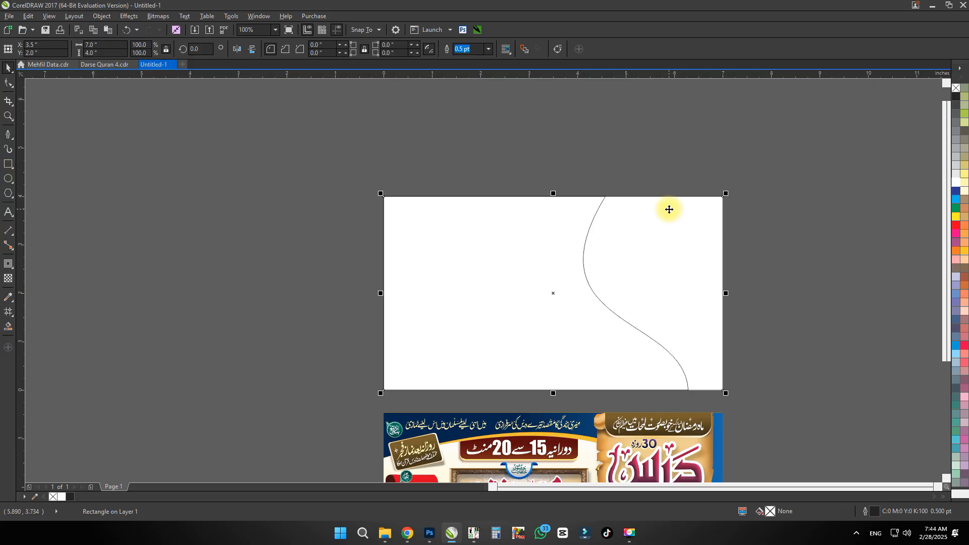
# Create two additional S-curve shapes sharing the same lower end, with their upper nodes shifted slightly to the left along the page edge.
pyautogui.press('space')
pyautogui.moveTo(605, 197); pyautogui.dragTo(571, 210)
pyautogui.moveTo(591, 196); pyautogui.dragTo(584, 196)
pyautogui.hotkey('ctrl', 'space')
pyautogui.click(633, 182)
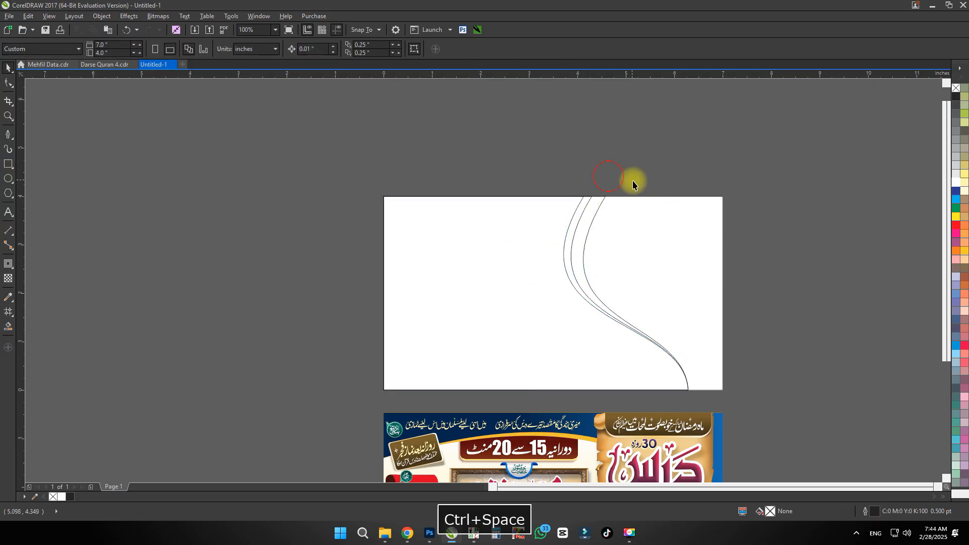
# Draw a large ellipse over the page's upper-right area and add slightly offset copies fanning out along its lower edge.
pyautogui.press('F7')
pyautogui.moveTo(535, 156); pyautogui.dragTo(719, 313)
pyautogui.hotkey('ctrl', 'space')
pyautogui.moveTo(686, 185); pyautogui.dragTo(689, 226)
pyautogui.click(698, 231)
pyautogui.moveTo(746, 263); pyautogui.dragTo(749, 244)
# Intersect the offset ellipses with the page rectangle to keep only the parts inside the page.
pyautogui.click(690, 293)
pyautogui.click(706, 326)
pyautogui.keyDown('shift'); pyautogui.click(725, 333); pyautogui.keyUp('shift')
pyautogui.click(318, 49)
pyautogui.scroll(2, 684, 361)
pyautogui.click(684, 307)
pyautogui.keyDown('shift'); pyautogui.click(846, 253); pyautogui.keyUp('shift')
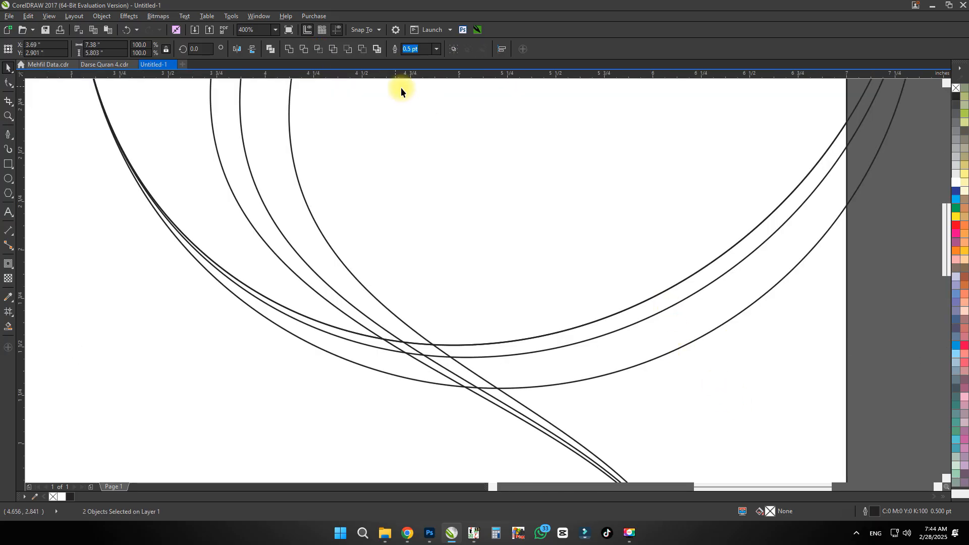
pyautogui.click(318, 49)
# Delete the original ellipses that extend beyond the page.
pyautogui.scroll(-2, 526, 350)
pyautogui.click(601, 187)
pyautogui.press('Delete')
pyautogui.click(614, 204)
pyautogui.press('Delete')
pyautogui.moveTo(465, 284); pyautogui.dragTo(548, 288)
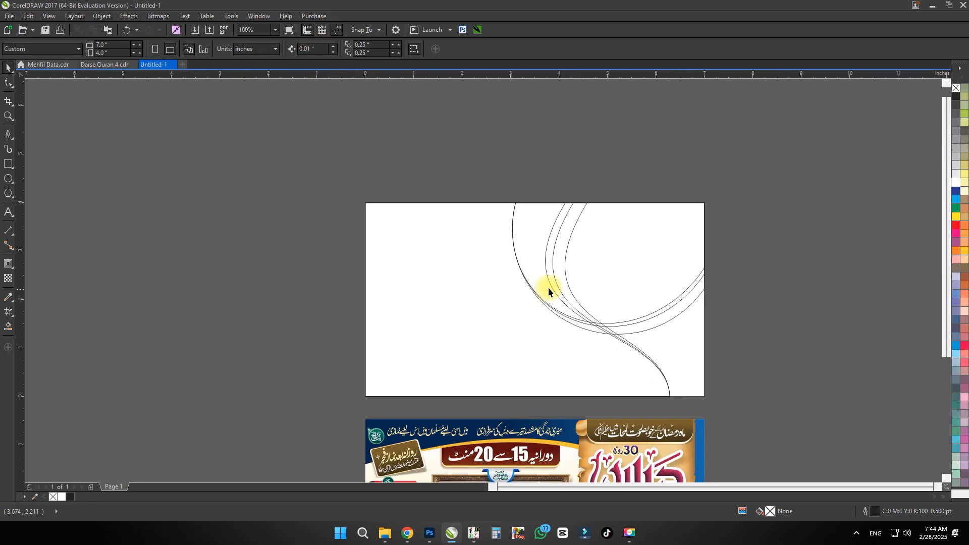
# Fill all the curve and arc shapes on the page with white.
pyautogui.moveTo(677, 175); pyautogui.dragTo(346, 408)
pyautogui.click(956, 182)
pyautogui.hotkey('ctrl', 'z')
pyautogui.hotkey('ctrl', 'z')
pyautogui.press('Delete')
pyautogui.moveTo(696, 180); pyautogui.dragTo(346, 410)
pyautogui.click(956, 182)
pyautogui.click(737, 206)
pyautogui.scroll(3, 701, 212)
pyautogui.click(8, 164)
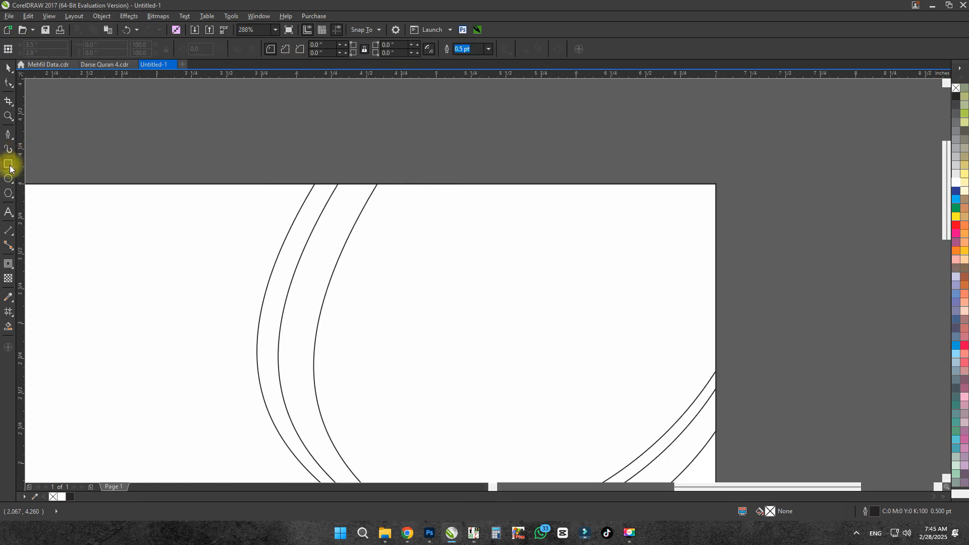
pyautogui.moveTo(569, 215); pyautogui.dragTo(530, 232)
pyautogui.press('Delete')
pyautogui.press('space')
# Select the three elliptical arc shapes and thin their outlines to match the S-curves.
pyautogui.scroll(-2, 526, 233)
pyautogui.moveTo(552, 195); pyautogui.dragTo(309, 377)
pyautogui.scroll(2, 534, 348)
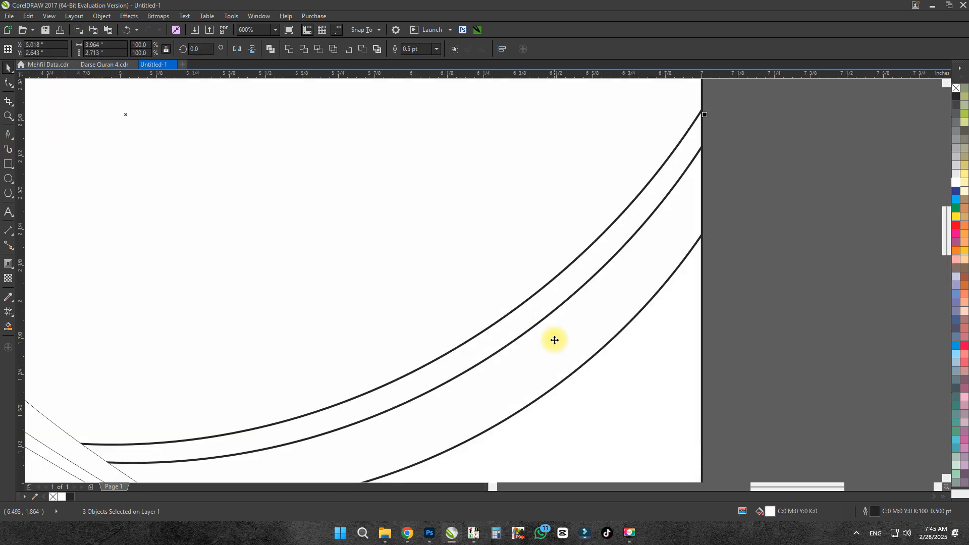
# Draw a double-lined horizontal band about 3.27 in wide and 0.44 in high across the page's upper right, behind the outermost S-curve.
pyautogui.press('F4')
pyautogui.moveTo(720, 280)
pyautogui.mouseDown()
pyautogui.moveTo(437, 61)
pyautogui.moveTo(406, 50)
pyautogui.mouseUp()
pyautogui.moveTo(399, 184); pyautogui.dragTo(593, 145)
pyautogui.hotkey('ctrl', 'z')
pyautogui.press('F6')
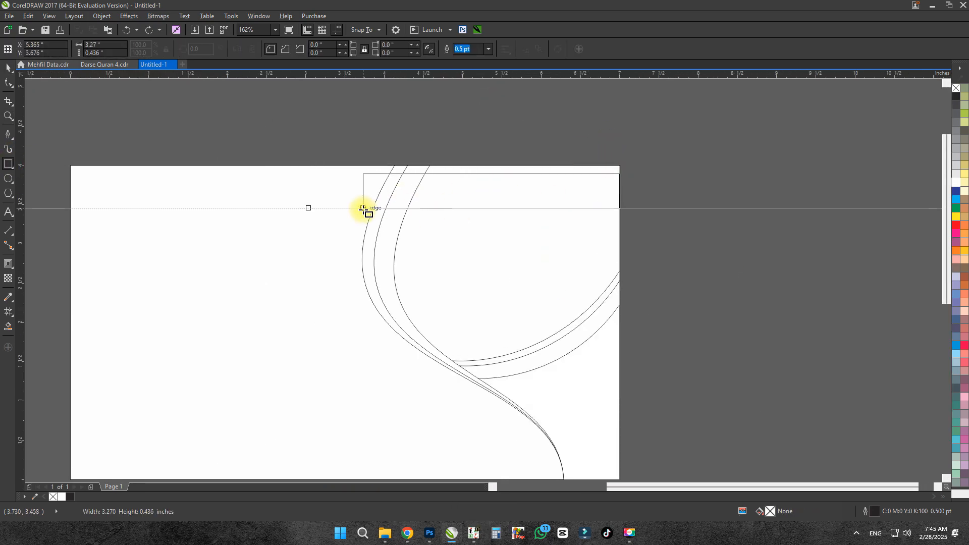
pyautogui.press('Escape')
pyautogui.scroll(4, 567, 227)
pyautogui.press('F4')
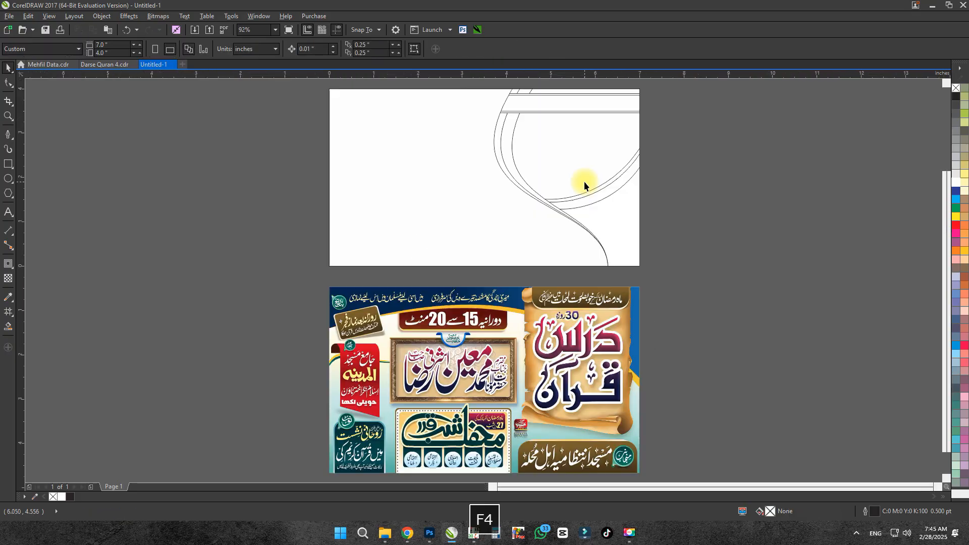
# Lower the elliptical arcs so they meet the S-curves nearer to their bottom end.
pyautogui.press('z')
pyautogui.moveTo(760, 258); pyautogui.dragTo(384, 57)
pyautogui.press('space')
pyautogui.click(539, 262)
pyautogui.scroll(-2, 553, 347)
pyautogui.click(491, 374)
pyautogui.scroll(1, 535, 317)
pyautogui.press('space')
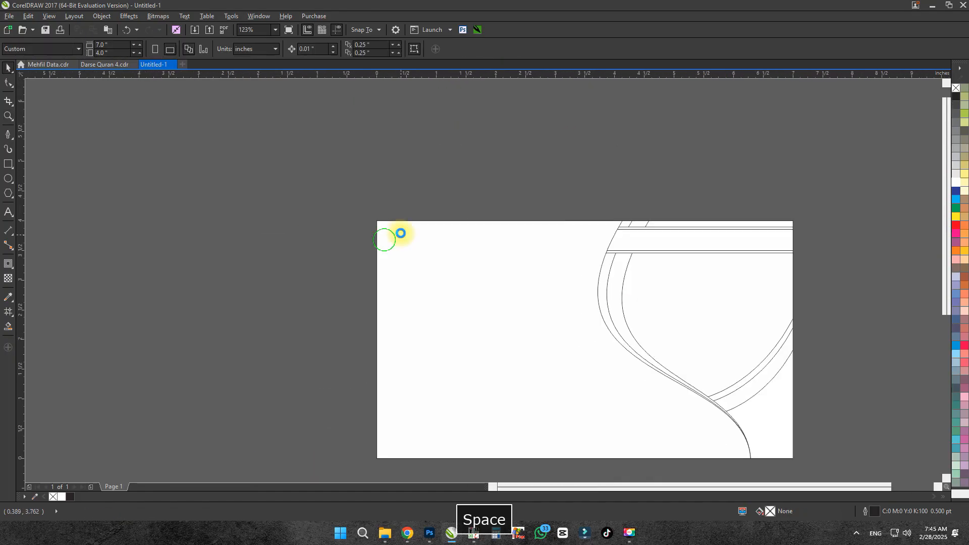
# Save the document as Darse Quran 7 in the Mehfil Data folder.
pyautogui.press('F4')
pyautogui.hotkey('ctrl', 's')
pyautogui.write('7')
pyautogui.press('Return')
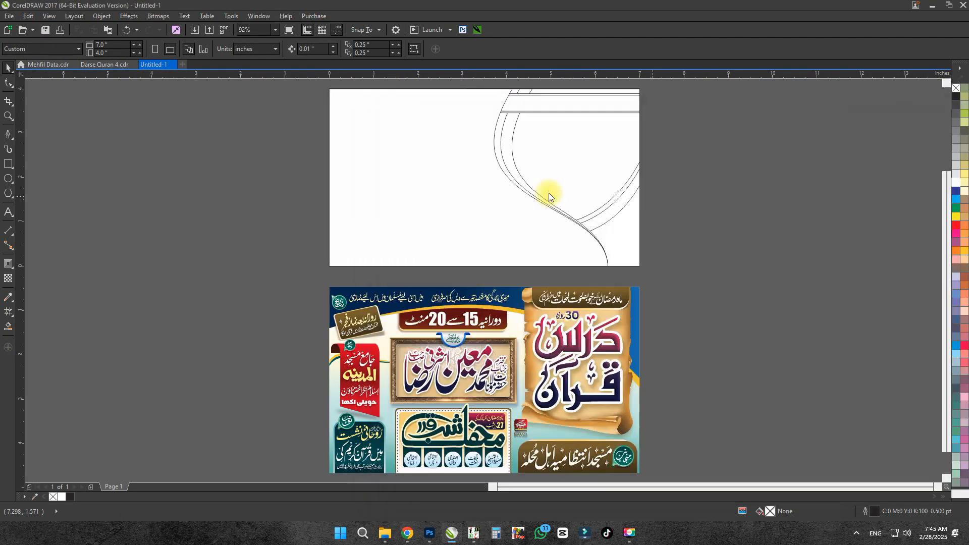
pyautogui.scroll(1, 383, 145)
pyautogui.press('space')
pyautogui.scroll(1, 488, 236)
pyautogui.press('space')
pyautogui.scroll(-2, 484, 225)
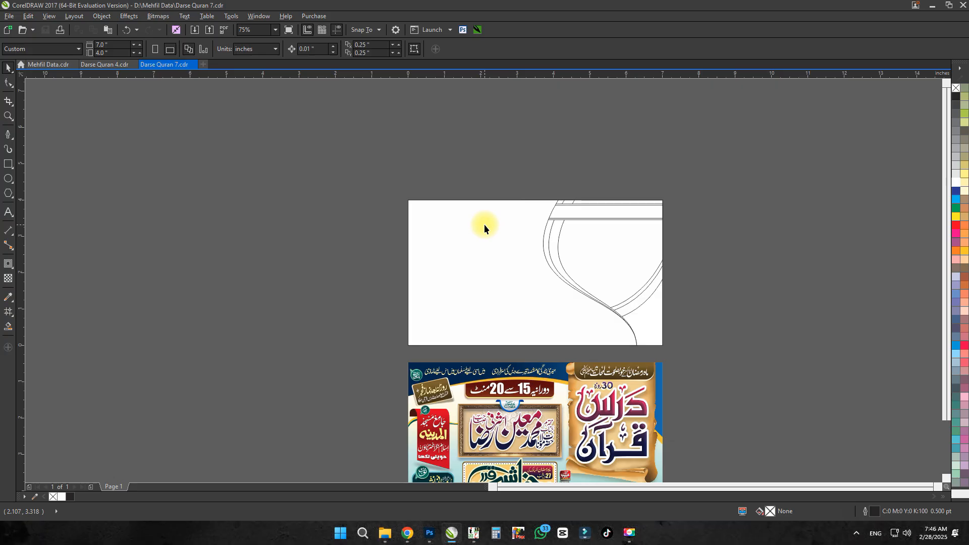
pyautogui.scroll(2, 522, 246)
pyautogui.press('space')
pyautogui.click(8, 185)
pyautogui.moveTo(221, 116)
pyautogui.mouseDown()
pyautogui.moveTo(333, 139)
pyautogui.moveTo(624, 292)
pyautogui.mouseUp()
pyautogui.press('space')
pyautogui.moveTo(554, 279)
pyautogui.mouseDown()
pyautogui.moveTo(571, 357)
pyautogui.moveTo(560, 347)
pyautogui.mouseUp()
pyautogui.moveTo(429, 180)
pyautogui.mouseDown()
pyautogui.moveTo(428, 146)
pyautogui.moveTo(765, 378)
pyautogui.moveTo(828, 383)
pyautogui.mouseUp()
pyautogui.scroll(-2, 533, 202)
pyautogui.scroll(3, 534, 200)
pyautogui.scroll(-3, 566, 240)
pyautogui.press('Delete')
pyautogui.press('F2')
pyautogui.scroll(-2, 632, 301)
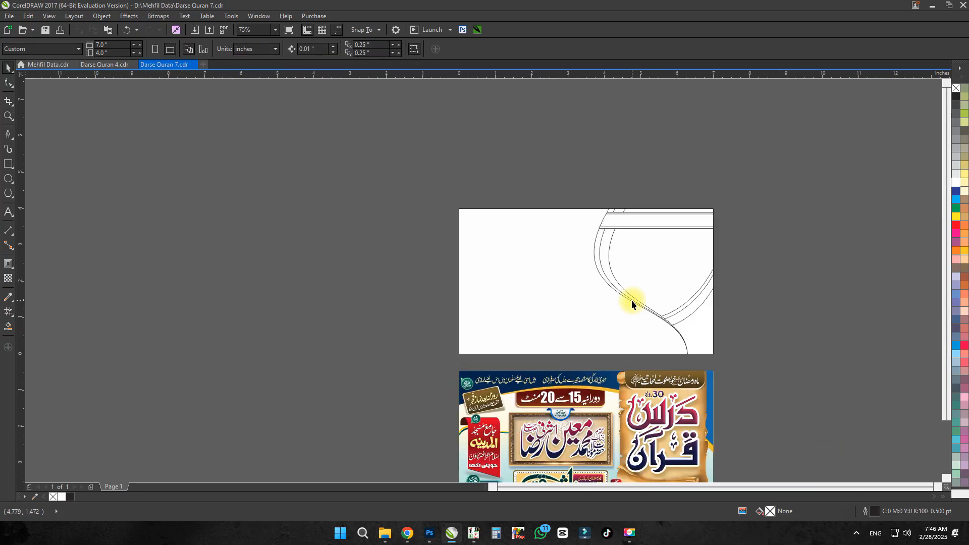
# Draw an ellipse about 6.8 by 3.9 in over the page's upper-left corner and add slightly rotated copies of it.
pyautogui.click(8, 181)
pyautogui.moveTo(343, 152)
pyautogui.mouseDown()
pyautogui.moveTo(586, 328)
pyautogui.moveTo(590, 296)
pyautogui.mouseUp()
pyautogui.press('space')
pyautogui.moveTo(561, 278); pyautogui.dragTo(591, 337)
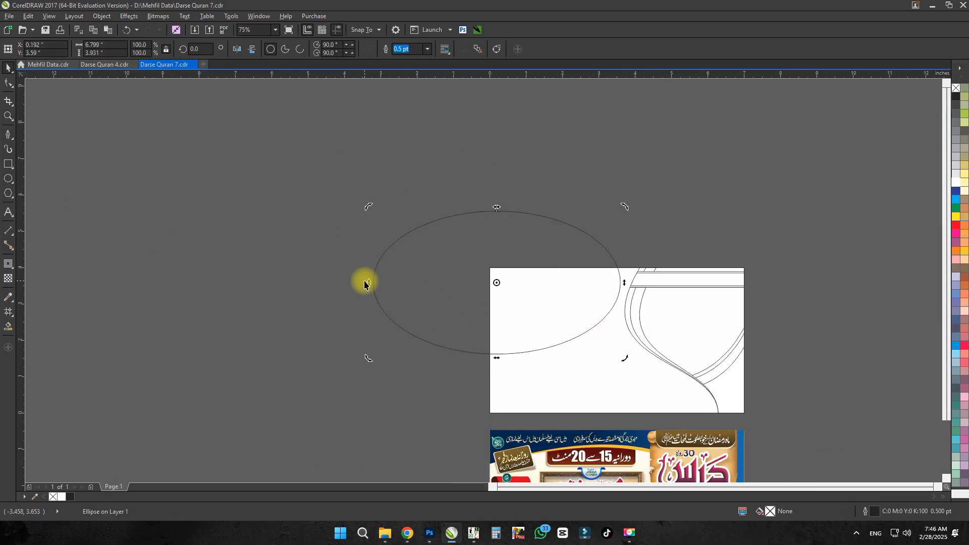
pyautogui.scroll(1, 520, 392)
# Intersect the rotated ellipses with the page rectangle and delete the original ellipses.
pyautogui.keyDown('shift'); pyautogui.click(597, 389); pyautogui.keyUp('shift')
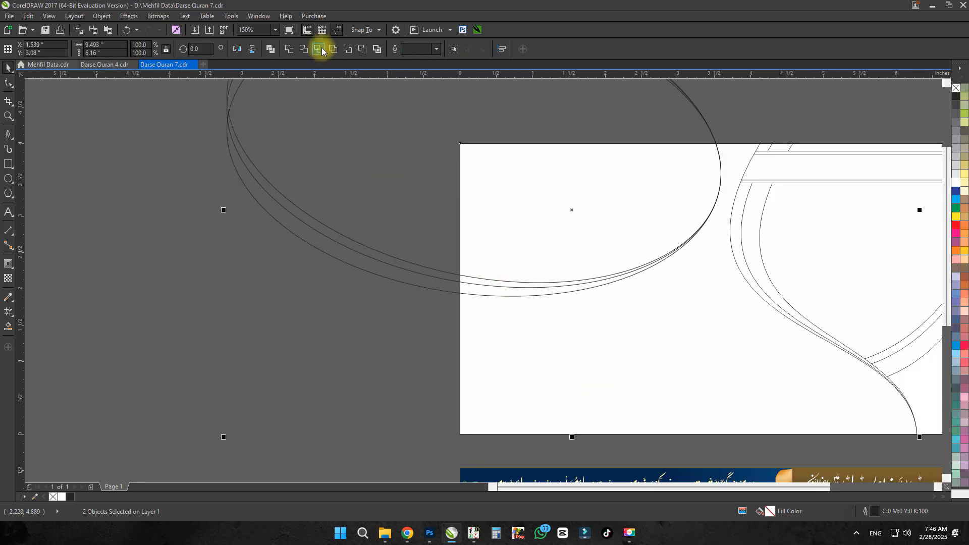
pyautogui.click(318, 50)
pyautogui.click(337, 176)
pyautogui.press('Delete')
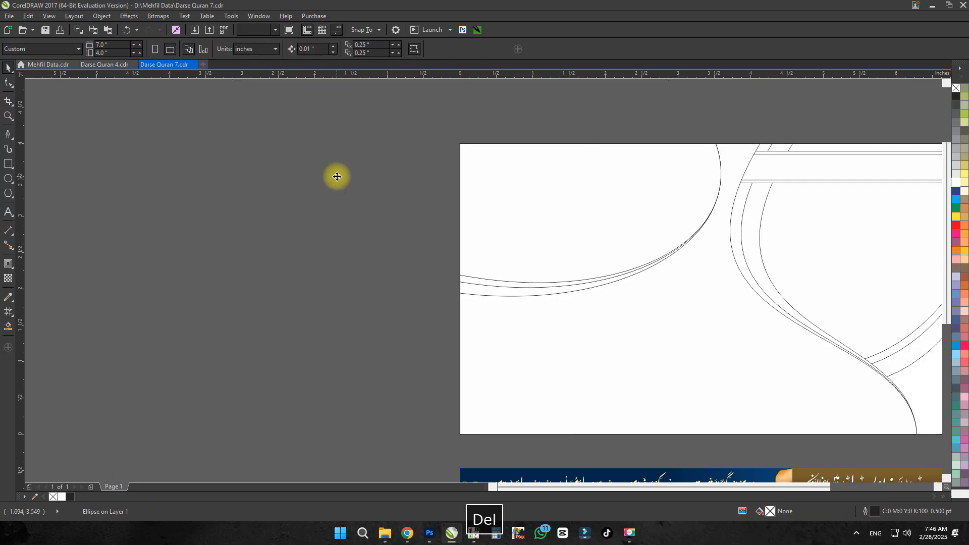
# Move the three clipped ellipse shapes off the page, into the empty area on its left.
pyautogui.press('space')
pyautogui.scroll(1, 444, 224)
pyautogui.scroll(-2, 544, 215)
pyautogui.scroll(1, 544, 214)
pyautogui.moveTo(534, 207); pyautogui.dragTo(536, 307)
pyautogui.moveTo(355, 141); pyautogui.dragTo(620, 298)
pyautogui.moveTo(525, 235); pyautogui.dragTo(298, 235)
pyautogui.click(478, 128)
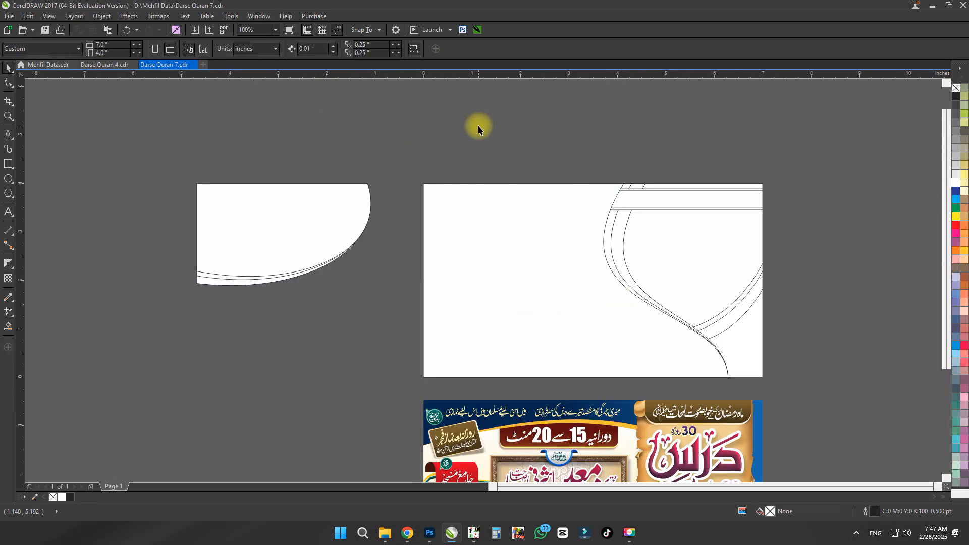
# Draw a wide ellipse overlapping the page's top edge, with a slightly offset second ellipse.
pyautogui.moveTo(521, 146); pyautogui.dragTo(491, 97)
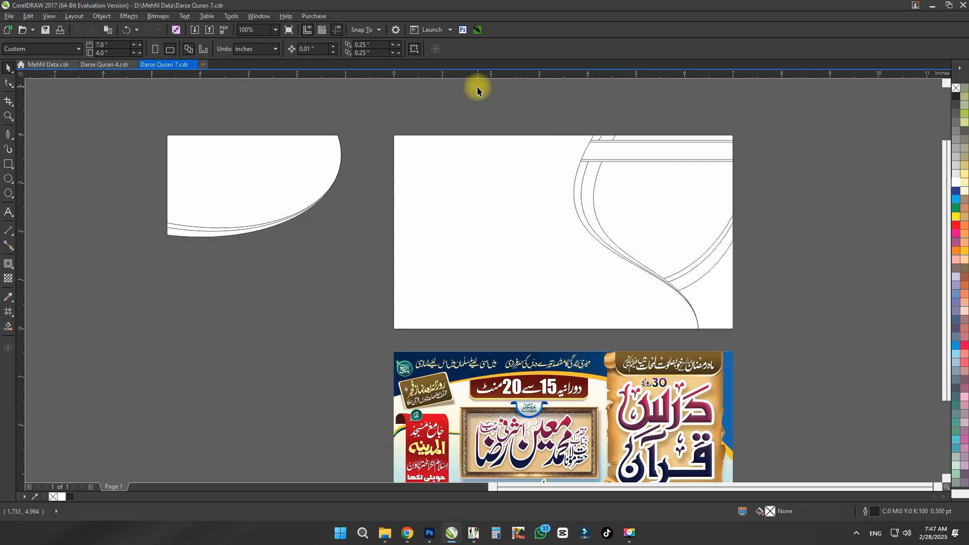
pyautogui.click(9, 178)
pyautogui.moveTo(303, 163)
pyautogui.mouseDown()
pyautogui.moveTo(274, 210)
pyautogui.moveTo(275, 257)
pyautogui.mouseUp()
pyautogui.moveTo(295, 256); pyautogui.dragTo(622, 136)
pyautogui.press('space')
# Clip the two wide ellipses to the page rectangle, delete the originals, and save the document.
pyautogui.scroll(1, 452, 209)
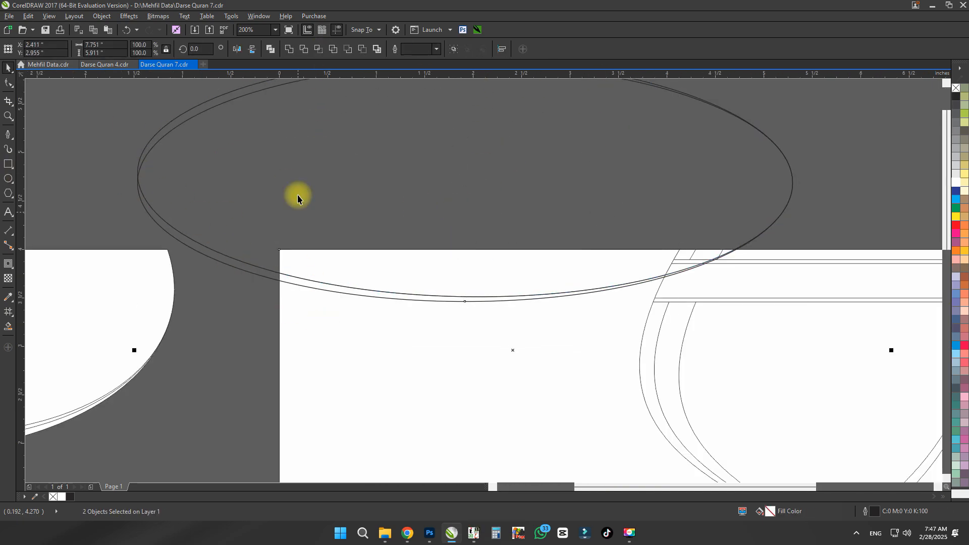
pyautogui.press('Delete')
pyautogui.scroll(-5, 299, 139)
pyautogui.hotkey('ctrl', 's')
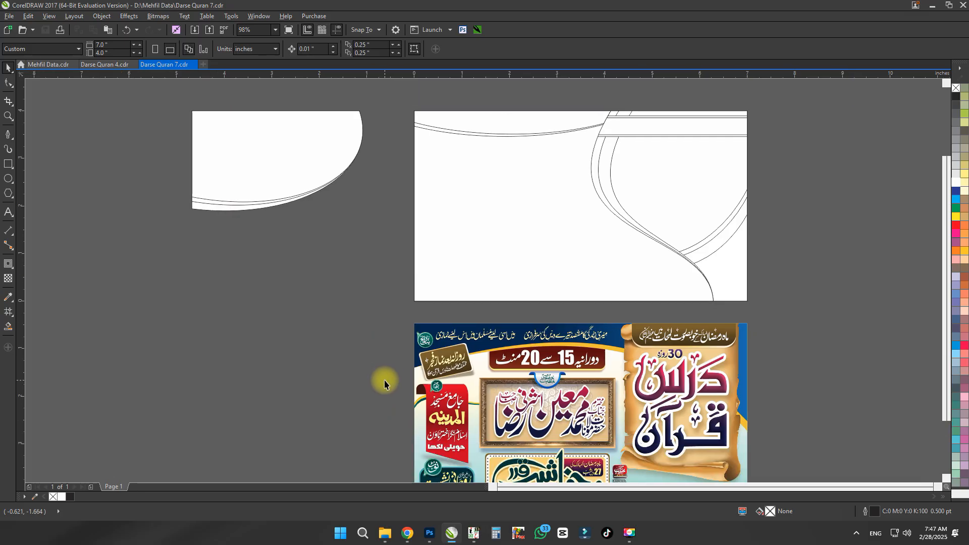
# Draw a rectangle about 2.73 by 1.65 in on the left half of the page and round its corners to about 0.22 in.
pyautogui.scroll(3, 505, 257)
pyautogui.click(9, 164)
pyautogui.moveTo(338, 151)
pyautogui.mouseDown()
pyautogui.moveTo(530, 283)
pyautogui.moveTo(603, 310)
pyautogui.mouseUp()
pyautogui.click(569, 190)
pyautogui.press('F10')
pyautogui.moveTo(603, 152); pyautogui.dragTo(591, 170)
pyautogui.press('space')
pyautogui.scroll(-1, 599, 217)
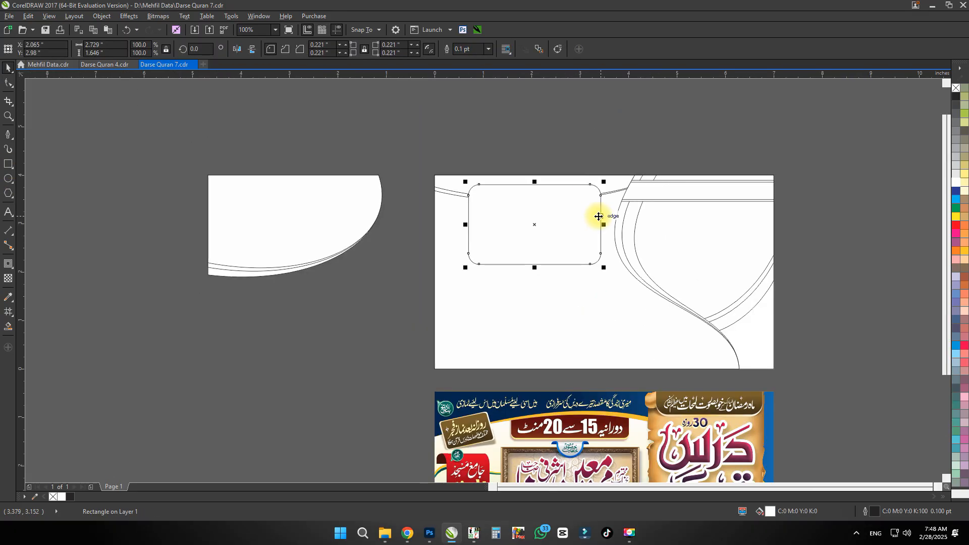
# Move the rounded rectangle close to the page's left edge and place it behind the two top arc shapes.
pyautogui.moveTo(598, 217); pyautogui.dragTo(574, 217)
pyautogui.moveTo(558, 213); pyautogui.dragTo(585, 238)
pyautogui.moveTo(679, 238); pyautogui.dragTo(683, 240)
pyautogui.hotkey('shift', 'pageup')
pyautogui.scroll(1, 528, 262)
pyautogui.moveTo(524, 245); pyautogui.dragTo(580, 211)
pyautogui.scroll(-1, 505, 237)
pyautogui.press('space')
pyautogui.scroll(1, 571, 259)
pyautogui.scroll(-1, 571, 258)
pyautogui.click(465, 208)
pyautogui.scroll(1, 468, 222)
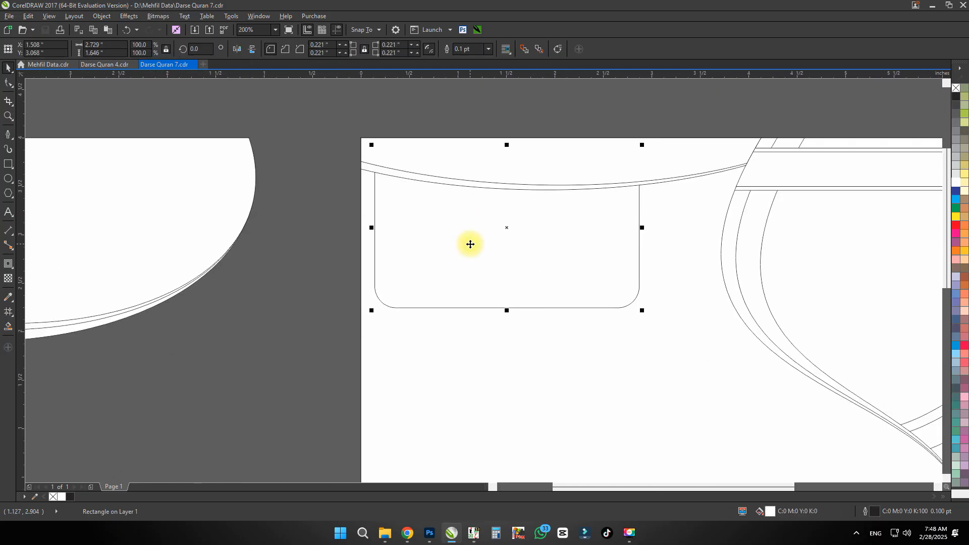
# Increase the rounded rectangle's height to about 1.79 in and add a smaller inset copy inside it.
pyautogui.scroll(1, 510, 227)
pyautogui.moveTo(506, 104); pyautogui.dragTo(506, 114)
pyautogui.moveTo(773, 263); pyautogui.dragTo(762, 263)
pyautogui.scroll(-2, 742, 273)
pyautogui.keyDown('shift'); pyautogui.click(651, 278); pyautogui.keyUp('shift')
pyautogui.scroll(1, 650, 288)
pyautogui.scroll(-1, 571, 289)
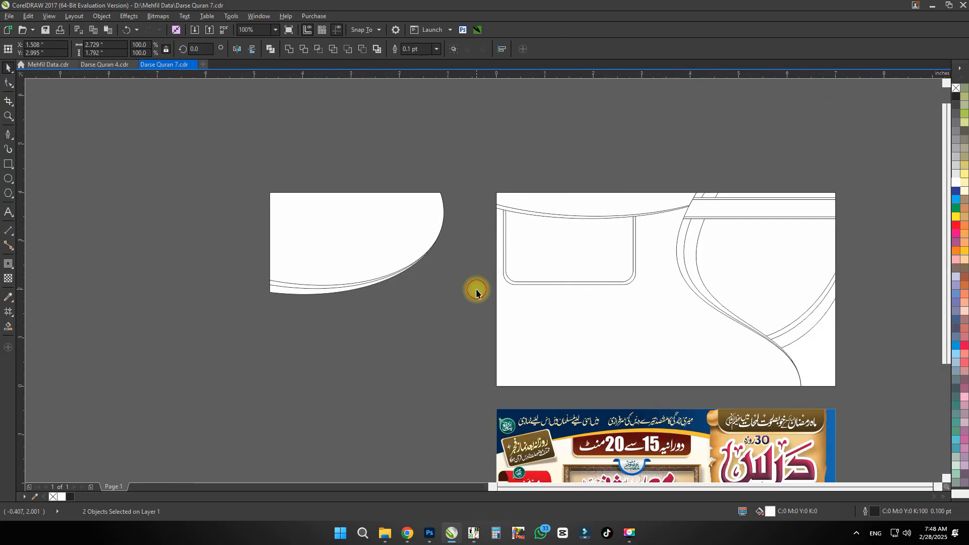
pyautogui.click(478, 292)
# Draw a tall rectangle about 0.62 by 1.23 in between the rounded frame and the S-curves.
pyautogui.scroll(2, 656, 245)
pyautogui.click(8, 164)
pyautogui.moveTo(468, 198); pyautogui.dragTo(558, 376)
pyautogui.press('space')
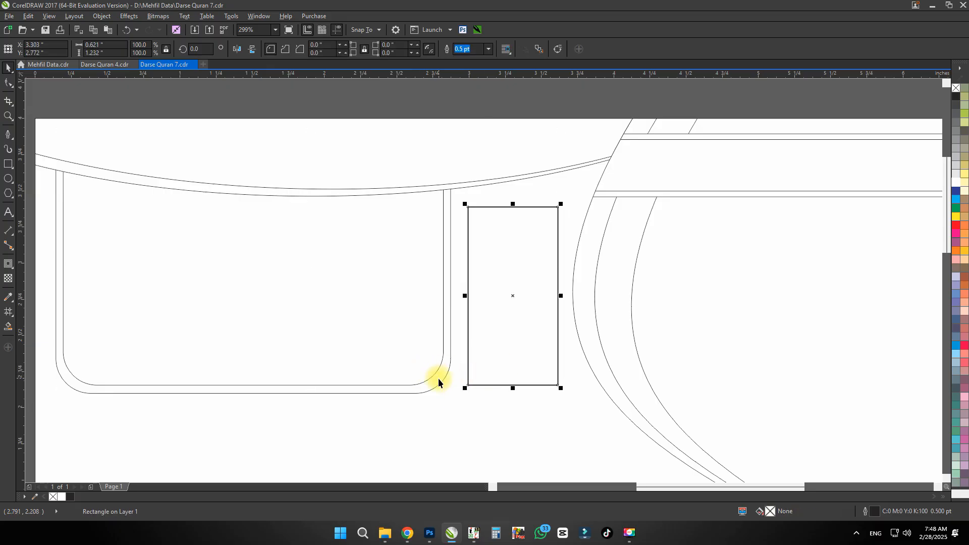
# Round the tall rectangle into an arch with 0.311 in top and 0.091 in bottom corner radii, and lower it slightly.
pyautogui.moveTo(470, 376); pyautogui.dragTo(469, 393)
pyautogui.press('F10')
pyautogui.moveTo(481, 216); pyautogui.dragTo(514, 216)
pyautogui.press('space')
pyautogui.scroll(1, 515, 215)
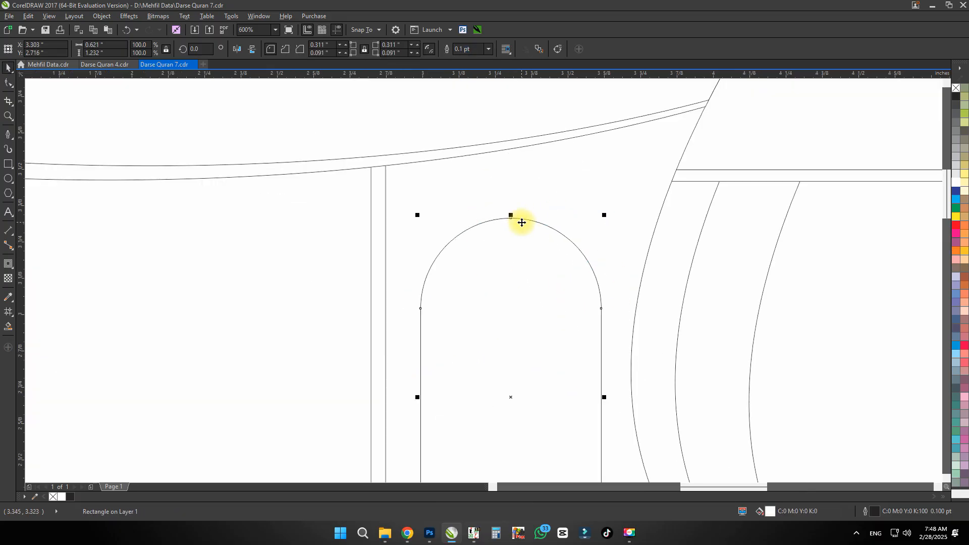
# Add a smaller inset copy inside the arch-shaped rectangle.
pyautogui.scroll(-1, 521, 223)
pyautogui.scroll(1, 562, 291)
pyautogui.moveTo(564, 328); pyautogui.dragTo(554, 328)
pyautogui.scroll(-1, 471, 154)
pyautogui.scroll(1, 471, 98)
# Add a circle about 0.47 in across, centred behind the arch's top, with a concentric inner copy about 0.4 in across.
pyautogui.click(8, 179)
pyautogui.moveTo(393, 169); pyautogui.dragTo(528, 307)
pyautogui.hotkey('ctrl', 'space')
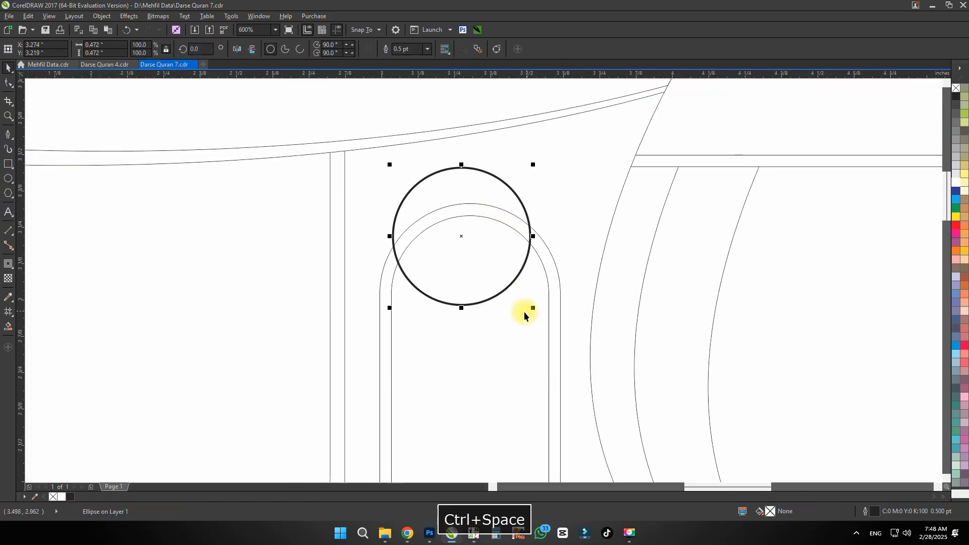
pyautogui.keyDown('shift'); pyautogui.click(517, 311); pyautogui.keyUp('shift')
pyautogui.press('c')
pyautogui.click(513, 307)
pyautogui.moveTo(541, 137); pyautogui.dragTo(532, 147)
pyautogui.scroll(-1, 552, 184)
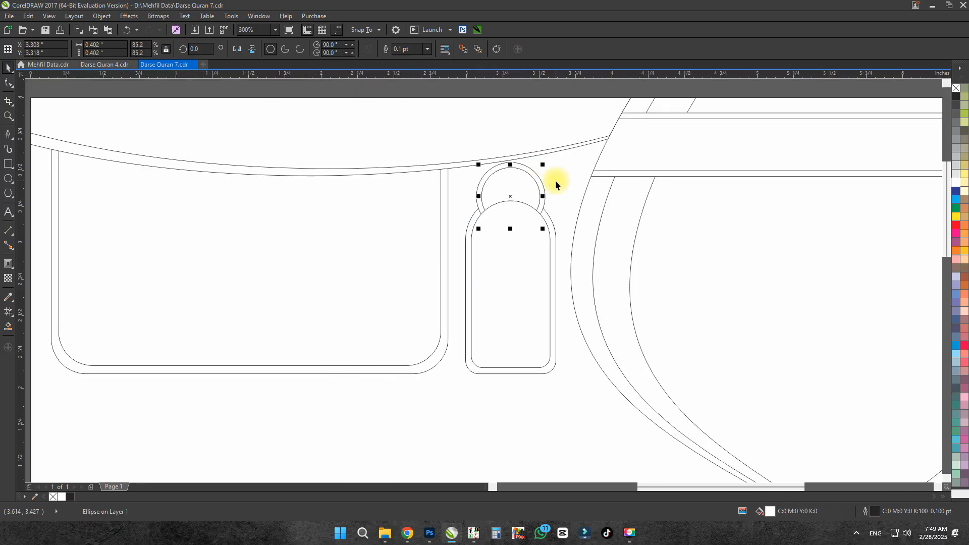
# Add a second, slightly smaller inset copy inside the arch's inner outline.
pyautogui.click(532, 296)
pyautogui.scroll(2, 549, 309)
pyautogui.moveTo(533, 257); pyautogui.dragTo(524, 257)
pyautogui.scroll(-1, 509, 293)
pyautogui.scroll(1, 441, 114)
pyautogui.moveTo(439, 122); pyautogui.dragTo(440, 132)
pyautogui.scroll(-2, 499, 252)
pyautogui.click(502, 112)
pyautogui.press('F4')
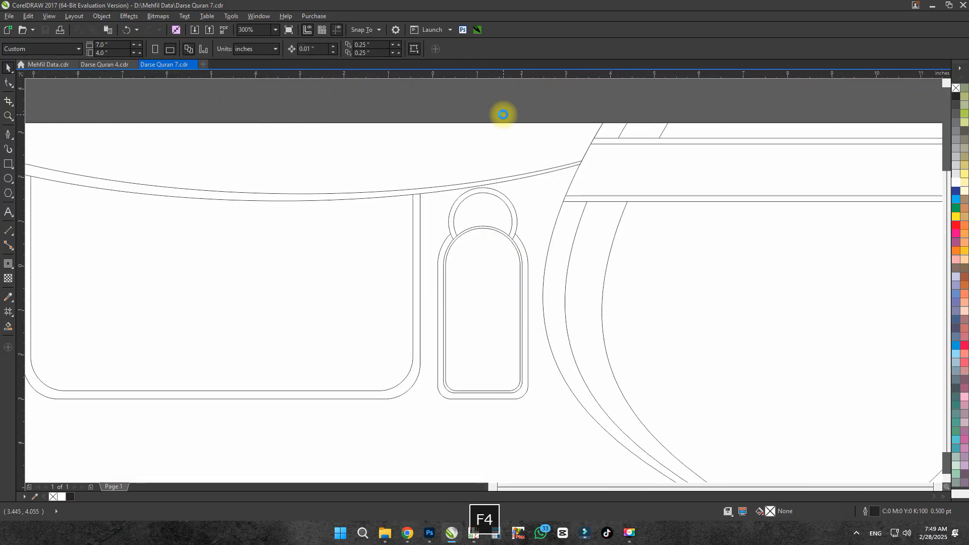
# Bring the inner circle in front of the arch, add a slightly smaller concentric copy of it, and save.
pyautogui.scroll(3, 703, 197)
pyautogui.click(641, 193)
pyautogui.hotkey('shift', 'pageup')
pyautogui.scroll(1, 682, 172)
pyautogui.moveTo(658, 150); pyautogui.dragTo(651, 157)
pyautogui.scroll(-3, 637, 176)
pyautogui.click(645, 123)
pyautogui.hotkey('ctrl', 's')
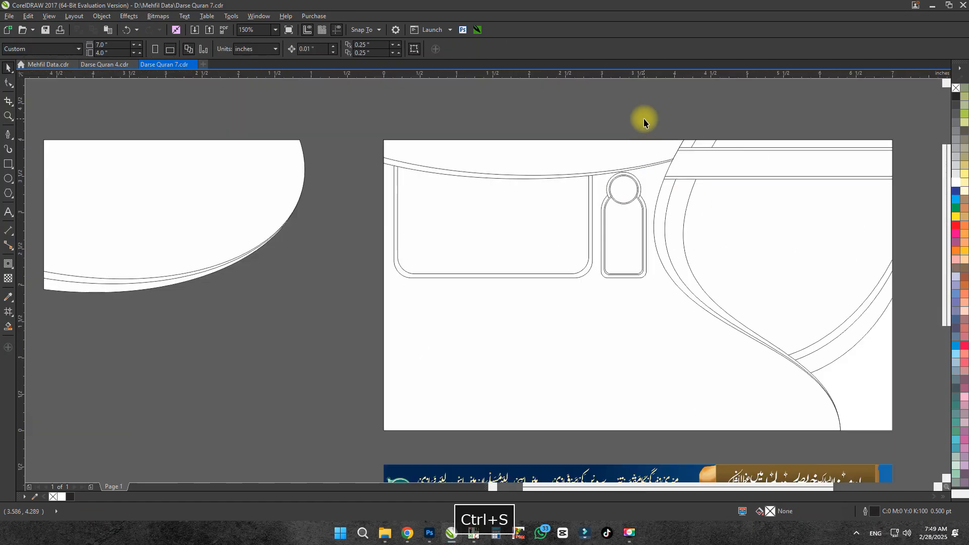
# Shrink the rounded frame's inner outline to about 2.51 by 1.635 in and add a further inset copy inside it.
pyautogui.scroll(2, 487, 116)
pyautogui.click(474, 138)
pyautogui.scroll(1, 547, 135)
pyautogui.moveTo(546, 143); pyautogui.dragTo(542, 147)
pyautogui.scroll(2, 413, 340)
pyautogui.scroll(-2, 459, 344)
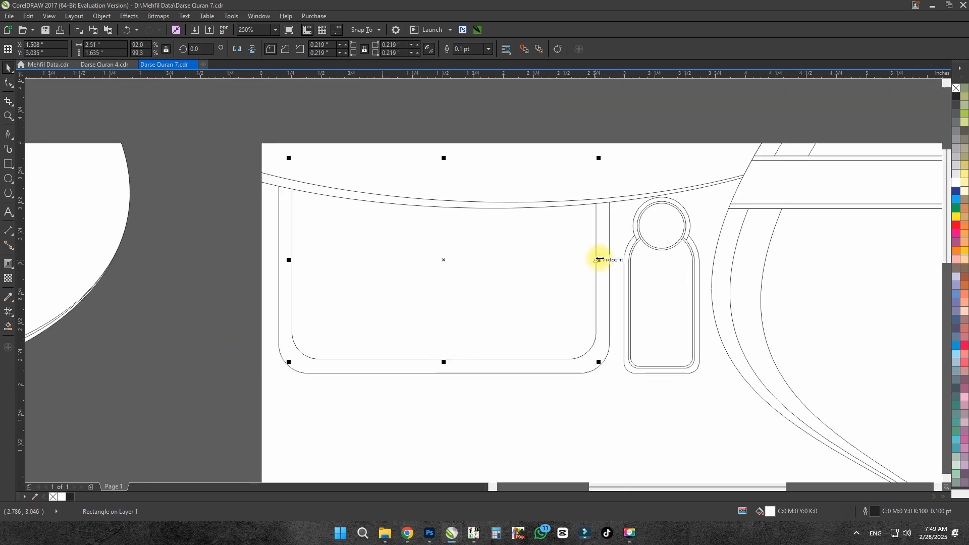
pyautogui.moveTo(600, 260); pyautogui.dragTo(594, 260)
pyautogui.scroll(2, 444, 356)
pyautogui.moveTo(444, 365); pyautogui.dragTo(445, 358)
pyautogui.scroll(-2, 505, 353)
# Bring the two arc shapes at the page's top edge in front of the frames and save the drawing.
pyautogui.click(379, 344)
pyautogui.scroll(1, 591, 245)
pyautogui.hotkey('shift', 'pageup')
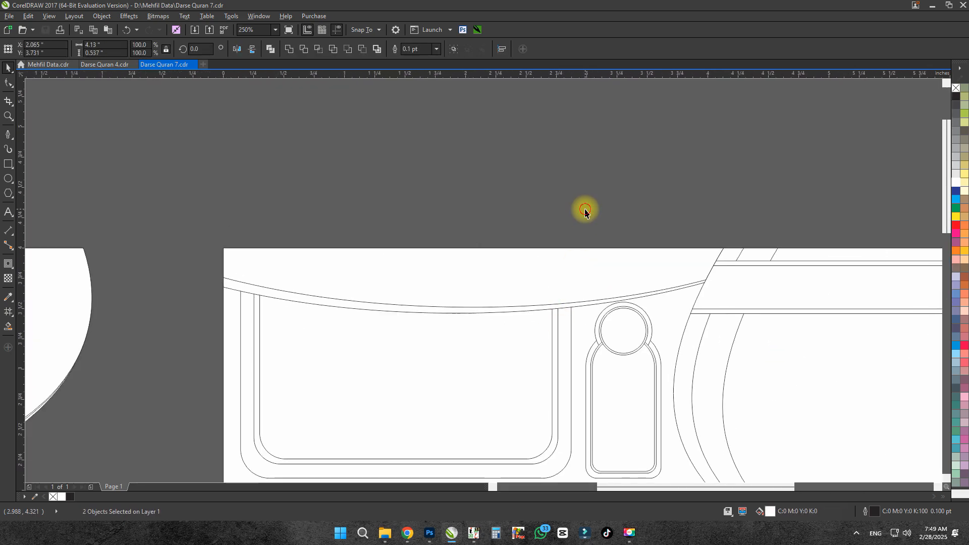
pyautogui.click(493, 293)
pyautogui.hotkey('ctrl', 'pageup')
pyautogui.scroll(-1, 638, 202)
pyautogui.hotkey('ctrl', 's')
pyautogui.scroll(-1, 598, 222)
pyautogui.scroll(1, 707, 404)
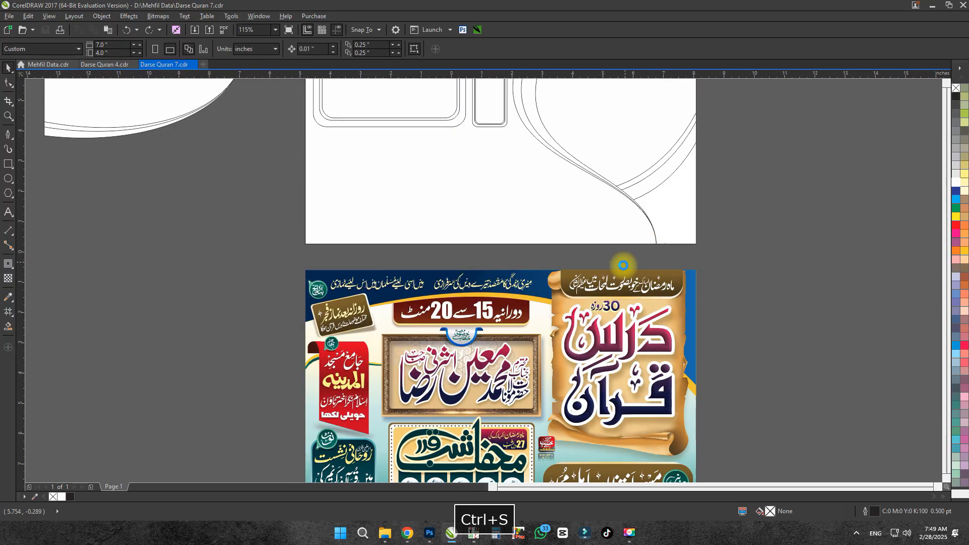
# Draw a tall narrow rectangle with a narrower inner copy in the page's lower-right corner.
pyautogui.scroll(-1, 623, 264)
pyautogui.press('space')
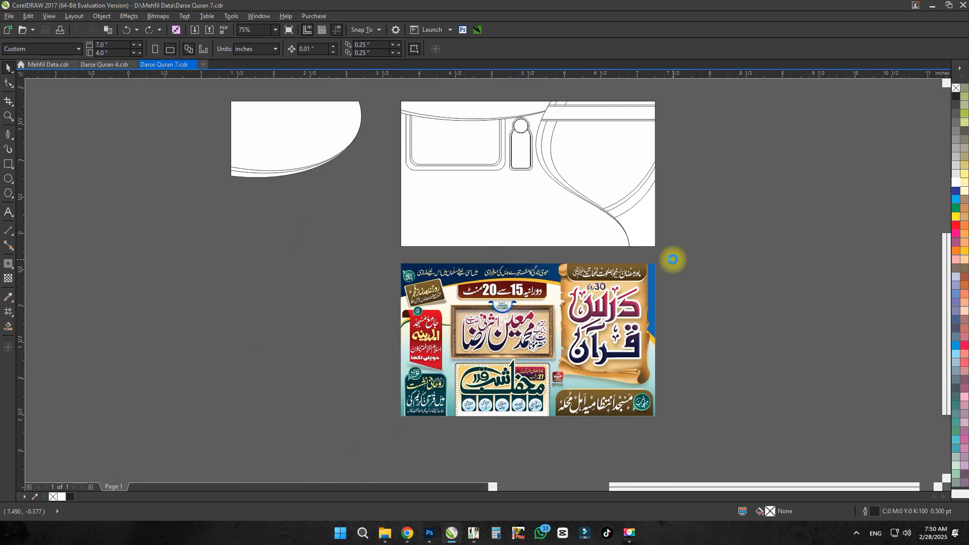
pyautogui.scroll(2, 673, 258)
pyautogui.click(8, 164)
pyautogui.press('space')
pyautogui.moveTo(562, 291); pyautogui.dragTo(568, 303)
pyautogui.scroll(2, 531, 214)
pyautogui.scroll(-2, 562, 315)
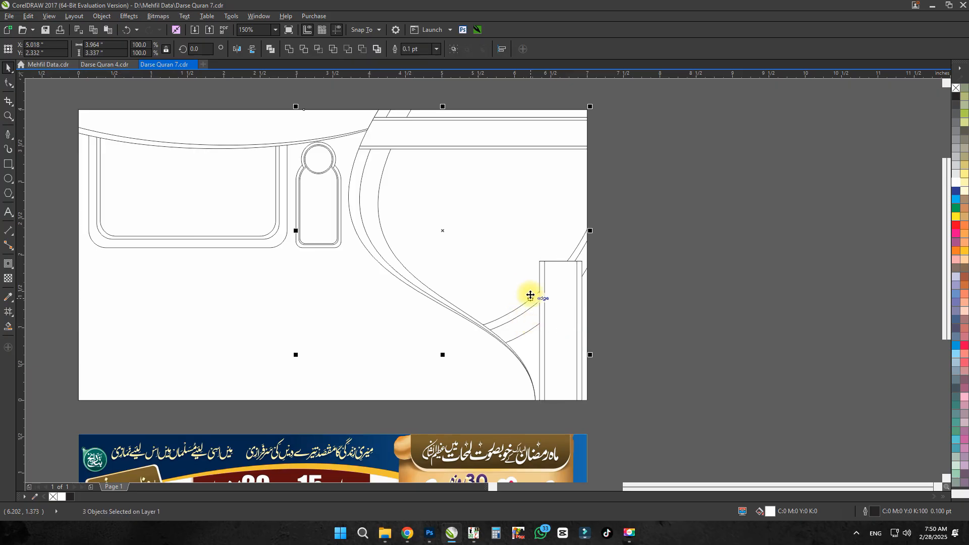
# Place the large curved shape's inner area in front of the tall narrow rectangles.
pyautogui.scroll(-1, 547, 297)
pyautogui.moveTo(303, 195); pyautogui.dragTo(571, 355)
pyautogui.scroll(1, 569, 354)
pyautogui.hotkey('ctrl', 'z')
pyautogui.scroll(-2, 487, 248)
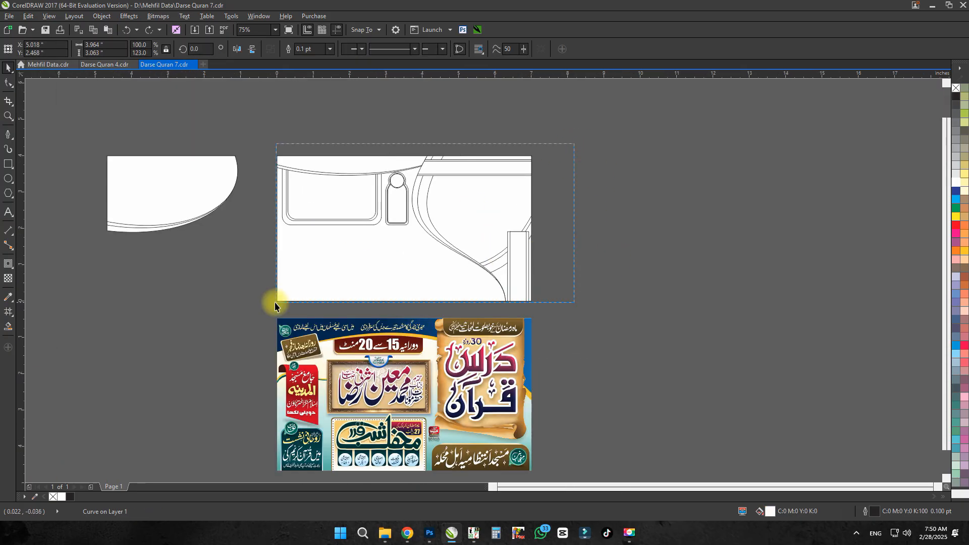
pyautogui.scroll(2, 501, 269)
pyautogui.moveTo(584, 165); pyautogui.dragTo(494, 349)
pyautogui.scroll(2, 536, 202)
pyautogui.hotkey('ctrl', 'z')
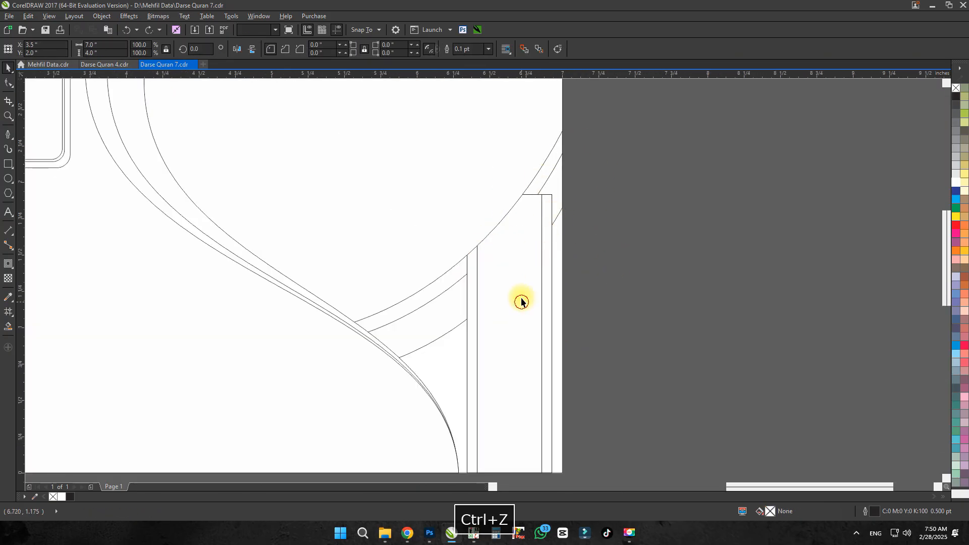
# Extend the tall narrow rectangles upward behind the large curved shape and save.
pyautogui.moveTo(510, 192); pyautogui.dragTo(510, 143)
pyautogui.scroll(-1, 511, 149)
pyautogui.click(571, 207)
pyautogui.hotkey('ctrl', 's')
pyautogui.scroll(-1, 571, 208)
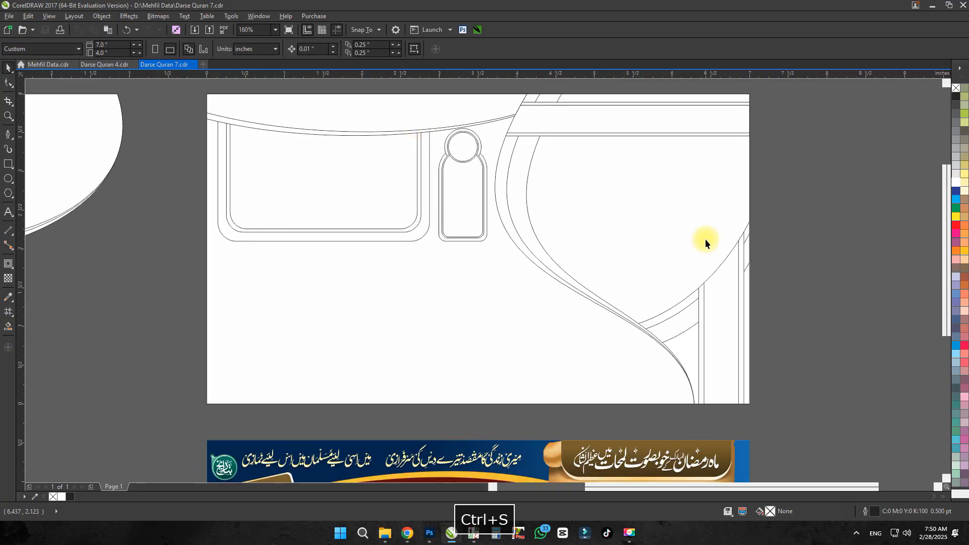
# Raise the tall rectangles' lower ends inside the page, round their bottom corners with a 0.222 in radius on the inner one, and save.
pyautogui.click(636, 237)
pyautogui.scroll(1, 635, 386)
pyautogui.moveTo(625, 366); pyautogui.dragTo(625, 346)
pyautogui.press('F10')
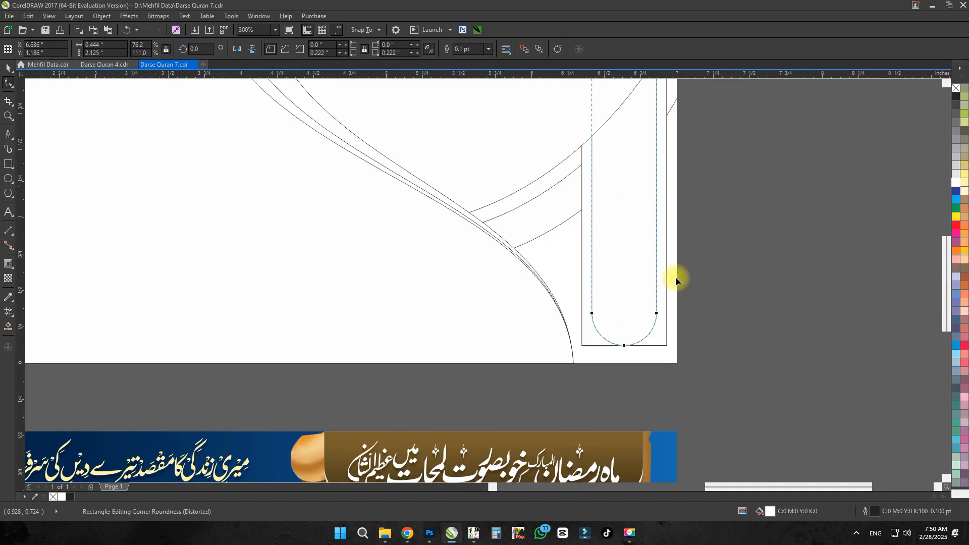
pyautogui.scroll(-2, 656, 348)
pyautogui.press('z')
pyautogui.moveTo(736, 368); pyautogui.dragTo(338, 133)
pyautogui.scroll(-1, 560, 172)
pyautogui.hotkey('ctrl', 's')
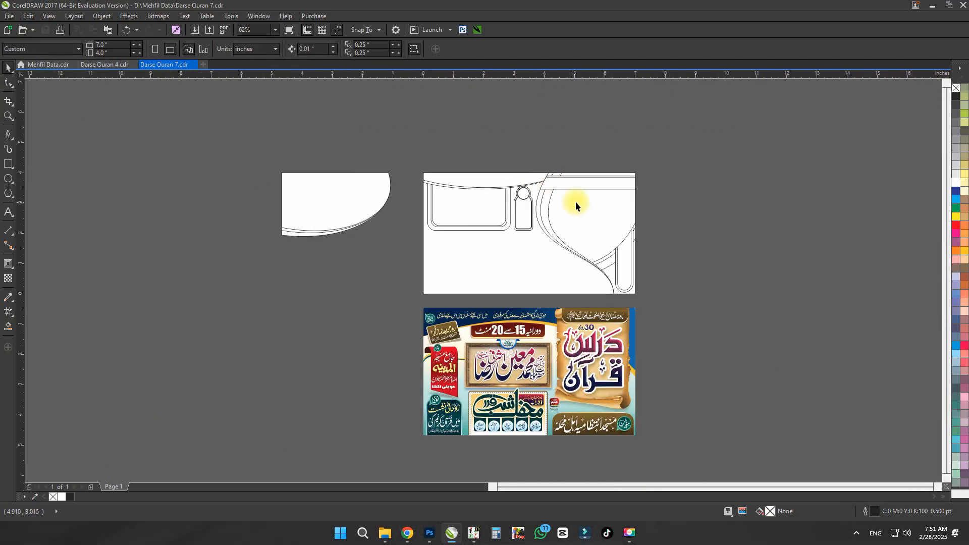
# Examine the reference poster's lower-left frames and compare them with the outline layout.
pyautogui.moveTo(595, 196); pyautogui.dragTo(343, 420)
pyautogui.press('space')
pyautogui.moveTo(415, 330); pyautogui.dragTo(506, 295)
pyautogui.scroll(2, 547, 451)
pyautogui.moveTo(546, 451); pyautogui.dragTo(557, 323)
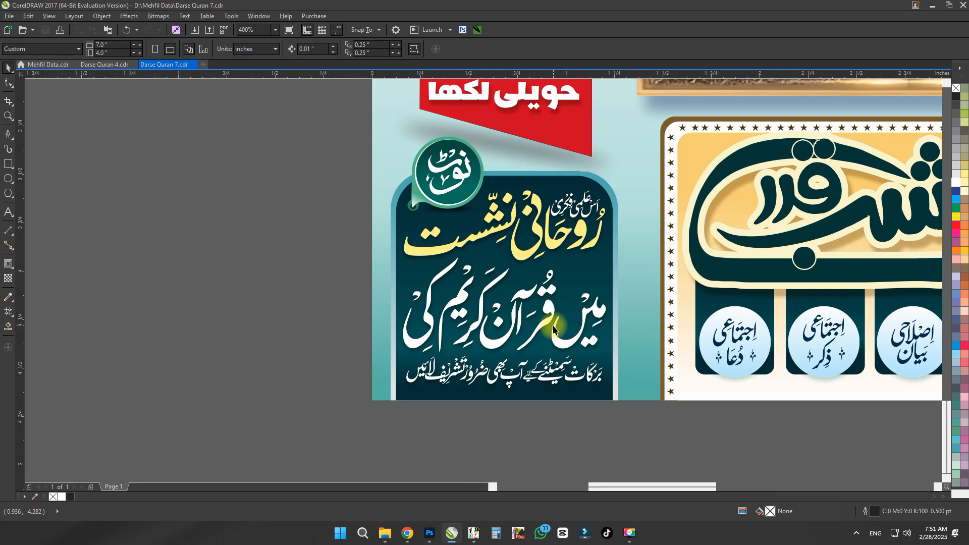
pyautogui.scroll(-1, 554, 323)
pyautogui.scroll(-1, 553, 321)
pyautogui.press('F2')
pyautogui.moveTo(418, 275); pyautogui.dragTo(823, 3)
pyautogui.scroll(-1, 691, 179)
pyautogui.scroll(2, 659, 165)
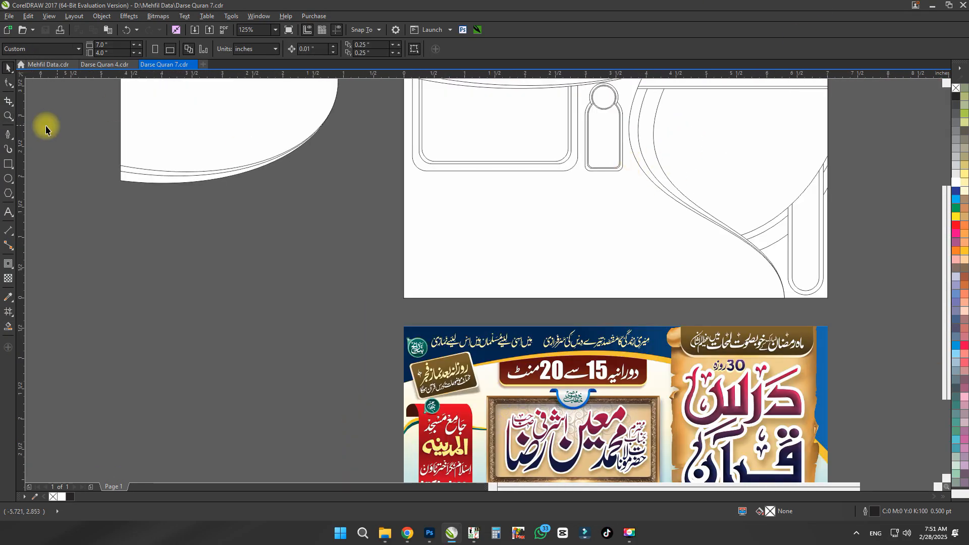
# Draw a wide rectangle about 5.64 by 1.02 in across the page below the rounded frame and the arch.
pyautogui.press('F6')
pyautogui.moveTo(757, 241); pyautogui.dragTo(758, 241)
pyautogui.scroll(-2, 586, 240)
pyautogui.press('space')
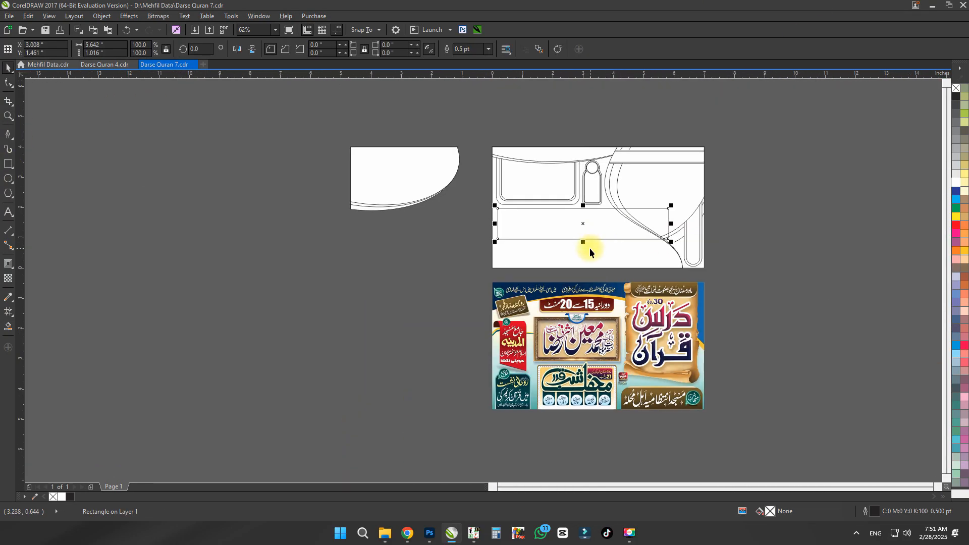
# Copy the fill and 0.1 pt outline properties of an existing shape onto the wide rectangle.
pyautogui.scroll(2, 504, 196)
pyautogui.hotkey('alt', 'e')
pyautogui.press('m')
pyautogui.moveTo(480, 244); pyautogui.dragTo(481, 250)
pyautogui.press('Return')
pyautogui.click(497, 251)
pyautogui.scroll(-1, 488, 253)
# Round the wide rectangle's left corners and add an inset copy about 5.56 by 0.858 in with 0.182 in left corner radii.
pyautogui.press('F10')
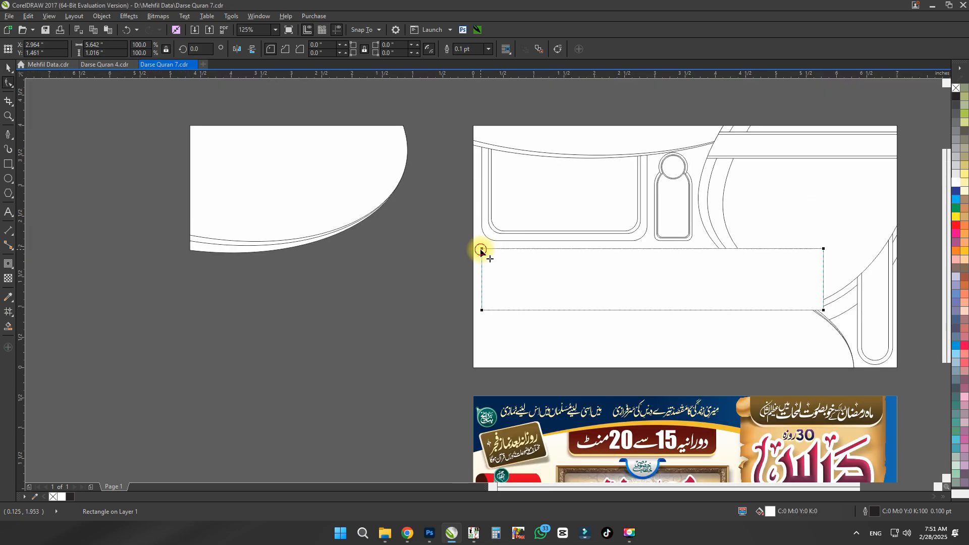
pyautogui.moveTo(497, 310); pyautogui.dragTo(497, 310)
pyautogui.press('space')
pyautogui.scroll(1, 631, 269)
pyautogui.moveTo(626, 259); pyautogui.dragTo(625, 269)
pyautogui.moveTo(281, 325); pyautogui.dragTo(292, 325)
pyautogui.scroll(-1, 291, 325)
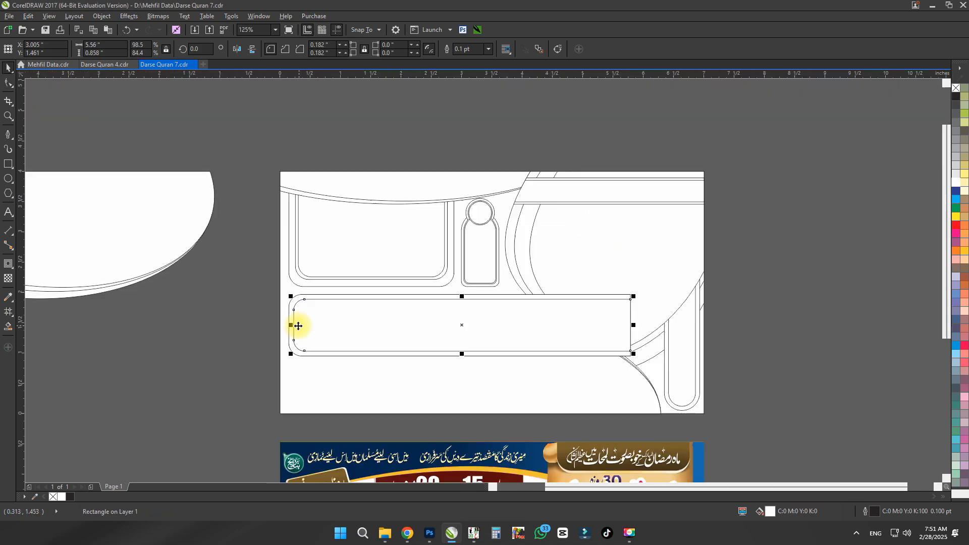
# Add a second inset copy inside the wide frame, about 5.53 by 0.804 in with 0.17 in left corner radii.
pyautogui.scroll(2, 433, 312)
pyautogui.moveTo(547, 257); pyautogui.dragTo(547, 264)
pyautogui.scroll(-1, 547, 265)
pyautogui.scroll(1, 357, 303)
pyautogui.moveTo(60, 327); pyautogui.dragTo(67, 327)
pyautogui.scroll(-2, 133, 325)
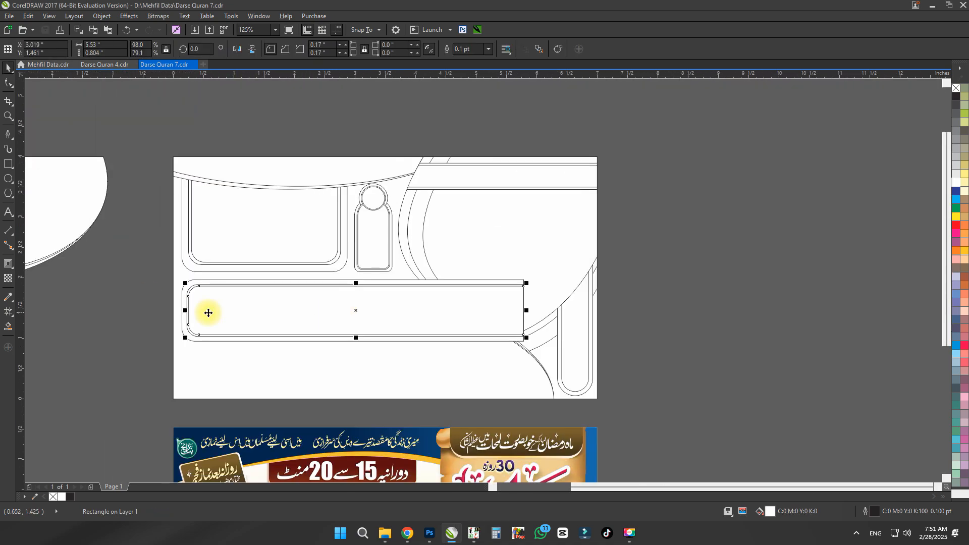
# Tuck the wide frame's outlines behind the large S-curve shapes and delete the leftover object.
pyautogui.click(208, 311)
pyautogui.scroll(1, 207, 311)
pyautogui.press('space')
pyautogui.click(317, 50)
pyautogui.click(259, 190)
pyautogui.click(365, 250)
pyautogui.press('Delete')
pyautogui.scroll(-2, 350, 257)
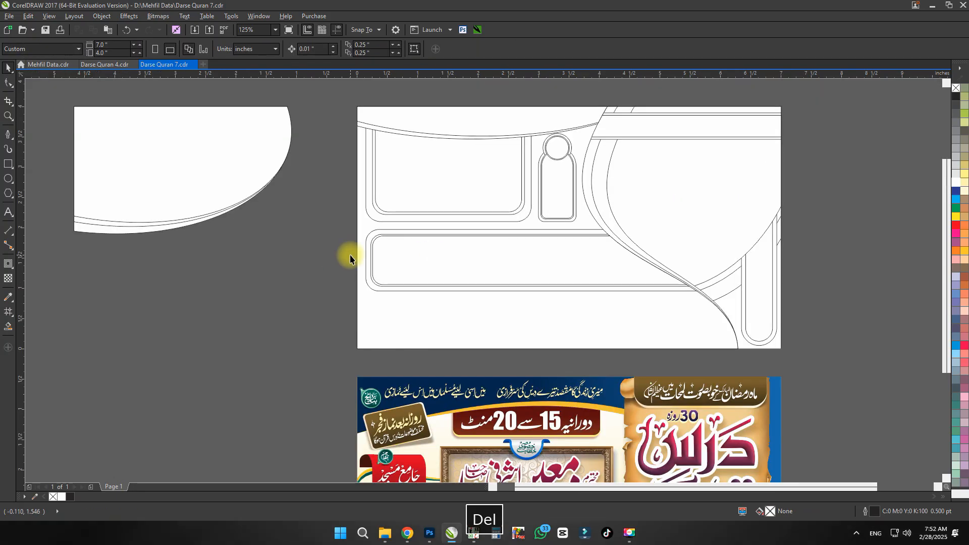
# Draw a rectangle about 0.83 in high below the left part of the wide frame.
pyautogui.press('space')
pyautogui.scroll(2, 449, 304)
pyautogui.scroll(-1, 525, 282)
pyautogui.scroll(1, 510, 273)
pyautogui.click(8, 163)
pyautogui.moveTo(264, 143)
pyautogui.mouseDown()
pyautogui.moveTo(414, 227)
pyautogui.moveTo(461, 222)
pyautogui.mouseUp()
pyautogui.press('space')
# Round the lower rectangle's bottom corners and place it so its top edge sits behind the wide frame.
pyautogui.moveTo(426, 216)
pyautogui.mouseDown()
pyautogui.moveTo(407, 199)
pyautogui.moveTo(382, 200)
pyautogui.moveTo(387, 258)
pyautogui.moveTo(428, 259)
pyautogui.moveTo(425, 278)
pyautogui.mouseUp()
pyautogui.hotkey('ctrl', 'z')
pyautogui.press('F10')
pyautogui.press('space')
pyautogui.scroll(1, 428, 259)
pyautogui.hotkey('ctrl', 'shift', 'z')
pyautogui.rightClick(425, 278)
# Add an inset copy about 1.95 in wide inside the lower rectangle, keeping a narrow margin along its bottom edge.
pyautogui.moveTo(627, 203); pyautogui.dragTo(619, 198)
pyautogui.scroll(1, 410, 277)
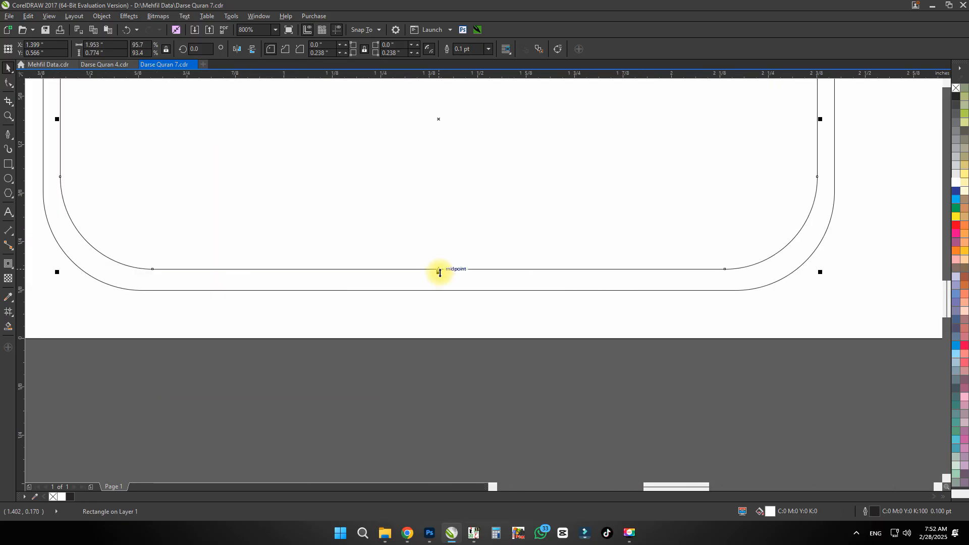
pyautogui.moveTo(439, 273); pyautogui.dragTo(440, 277)
pyautogui.scroll(-2, 446, 281)
pyautogui.click(479, 319)
pyautogui.scroll(-1, 479, 318)
pyautogui.scroll(1, 500, 284)
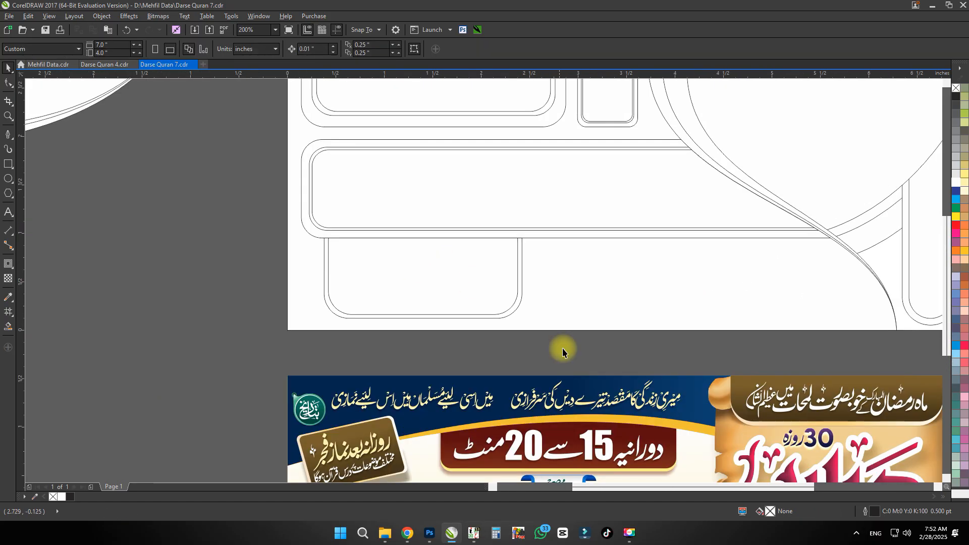
# Group the two lower rectangles, place a copy beside them, widen the copy to about 2.486 in, and save.
pyautogui.moveTo(562, 351); pyautogui.dragTo(305, 222)
pyautogui.hotkey('ctrl', 'g')
pyautogui.scroll(-1, 318, 272)
pyautogui.scroll(1, 425, 272)
pyautogui.moveTo(299, 282); pyautogui.dragTo(505, 283)
pyautogui.moveTo(712, 281); pyautogui.dragTo(712, 282)
pyautogui.scroll(-2, 585, 270)
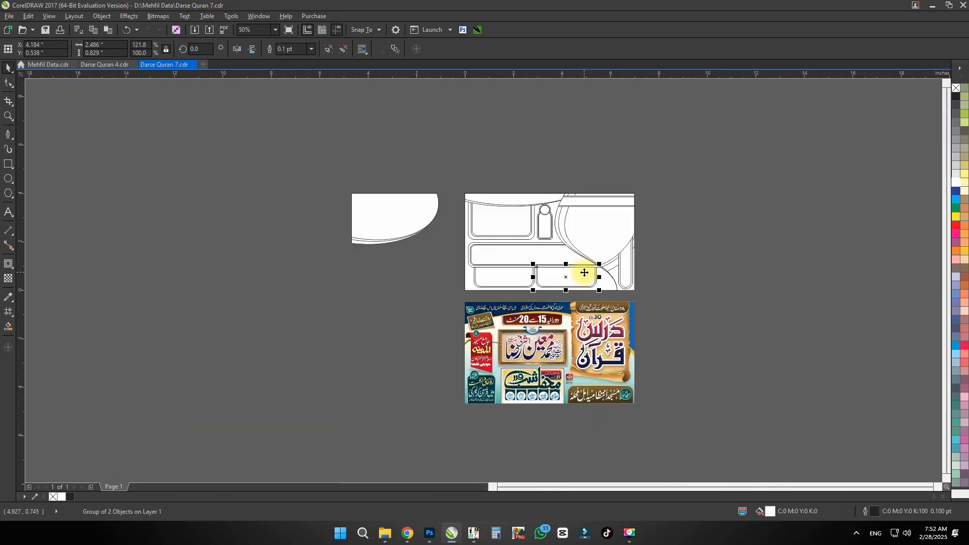
pyautogui.hotkey('ctrl', 's')
# Delete the spare curved shape lying outside the page and save the drawing.
pyautogui.scroll(3, 577, 276)
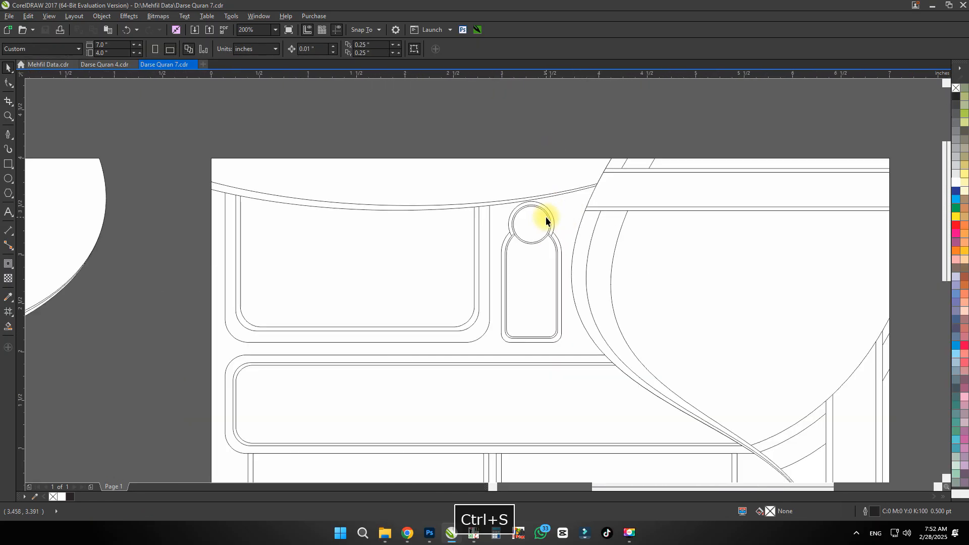
pyautogui.click(541, 259)
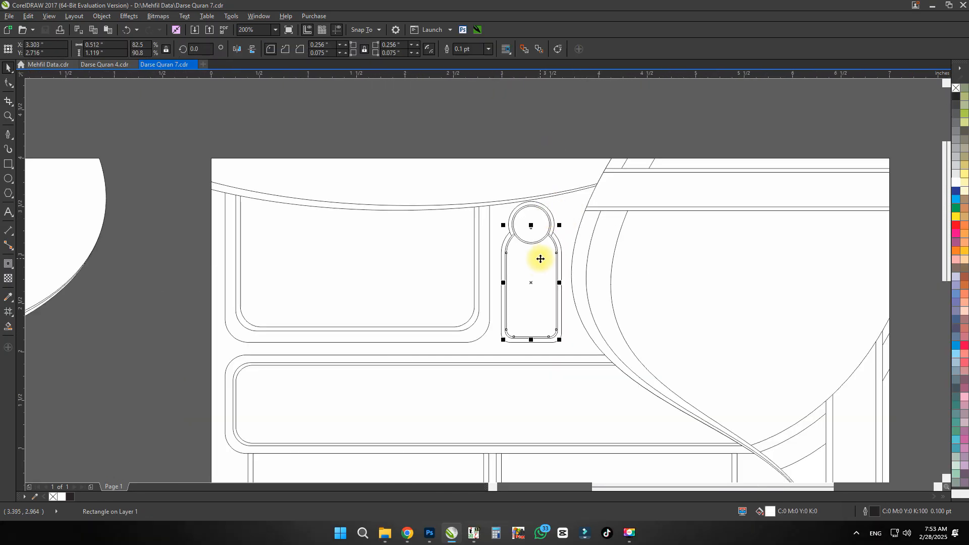
pyautogui.scroll(-1, 521, 349)
pyautogui.moveTo(344, 217); pyautogui.dragTo(94, 404)
pyautogui.press('Delete')
pyautogui.press('F4')
pyautogui.click(137, 355)
pyautogui.hotkey('ctrl', 's')
# Adjust the pair of lower frames beneath the wide frame, undoing one change and repeating the last operation.
pyautogui.press('space')
pyautogui.scroll(1, 637, 191)
pyautogui.moveTo(639, 190); pyautogui.dragTo(698, 137)
pyautogui.scroll(1, 476, 379)
pyautogui.click(346, 398)
pyautogui.scroll(1, 345, 399)
pyautogui.click(448, 375)
pyautogui.hotkey('ctrl', 'z')
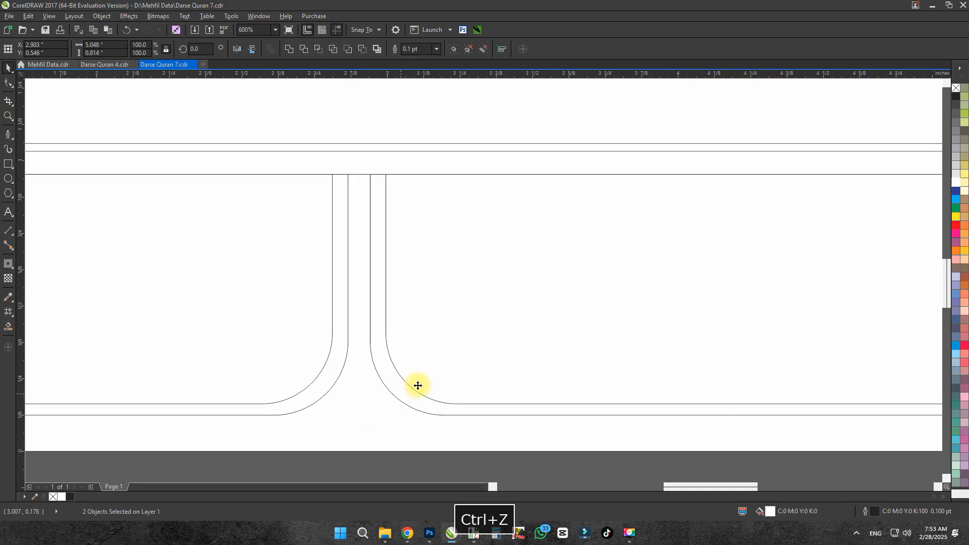
pyautogui.scroll(1, 732, 401)
pyautogui.keyDown('ctrl'); pyautogui.click(732, 398); pyautogui.keyUp('ctrl')
pyautogui.scroll(-3, 561, 379)
pyautogui.hotkey('ctrl', 'r')
pyautogui.press('F4')
pyautogui.click(757, 444)
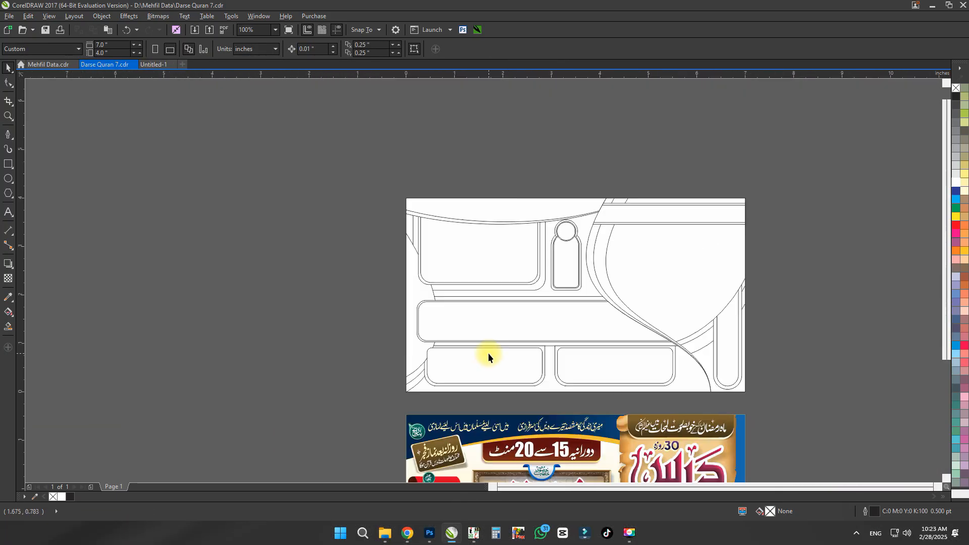
# Move the wide frame and the two lower frames off the page to its left side.
pyautogui.hotkey('ctrl', 'r')
pyautogui.moveTo(309, 393); pyautogui.dragTo(320, 170)
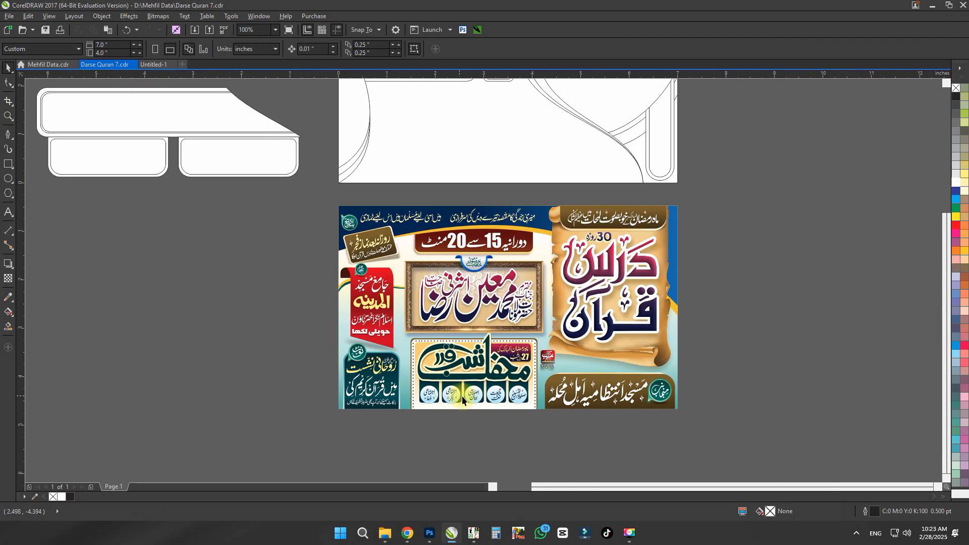
pyautogui.scroll(1, 429, 174)
# Draw a circle about 0.56 in wide over the left curve and set a 0.1 pt outline.
pyautogui.press('F7')
pyautogui.moveTo(295, 214)
pyautogui.mouseDown()
pyautogui.moveTo(348, 269)
pyautogui.moveTo(334, 167)
pyautogui.mouseUp()
pyautogui.press('space')
pyautogui.scroll(1, 326, 237)
pyautogui.keyDown('shift'); pyautogui.click(308, 364); pyautogui.keyUp('shift')
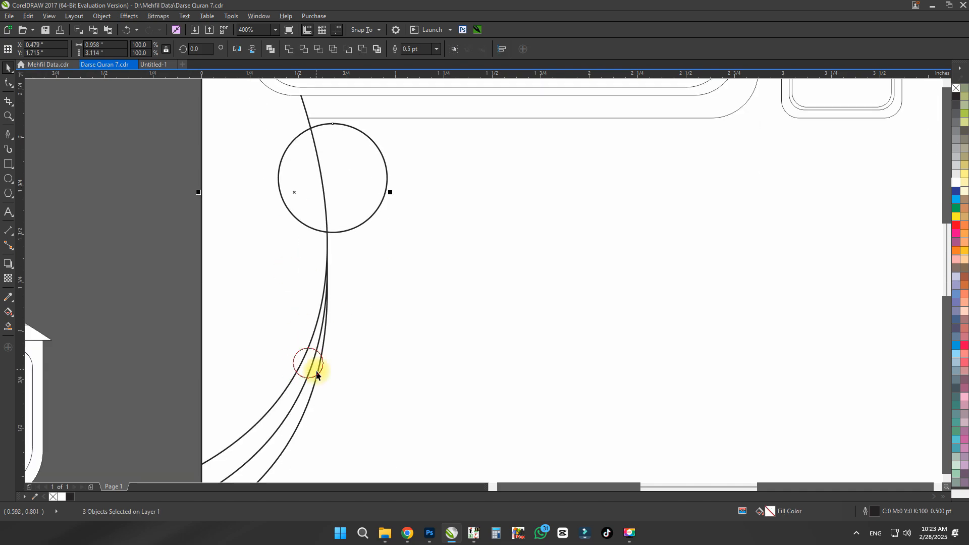
pyautogui.scroll(-1, 317, 373)
pyautogui.hotkey('alt', 'e')
pyautogui.click(330, 272)
# Add concentric inner circles, the smallest about 0.42 in wide, inside the circle on the left curve and group them.
pyautogui.scroll(1, 342, 272)
pyautogui.scroll(1, 355, 227)
pyautogui.moveTo(366, 220); pyautogui.dragTo(347, 242)
pyautogui.scroll(-2, 347, 250)
pyautogui.moveTo(380, 227); pyautogui.dragTo(277, 320)
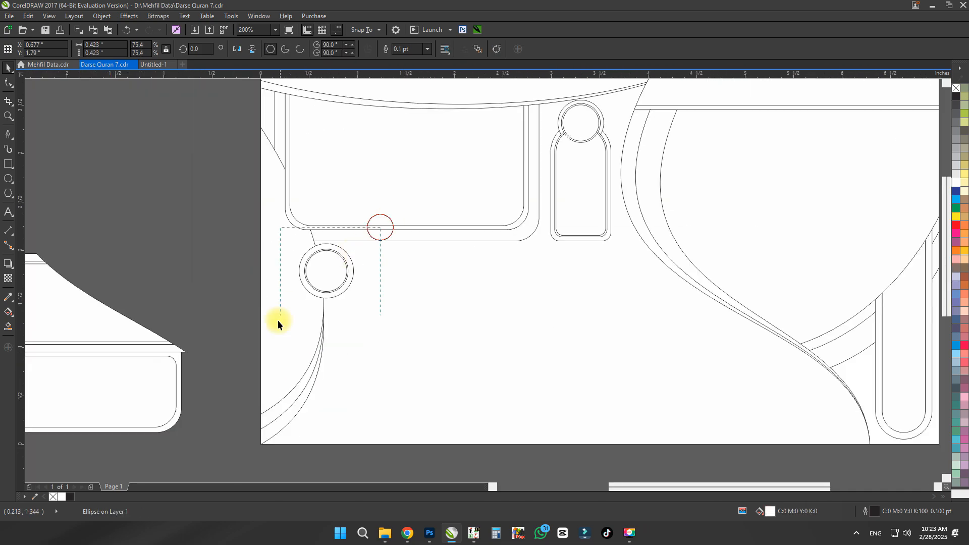
pyautogui.hotkey('ctrl', 'z')
pyautogui.scroll(1, 342, 287)
pyautogui.hotkey('ctrl', 'g')
# Duplicate the circle group down the left curve to make four circles, each scaled to about 0.49 in wide.
pyautogui.moveTo(316, 257); pyautogui.dragTo(327, 371)
pyautogui.scroll(-1, 435, 264)
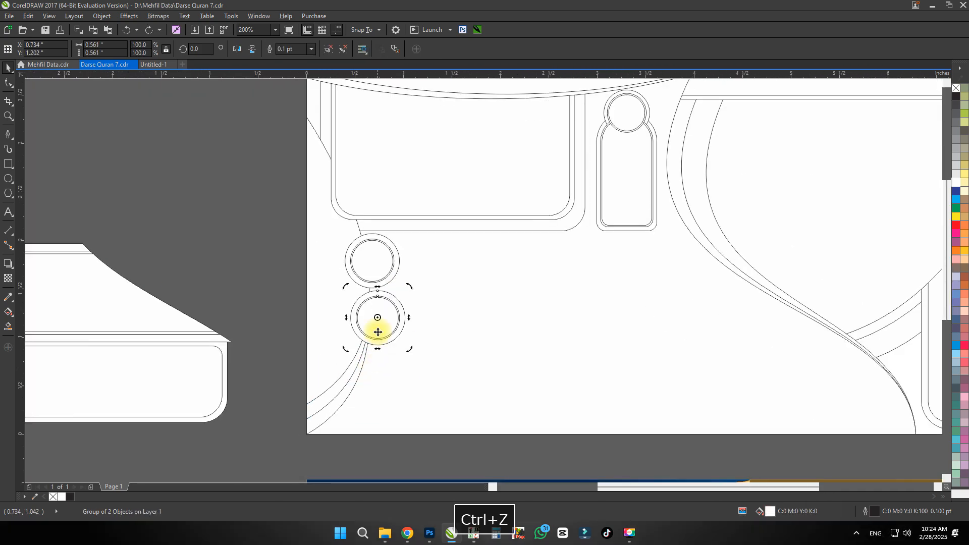
pyautogui.keyDown('shift'); pyautogui.click(377, 323); pyautogui.keyUp('shift')
pyautogui.keyDown('shift'); pyautogui.click(373, 263); pyautogui.keyUp('shift')
pyautogui.hotkey('ctrl', 'z')
pyautogui.moveTo(309, 447); pyautogui.dragTo(320, 421)
pyautogui.moveTo(254, 419); pyautogui.dragTo(305, 396)
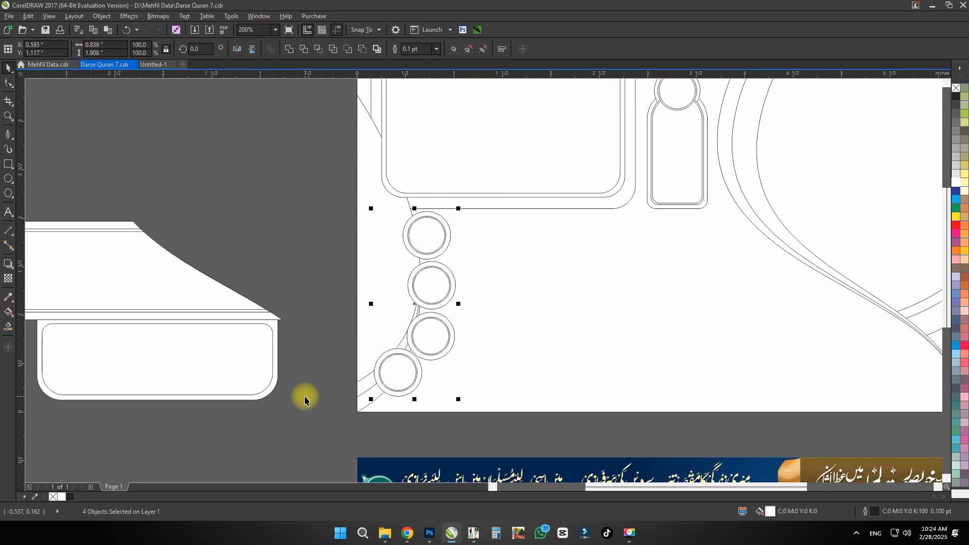
pyautogui.click(304, 400)
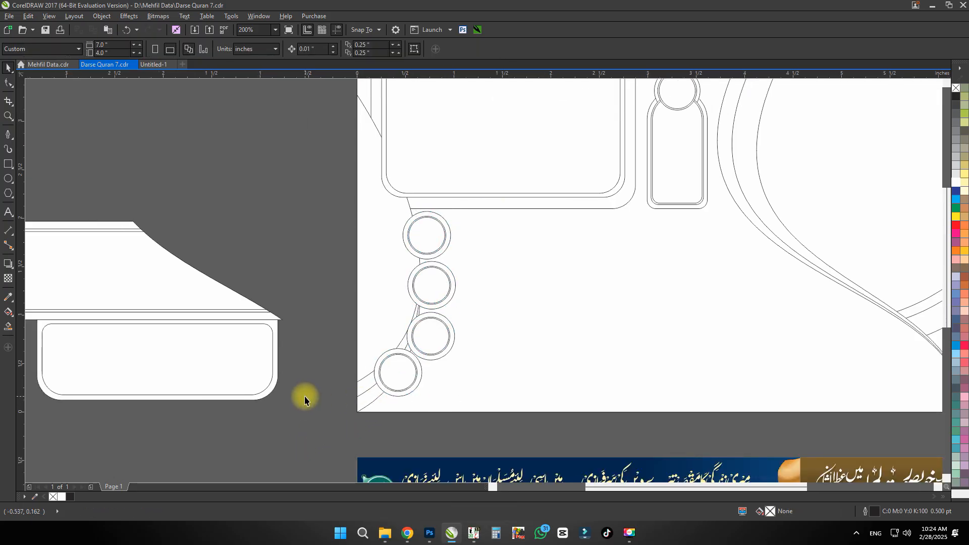
# Select the narrow arch frame together with its circular top and group them.
pyautogui.scroll(-2, 306, 397)
pyautogui.scroll(2, 499, 272)
pyautogui.click(511, 198)
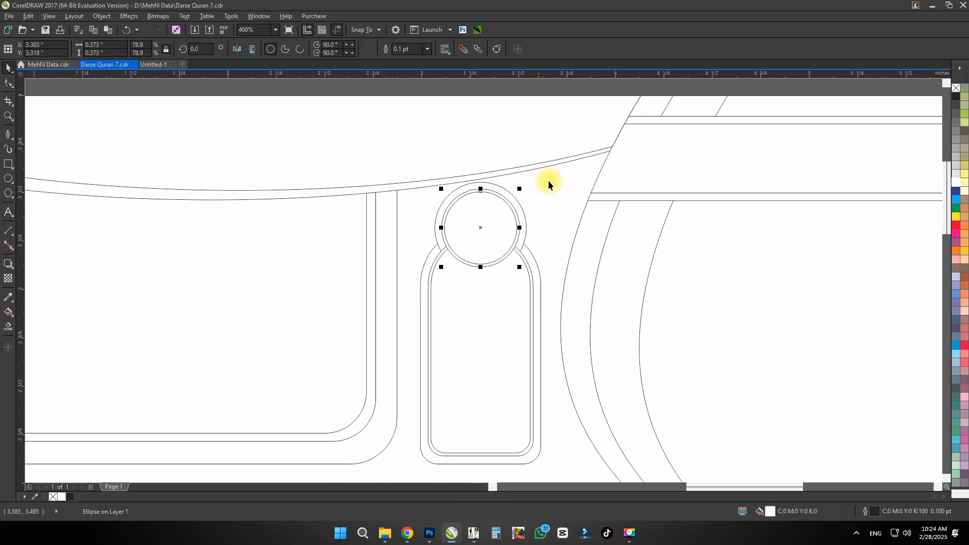
pyautogui.moveTo(412, 474); pyautogui.dragTo(545, 171)
pyautogui.hotkey('ctrl', 'g')
# Shift the third circle slightly up and left so it follows the left curve with even spacing.
pyautogui.scroll(-2, 543, 229)
pyautogui.press('space')
pyautogui.scroll(-2, 521, 365)
pyautogui.scroll(5, 524, 375)
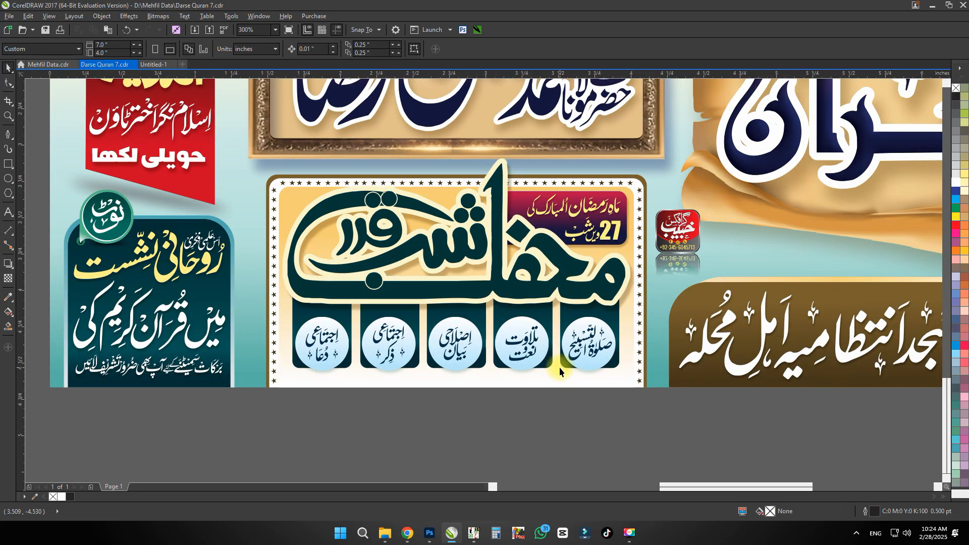
pyautogui.scroll(-3, 559, 346)
pyautogui.scroll(2, 536, 227)
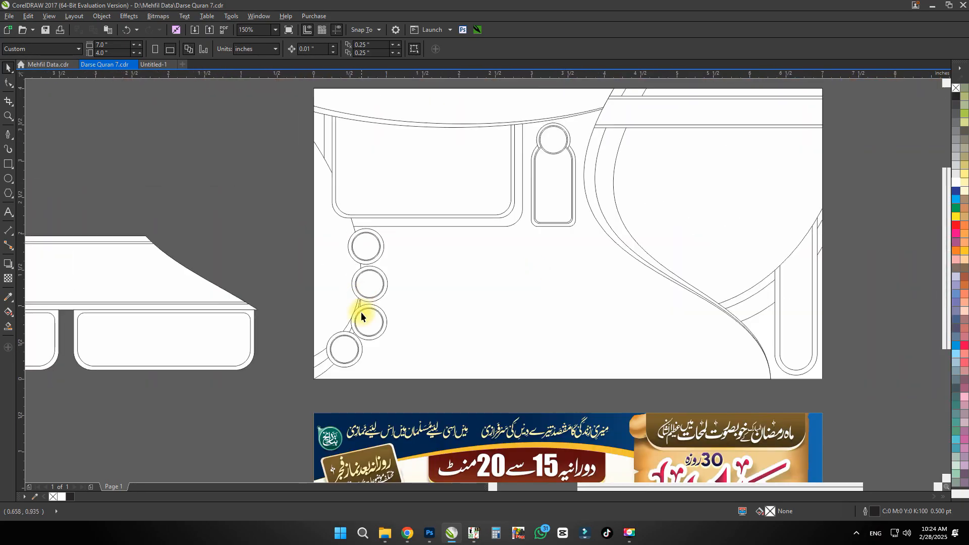
pyautogui.scroll(3, 364, 315)
pyautogui.moveTo(381, 329); pyautogui.dragTo(392, 291)
pyautogui.scroll(-1, 387, 328)
pyautogui.scroll(-2, 404, 352)
pyautogui.click(384, 296)
pyautogui.click(423, 316)
pyautogui.scroll(-1, 423, 316)
pyautogui.scroll(1, 421, 338)
pyautogui.click(427, 311)
pyautogui.scroll(2, 427, 311)
pyautogui.scroll(-1, 393, 298)
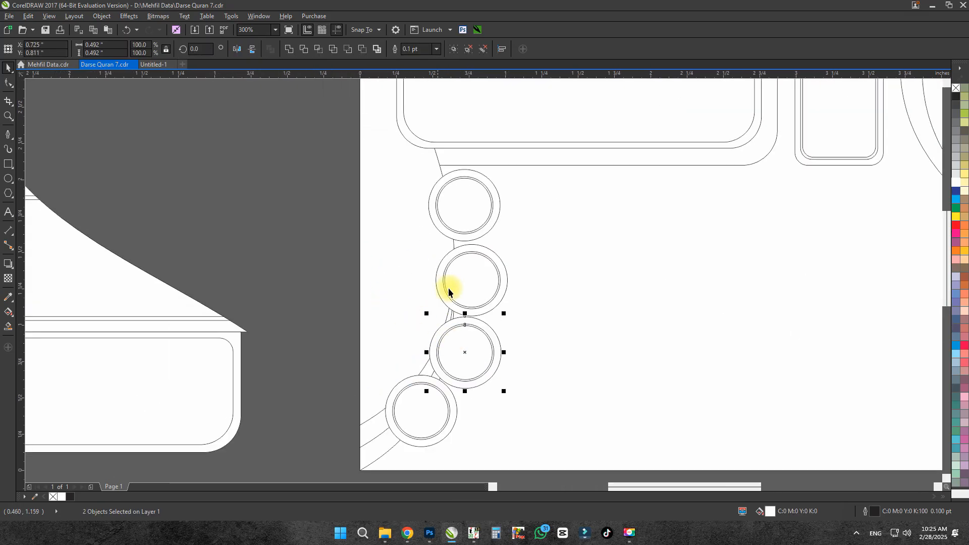
# Fine-tune the second circle slightly upward to even the gaps in the circle row, and undo the last change.
pyautogui.click(472, 275)
pyautogui.scroll(2, 473, 274)
pyautogui.moveTo(448, 254); pyautogui.dragTo(449, 250)
pyautogui.scroll(-2, 449, 192)
pyautogui.scroll(1, 478, 272)
pyautogui.scroll(1, 409, 275)
pyautogui.moveTo(411, 283); pyautogui.dragTo(411, 279)
pyautogui.scroll(-2, 411, 280)
pyautogui.hotkey('ctrl', 'z')
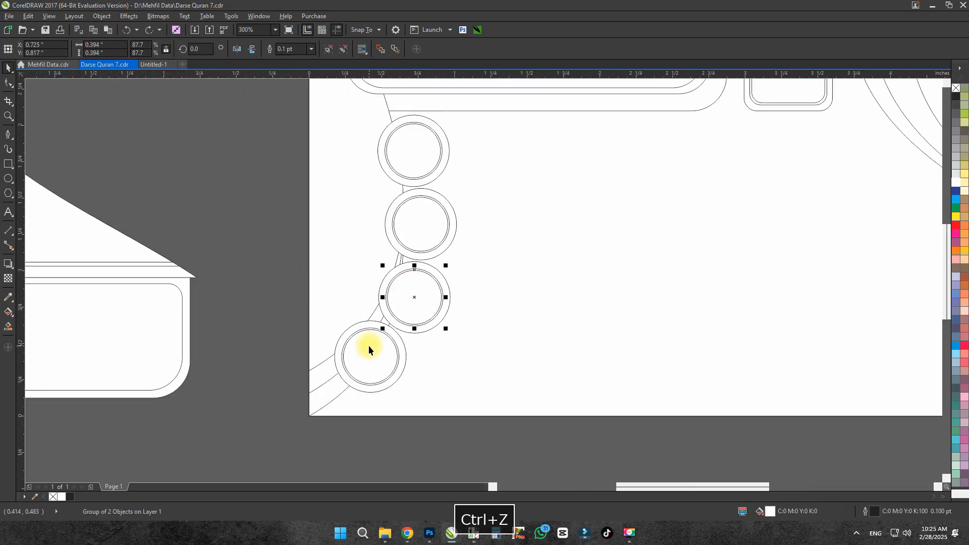
# Bring the inner circles of the row to the front so they lie over the left curved shape.
pyautogui.click(346, 326)
pyautogui.scroll(-2, 352, 346)
pyautogui.click(397, 263)
pyautogui.hotkey('shift', 'pageup')
pyautogui.scroll(1, 344, 424)
pyautogui.keyDown('shift'); pyautogui.click(373, 359); pyautogui.keyUp('shift')
pyautogui.keyDown('shift'); pyautogui.click(332, 405); pyautogui.keyUp('shift')
pyautogui.hotkey('shift', 'pageup')
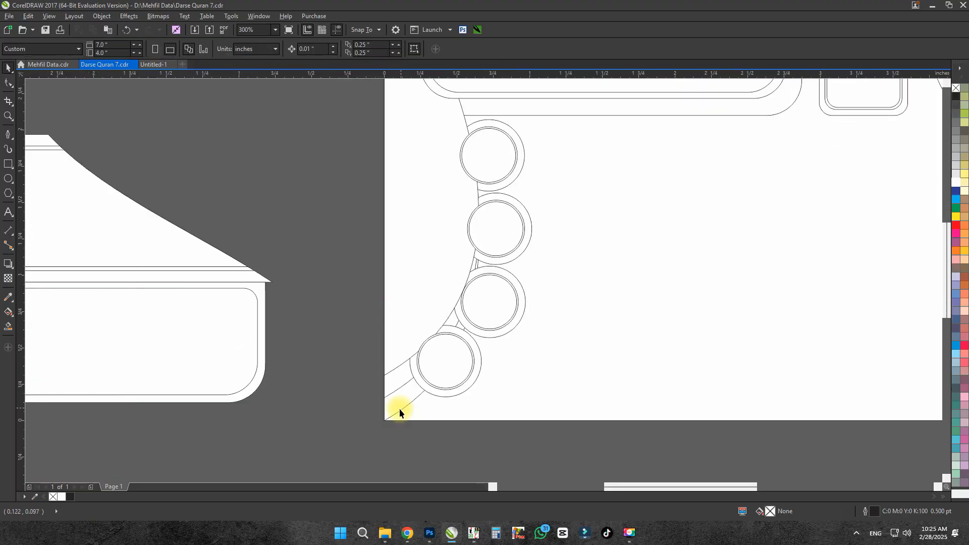
# Select the whole row of four circles and nudge it left along the curve.
pyautogui.moveTo(399, 410); pyautogui.dragTo(586, 101)
pyautogui.press('Left')
pyautogui.press('Left')
pyautogui.press('Left')
pyautogui.press('Left')
pyautogui.press('Left')
pyautogui.press('Left')
pyautogui.press('Left')
pyautogui.press('Left')
pyautogui.click(375, 230)
# Mirror one lower frame vertically and place it along the page's bottom edge beside the circle row.
pyautogui.scroll(-2, 404, 234)
pyautogui.scroll(1, 399, 207)
pyautogui.scroll(-1, 275, 162)
pyautogui.scroll(1, 438, 241)
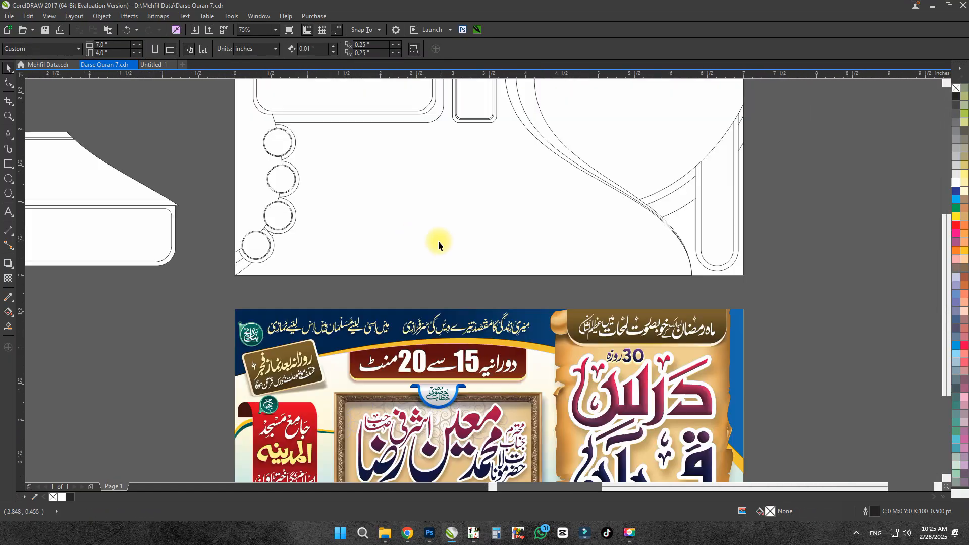
pyautogui.scroll(-1, 467, 224)
pyautogui.scroll(1, 412, 192)
pyautogui.moveTo(402, 191); pyautogui.dragTo(396, 254)
pyautogui.moveTo(101, 237); pyautogui.dragTo(223, 231)
pyautogui.click(327, 246)
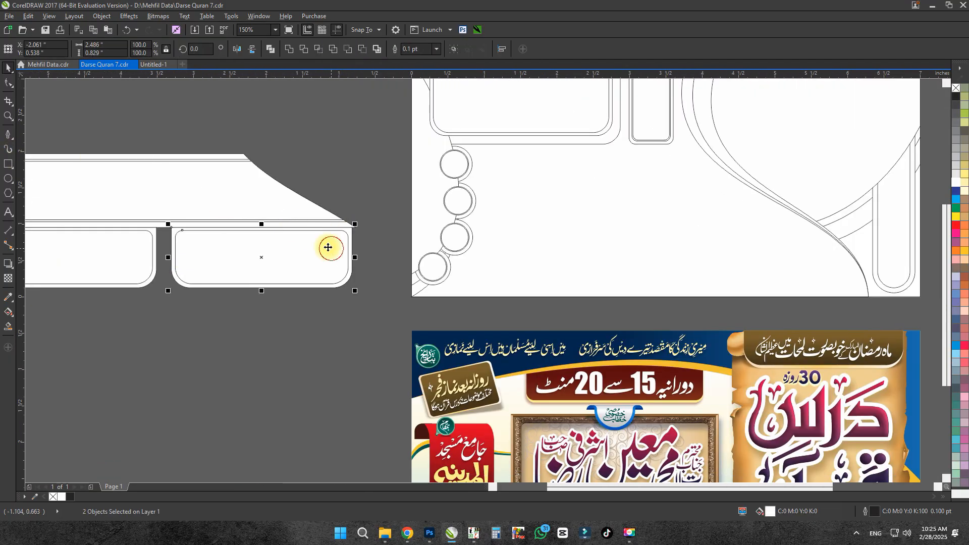
pyautogui.click(251, 49)
pyautogui.moveTo(315, 281); pyautogui.dragTo(619, 290)
pyautogui.moveTo(619, 289); pyautogui.dragTo(504, 291)
# Place a second copy of the flipped frame beside the first along the bottom edge with a narrow gap.
pyautogui.moveTo(448, 277); pyautogui.dragTo(637, 276)
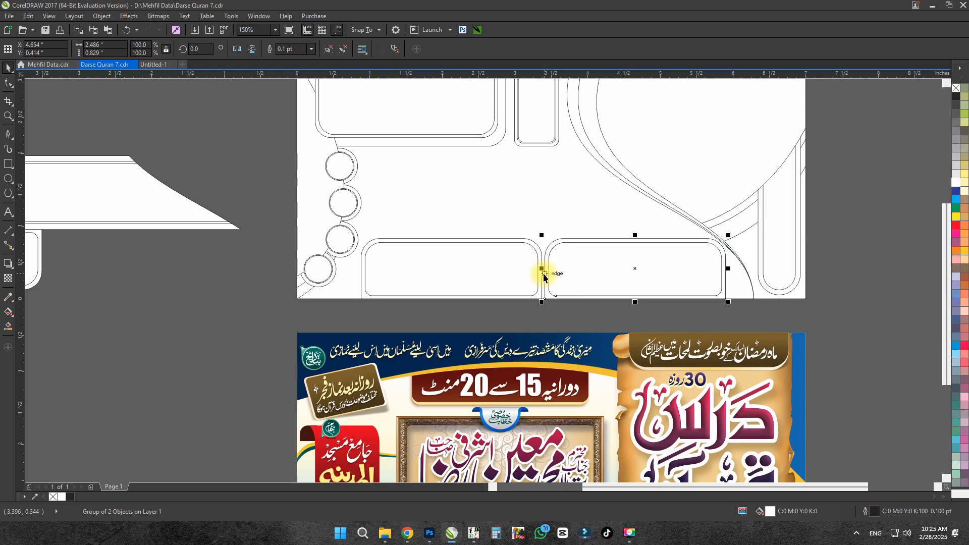
pyautogui.click(630, 217)
pyautogui.scroll(1, 630, 217)
pyautogui.click(361, 303)
pyautogui.scroll(-1, 543, 303)
pyautogui.scroll(1, 474, 311)
pyautogui.click(606, 308)
pyautogui.scroll(-1, 455, 303)
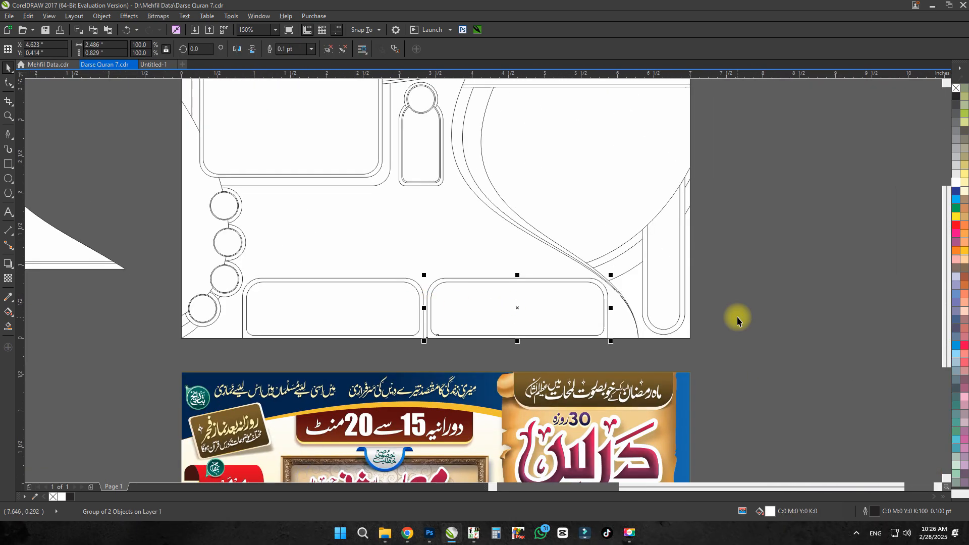
# Select both flipped bottom frames, check their position along the page edge, and save the drawing.
pyautogui.keyDown('shift'); pyautogui.click(517, 306); pyautogui.keyUp('shift')
pyautogui.moveTo(518, 306); pyautogui.dragTo(588, 304)
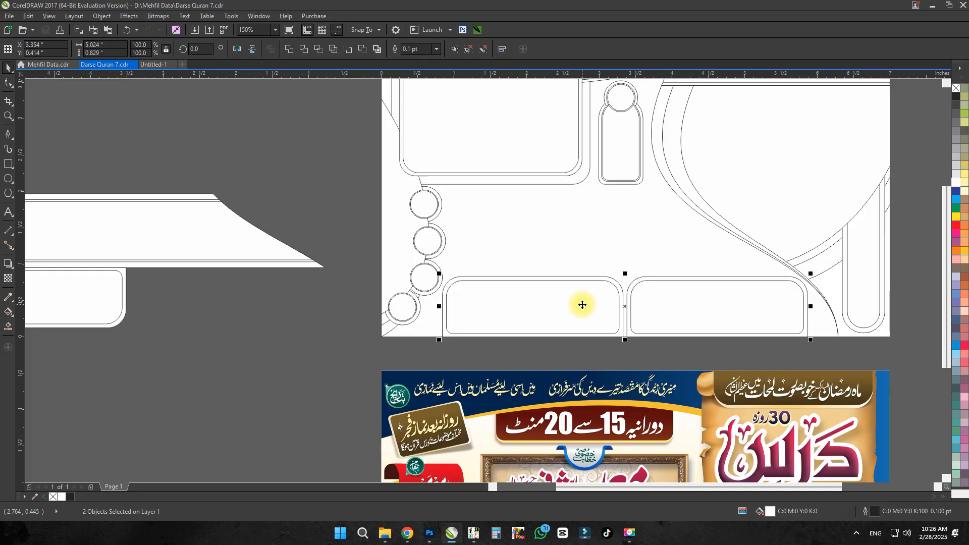
pyautogui.moveTo(583, 305); pyautogui.dragTo(480, 336)
pyautogui.scroll(-1, 515, 208)
pyautogui.click(732, 288)
pyautogui.hotkey('ctrl', 's')
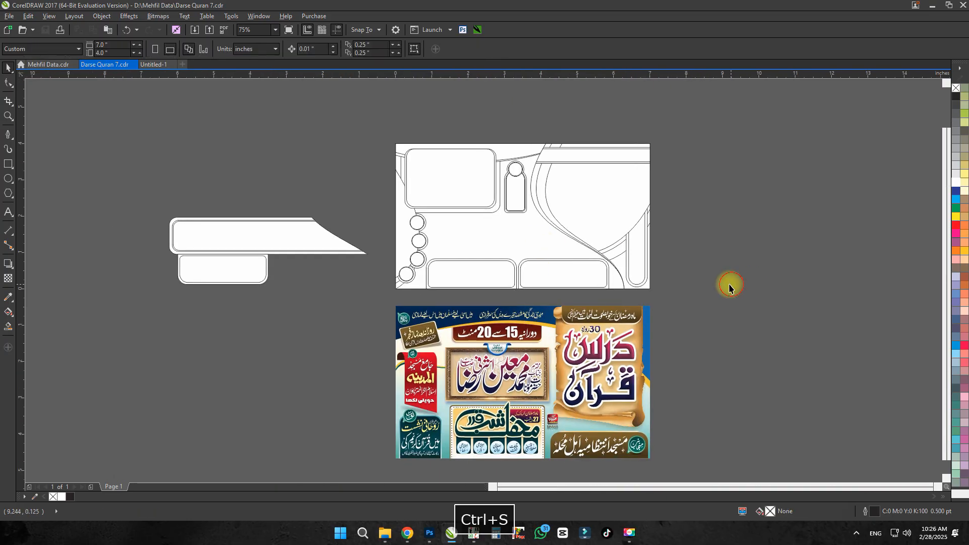
# Move the two flipped bottom frames off the page to its right side.
pyautogui.scroll(1, 555, 210)
pyautogui.moveTo(555, 210); pyautogui.dragTo(527, 240)
pyautogui.scroll(-1, 569, 199)
pyautogui.scroll(1, 530, 220)
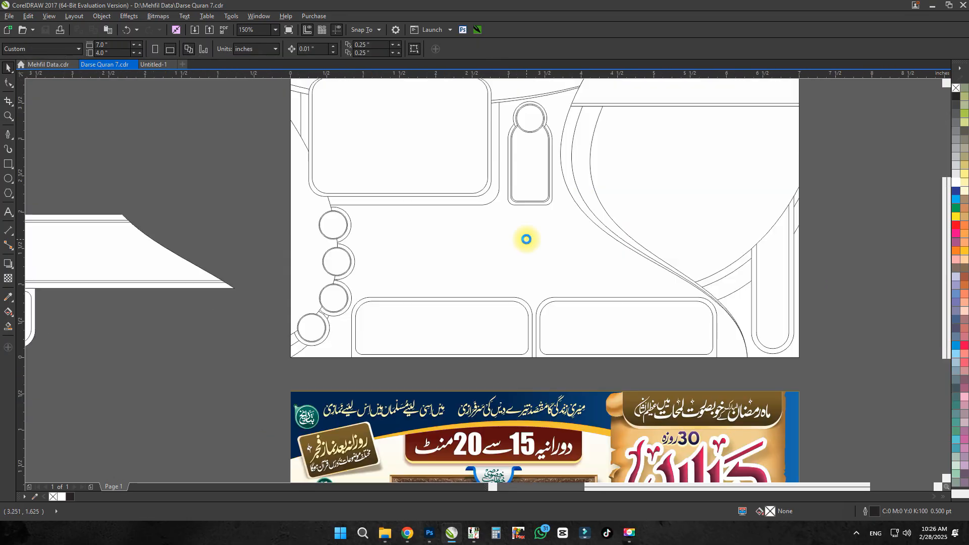
pyautogui.moveTo(418, 360); pyautogui.dragTo(346, 365)
pyautogui.moveTo(407, 331)
pyautogui.mouseDown()
pyautogui.moveTo(777, 329)
pyautogui.moveTo(869, 356)
pyautogui.mouseUp()
pyautogui.moveTo(869, 363); pyautogui.dragTo(780, 314)
# Draw an ellipse about 6.89 in wide across the page's bottom edge and add two slightly flatter copies inside it.
pyautogui.click(8, 178)
pyautogui.moveTo(187, 243)
pyautogui.mouseDown()
pyautogui.moveTo(652, 331)
pyautogui.moveTo(687, 381)
pyautogui.mouseUp()
pyautogui.press('space')
pyautogui.moveTo(438, 241); pyautogui.dragTo(436, 248)
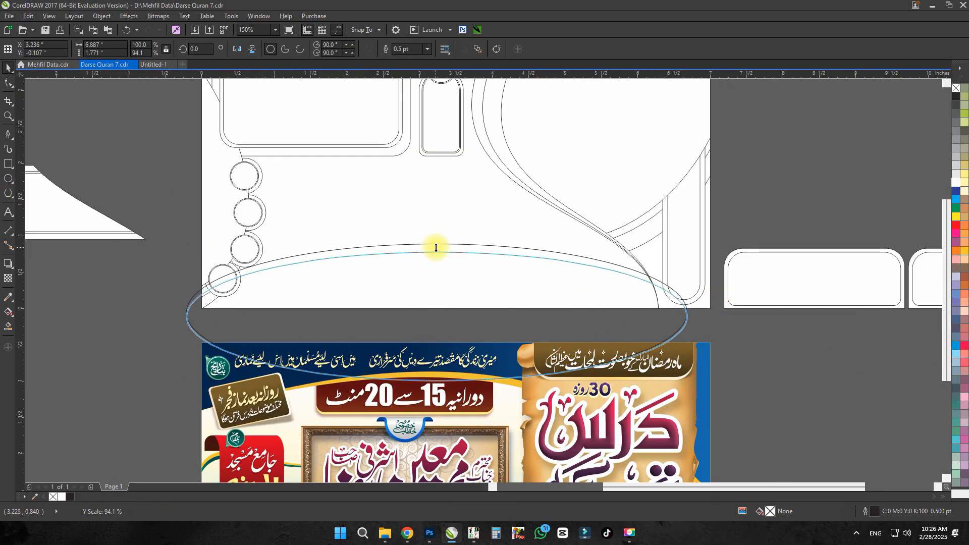
pyautogui.scroll(2, 395, 182)
pyautogui.scroll(-1, 396, 182)
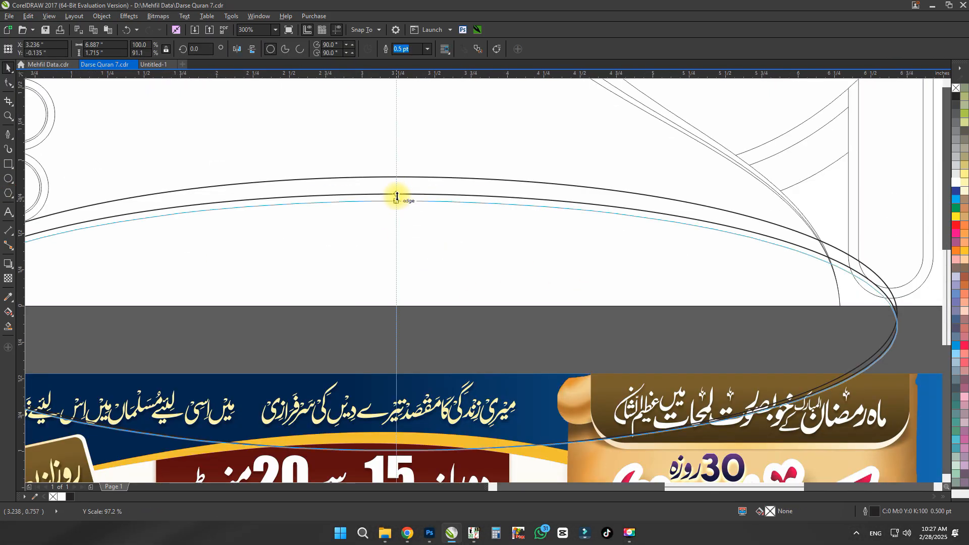
# Intersect the ellipses with the page background to keep only the arcs inside it, and delete the original ellipses.
pyautogui.click(382, 216)
pyautogui.keyDown('shift'); pyautogui.click(376, 206); pyautogui.keyUp('shift')
pyautogui.click(314, 49)
pyautogui.scroll(-1, 382, 279)
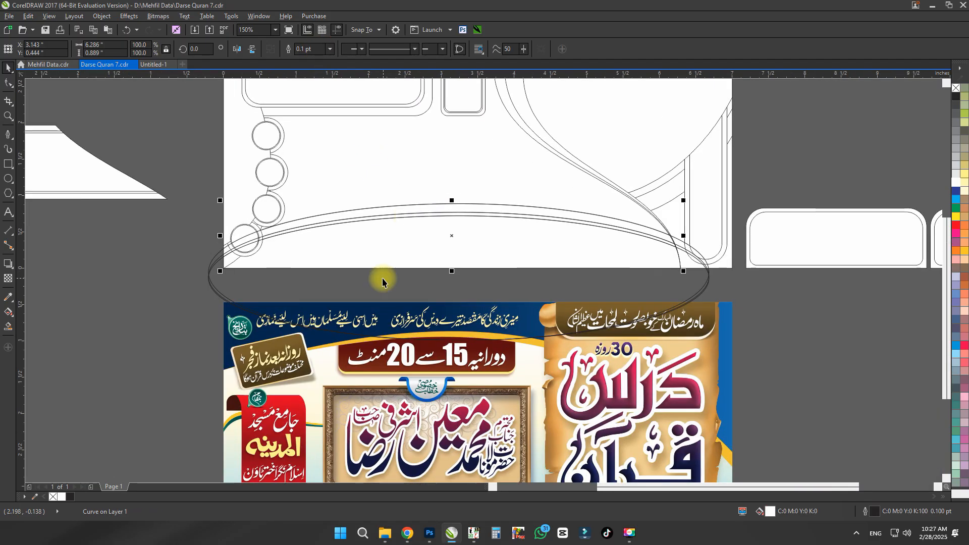
pyautogui.click(383, 281)
pyautogui.press('Delete')
pyautogui.scroll(-2, 415, 286)
pyautogui.scroll(2, 399, 252)
pyautogui.moveTo(382, 230); pyautogui.dragTo(350, 249)
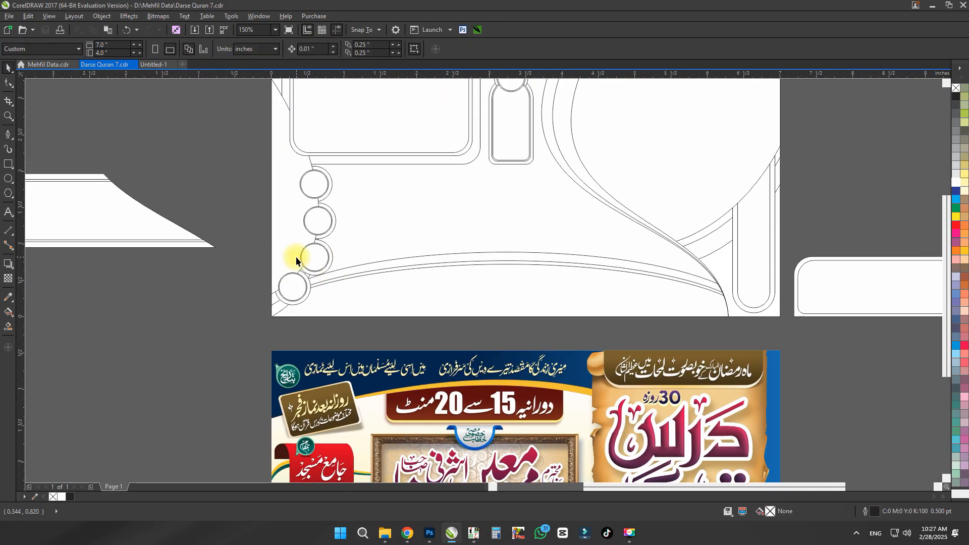
pyautogui.scroll(-1, 296, 261)
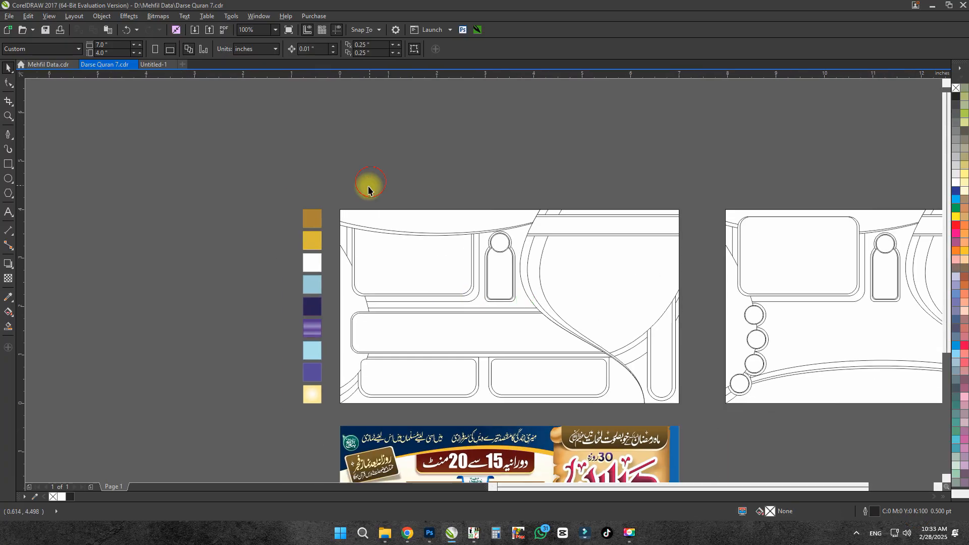
pyautogui.click(411, 216)
pyautogui.click(771, 460)
pyautogui.click(580, 255)
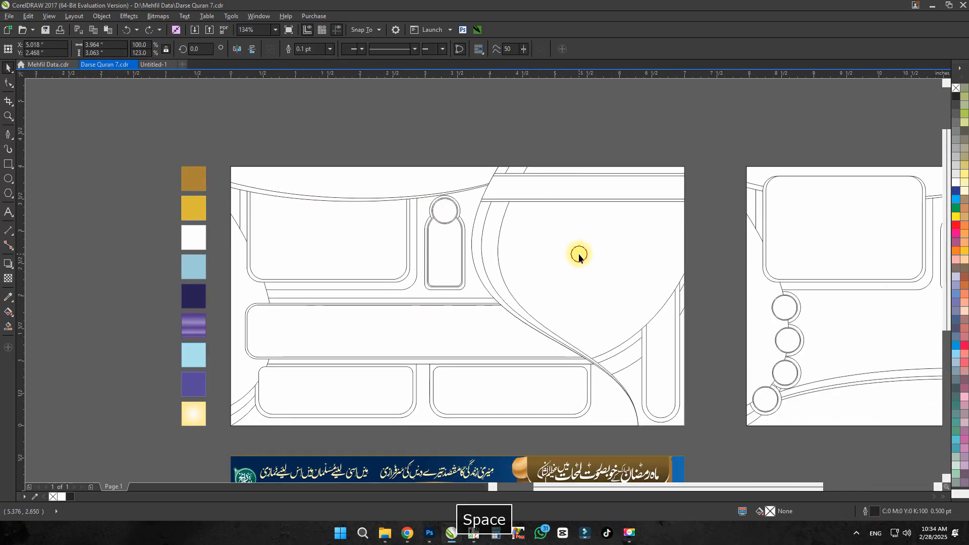
pyautogui.click(130, 319)
# Sample the dark navy swatch's fill and its purple outline into the document palette.
pyautogui.scroll(2, 130, 328)
pyautogui.click(34, 497)
pyautogui.click(328, 260)
pyautogui.scroll(2, 328, 235)
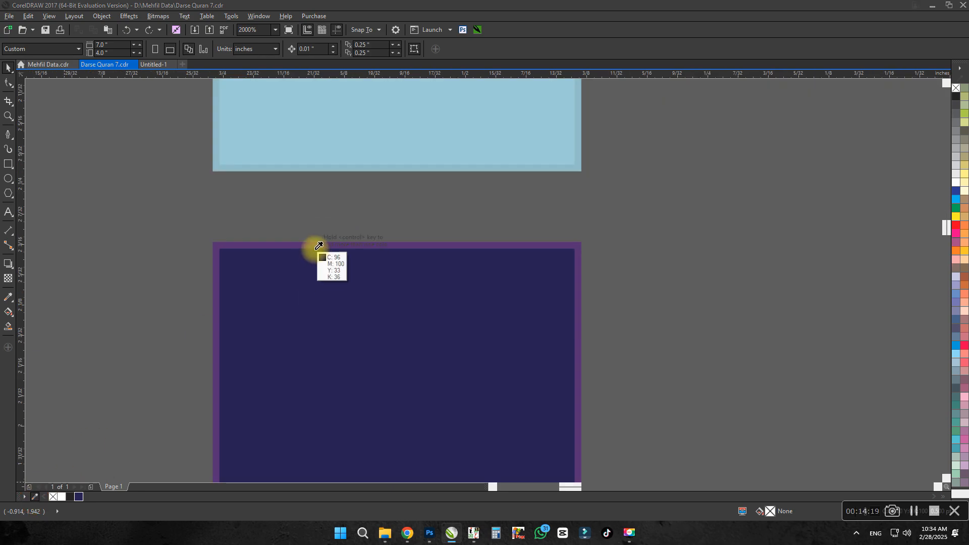
pyautogui.click(320, 245)
pyautogui.scroll(-1, 303, 429)
pyautogui.click(338, 243)
# Sample the light blue, off-white, yellow and gold swatch colours into the document palette.
pyautogui.click(34, 497)
pyautogui.click(370, 219)
pyautogui.scroll(1, 173, 409)
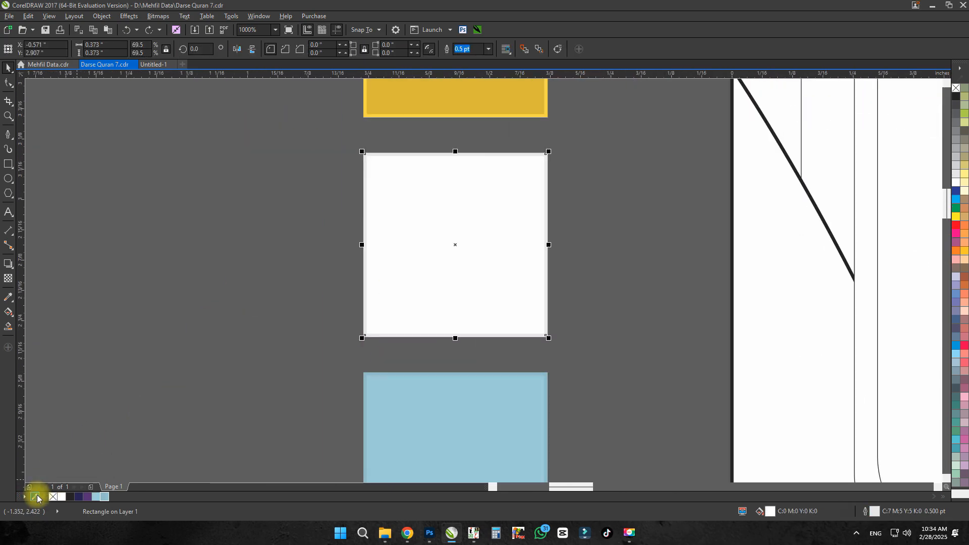
pyautogui.click(400, 88)
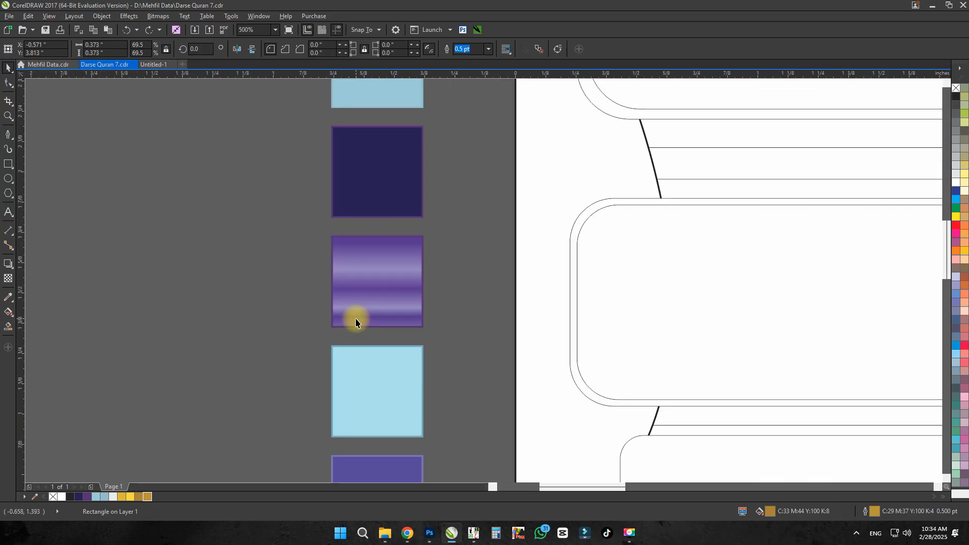
# Sample the cyan, violet and pale yellow swatch colours, including the cyan and violet outlines, into the document palette.
pyautogui.click(303, 382)
pyautogui.scroll(2, 303, 382)
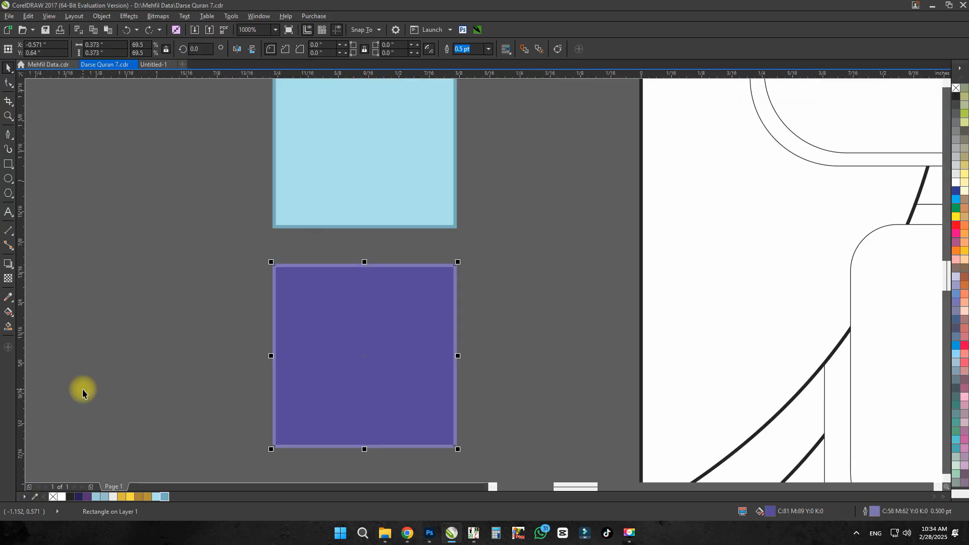
pyautogui.scroll(-3, 320, 385)
pyautogui.click(321, 384)
pyautogui.scroll(-5, 284, 339)
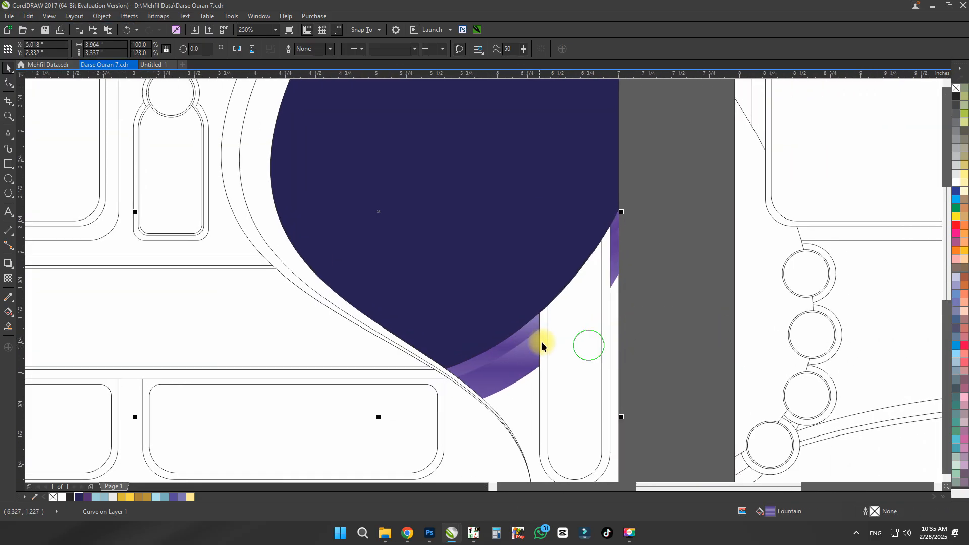
# Adjust the direction of the purple fountain fill on the arc behind the large navy shape.
pyautogui.press('g')
pyautogui.scroll(-3, 657, 309)
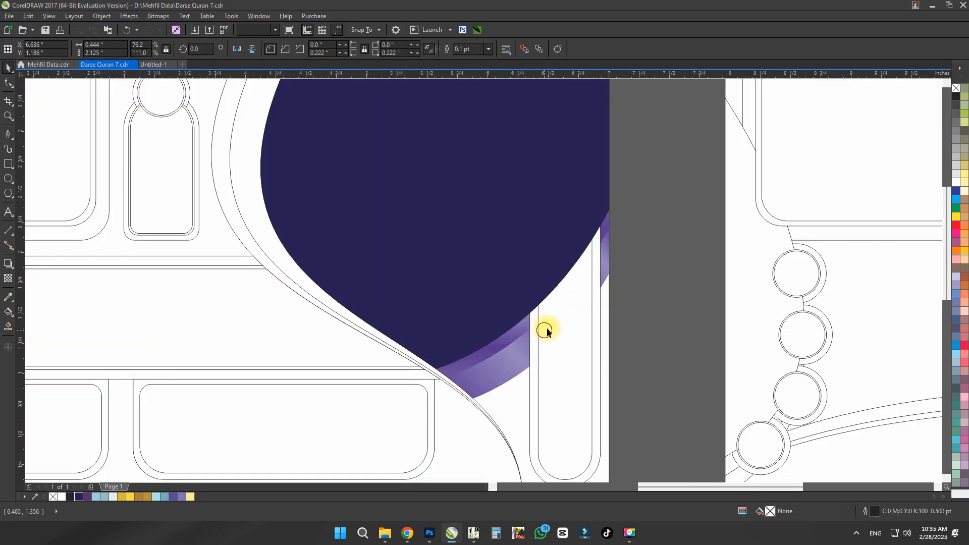
pyautogui.click(590, 271)
# Copy the brown-gold swatch's fill onto the strip across the top of the navy shape and remove the strip's outline.
pyautogui.click(576, 205)
pyautogui.scroll(2, 566, 231)
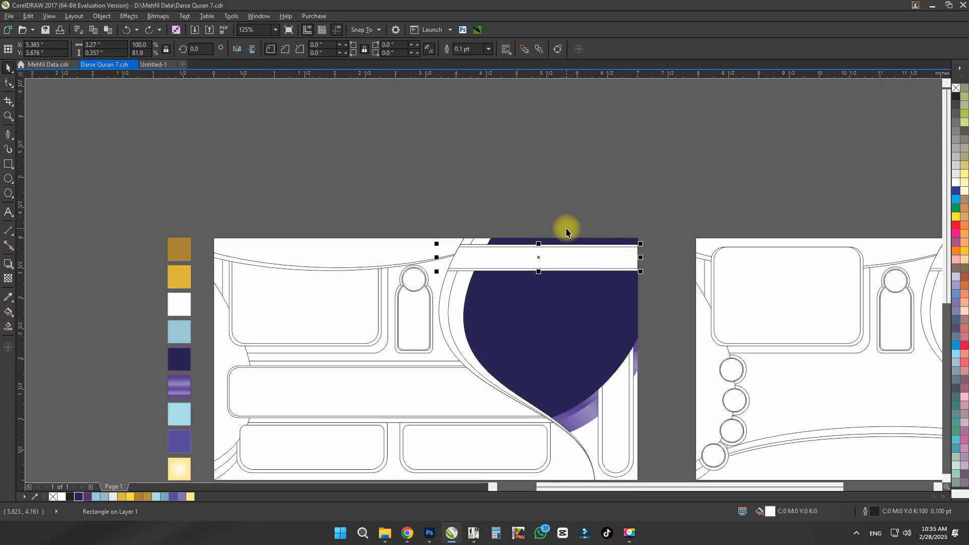
pyautogui.click(180, 248)
pyautogui.scroll(2, 581, 245)
pyautogui.rightClick(957, 88)
pyautogui.scroll(-2, 720, 203)
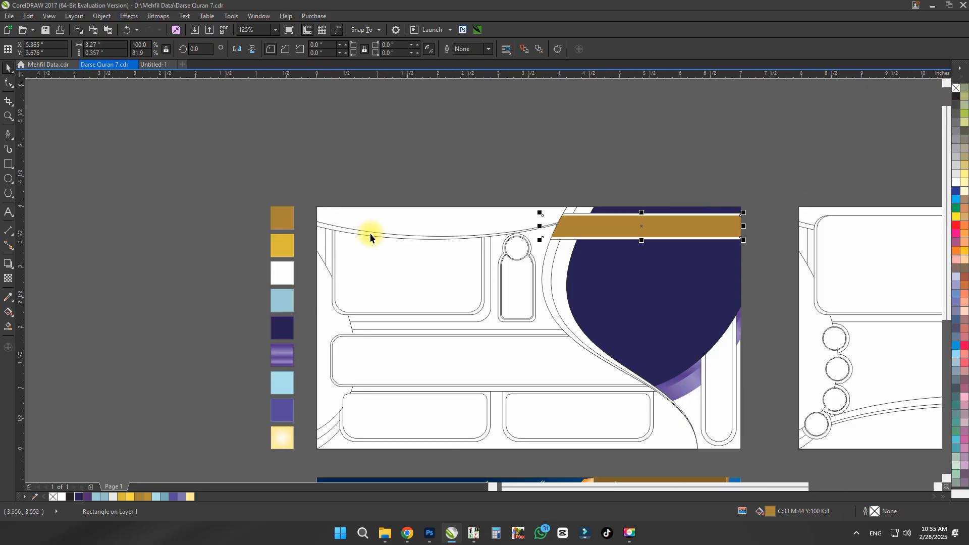
# Fill the border strip behind the brown-gold band with the yellow-gold swatch colour and remove its outline.
pyautogui.click(282, 246)
pyautogui.press('space')
pyautogui.click(771, 187)
pyautogui.hotkey('ctrl', 'shift', 'a')
pyautogui.press('Return')
pyautogui.click(201, 247)
pyautogui.rightClick(956, 88)
pyautogui.scroll(-2, 651, 140)
pyautogui.press('F2')
# Set the outline width of the curve along the page's left edge to 0.1 pt.
pyautogui.moveTo(725, 124); pyautogui.dragTo(394, 284)
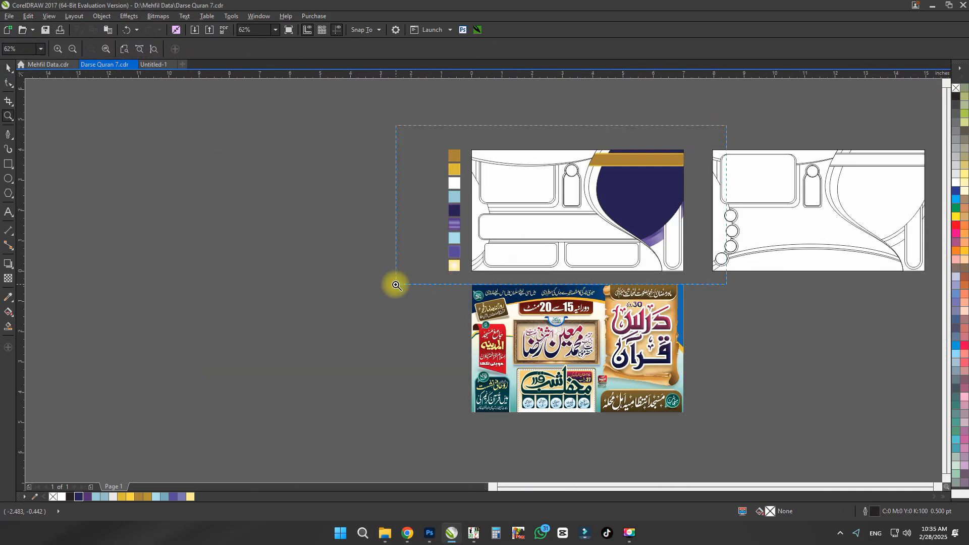
pyautogui.click(477, 300)
pyautogui.click(224, 230)
pyautogui.click(292, 283)
pyautogui.hotkey('ctrl', 'z')
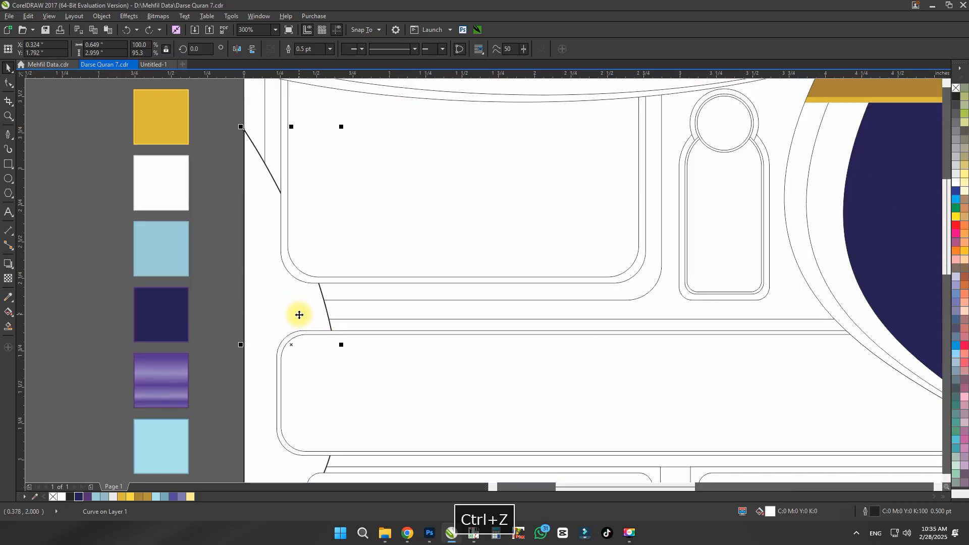
pyautogui.scroll(-2, 298, 317)
pyautogui.press('F12')
pyautogui.scroll(-2, 303, 372)
pyautogui.moveTo(281, 219); pyautogui.dragTo(575, 427)
pyautogui.click(638, 376)
pyautogui.doubleClick(914, 512)
# Fill the large curve along the page's left edge with the light blue swatch colour.
pyautogui.press('F2')
pyautogui.moveTo(169, 191); pyautogui.dragTo(280, 326)
pyautogui.click(539, 290)
pyautogui.press('space')
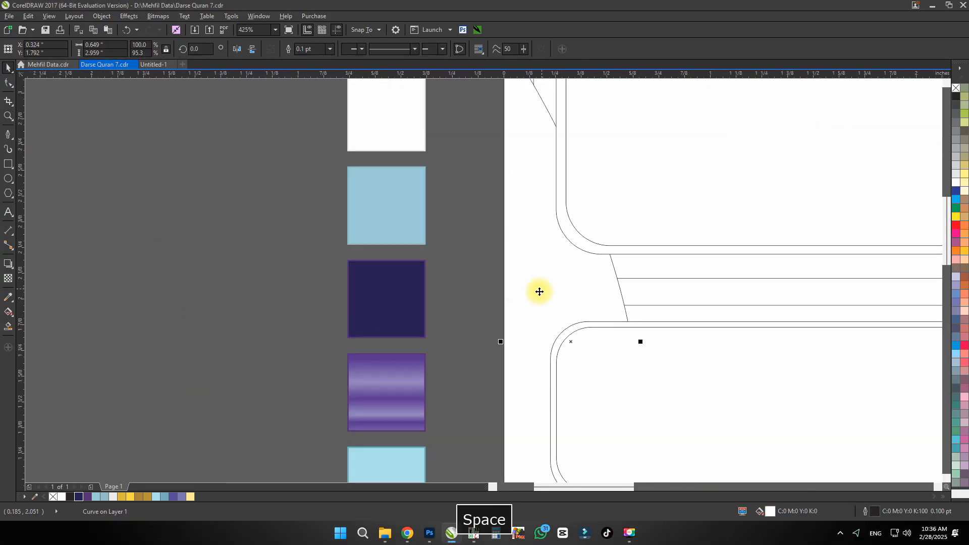
pyautogui.click(326, 251)
pyautogui.click(491, 323)
pyautogui.press('space')
# Give the second arc in the page's lower-left corner a light-blue-to-white fountain fill.
pyautogui.click(430, 367)
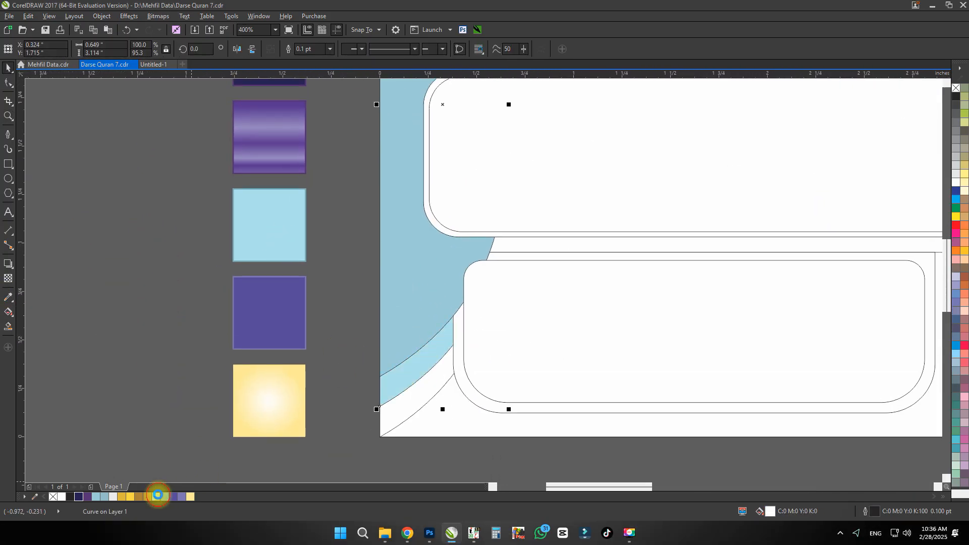
pyautogui.scroll(-1, 345, 420)
pyautogui.click(104, 498)
pyautogui.scroll(-1, 401, 365)
pyautogui.scroll(1, 403, 331)
pyautogui.scroll(1, 348, 457)
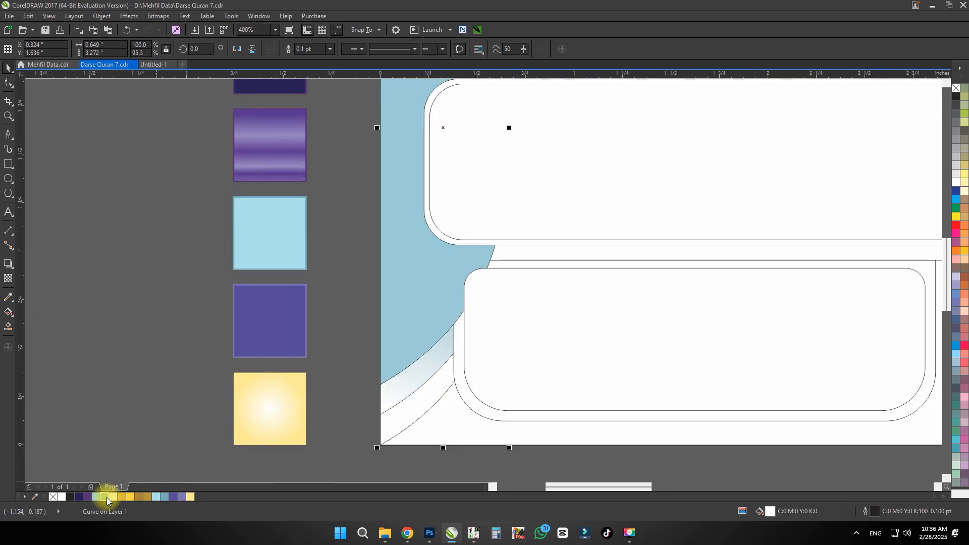
# Fill the lowest corner arc with the darker light-blue palette colour and remove the outlines of the left-edge curves.
pyautogui.click(104, 497)
pyautogui.keyDown('shift'); pyautogui.click(399, 370); pyautogui.keyUp('shift')
pyautogui.rightClick(956, 88)
pyautogui.scroll(-1, 490, 389)
pyautogui.click(448, 250)
pyautogui.rightClick(956, 88)
pyautogui.scroll(-1, 538, 347)
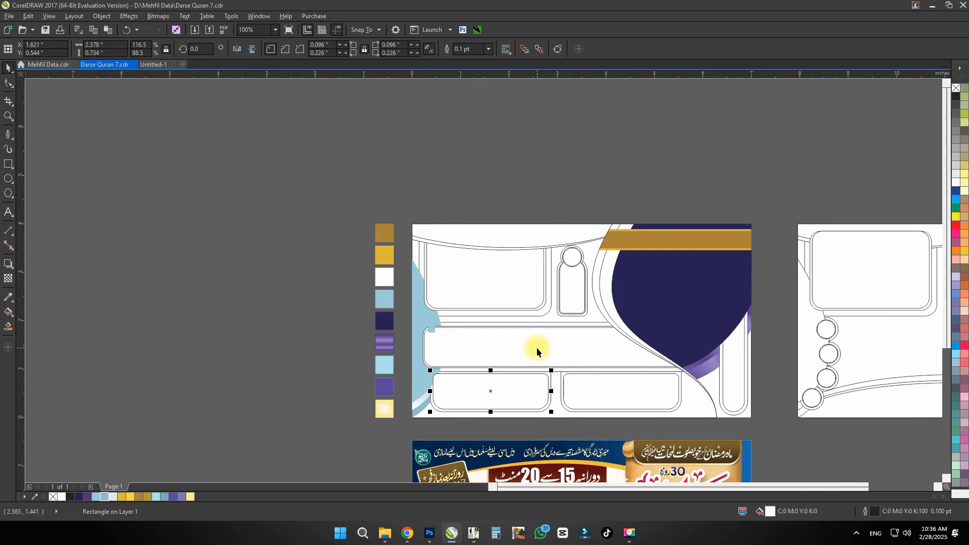
pyautogui.click(473, 286)
pyautogui.doubleClick(916, 512)
pyautogui.press('Escape')
pyautogui.scroll(1, 549, 173)
pyautogui.doubleClick(912, 510)
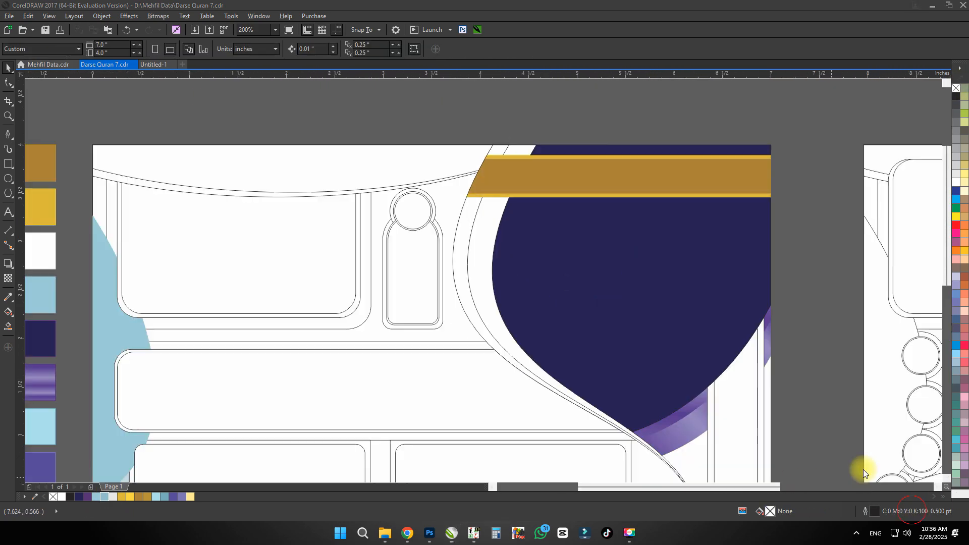
# Copy the purple arc's fountain fill and outline-free style onto the two swoosh curves beside the navy shape.
pyautogui.click(690, 432)
pyautogui.click(465, 288)
pyautogui.hotkey('ctrl', 'shift', 'a')
pyautogui.press('Return')
pyautogui.click(683, 429)
pyautogui.press('Escape')
pyautogui.click(480, 279)
pyautogui.scroll(-1, 480, 279)
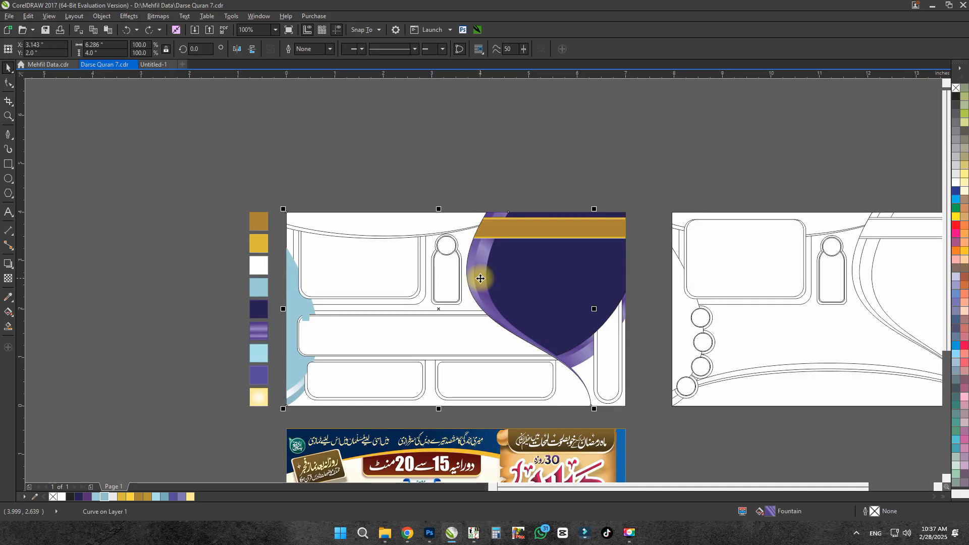
pyautogui.scroll(1, 433, 275)
pyautogui.hotkey('ctrl', 'z')
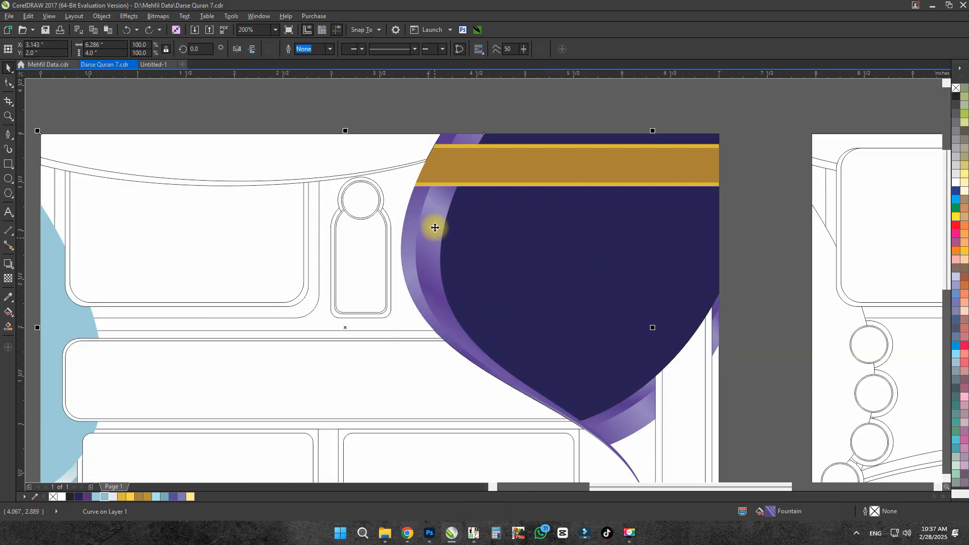
# Apply a fountain fill running from brown-gold through pale gold and back to brown-gold on the inner swoosh curve.
pyautogui.scroll(-1, 448, 212)
pyautogui.press('g')
pyautogui.moveTo(437, 195); pyautogui.dragTo(505, 353)
pyautogui.scroll(1, 466, 261)
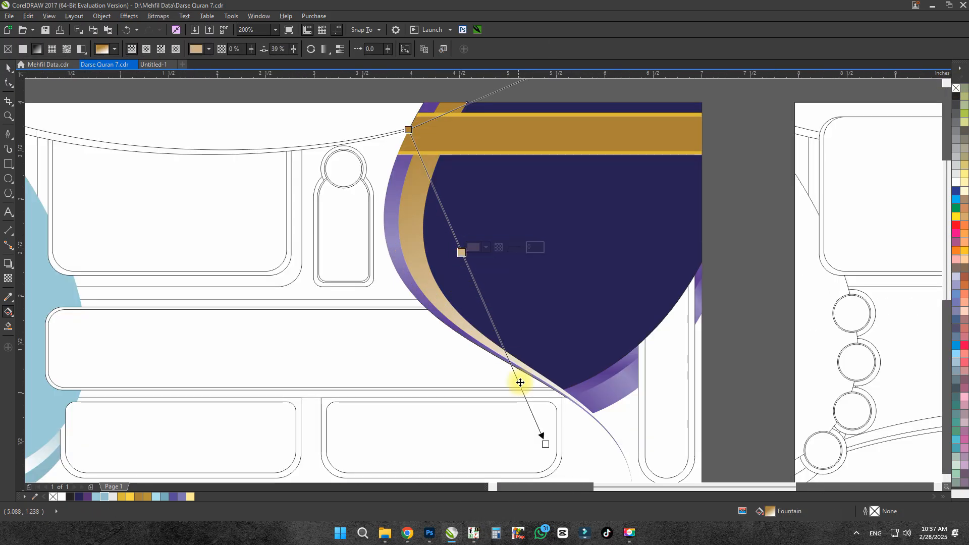
pyautogui.press('space')
pyautogui.scroll(-1, 494, 367)
pyautogui.scroll(1, 443, 292)
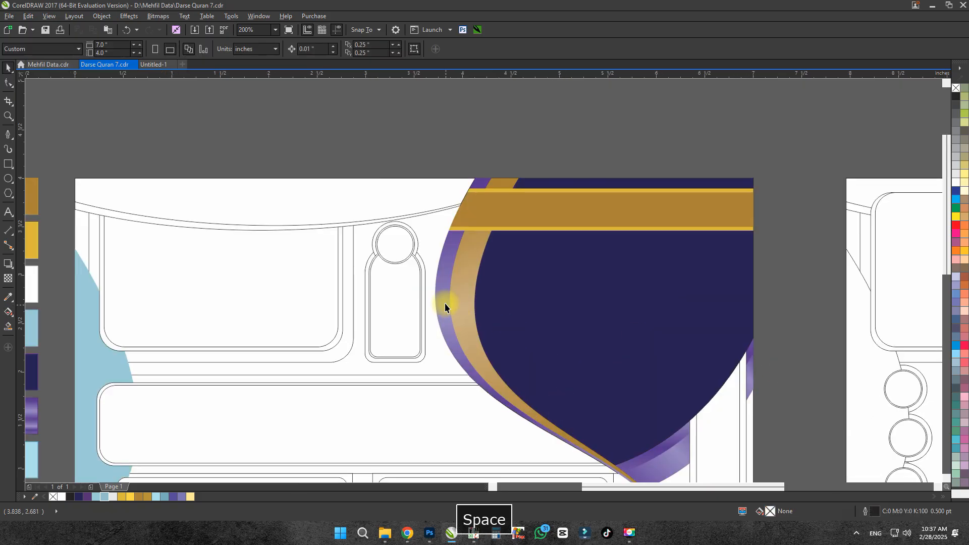
# Fill the outer swoosh curve with yellow-gold, C18 M21 Y100 K0.
pyautogui.click(446, 305)
pyautogui.scroll(1, 444, 305)
pyautogui.scroll(-1, 375, 456)
pyautogui.click(132, 496)
pyautogui.scroll(-1, 467, 320)
pyautogui.scroll(1, 436, 308)
pyautogui.scroll(-1, 434, 306)
pyautogui.scroll(1, 429, 341)
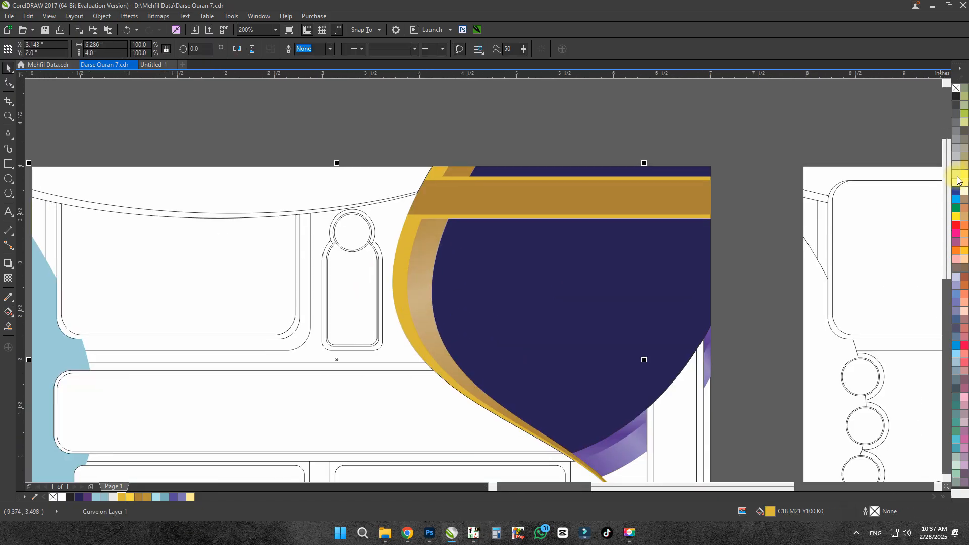
# Give the outer swoosh curve a fountain fill blending white with light grey at 20% black.
pyautogui.click(956, 165)
pyautogui.scroll(-1, 474, 159)
pyautogui.scroll(1, 426, 171)
pyautogui.press('g')
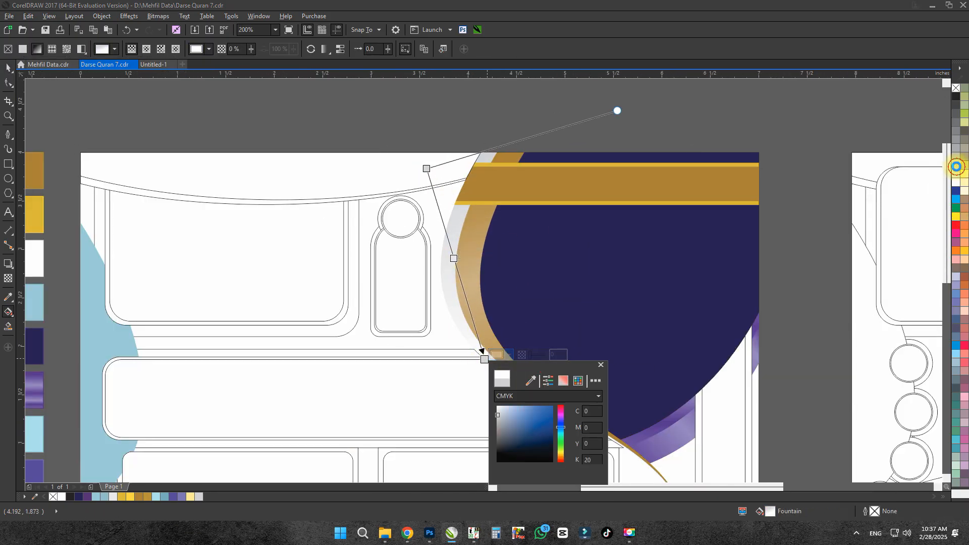
pyautogui.press('space')
pyautogui.scroll(-1, 651, 249)
# Fill the inner frame of the long middle banner with the dark navy palette colour.
pyautogui.click(655, 199)
pyautogui.scroll(1, 621, 268)
pyautogui.scroll(-1, 475, 257)
pyautogui.scroll(1, 444, 320)
pyautogui.click(453, 323)
pyautogui.hotkey('ctrl', 'z')
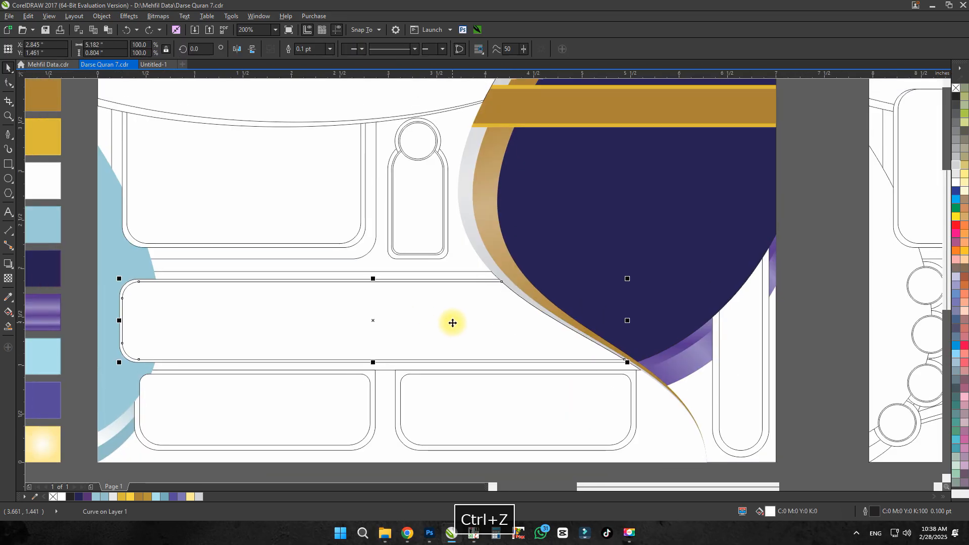
pyautogui.click(78, 497)
pyautogui.scroll(-1, 630, 244)
# Fill the border frame around the navy banner with purple sampled from the gradient swatch, and remove both frames' outlines.
pyautogui.click(573, 333)
pyautogui.click(488, 293)
pyautogui.scroll(2, 488, 296)
pyautogui.click(460, 324)
pyautogui.scroll(-2, 461, 326)
pyautogui.scroll(3, 320, 250)
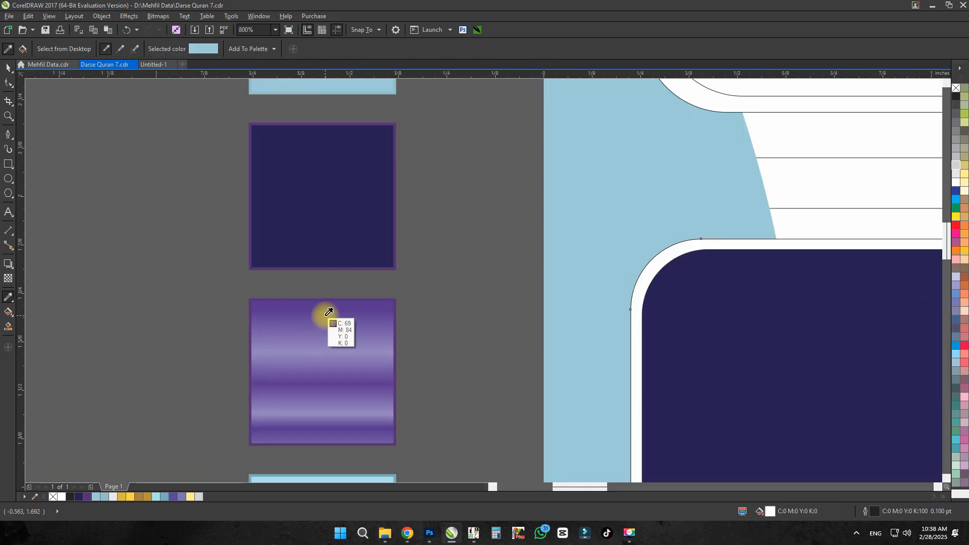
pyautogui.click(326, 316)
pyautogui.click(371, 273)
pyautogui.press('space')
pyautogui.keyDown('shift'); pyautogui.click(377, 256); pyautogui.keyUp('shift')
pyautogui.rightClick(956, 87)
pyautogui.scroll(-2, 666, 270)
# Copy the purple gradient swatch's properties onto the banner's outermost frame, run the gradient horizontally and remove the outline.
pyautogui.click(552, 220)
pyautogui.hotkey('alt', 'e')
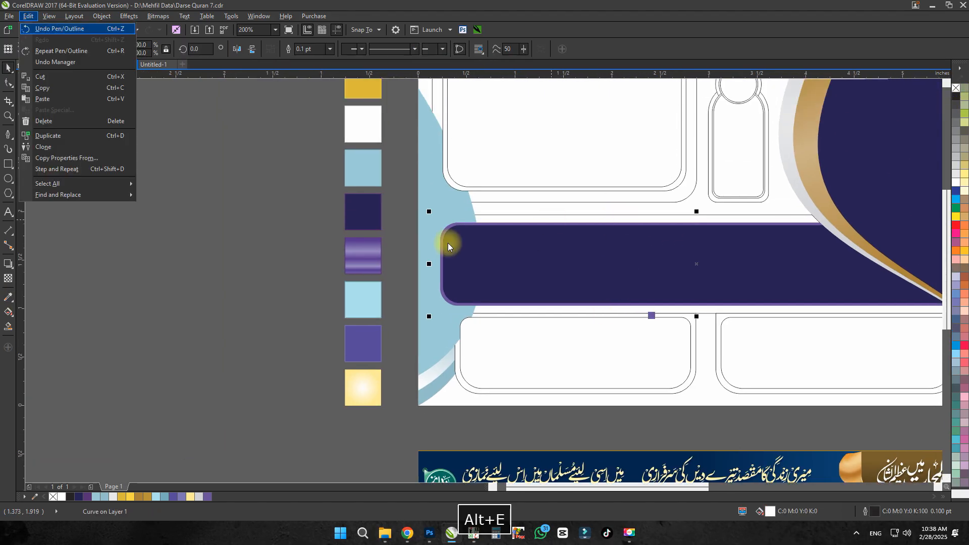
pyautogui.press('m')
pyautogui.press('Return')
pyautogui.click(363, 256)
pyautogui.press('g')
pyautogui.scroll(-1, 364, 256)
pyautogui.scroll(1, 502, 254)
pyautogui.scroll(1, 406, 238)
pyautogui.rightClick(956, 88)
pyautogui.scroll(-1, 554, 289)
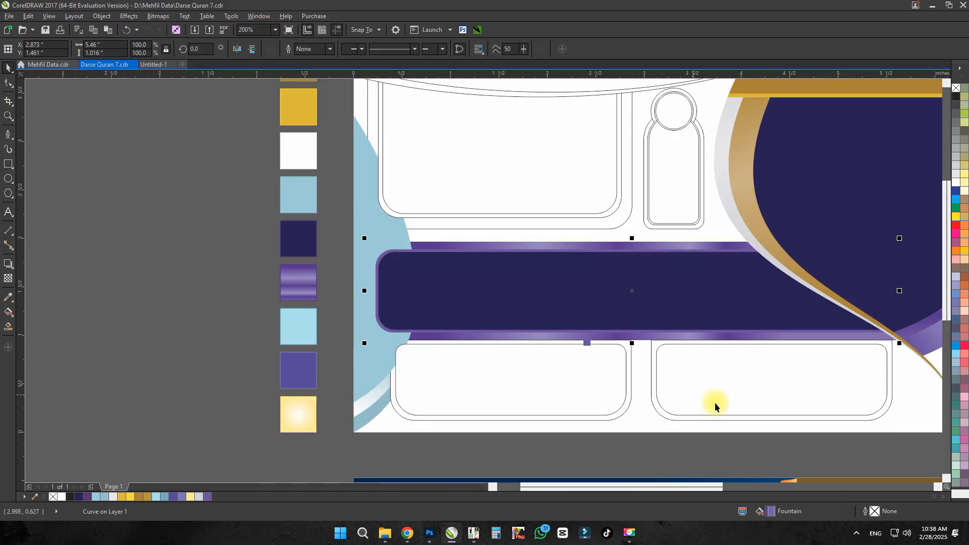
# Recolour the banner's border frame white and its outermost frame light cyan.
pyautogui.click(402, 258)
pyautogui.click(166, 498)
pyautogui.scroll(1, 424, 295)
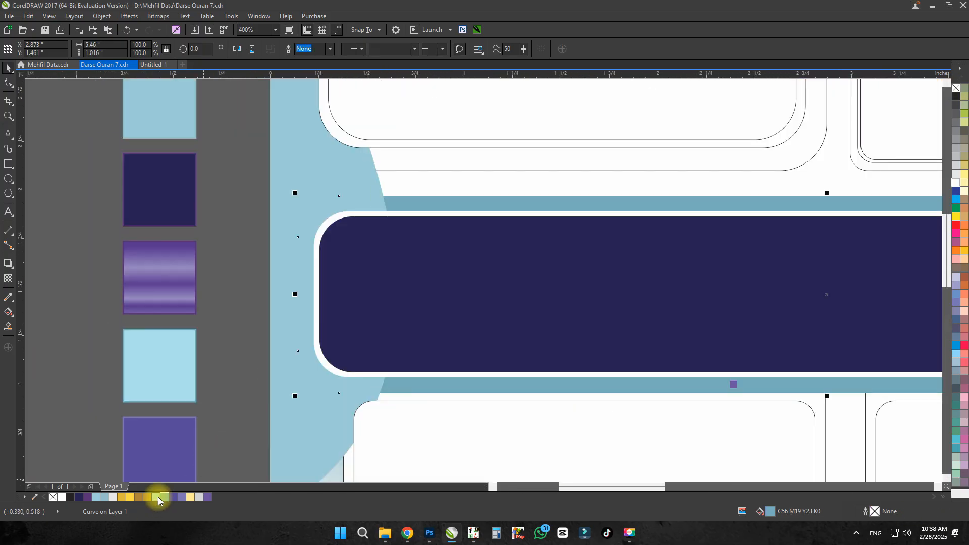
pyautogui.click(158, 498)
pyautogui.scroll(-1, 159, 371)
# Apply a horizontal fountain fill of alternating light blue tones to the banner's outermost frame, with stops at 47% and 70%.
pyautogui.press('g')
pyautogui.moveTo(262, 331); pyautogui.dragTo(646, 331)
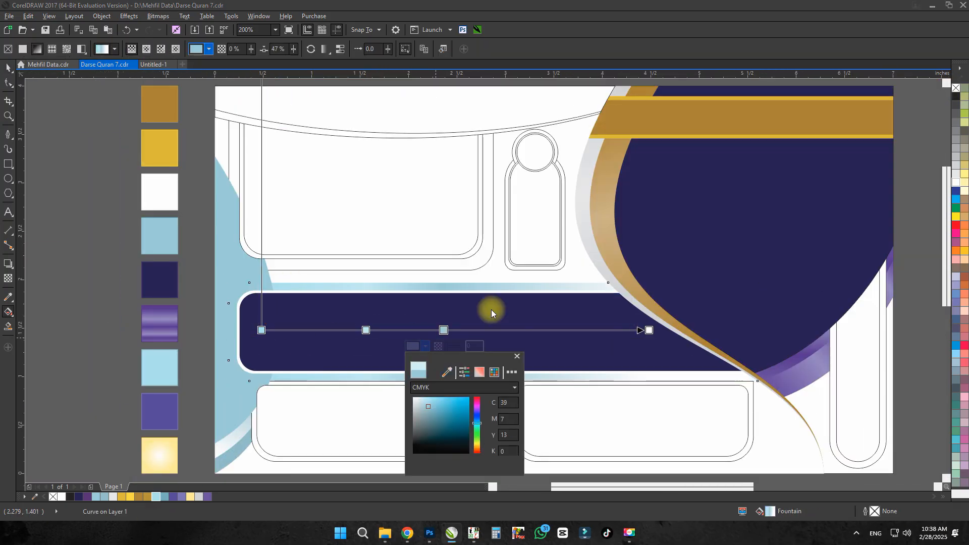
pyautogui.click(160, 380)
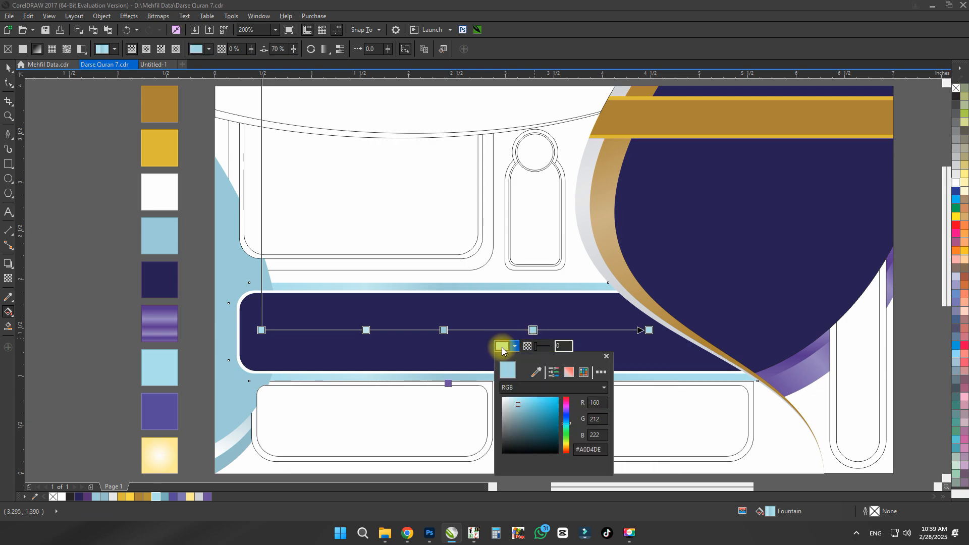
# Try a white hairline outline on the light blue gradient frame behind the navy banner.
pyautogui.scroll(-1, 404, 281)
pyautogui.hotkey('ctrl', 'space')
pyautogui.scroll(2, 433, 274)
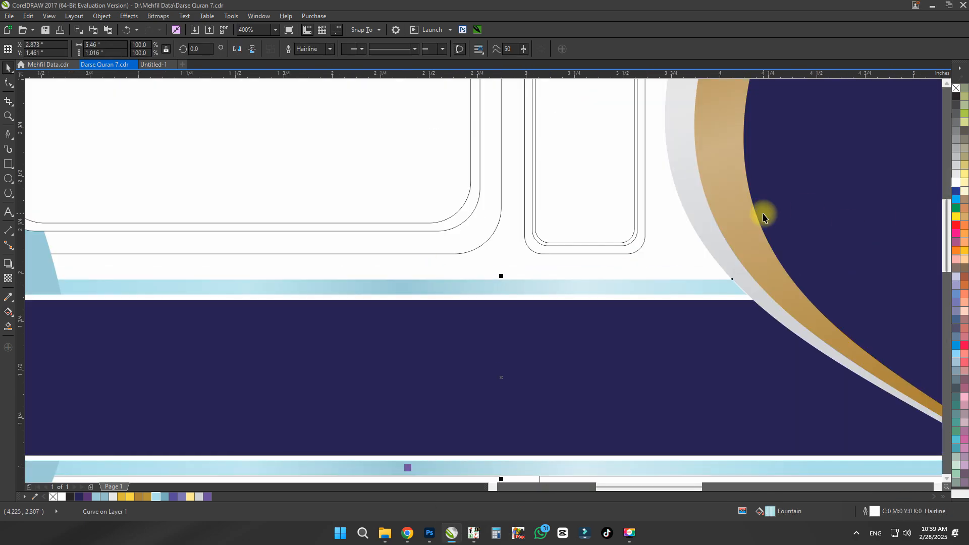
pyautogui.hotkey('ctrl', 'z')
# Examine the recoloured middle banner, the swoosh curves and the left-edge shapes.
pyautogui.scroll(-2, 677, 238)
pyautogui.scroll(1, 656, 234)
pyautogui.scroll(-1, 655, 235)
pyautogui.scroll(4, 738, 290)
pyautogui.scroll(-4, 606, 349)
pyautogui.scroll(1, 554, 386)
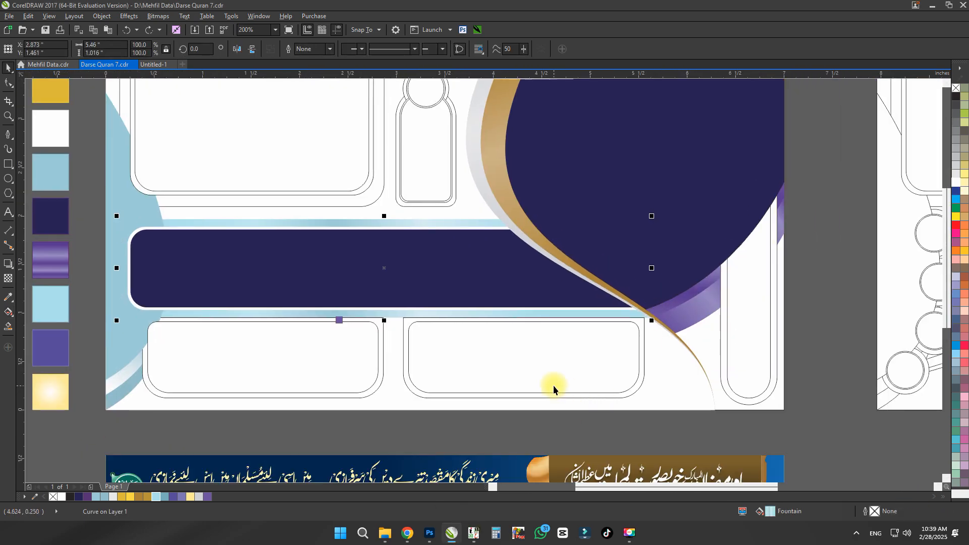
pyautogui.scroll(-1, 552, 296)
pyautogui.scroll(1, 471, 305)
pyautogui.click(383, 259)
pyautogui.scroll(-1, 383, 259)
pyautogui.scroll(2, 422, 426)
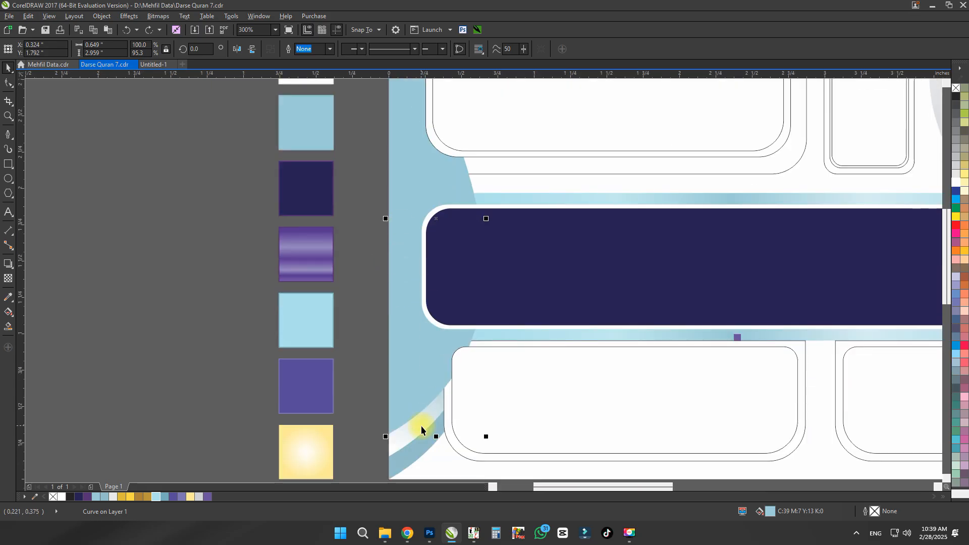
# Fill the second arc in the page's lower-left corner with solid white.
pyautogui.click(421, 426)
pyautogui.click(957, 180)
pyautogui.scroll(-1, 717, 238)
# Copy the light blue gradient from the banner's outermost frame onto the lowest corner arc and save the document.
pyautogui.click(314, 256)
pyautogui.click(505, 371)
pyautogui.hotkey('alt', 'e')
pyautogui.click(587, 310)
pyautogui.hotkey('ctrl', 's')
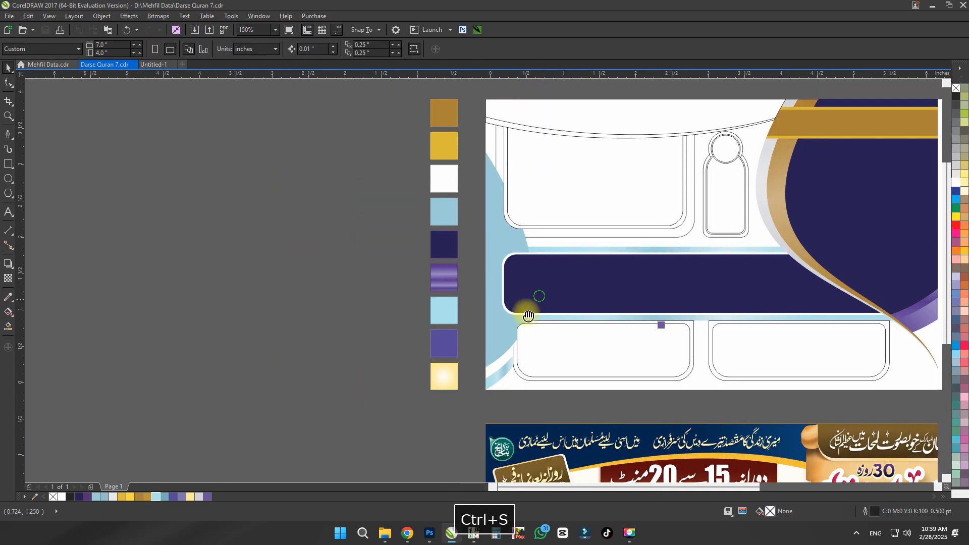
# Copy the banner's navy fill onto the inner upper-left frame and its white, outline-free border style onto the surrounding frame.
pyautogui.moveTo(529, 316); pyautogui.dragTo(399, 406)
pyautogui.click(464, 298)
pyautogui.hotkey('alt', 'e')
pyautogui.click(534, 353)
pyautogui.scroll(1, 458, 334)
pyautogui.click(464, 314)
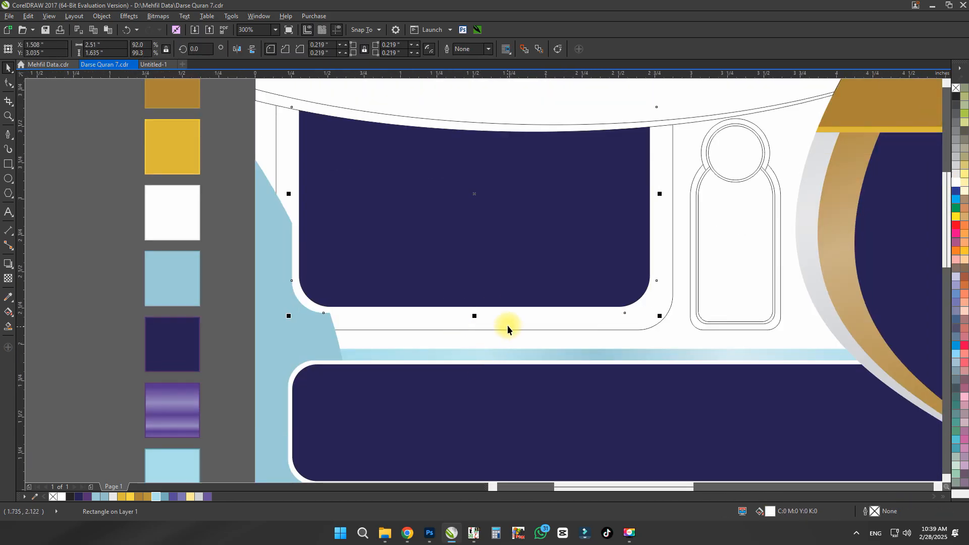
# Copy the light blue gradient from the middle banner's strip onto the upper-left panel's outermost frame and save the document.
pyautogui.click(502, 354)
pyautogui.hotkey('ctrl', 's')
pyautogui.scroll(-1, 783, 236)
pyautogui.click(631, 134)
pyautogui.hotkey('ctrl', 's')
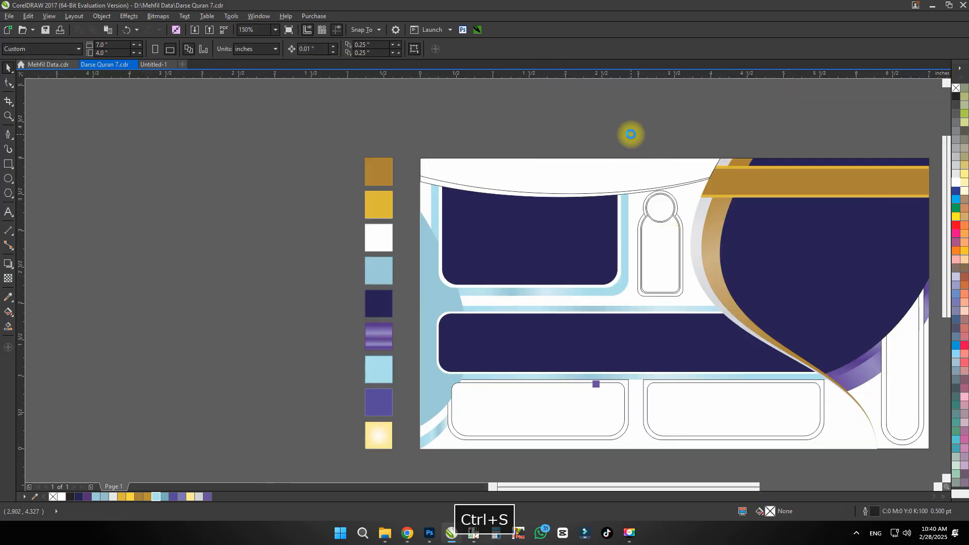
pyautogui.hotkey('ctrl', 's')
# Fill the top header arc with gold and the band beneath it with a gold gradient stretched across its width, and save.
pyautogui.click(640, 164)
pyautogui.hotkey('ctrl', 'z')
pyautogui.moveTo(642, 160); pyautogui.dragTo(564, 169)
pyautogui.click(573, 147)
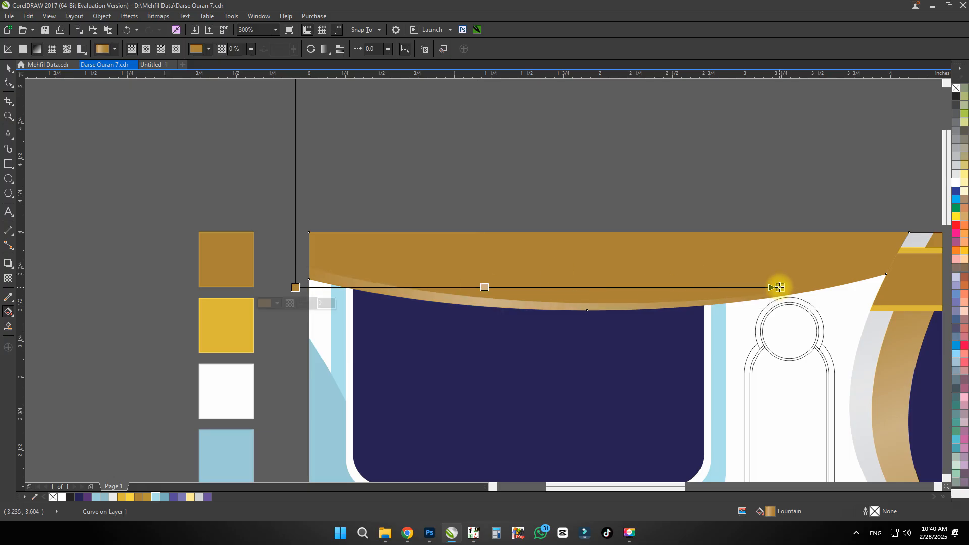
pyautogui.moveTo(780, 287); pyautogui.dragTo(904, 288)
pyautogui.press('space')
pyautogui.scroll(-1, 713, 204)
pyautogui.hotkey('ctrl', 's')
# Add a thin cream line along the header arc using a copy of the gold arc scaled to 94.9% height and a cream fill.
pyautogui.scroll(1, 617, 252)
pyautogui.click(625, 230)
pyautogui.scroll(1, 565, 309)
pyautogui.moveTo(571, 307); pyautogui.dragTo(571, 300)
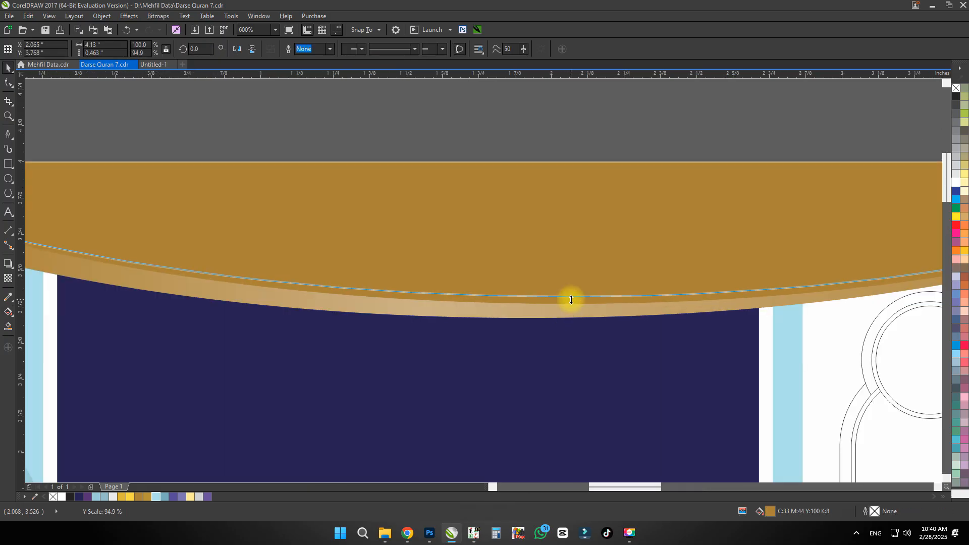
pyautogui.click(964, 191)
pyautogui.scroll(-2, 505, 203)
pyautogui.press('F4')
pyautogui.press('space')
# Fill the two lower boxes with the pale yellow radial gradient and the curved shape behind them with navy.
pyautogui.scroll(1, 372, 301)
pyautogui.click(485, 306)
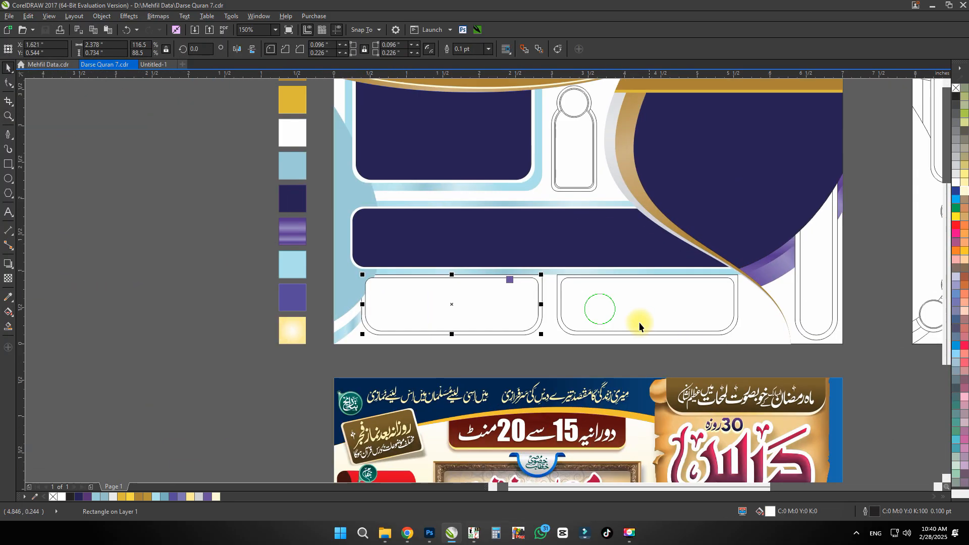
pyautogui.scroll(-1, 639, 327)
pyautogui.scroll(1, 717, 373)
pyautogui.scroll(-1, 702, 455)
pyautogui.scroll(1, 686, 345)
pyautogui.click(686, 404)
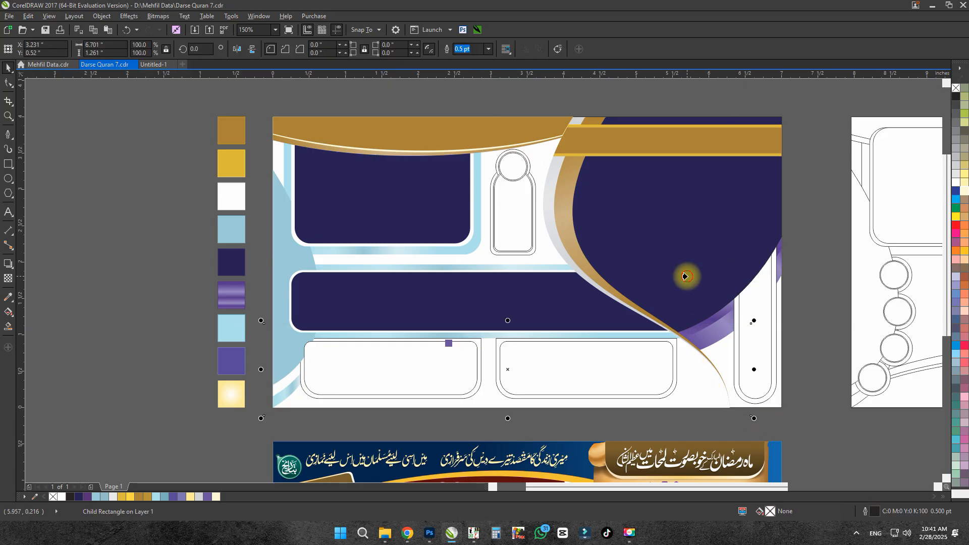
pyautogui.click(618, 382)
pyautogui.scroll(1, 618, 381)
pyautogui.scroll(-1, 498, 350)
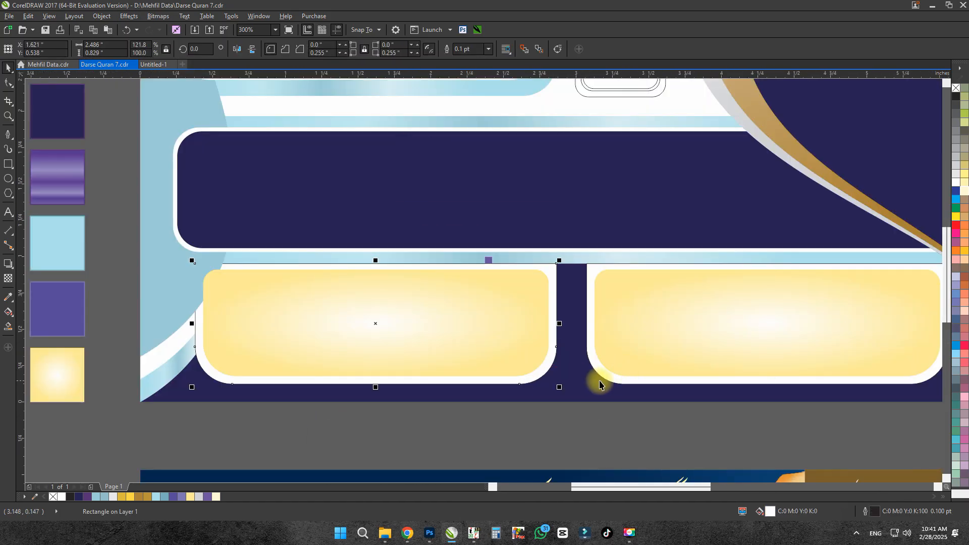
# Remove the outlines from the frames around both lower boxes and fill them with a slightly lighter navy.
pyautogui.scroll(-1, 394, 444)
pyautogui.scroll(1, 406, 459)
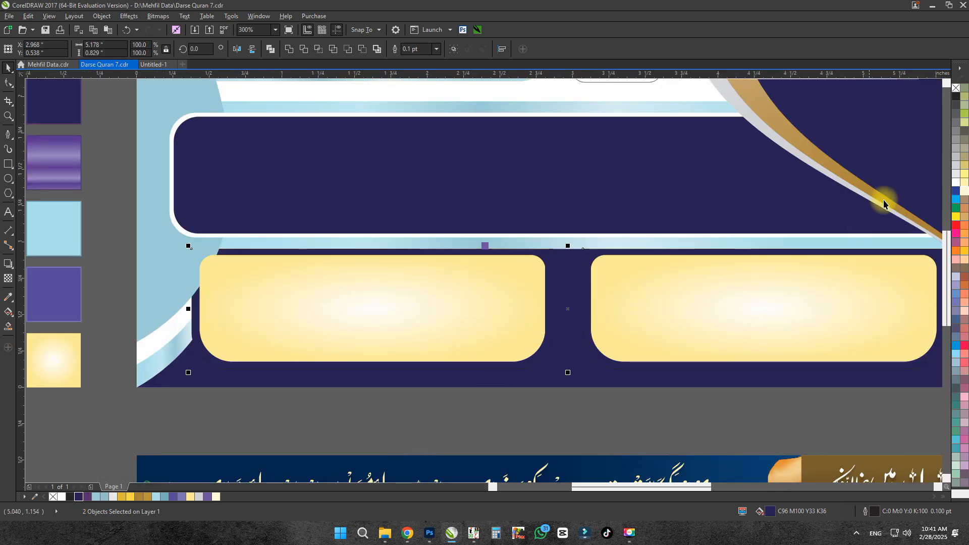
pyautogui.rightClick(956, 88)
pyautogui.click(99, 499)
pyautogui.click(439, 422)
pyautogui.scroll(-1, 440, 422)
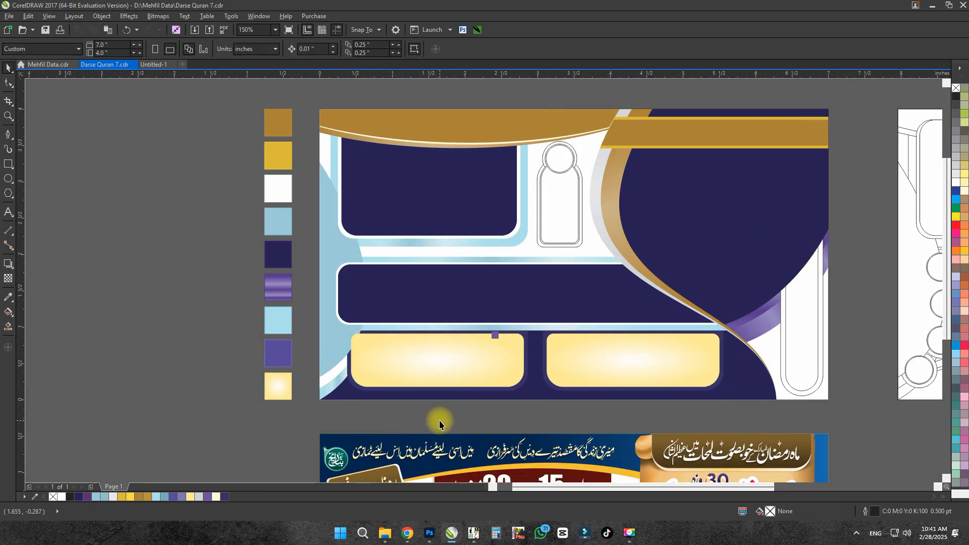
# Copy the light blue swatch's fill and outline onto the innermost arched panel beside the upper-left box.
pyautogui.moveTo(467, 298); pyautogui.dragTo(469, 391)
pyautogui.click(563, 295)
pyautogui.press('space')
pyautogui.moveTo(563, 294); pyautogui.dragTo(482, 293)
pyautogui.press('Delete')
pyautogui.moveTo(482, 326); pyautogui.dragTo(576, 345)
pyautogui.hotkey('ctrl', 'z')
pyautogui.moveTo(537, 320); pyautogui.dragTo(553, 298)
pyautogui.click(297, 304)
pyautogui.scroll(3, 606, 288)
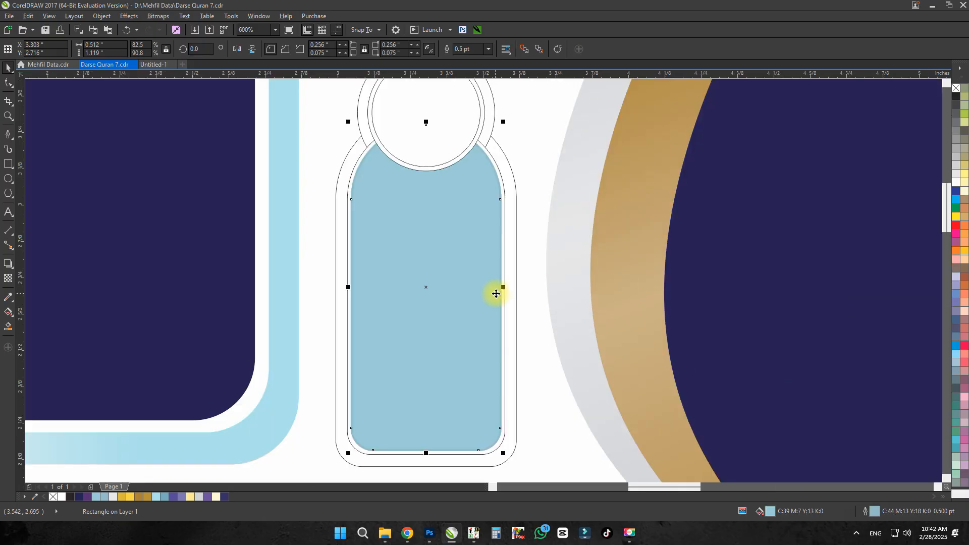
# Fill the arched panel's outer frame with a darker light blue and remove the outlines from its frames.
pyautogui.click(520, 297)
pyautogui.click(104, 498)
pyautogui.scroll(-2, 462, 327)
pyautogui.rightClick(956, 89)
pyautogui.scroll(1, 422, 367)
pyautogui.click(435, 364)
pyautogui.hotkey('ctrl', 'z')
pyautogui.scroll(1, 508, 351)
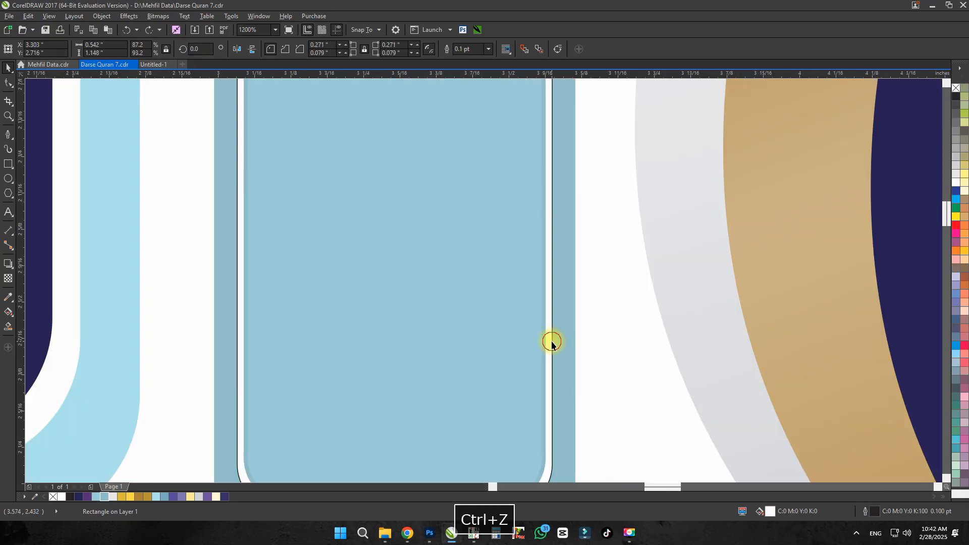
pyautogui.scroll(-2, 516, 371)
pyautogui.click(492, 232)
# Copy the navy fill from the upper-left panel onto the innermost circle above the arched panel.
pyautogui.scroll(-1, 494, 288)
pyautogui.scroll(1, 475, 285)
pyautogui.scroll(-1, 465, 262)
pyautogui.click(397, 278)
pyautogui.scroll(1, 496, 237)
# Copy the purple gradient onto the outer ring of the circle and remove the outline from its white ring.
pyautogui.click(519, 225)
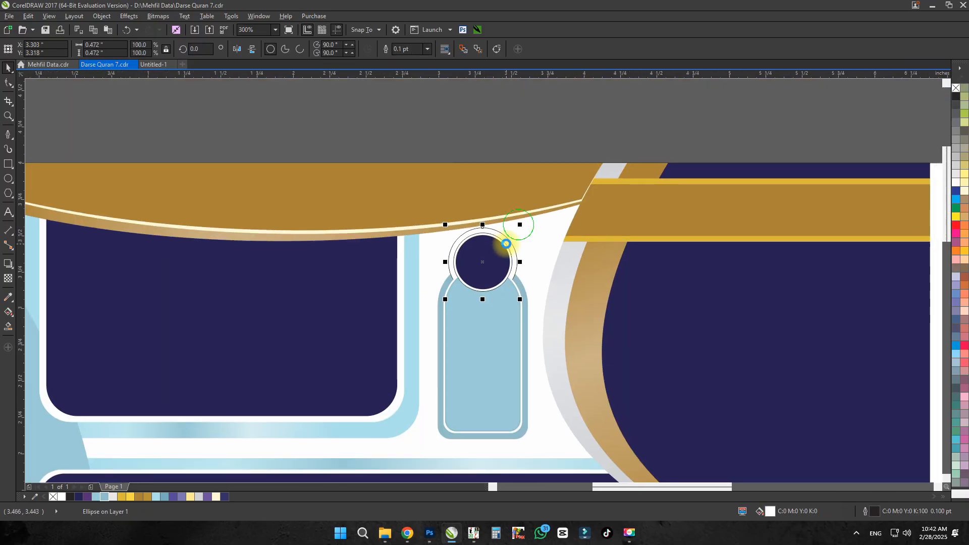
pyautogui.scroll(-1, 616, 347)
pyautogui.click(688, 338)
pyautogui.scroll(1, 497, 202)
pyautogui.click(499, 248)
pyautogui.rightClick(956, 88)
pyautogui.scroll(-1, 696, 113)
pyautogui.scroll(1, 629, 198)
pyautogui.click(576, 217)
pyautogui.hotkey('ctrl', 'r')
pyautogui.scroll(-2, 595, 251)
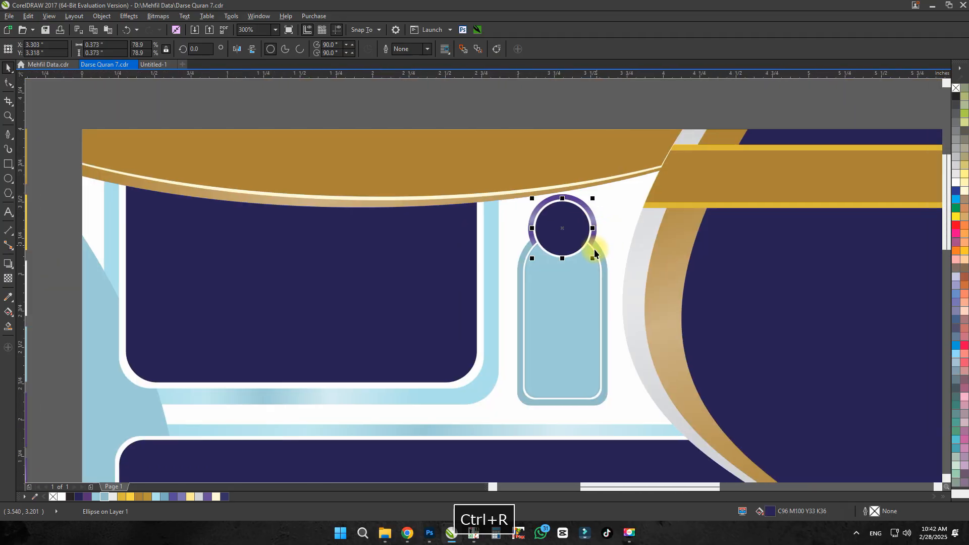
# Copy the gold gradient, including outline properties, from the central swoosh onto the inner arched panel.
pyautogui.click(586, 293)
pyautogui.hotkey('ctrl', 's')
pyautogui.press('space')
pyautogui.scroll(-1, 449, 303)
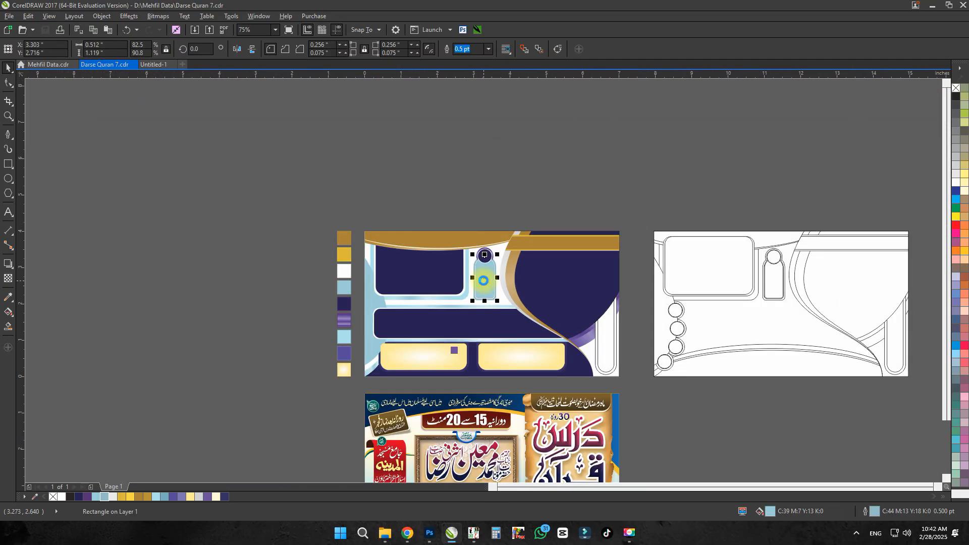
pyautogui.scroll(1, 476, 269)
pyautogui.click(476, 269)
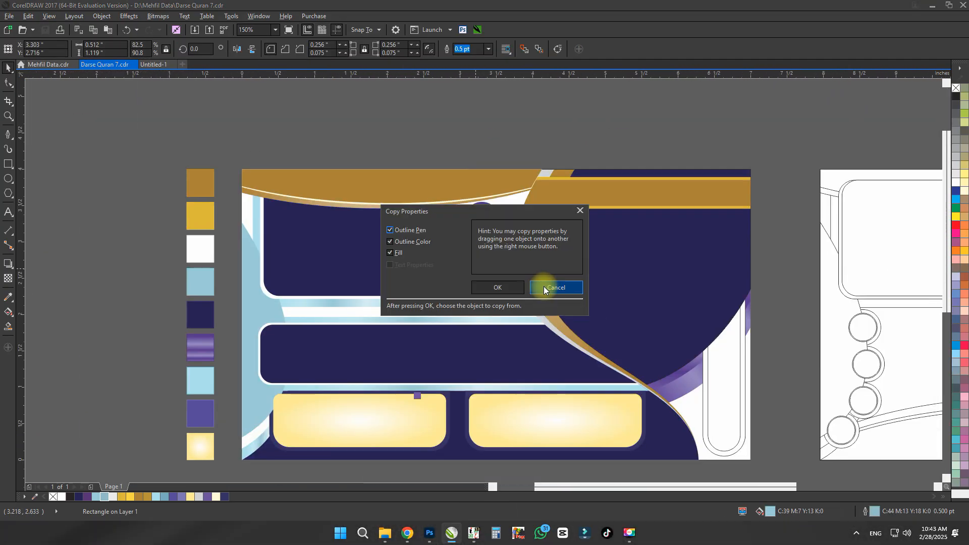
pyautogui.press('Return')
pyautogui.click(529, 282)
pyautogui.press('space')
# Copy the light blue gradient from the banner strip onto the arched panel's outermost frame and save the document.
pyautogui.scroll(1, 500, 259)
pyautogui.click(507, 265)
pyautogui.hotkey('alt', 'e')
pyautogui.scroll(-1, 508, 266)
pyautogui.hotkey('ctrl', 'z')
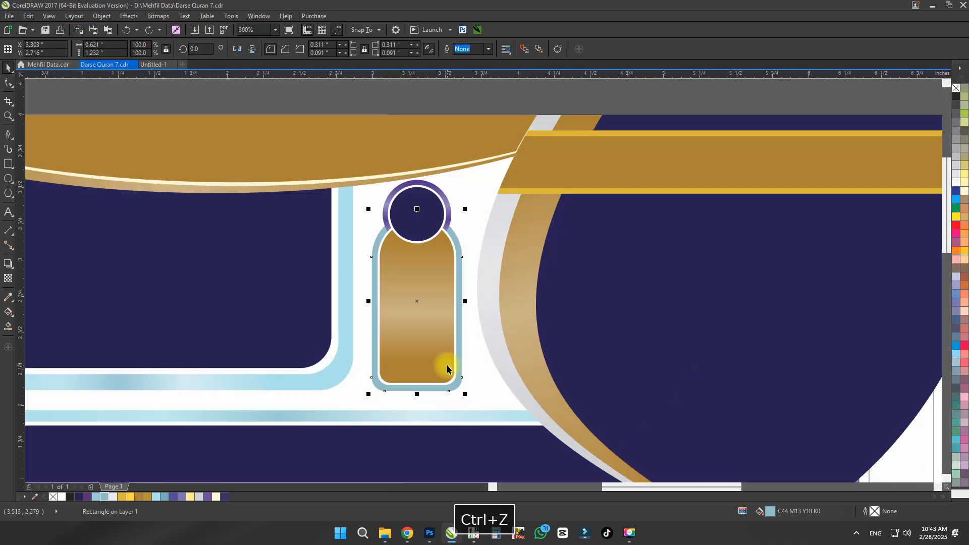
pyautogui.scroll(-1, 447, 366)
pyautogui.scroll(1, 377, 413)
pyautogui.click(421, 370)
pyautogui.scroll(-1, 426, 400)
pyautogui.hotkey('ctrl', 's')
pyautogui.press('Escape')
# Run the outer arch frame's light blue gradient vertically along its height and save the document.
pyautogui.scroll(2, 450, 365)
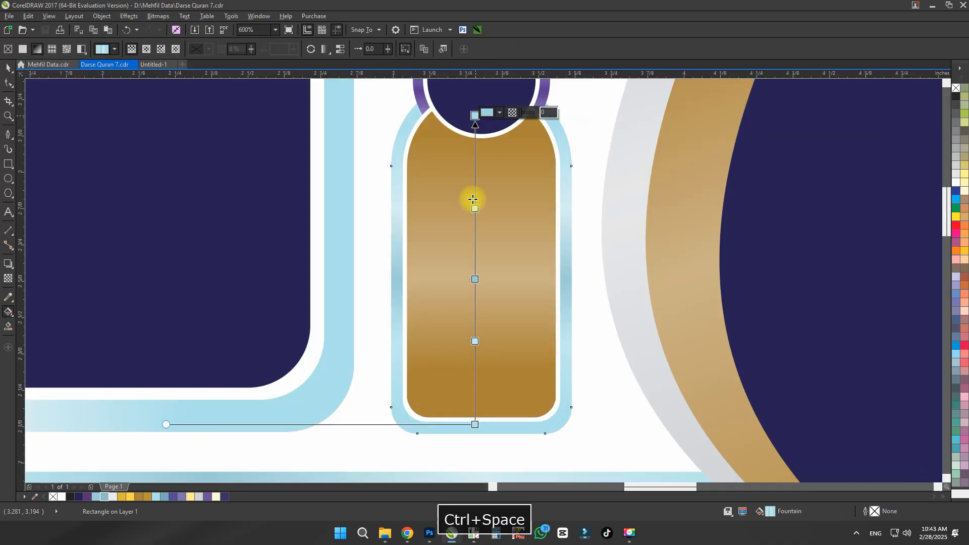
pyautogui.scroll(-2, 473, 200)
pyautogui.scroll(1, 489, 284)
pyautogui.scroll(-1, 474, 392)
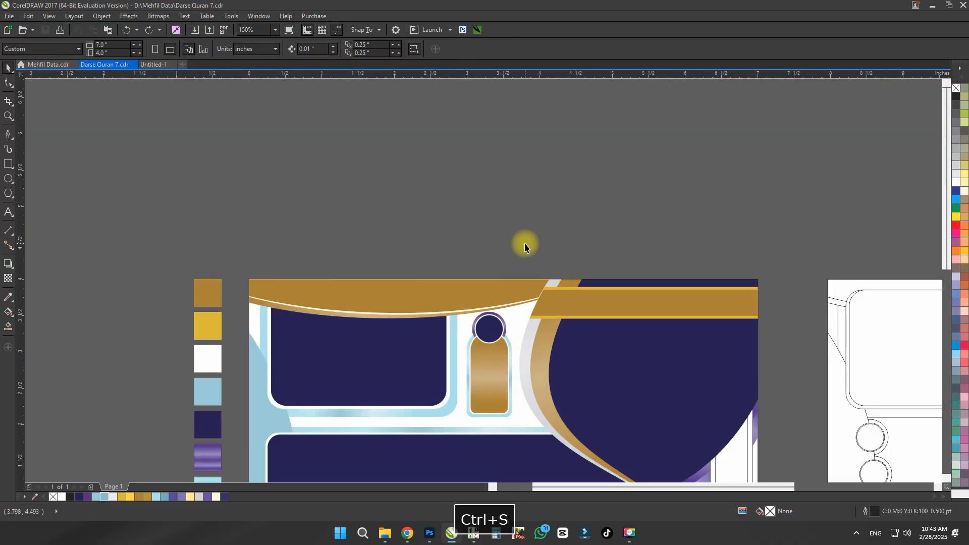
pyautogui.scroll(-1, 500, 284)
pyautogui.press('space')
pyautogui.scroll(1, 500, 353)
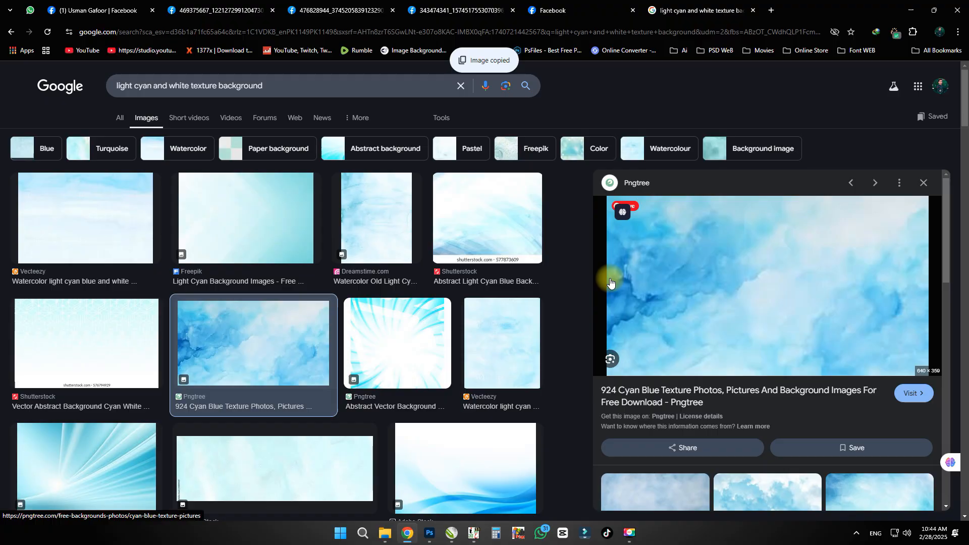
# Paste the Pngtree cyan blue texture from the browser into CorelDRAW, scaled to 31.7% and rotated 90°, and clip it inside the left-edge curve.
pyautogui.rightClick(788, 303)
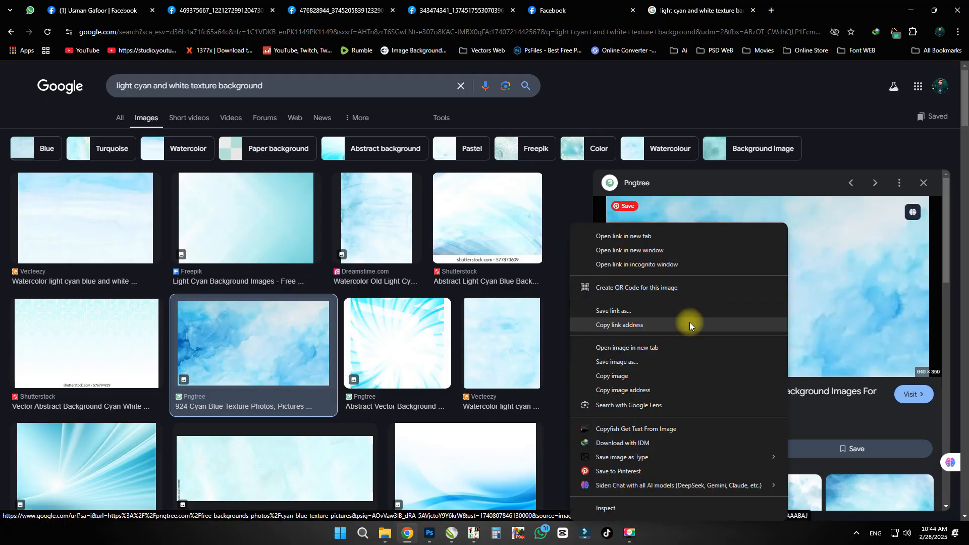
pyautogui.hotkey('ctrl', 'v')
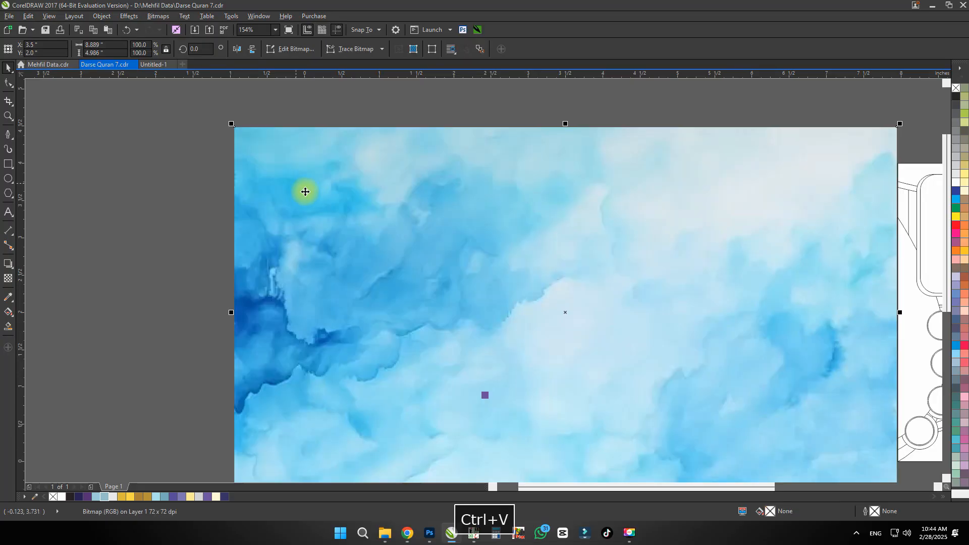
pyautogui.moveTo(898, 123); pyautogui.dragTo(682, 256)
pyautogui.moveTo(565, 303); pyautogui.dragTo(292, 302)
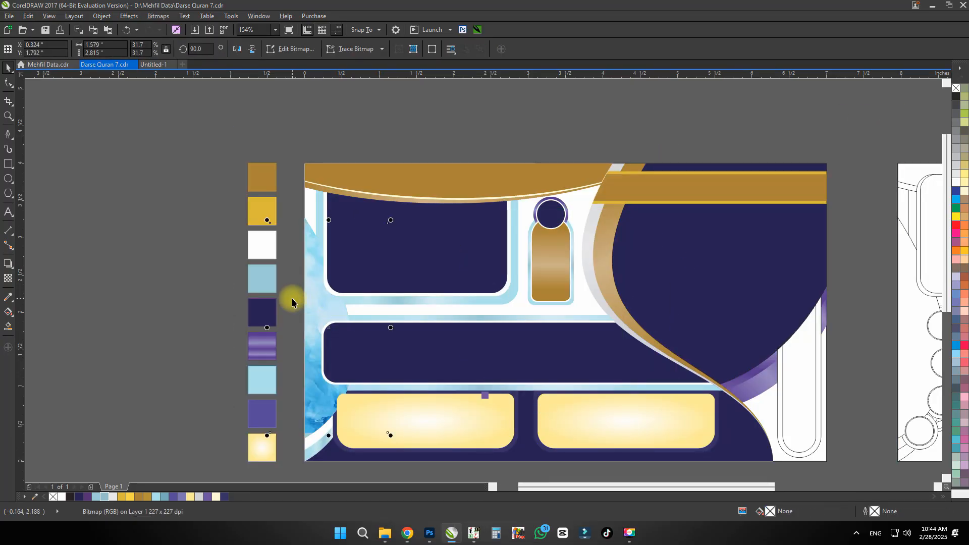
# Try repositioning the blue watercolour texture inside the left-edge curve.
pyautogui.click(308, 270)
pyautogui.scroll(1, 307, 270)
pyautogui.hotkey('ctrl', 'z')
pyautogui.scroll(-1, 397, 379)
pyautogui.scroll(1, 379, 380)
pyautogui.keyDown('ctrl'); pyautogui.click(368, 448); pyautogui.keyUp('ctrl')
pyautogui.scroll(-1, 353, 303)
pyautogui.moveTo(352, 316); pyautogui.dragTo(350, 396)
pyautogui.press('t')
# Switch to the browser, copy the Dreamstime light cyan watercolour texture and paste it into the CorelDRAW layout.
pyautogui.hotkey('alt', 'Tab')
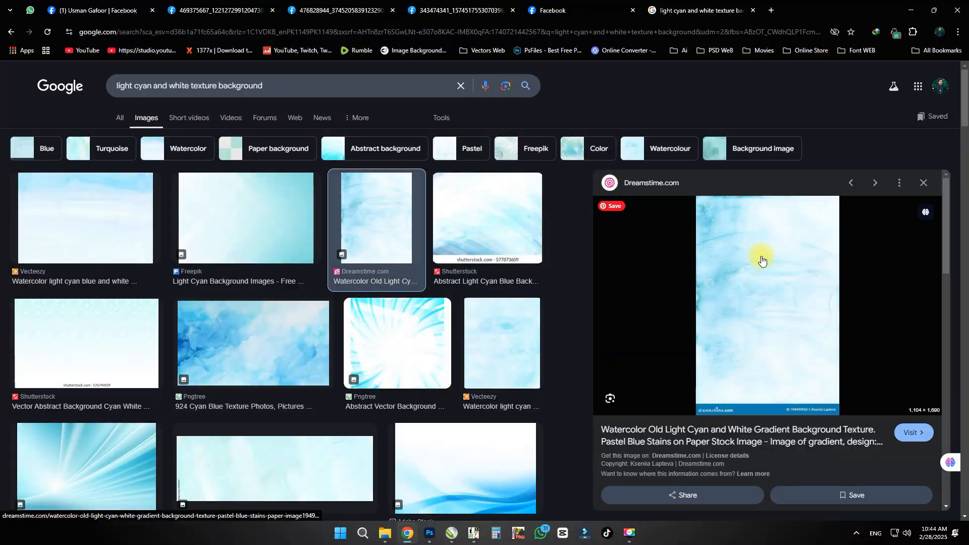
pyautogui.rightClick(761, 259)
pyautogui.click(565, 372)
pyautogui.hotkey('alt', 'Tab')
pyautogui.hotkey('ctrl', 'v')
# Scale the pasted pale texture to 10% and place it inside the left-edge curve.
pyautogui.doubleClick(144, 46)
pyautogui.write('10')
pyautogui.press('Return')
pyautogui.moveTo(642, 225); pyautogui.dragTo(411, 241)
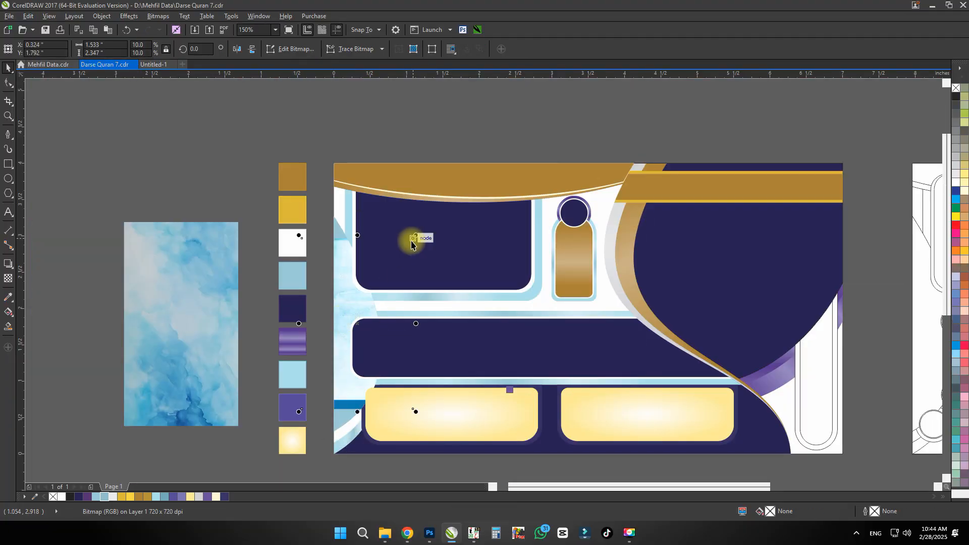
# Open the left-edge artwork for editing and fill the plain curve behind the textured shape with white.
pyautogui.scroll(1, 335, 302)
pyautogui.doubleClick(347, 282)
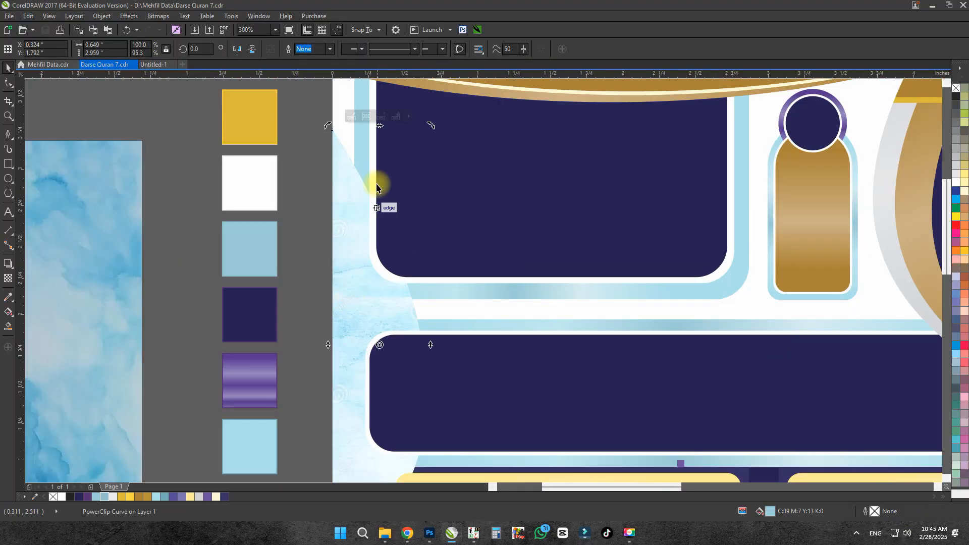
pyautogui.scroll(1, 408, 292)
pyautogui.click(410, 292)
pyautogui.press('Delete')
pyautogui.click(956, 182)
pyautogui.scroll(-1, 408, 266)
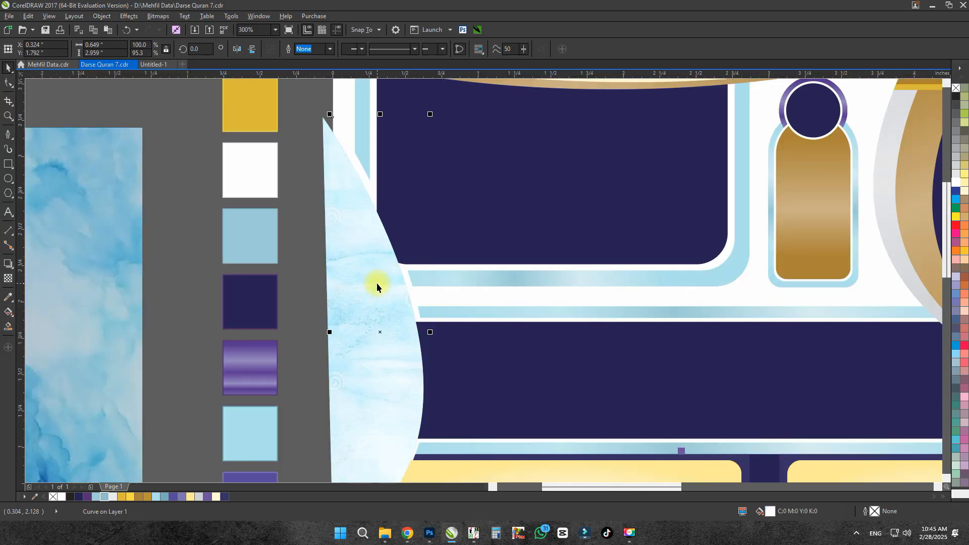
# Move the textured left-edge shape off the page and open its PowerClip contents for editing.
pyautogui.click(377, 283)
pyautogui.scroll(-1, 376, 283)
pyautogui.scroll(2, 347, 208)
pyautogui.scroll(-1, 379, 198)
pyautogui.moveTo(404, 283); pyautogui.dragTo(281, 280)
pyautogui.click(404, 303)
pyautogui.rightClick(290, 308)
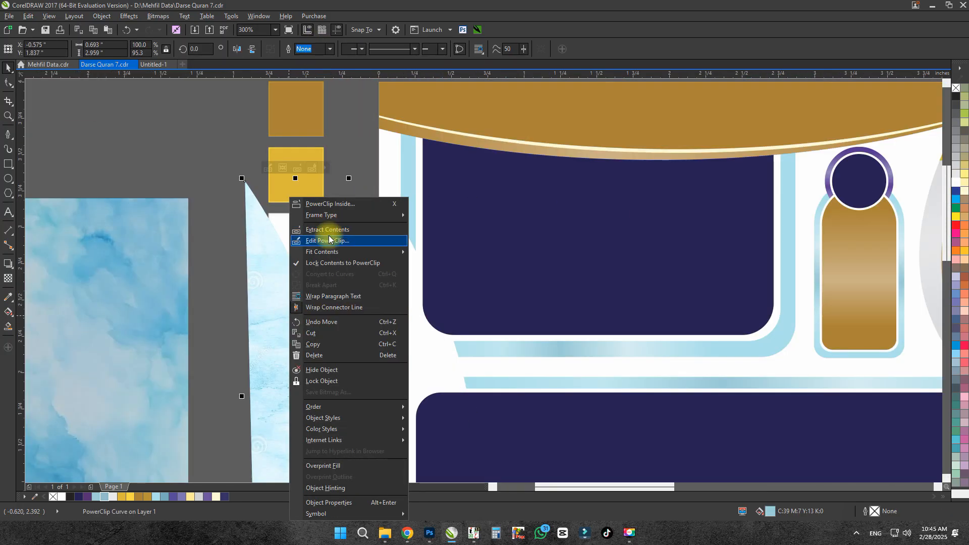
pyautogui.click(329, 238)
# Delete the pale textured shape and clip the blue watercolour image inside the left-edge curve instead.
pyautogui.scroll(-1, 396, 248)
pyautogui.moveTo(395, 248); pyautogui.dragTo(219, 240)
pyautogui.click(404, 302)
pyautogui.click(379, 280)
pyautogui.press('Delete')
pyautogui.scroll(-1, 158, 249)
pyautogui.click(236, 262)
pyautogui.click(359, 253)
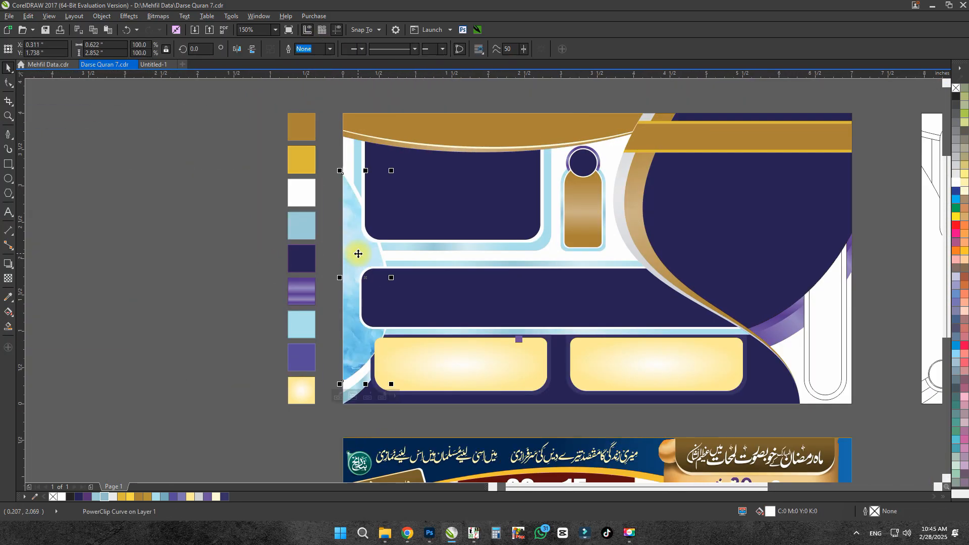
# Select the clipped page background and open the fine geometric pattern file from the Mehfil Data (D:) drive through File Explorer.
pyautogui.click(186, 279)
pyautogui.scroll(-1, 186, 279)
pyautogui.scroll(1, 756, 317)
pyautogui.moveTo(757, 317); pyautogui.dragTo(784, 233)
pyautogui.click(618, 320)
pyautogui.click(387, 527)
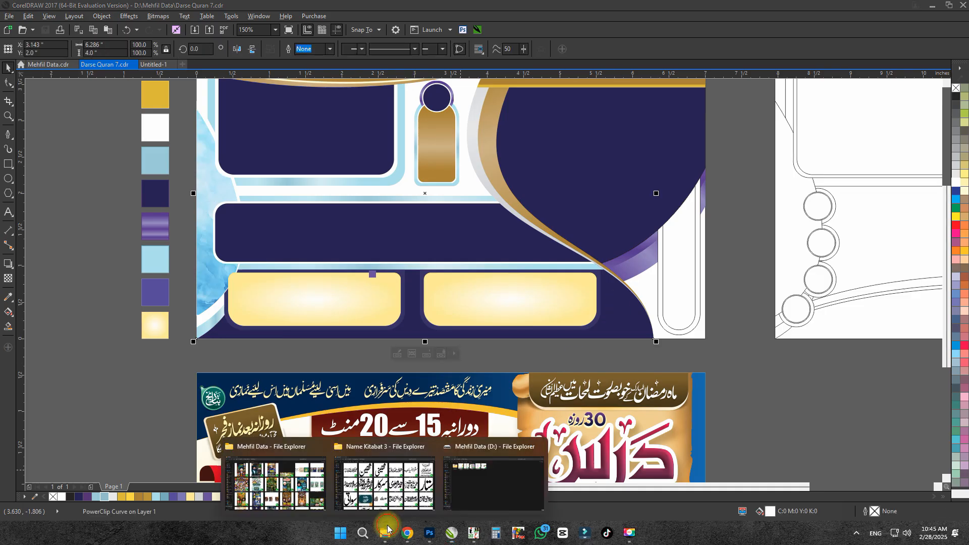
pyautogui.click(501, 476)
pyautogui.click(41, 335)
pyautogui.press('t')
pyautogui.scroll(-5, 380, 251)
pyautogui.press('Return')
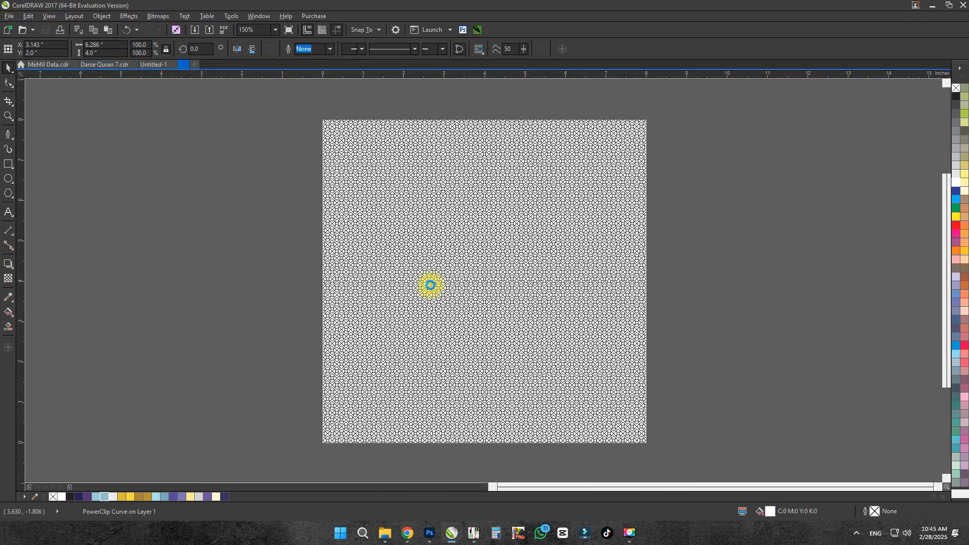
# Paste the copied geometric pattern into the Darse Quran 7 drawing and place it beside the poster page.
pyautogui.hotkey('ctrl', 'Tab')
pyautogui.hotkey('ctrl', 'v')
pyautogui.scroll(-1, 434, 236)
pyautogui.moveTo(438, 234); pyautogui.dragTo(66, 339)
pyautogui.moveTo(171, 227); pyautogui.dragTo(361, 230)
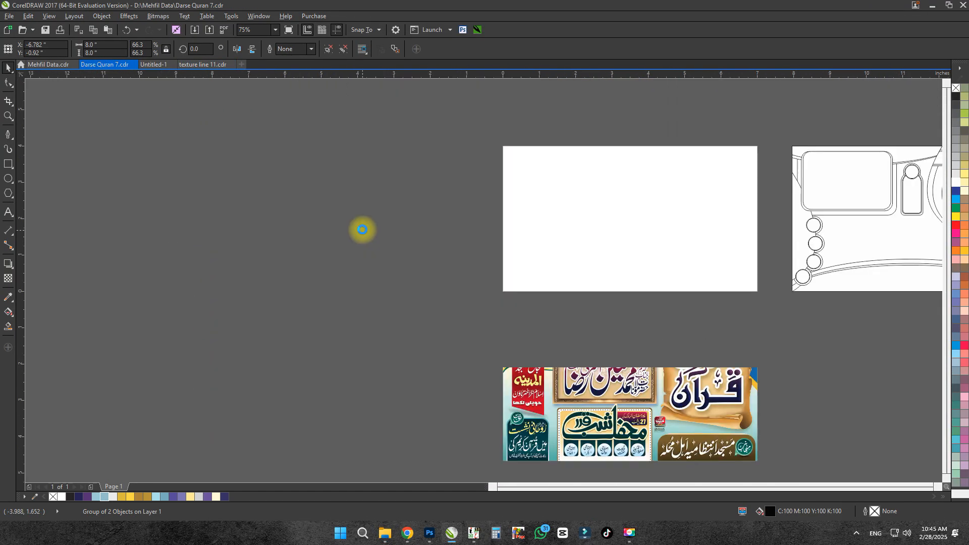
# Delete the surplus pieces of the pasted pattern group to leave an 8 by 4 inch section, and place it beside the swatches.
pyautogui.keyDown('ctrl'); pyautogui.click(339, 196); pyautogui.keyUp('ctrl')
pyautogui.press('Delete')
pyautogui.keyDown('ctrl'); pyautogui.click(240, 227); pyautogui.keyUp('ctrl')
pyautogui.press('Delete')
pyautogui.moveTo(313, 384); pyautogui.dragTo(357, 284)
pyautogui.scroll(1, 718, 282)
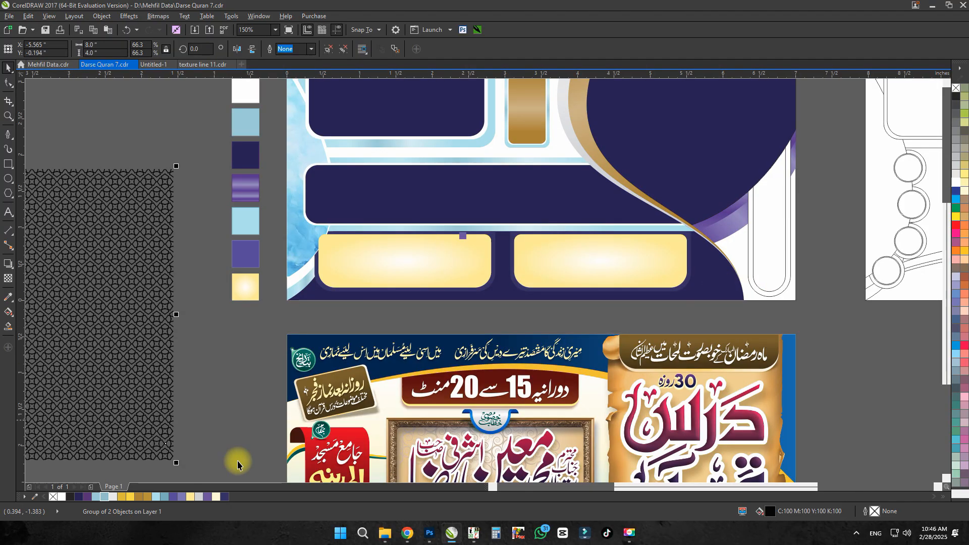
# Recolour the pattern from the document palette, PowerClip it inside the navy band along the poster's bottom and open the band's contents.
pyautogui.click(225, 496)
pyautogui.hotkey('alt', 'c')
pyautogui.press('w')
pyautogui.press('p')
pyautogui.click(708, 283)
pyautogui.keyDown('ctrl'); pyautogui.click(709, 284); pyautogui.keyUp('ctrl')
pyautogui.click(710, 273)
# PowerClip the recoloured pattern inside the navy rectangle within the bottom band and finish editing the band's contents.
pyautogui.hotkey('alt', 'c')
pyautogui.press('w')
pyautogui.press('p')
pyautogui.click(710, 271)
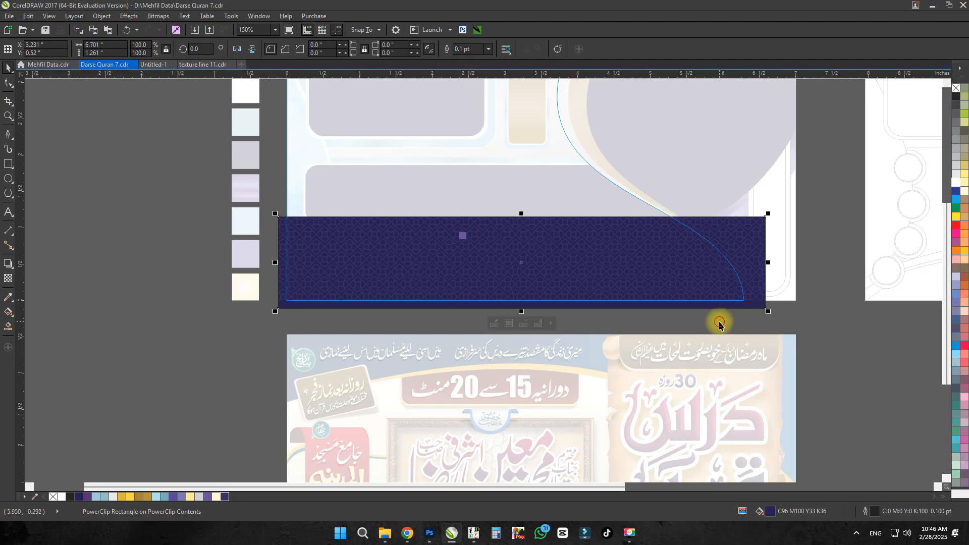
pyautogui.keyDown('ctrl'); pyautogui.click(720, 324); pyautogui.keyUp('ctrl')
pyautogui.click(679, 278)
pyautogui.keyDown('ctrl'); pyautogui.click(704, 281); pyautogui.keyUp('ctrl')
pyautogui.moveTo(834, 144); pyautogui.dragTo(810, 230)
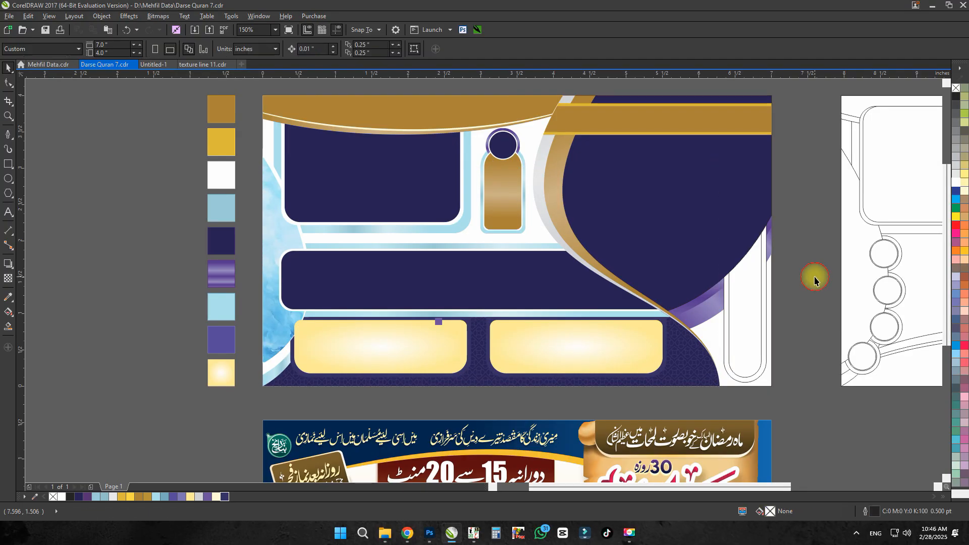
# Open the texture line 22 pattern file from the bail folder to examine it, and close the unneeded documents.
pyautogui.scroll(-1, 816, 278)
pyautogui.scroll(1, 707, 151)
pyautogui.press('space')
pyautogui.hotkey('alt', 'Tab')
pyautogui.doubleClick(370, 374)
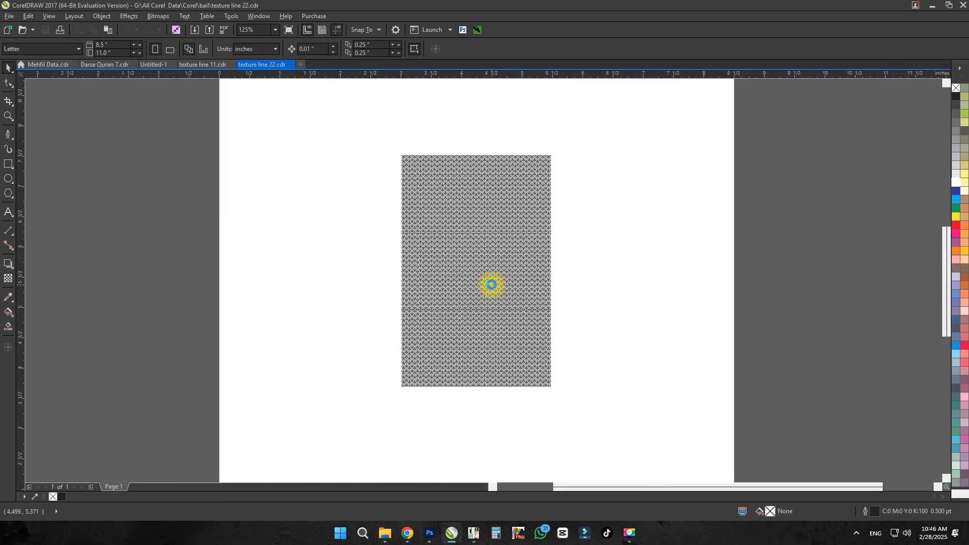
pyautogui.hotkey('alt', 'Tab')
pyautogui.hotkey('alt', 'Tab')
pyautogui.hotkey('alt', 'Tab')
pyautogui.hotkey('alt', 'Tab')
pyautogui.hotkey('ctrl', 'F4')
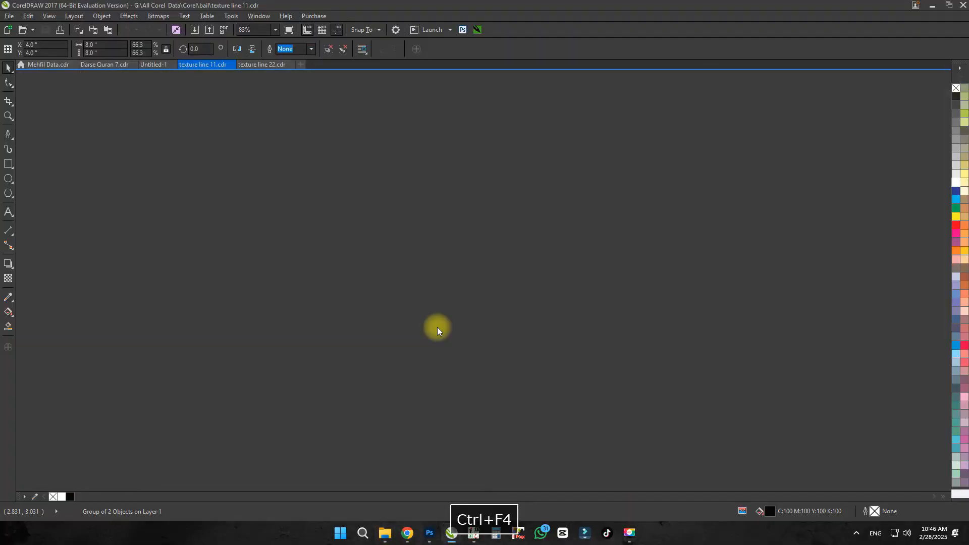
# Open the texture line 23 and texture line 21 files from the bail folder and examine their patterns.
pyautogui.hotkey('alt', 'Tab')
pyautogui.doubleClick(443, 376)
pyautogui.hotkey('alt', 'Tab')
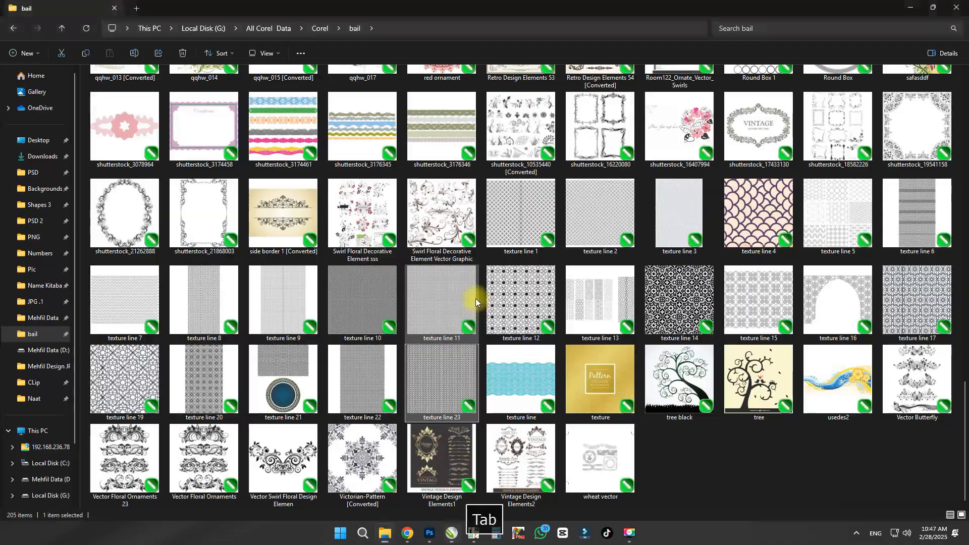
pyautogui.doubleClick(293, 380)
pyautogui.scroll(1, 475, 227)
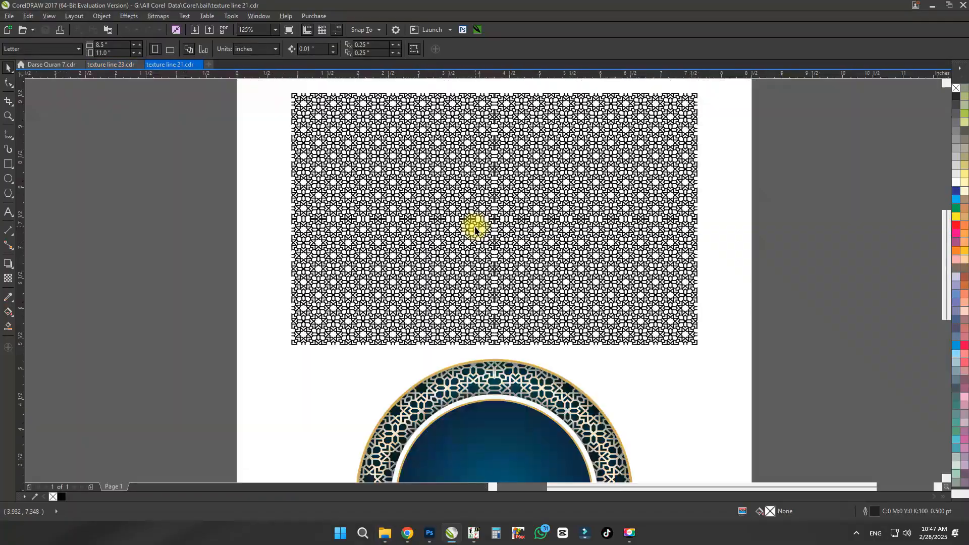
pyautogui.scroll(-1, 475, 226)
# Open texture line 9 from the bail folder, copy its pattern and return to the Darse Quran 7 drawing.
pyautogui.hotkey('alt', 'Tab')
pyautogui.doubleClick(359, 378)
pyautogui.click(424, 260)
pyautogui.hotkey('ctrl', 'c')
pyautogui.hotkey('ctrl', 'Tab')
pyautogui.hotkey('ctrl', 'Tab')
pyautogui.hotkey('ctrl', 'Tab')
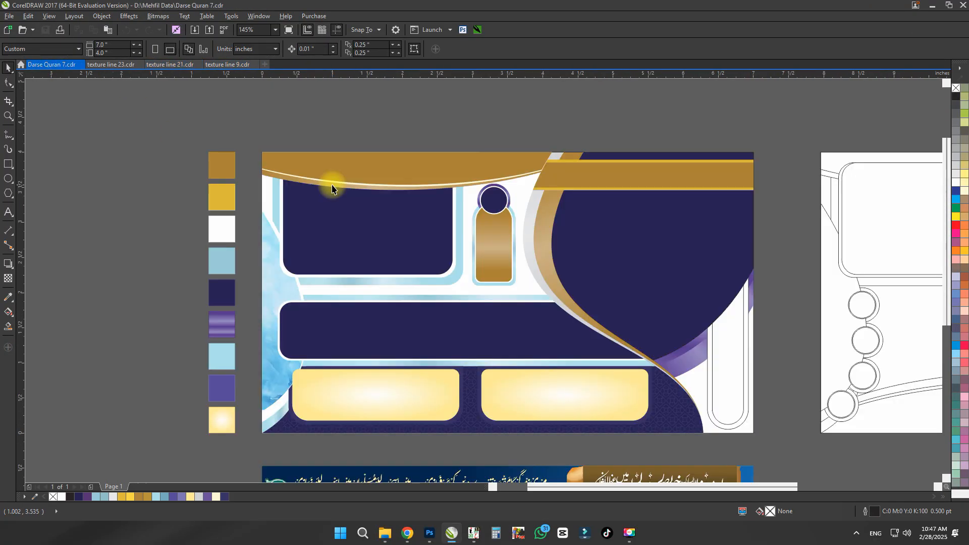
# Paste the pattern over the poster, rotate it to 270 degrees and scale it to about 6.5 by 4.25 inches.
pyautogui.hotkey('ctrl', 'v')
pyautogui.scroll(-1, 416, 234)
pyautogui.scroll(-1, 532, 150)
pyautogui.click(533, 150)
pyautogui.moveTo(560, 110); pyautogui.dragTo(585, 259)
pyautogui.hotkey('ctrl', 'r')
pyautogui.scroll(5, 536, 206)
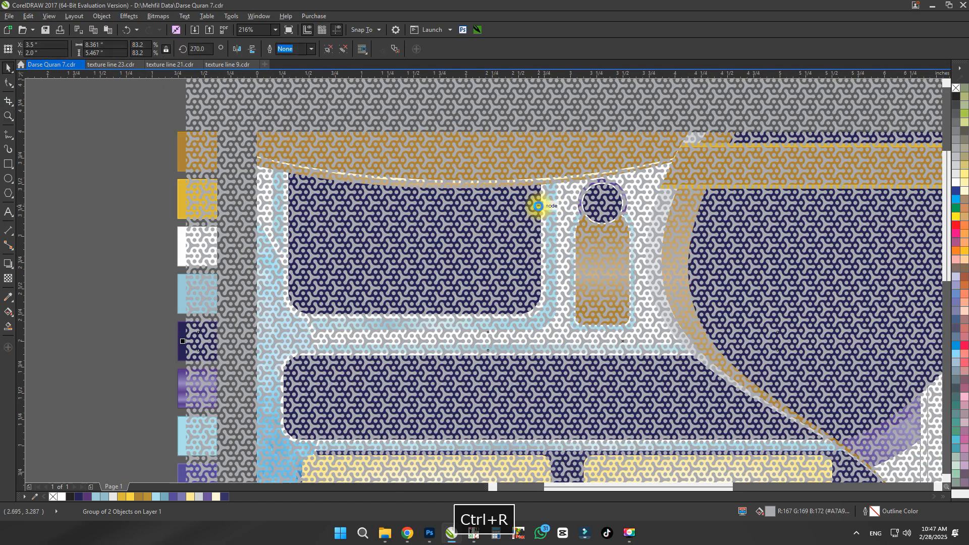
pyautogui.scroll(6, 205, 235)
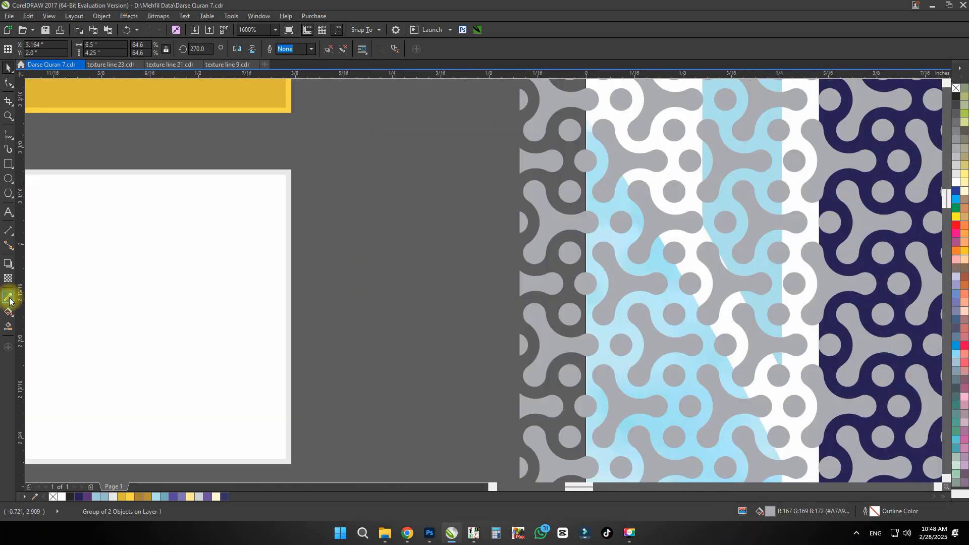
# Recolour the pattern pale grey, PowerClip it inside the white poster background curve and save the drawing.
pyautogui.click(537, 281)
pyautogui.press('space')
pyautogui.hotkey('shift', 'pagedown')
pyautogui.scroll(-1, 541, 277)
pyautogui.scroll(-2, 162, 212)
pyautogui.click(518, 322)
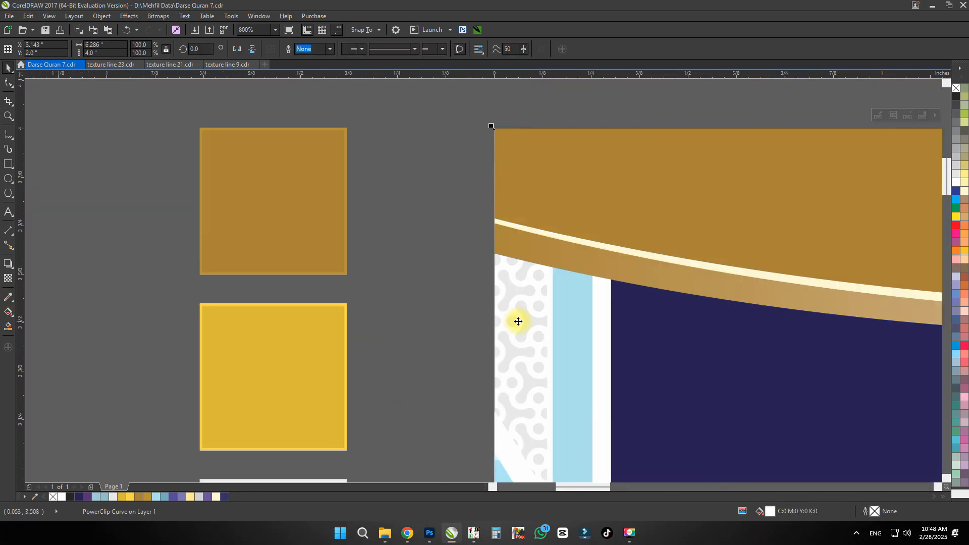
pyautogui.scroll(-2, 514, 273)
pyautogui.click(514, 278)
pyautogui.scroll(-1, 556, 243)
pyautogui.click(621, 226)
pyautogui.hotkey('ctrl', 's')
# Give the gold horizontal band across the poster's upper right a vertical gradient from gold to dark brown.
pyautogui.scroll(4, 629, 228)
pyautogui.press('space')
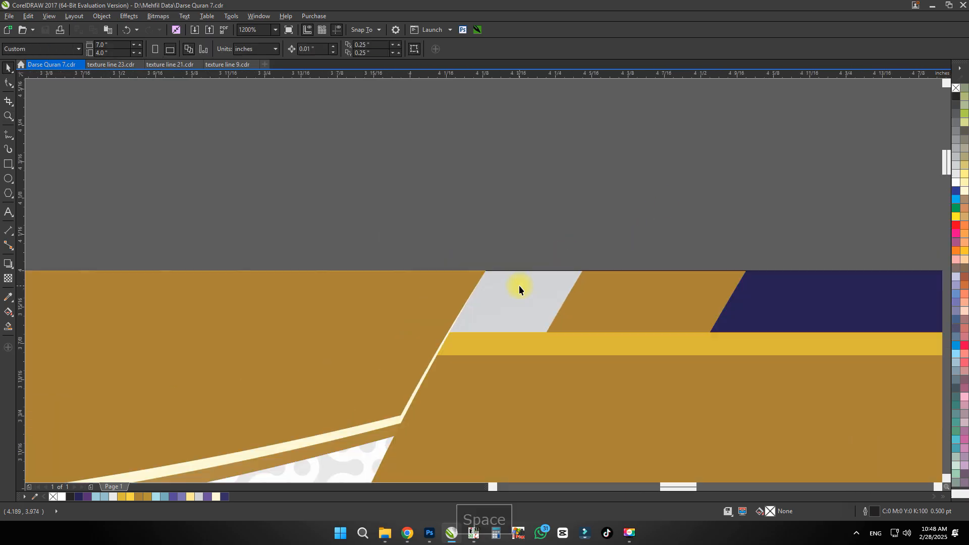
pyautogui.scroll(-2, 525, 243)
pyautogui.scroll(-1, 333, 251)
pyautogui.click(520, 271)
pyautogui.scroll(2, 520, 272)
pyautogui.press('g')
pyautogui.moveTo(522, 237); pyautogui.dragTo(522, 317)
pyautogui.click(547, 314)
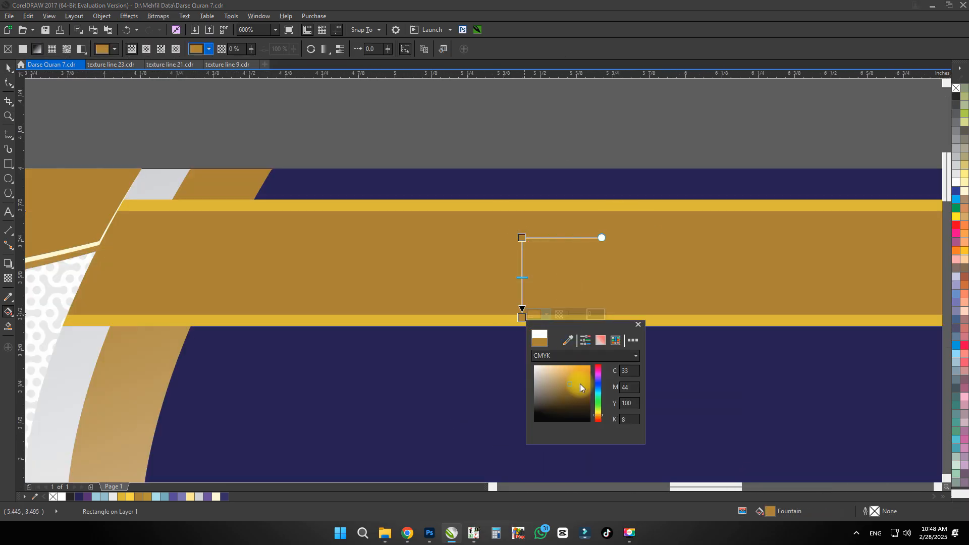
pyautogui.click(578, 394)
# Apply a vertical gold-to-brown gradient to the curved gold header, darkest along the poster's upper edge, and save the drawing.
pyautogui.scroll(-1, 538, 271)
pyautogui.press('space')
pyautogui.click(357, 244)
pyautogui.hotkey('ctrl', 'r')
pyautogui.moveTo(398, 288); pyautogui.dragTo(399, 212)
pyautogui.hotkey('ctrl', 'space')
pyautogui.click(398, 202)
pyautogui.hotkey('ctrl', 's')
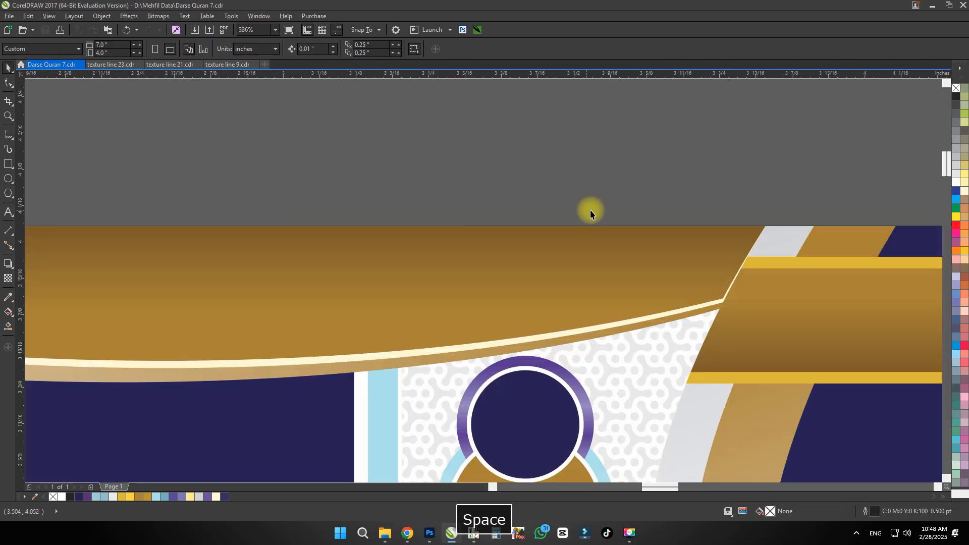
# Remove the thin outline from the white page-size rectangle, undo its trial moves and save the drawing.
pyautogui.scroll(6, 374, 269)
pyautogui.moveTo(373, 283); pyautogui.dragTo(374, 190)
pyautogui.hotkey('ctrl', 'z')
pyautogui.scroll(-5, 374, 222)
pyautogui.scroll(-2, 788, 141)
pyautogui.scroll(6, 499, 155)
pyautogui.moveTo(535, 276); pyautogui.dragTo(541, 216)
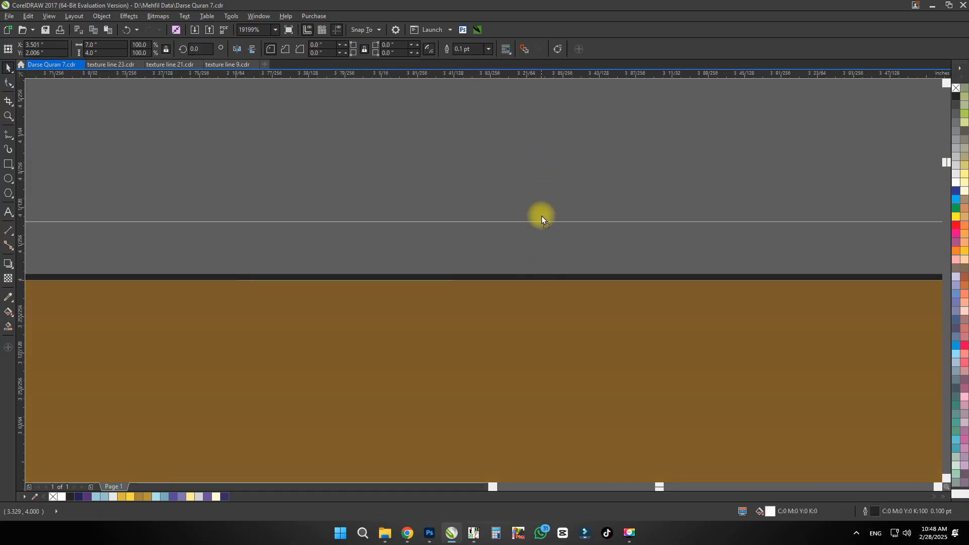
pyautogui.scroll(-8, 666, 187)
pyautogui.moveTo(672, 260); pyautogui.dragTo(739, 148)
pyautogui.hotkey('ctrl', 'z')
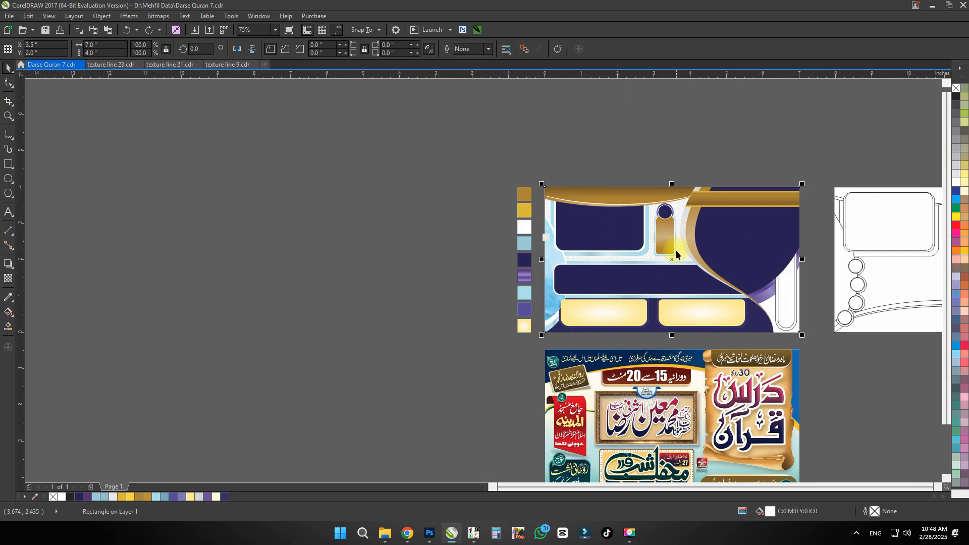
pyautogui.moveTo(672, 260); pyautogui.dragTo(781, 180)
pyautogui.hotkey('ctrl', 'z')
pyautogui.hotkey('ctrl', 's')
# Copy the outline and gradient fill of the gold horizontal band to the inner vertical rounded bar at the poster's lower right.
pyautogui.scroll(3, 828, 284)
pyautogui.click(617, 275)
pyautogui.scroll(-2, 640, 266)
pyautogui.click(404, 238)
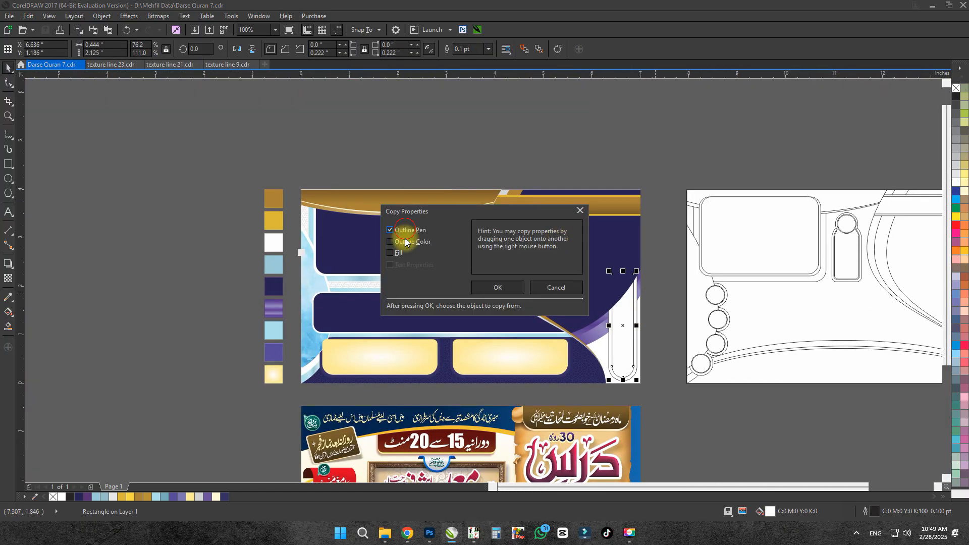
pyautogui.click(498, 286)
pyautogui.click(571, 205)
# Copy the lighter gold gradient and outline properties to the outer rounded shape around the lower-right vertical bar.
pyautogui.scroll(1, 640, 330)
pyautogui.click(633, 326)
pyautogui.click(433, 240)
pyautogui.scroll(1, 624, 331)
pyautogui.click(633, 323)
pyautogui.scroll(2, 642, 331)
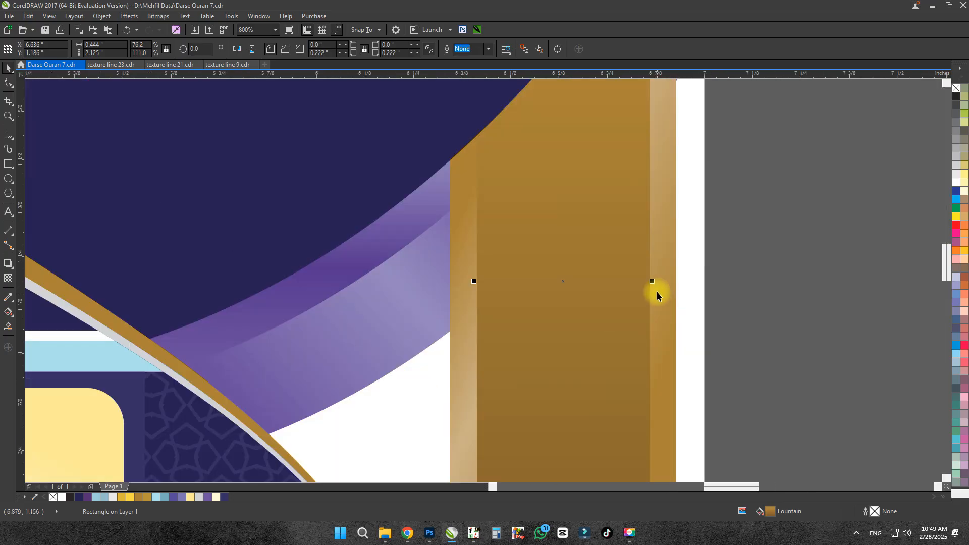
# Narrow the inner gold-brown bar slightly inside its frame to leave a thin white rim around it.
pyautogui.moveTo(653, 281); pyautogui.dragTo(642, 282)
pyautogui.scroll(-1, 618, 292)
pyautogui.scroll(-1, 618, 292)
pyautogui.scroll(-1, 627, 389)
pyautogui.click(639, 387)
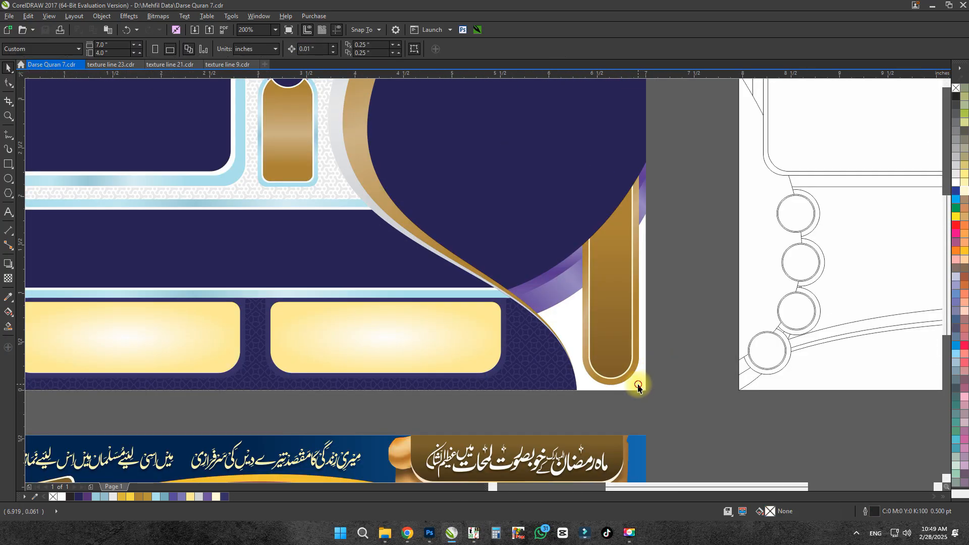
# Set the page-size background rectangle to no outline and PowerClip a copy of the pale grey pattern inside it.
pyautogui.press('space')
pyautogui.scroll(3, 642, 384)
pyautogui.scroll(-3, 650, 412)
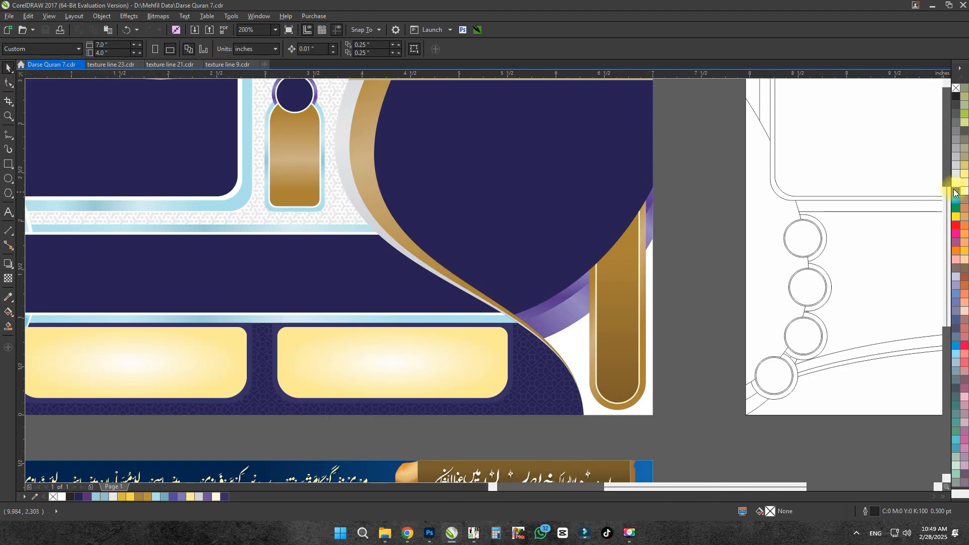
pyautogui.rightClick(956, 89)
pyautogui.scroll(-1, 611, 317)
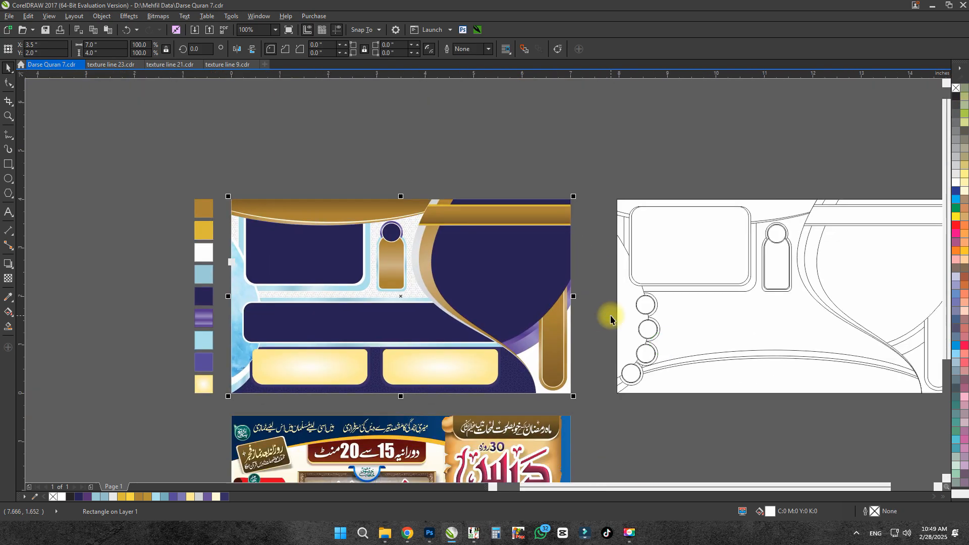
pyautogui.hotkey('ctrl', 'c')
pyautogui.hotkey('ctrl', 'v')
pyautogui.hotkey('ctrl', 'z')
pyautogui.click(573, 394)
pyautogui.scroll(3, 580, 393)
pyautogui.scroll(-3, 568, 392)
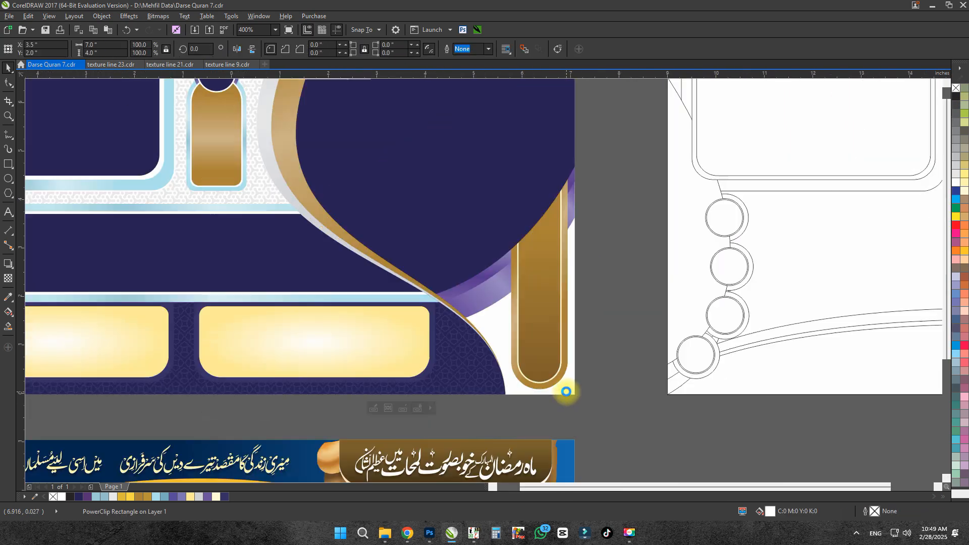
pyautogui.hotkey('ctrl', 'z')
pyautogui.moveTo(349, 317); pyautogui.dragTo(556, 325)
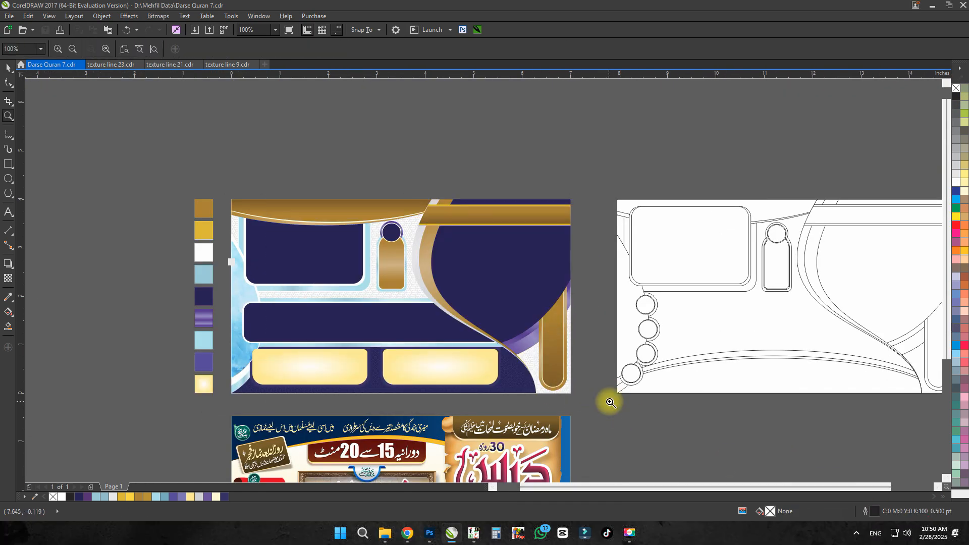
# Switch to Chrome and search Google Images for "blue purple texture background".
pyautogui.click(307, 274)
pyautogui.scroll(2, 307, 274)
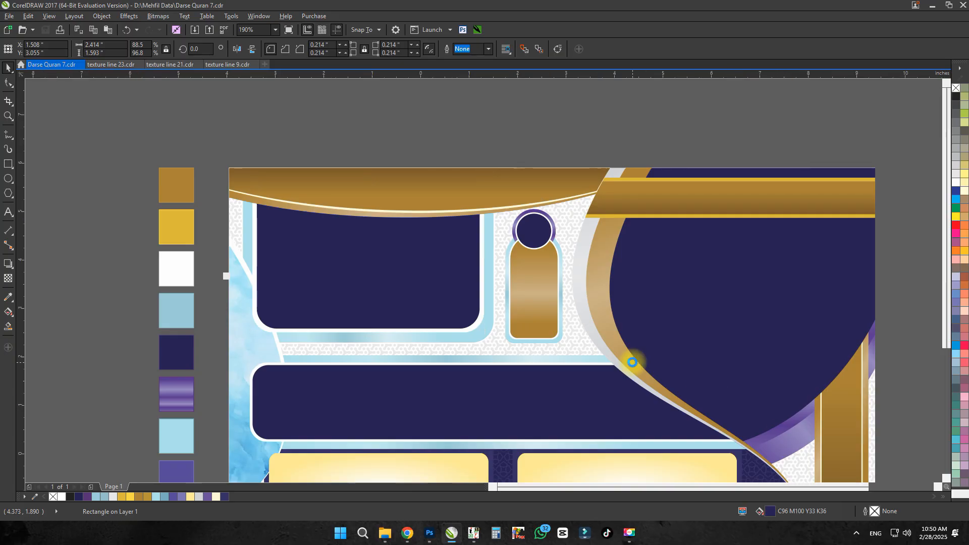
pyautogui.scroll(-2, 632, 363)
pyautogui.click(407, 533)
pyautogui.click(592, 38)
pyautogui.write('blue purpal')
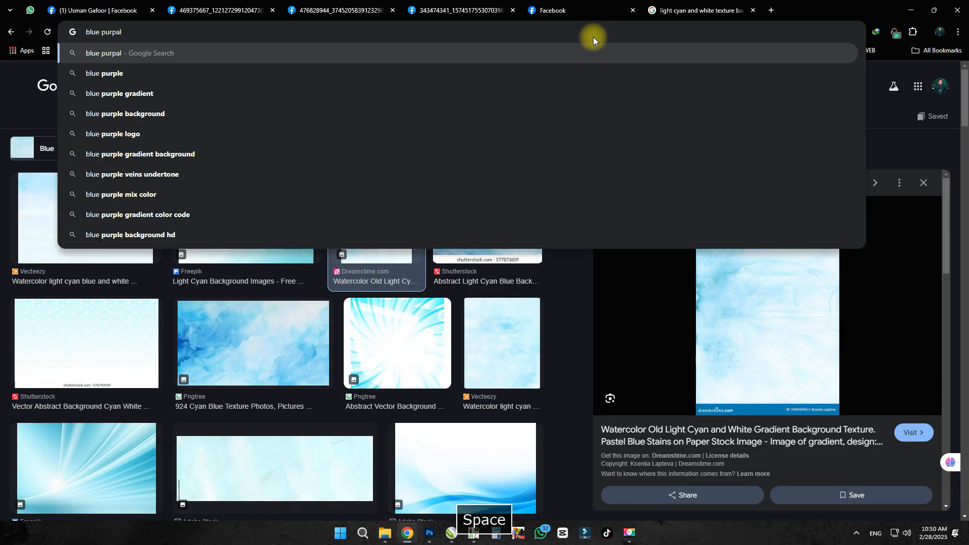
pyautogui.write(' texture background')
pyautogui.press('Return')
pyautogui.click(146, 118)
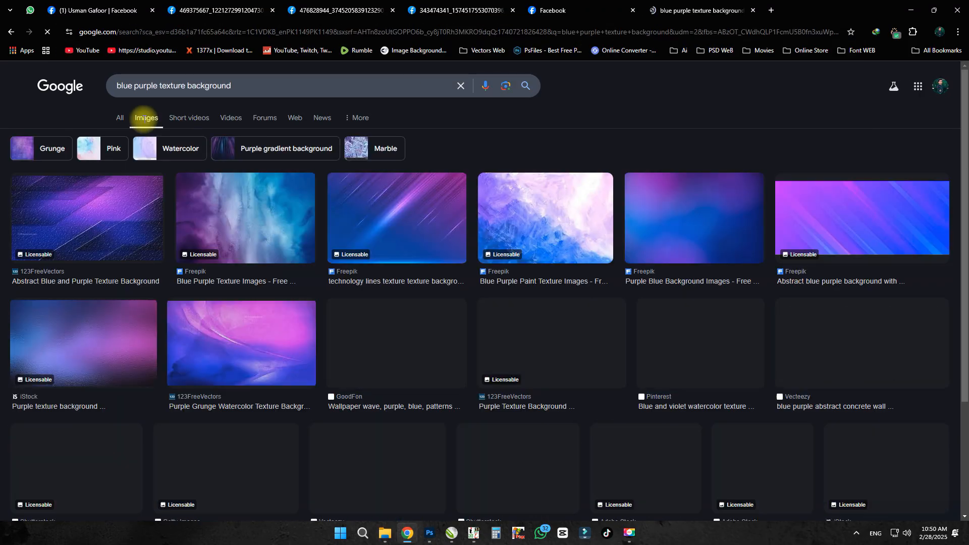
# Find a dark blue and purple smoke texture in the image results, copy the image and return to CorelDRAW.
pyautogui.scroll(-11, 236, 189)
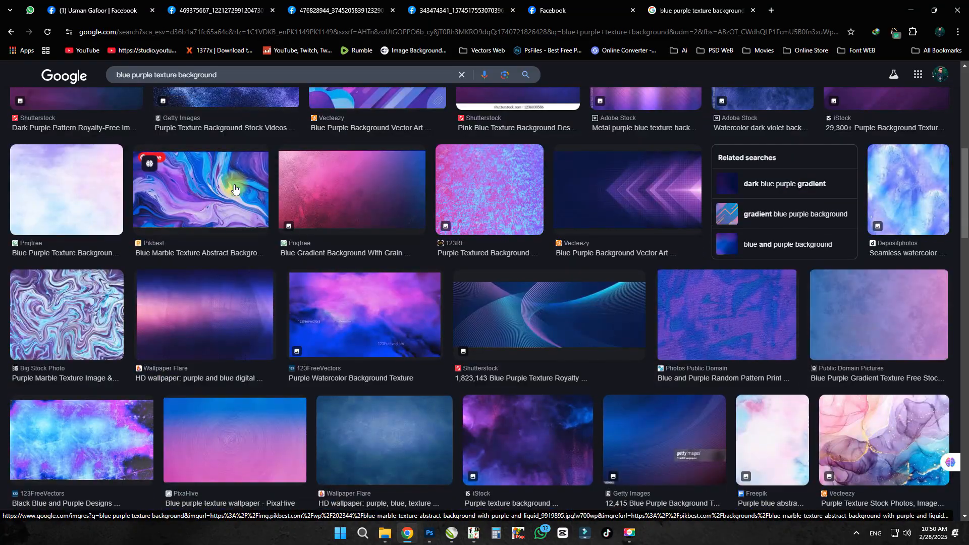
pyautogui.click(485, 298)
pyautogui.scroll(-3, 386, 309)
pyautogui.rightClick(603, 136)
pyautogui.click(668, 374)
pyautogui.hotkey('alt', 'Tab')
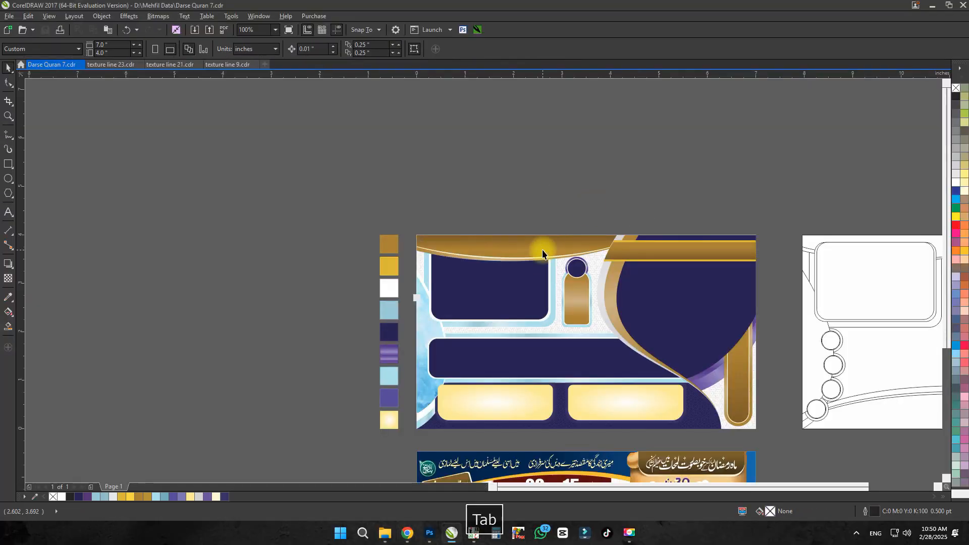
# Paste the smoke texture and scale it to fully cover the navy rounded box at the poster's upper left.
pyautogui.hotkey('ctrl', 'v')
pyautogui.moveTo(688, 213); pyautogui.dragTo(647, 289)
pyautogui.moveTo(630, 306); pyautogui.dragTo(534, 255)
pyautogui.press('z')
pyautogui.moveTo(571, 226); pyautogui.dragTo(427, 349)
pyautogui.press('space')
pyautogui.moveTo(646, 121); pyautogui.dragTo(654, 113)
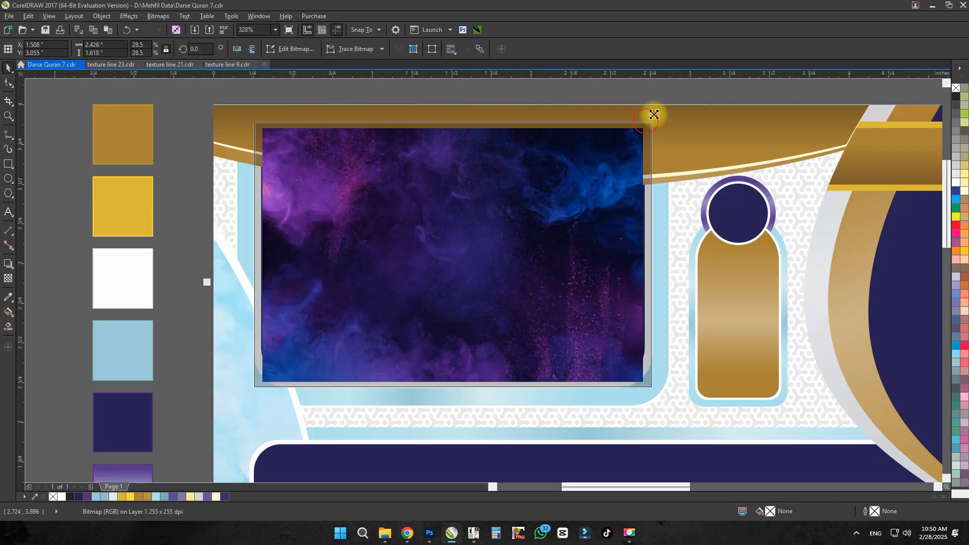
# PowerClip the smoke texture inside the upper-left navy box and apply uniform transparency to it.
pyautogui.hotkey('shift', 'pagedown')
pyautogui.click(547, 270)
pyautogui.click(23, 49)
pyautogui.press('F3')
pyautogui.click(304, 121)
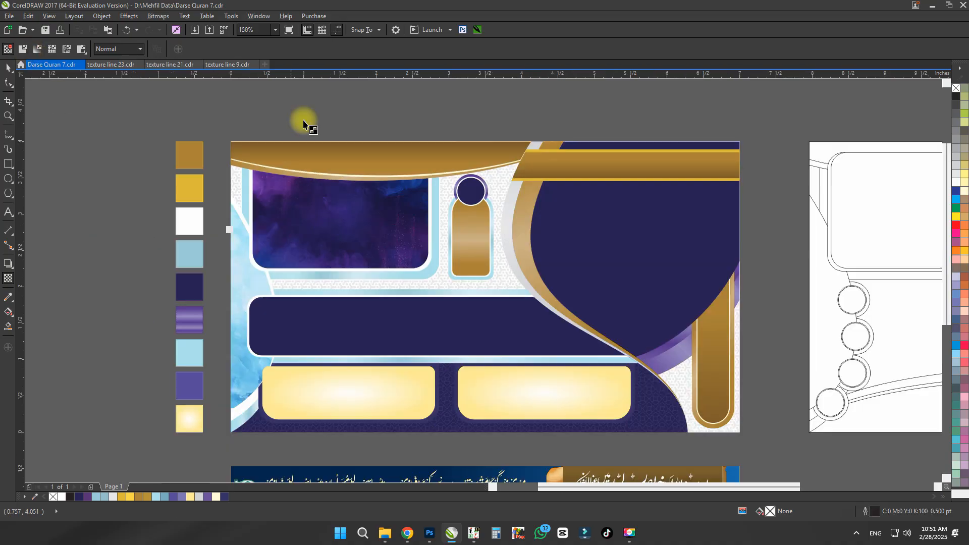
# PowerClip a copy of the smoke texture inside the large navy curved shape at the poster's upper right and save the drawing.
pyautogui.moveTo(580, 236); pyautogui.dragTo(622, 273)
pyautogui.rightClick(622, 273)
pyautogui.moveTo(692, 191); pyautogui.dragTo(762, 144)
pyautogui.press('Up')
pyautogui.press('Up')
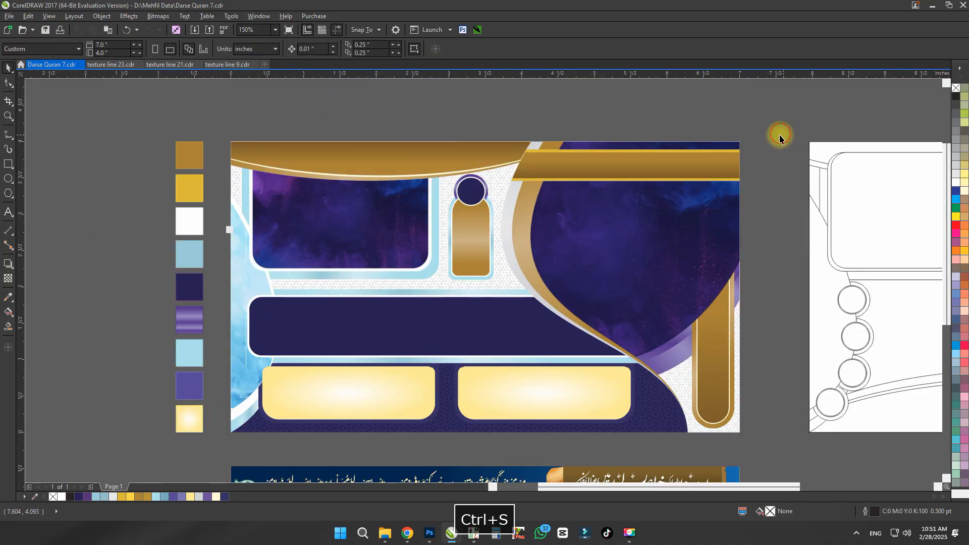
# Bring the geometric line pattern from texture line 9.cdr into Darse Quran 7.cdr, closing the texture file, and recolour the pattern purple.
pyautogui.scroll(1, 389, 363)
pyautogui.click(537, 251)
pyautogui.click(232, 63)
pyautogui.hotkey('ctrl', 'F4')
pyautogui.hotkey('ctrl', 'Tab')
pyautogui.hotkey('ctrl', 'v')
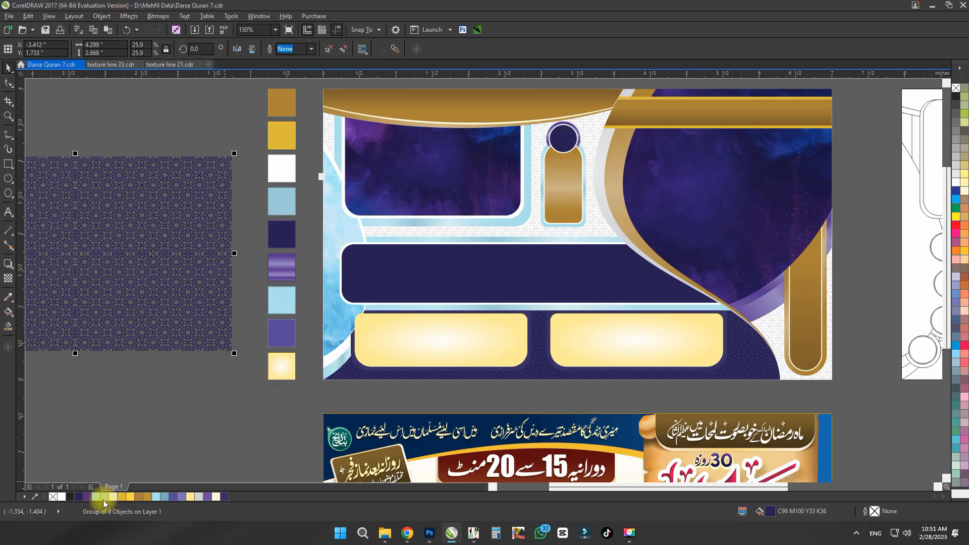
pyautogui.click(88, 497)
# PowerClip the pattern inside the long navy bar, extended across its full width with a grouped copy and coloured C93 M96 Y31 K21.
pyautogui.click(526, 271)
pyautogui.scroll(1, 526, 271)
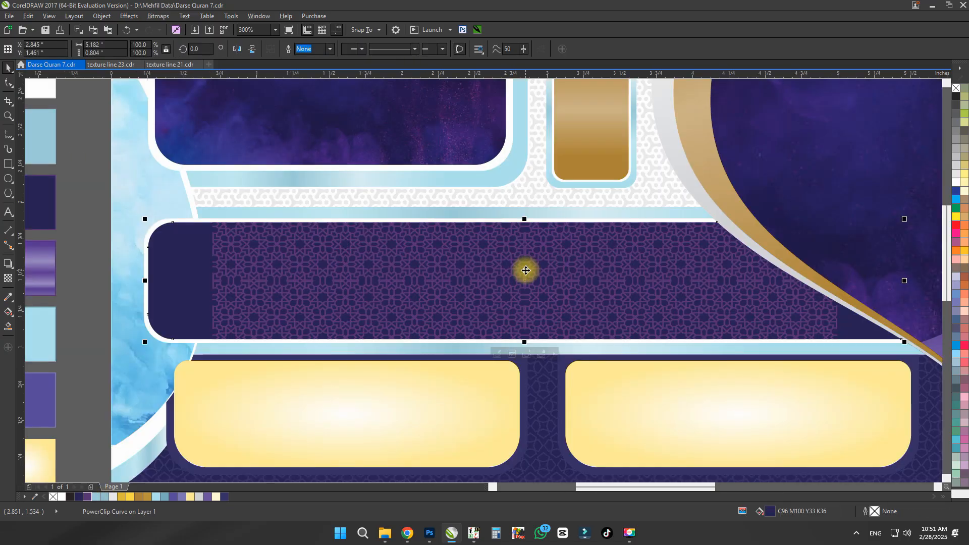
pyautogui.scroll(-1, 581, 287)
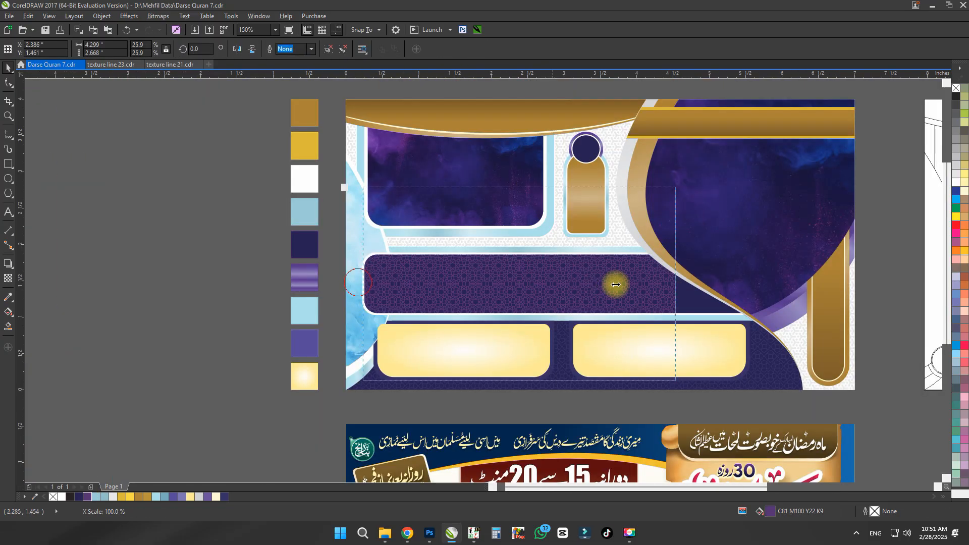
pyautogui.keyDown('ctrl'); pyautogui.click(469, 293); pyautogui.keyUp('ctrl')
pyautogui.hotkey('ctrl', 'g')
pyautogui.keyDown('ctrl'); pyautogui.click(267, 397); pyautogui.keyUp('ctrl')
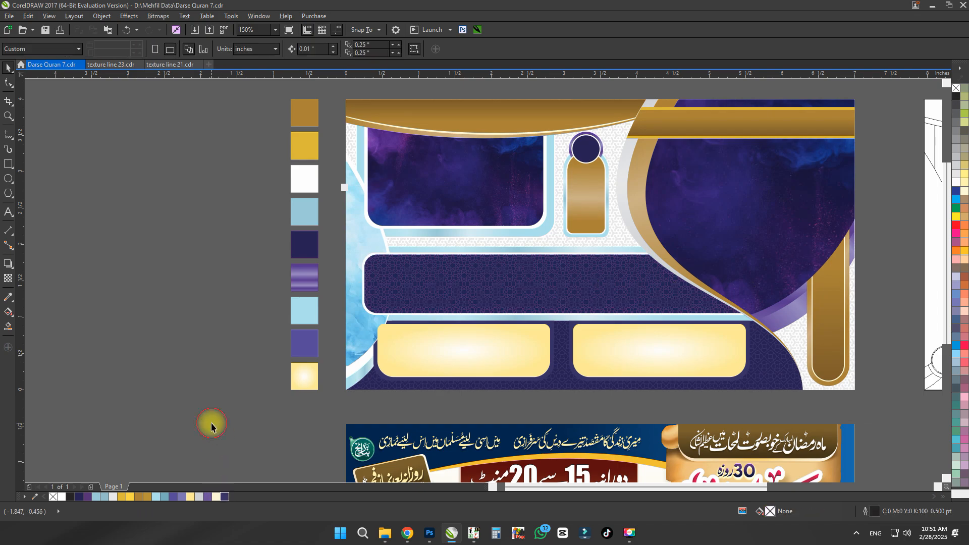
# Give the line pattern in the long navy bar a vertical linear fountain fill with a middle node, using sampled navy tones.
pyautogui.scroll(2, 615, 303)
pyautogui.press('g')
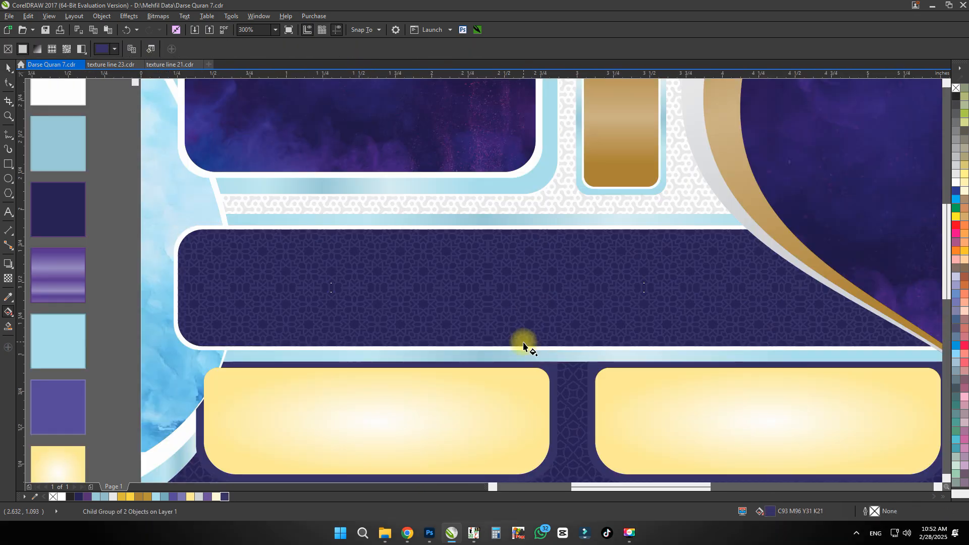
pyautogui.click(538, 293)
pyautogui.click(567, 318)
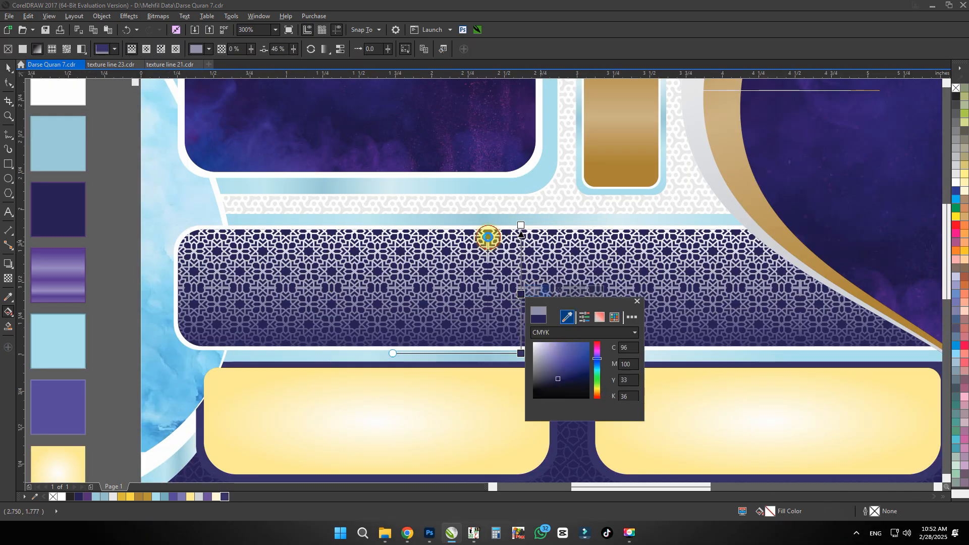
pyautogui.click(488, 238)
pyautogui.click(521, 226)
pyautogui.click(535, 223)
pyautogui.click(566, 250)
pyautogui.click(520, 294)
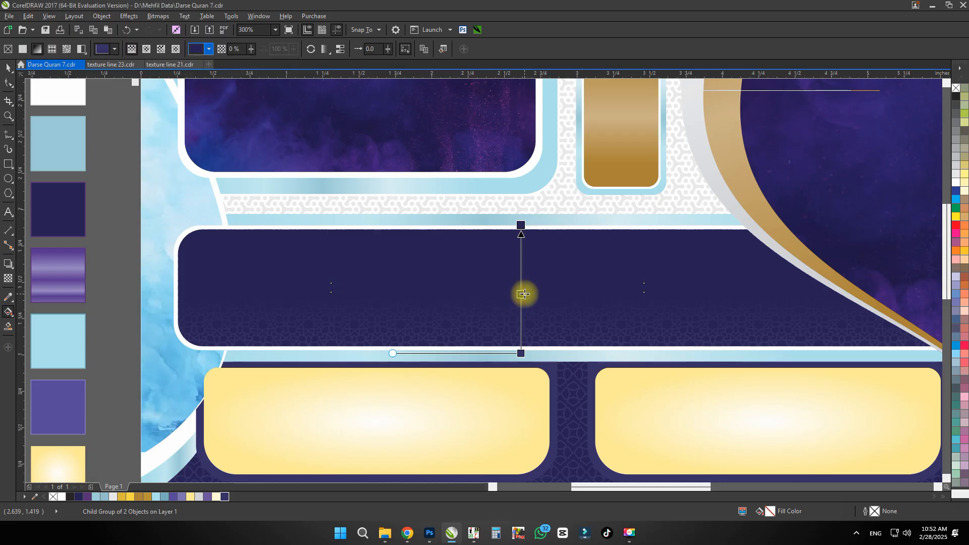
pyautogui.click(522, 225)
pyautogui.click(538, 223)
pyautogui.click(567, 248)
# Centre the pattern gradient's middle node and colour it the lighter navy, with the bar's dark navy on both end nodes.
pyautogui.moveTo(521, 295); pyautogui.dragTo(521, 285)
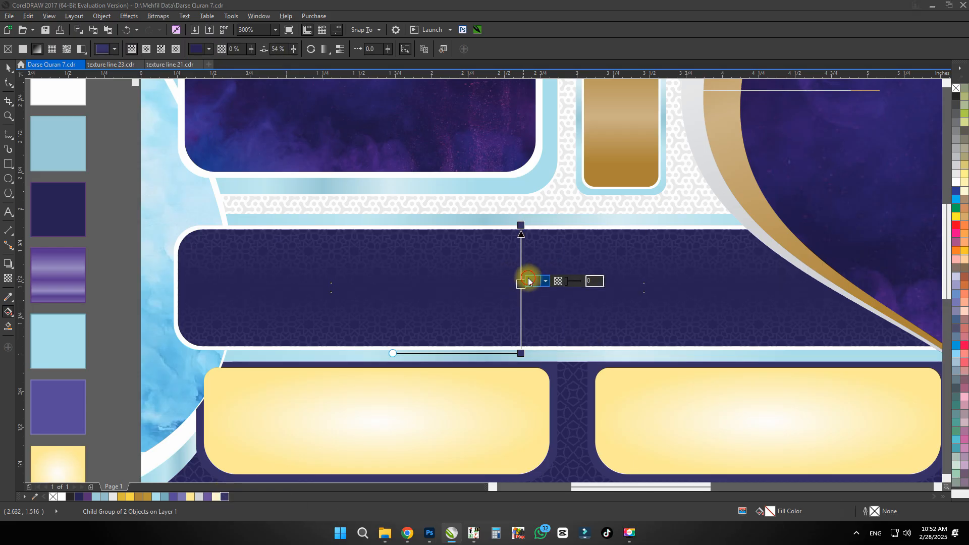
pyautogui.click(536, 282)
pyautogui.click(567, 307)
pyautogui.click(225, 497)
pyautogui.click(522, 353)
pyautogui.click(537, 350)
pyautogui.click(567, 377)
pyautogui.click(455, 326)
pyautogui.click(521, 225)
pyautogui.click(536, 222)
pyautogui.click(567, 248)
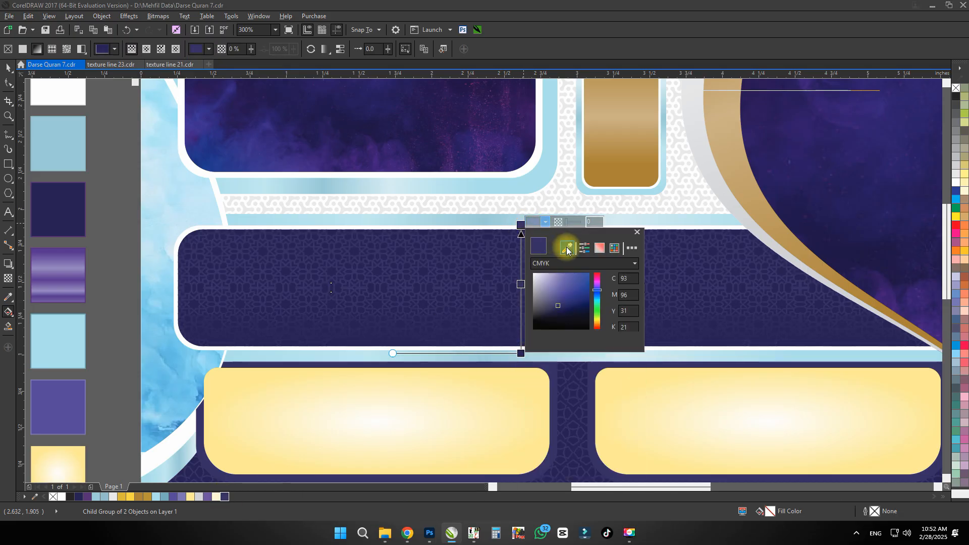
pyautogui.scroll(-2, 460, 259)
pyautogui.click(247, 284)
pyautogui.press('space')
# Add a light-blue drop shadow, offset about -0.035" and -0.029", to the white shape behind the long navy bar.
pyautogui.scroll(2, 449, 265)
pyautogui.click(261, 329)
pyautogui.click(8, 264)
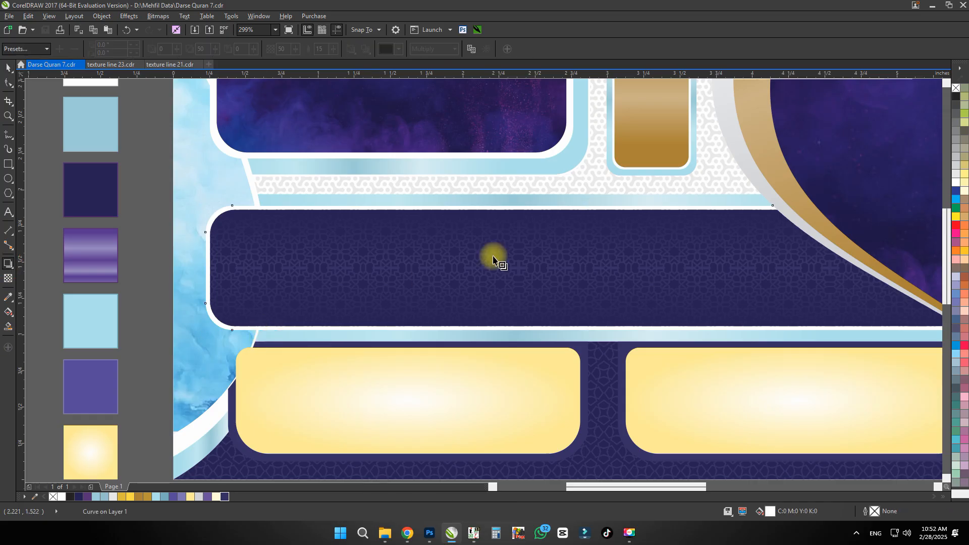
pyautogui.moveTo(513, 330); pyautogui.dragTo(507, 335)
pyautogui.click(399, 49)
pyautogui.click(188, 407)
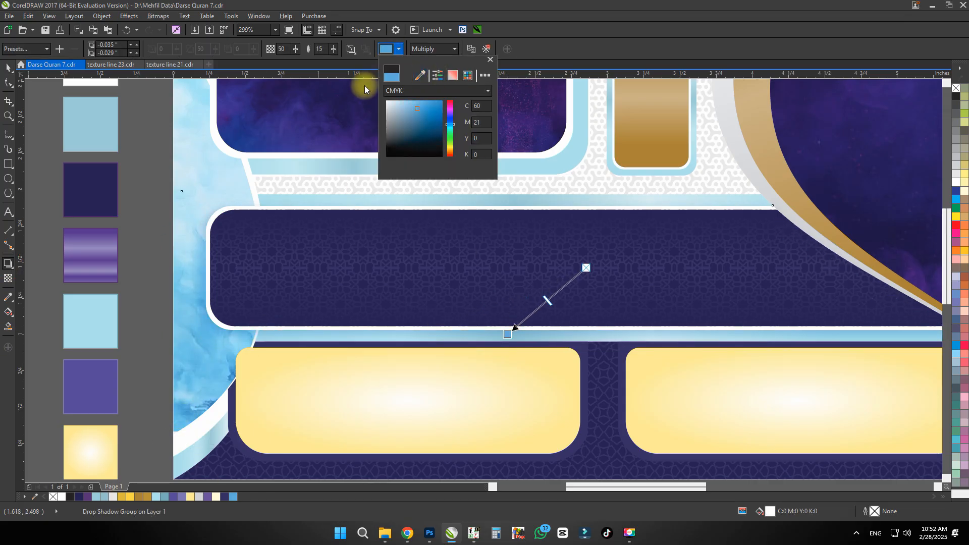
pyautogui.click(364, 89)
# Set the feather of the white shape's shadow to 10 and change its colour to a darker blue.
pyautogui.moveTo(325, 49); pyautogui.dragTo(301, 51)
pyautogui.write('10')
pyautogui.press('Return')
pyautogui.click(390, 50)
pyautogui.click(436, 115)
pyautogui.click(153, 236)
pyautogui.press('space')
# Copy the bar's drop shadow onto the light-blue rounded frame around the upper-left smoke box.
pyautogui.click(363, 163)
pyautogui.hotkey('ctrl', '7')
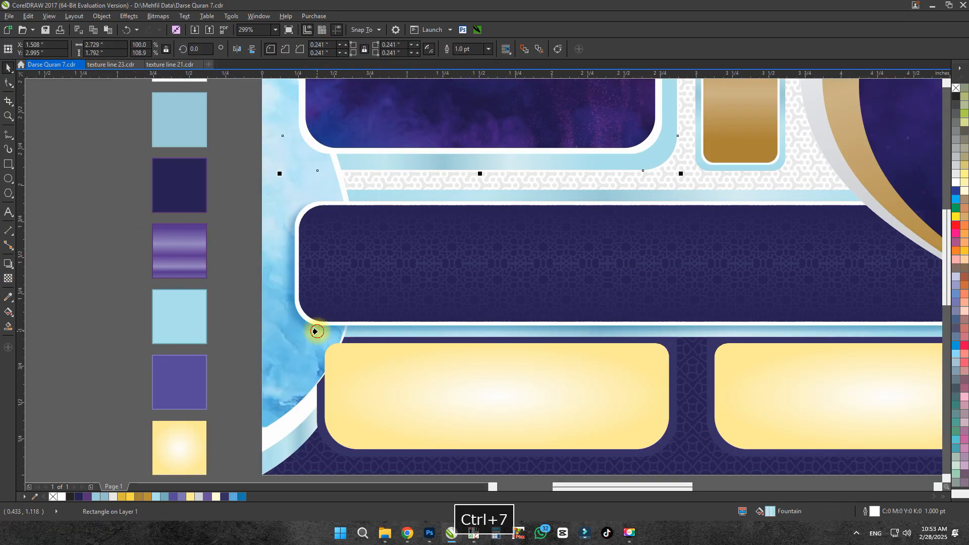
pyautogui.click(317, 331)
pyautogui.scroll(1, 504, 273)
# Copy the drop shadow onto the light-blue frame of the gold arch and recolour that shadow grey.
pyautogui.click(729, 211)
pyautogui.scroll(1, 727, 215)
pyautogui.click(476, 264)
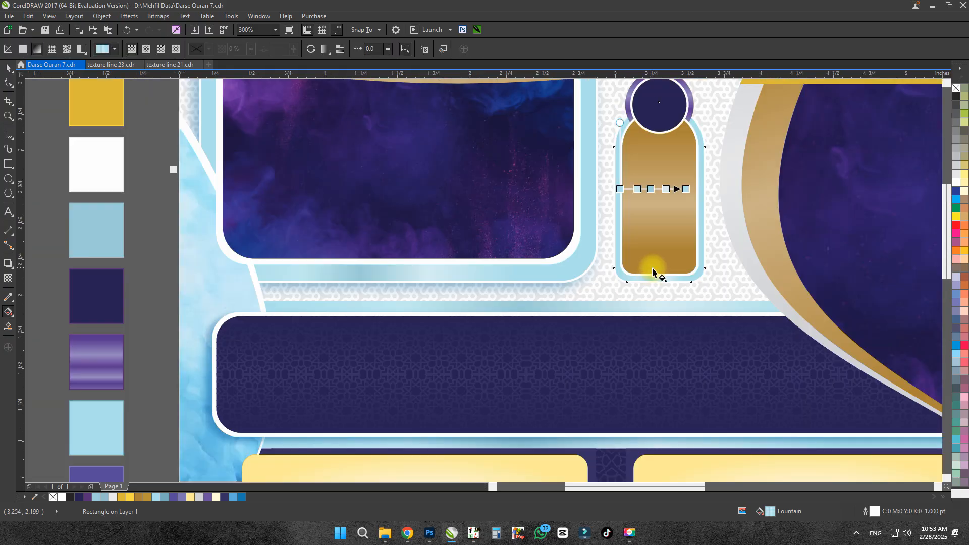
pyautogui.hotkey('ctrl', 'space')
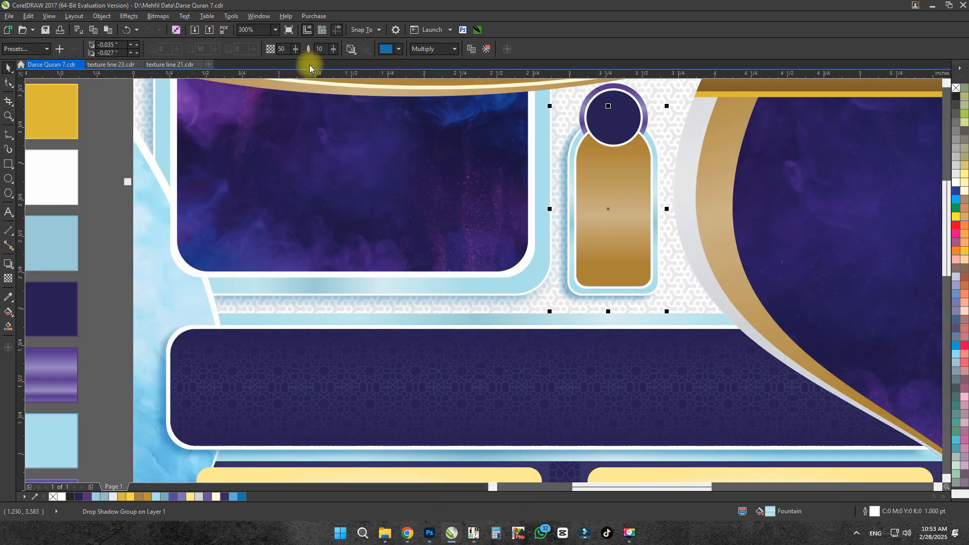
pyautogui.click(399, 49)
pyautogui.click(523, 307)
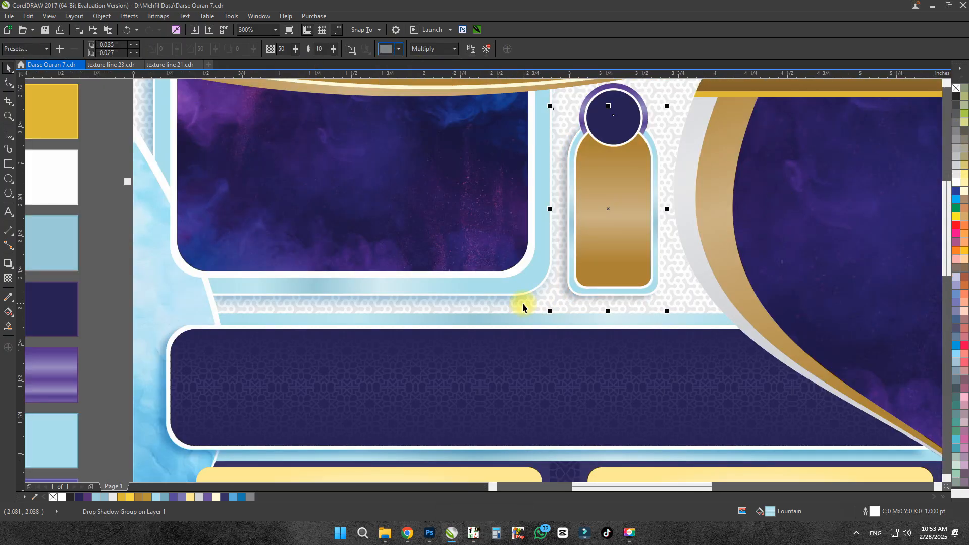
pyautogui.scroll(-1, 619, 303)
pyautogui.scroll(1, 576, 369)
pyautogui.scroll(-1, 407, 378)
pyautogui.click(261, 358)
# Give both cream rounded boxes a pale cream 1 pt outline.
pyautogui.scroll(1, 386, 342)
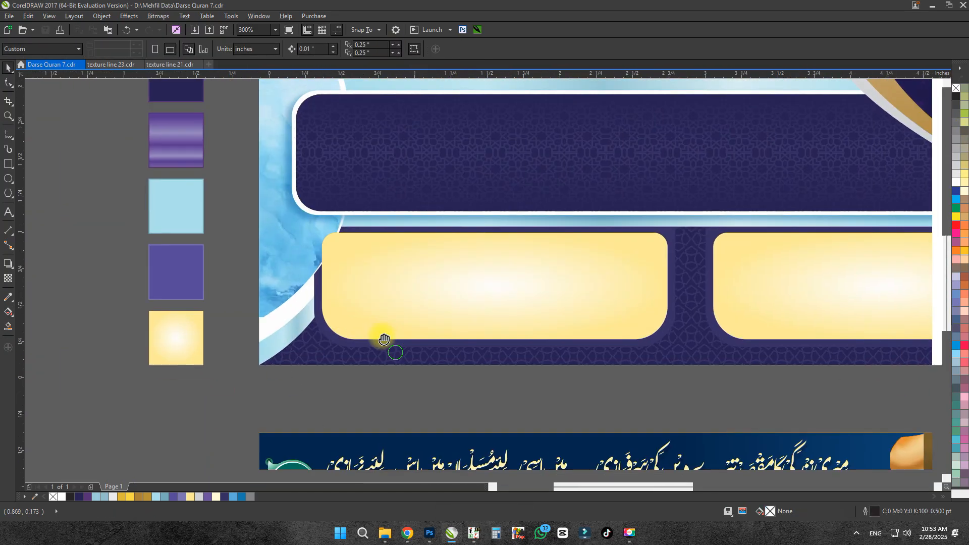
pyautogui.scroll(-1, 343, 313)
pyautogui.scroll(1, 339, 314)
pyautogui.click(342, 325)
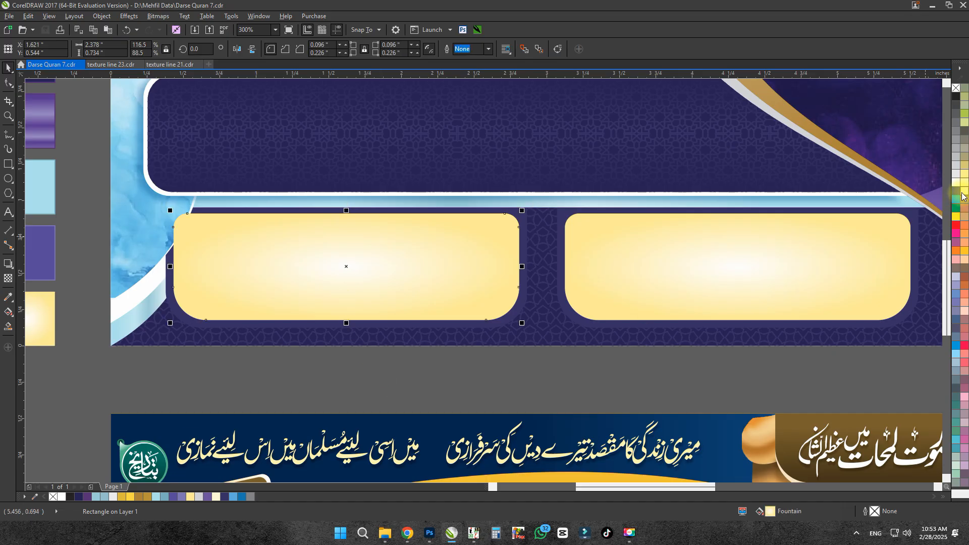
pyautogui.rightClick(964, 192)
pyautogui.press('F12')
pyautogui.click(474, 360)
pyautogui.scroll(1, 450, 298)
pyautogui.scroll(-1, 782, 273)
pyautogui.click(782, 273)
pyautogui.click(498, 287)
pyautogui.click(525, 283)
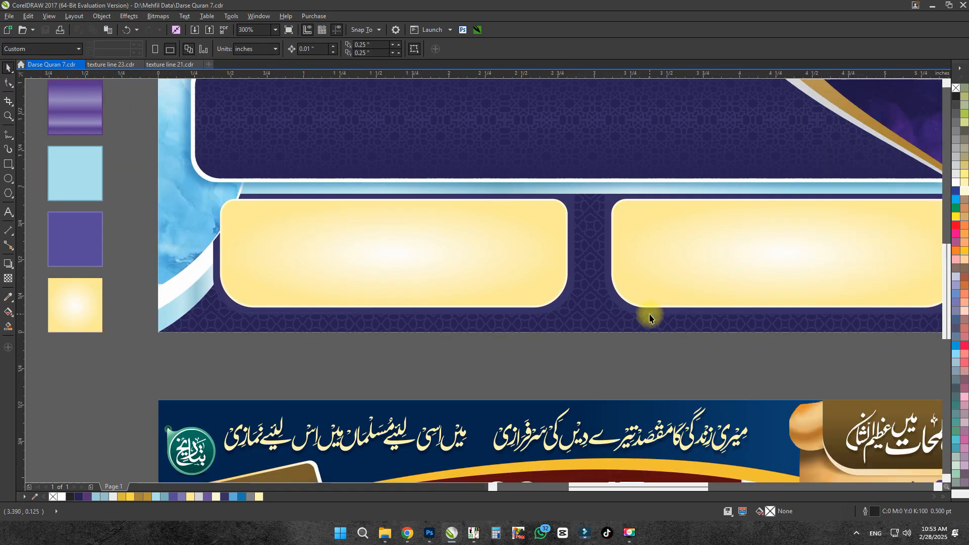
# Copy the drop shadow onto the indigo shape behind the right cream box and recolour the shadow dark navy.
pyautogui.moveTo(650, 318); pyautogui.dragTo(499, 357)
pyautogui.click(509, 349)
pyautogui.scroll(-1, 508, 348)
pyautogui.hotkey('ctrl', '7')
pyautogui.click(418, 214)
pyautogui.scroll(1, 531, 352)
pyautogui.click(392, 50)
pyautogui.click(421, 76)
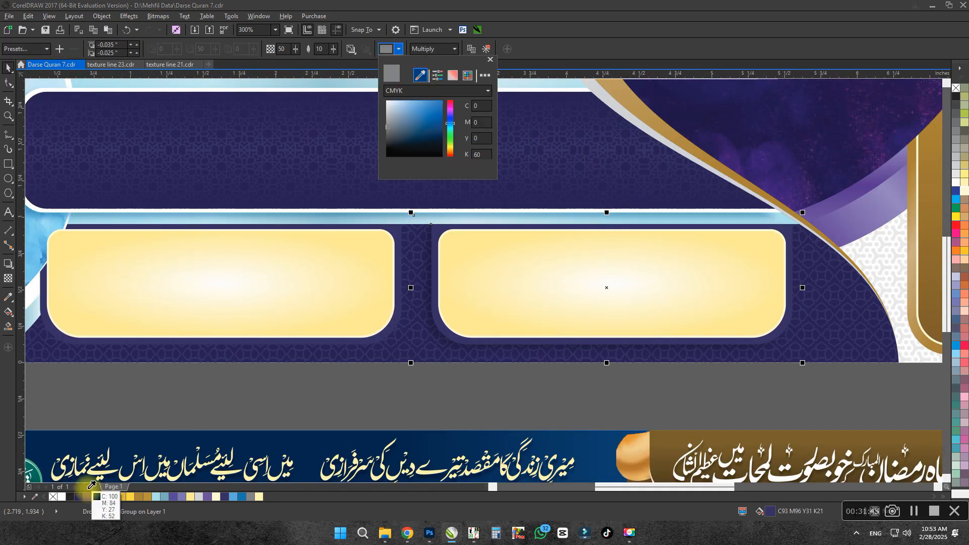
pyautogui.click(78, 496)
pyautogui.press('space')
# Copy the dark navy drop shadow onto the indigo shape behind the left cream box.
pyautogui.click(364, 342)
pyautogui.hotkey('ctrl', '7')
pyautogui.click(463, 349)
pyautogui.click(492, 367)
pyautogui.scroll(-1, 492, 367)
pyautogui.scroll(1, 372, 332)
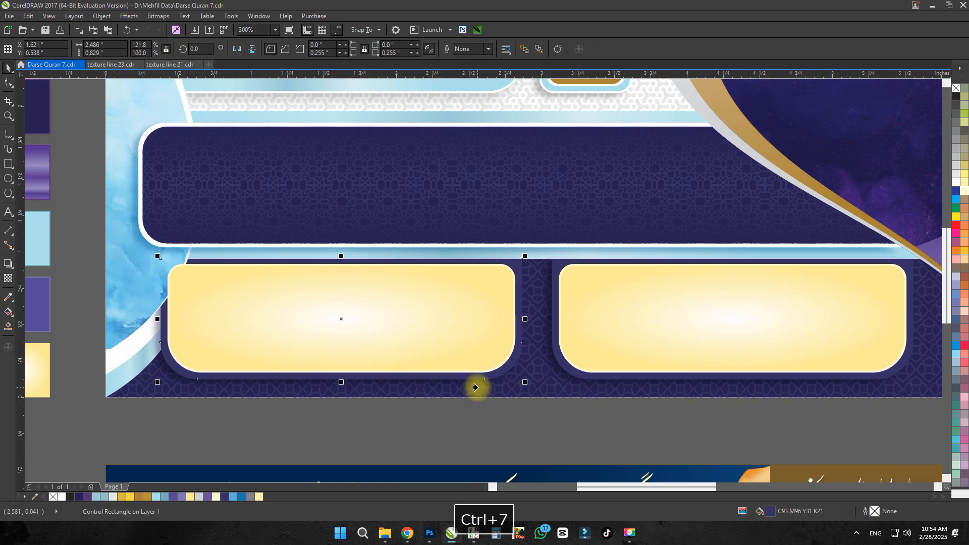
pyautogui.scroll(-1, 480, 385)
pyautogui.scroll(1, 395, 375)
# Add a centred drop shadow to the left cream box and adjust its offset.
pyautogui.press('space')
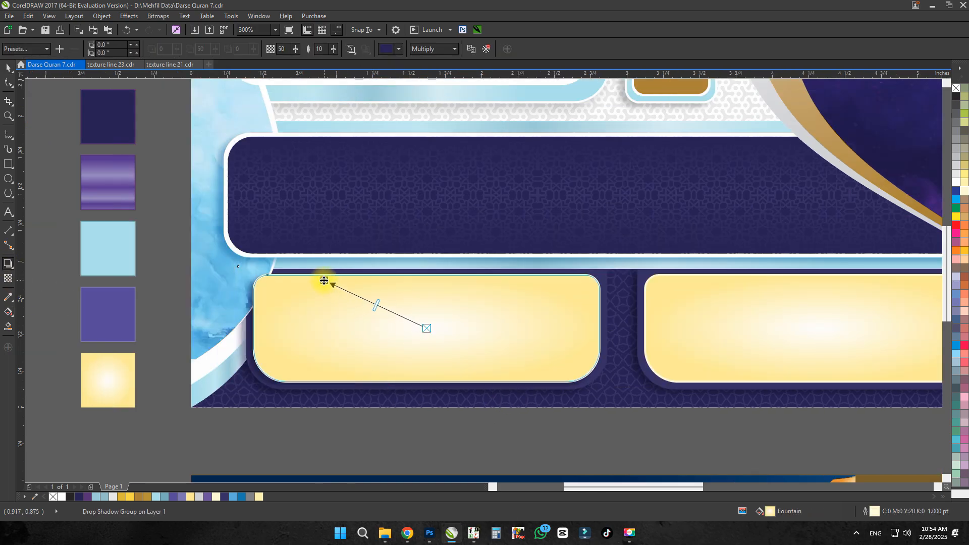
pyautogui.scroll(1, 310, 272)
pyautogui.moveTo(311, 269); pyautogui.dragTo(325, 275)
pyautogui.scroll(-1, 328, 281)
pyautogui.press('space')
# Add a drop shadow to the right cream box, redrawing it from the box's centre.
pyautogui.click(652, 320)
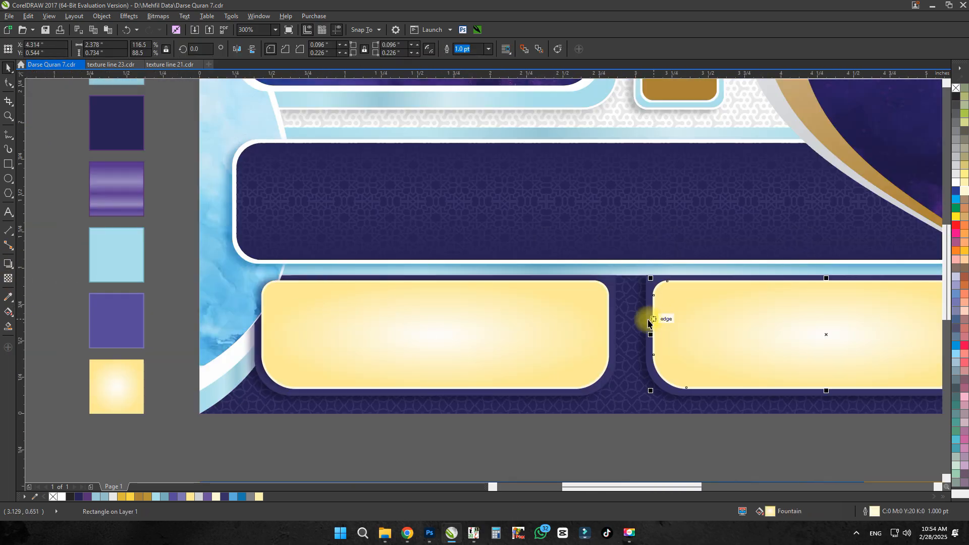
pyautogui.hotkey('ctrl', '7')
pyautogui.click(259, 304)
pyautogui.scroll(-1, 282, 303)
pyautogui.scroll(1, 564, 328)
pyautogui.moveTo(529, 362); pyautogui.dragTo(531, 362)
pyautogui.scroll(1, 544, 369)
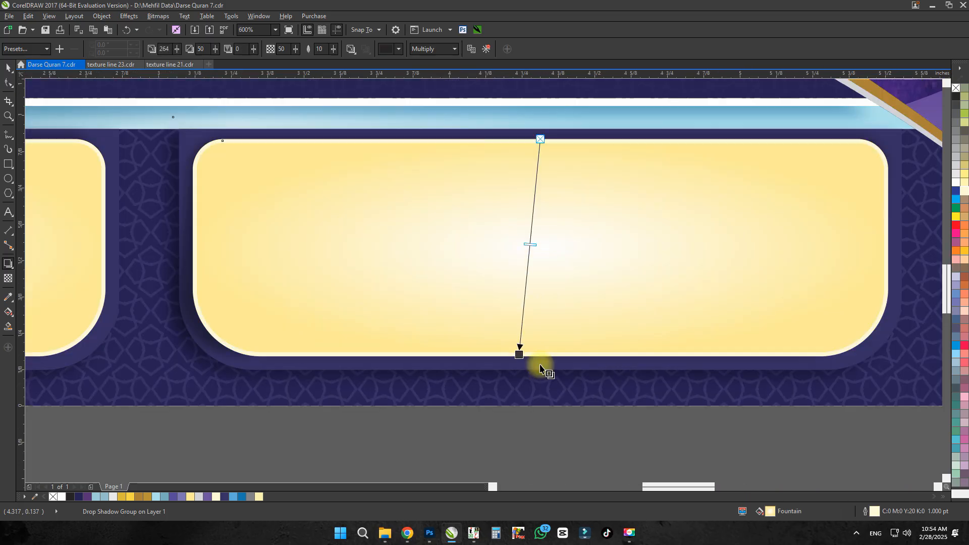
pyautogui.hotkey('ctrl', 'z')
pyautogui.moveTo(447, 281); pyautogui.dragTo(538, 364)
pyautogui.scroll(-1, 538, 365)
pyautogui.press('space')
# Save the drawing.
pyautogui.hotkey('ctrl', 's')
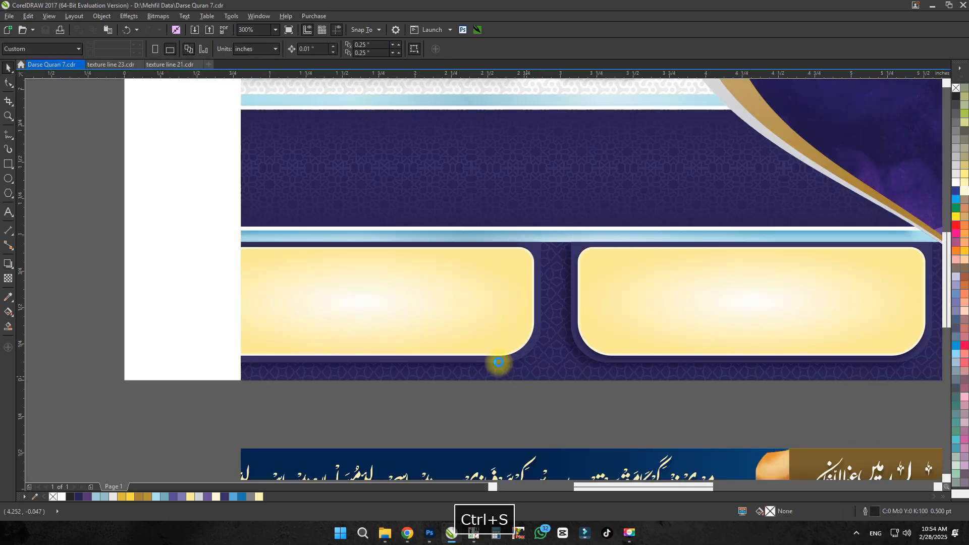
pyautogui.click(507, 348)
pyautogui.click(638, 362)
pyautogui.click(476, 402)
pyautogui.hotkey('ctrl', 's')
pyautogui.scroll(-1, 477, 402)
# Copy the navy drop shadow onto the large gold curve, offset about 0.128" and -0.008", with opacity 70.
pyautogui.click(486, 273)
pyautogui.hotkey('ctrl', '7')
pyautogui.click(222, 251)
pyautogui.hotkey('ctrl', 'z')
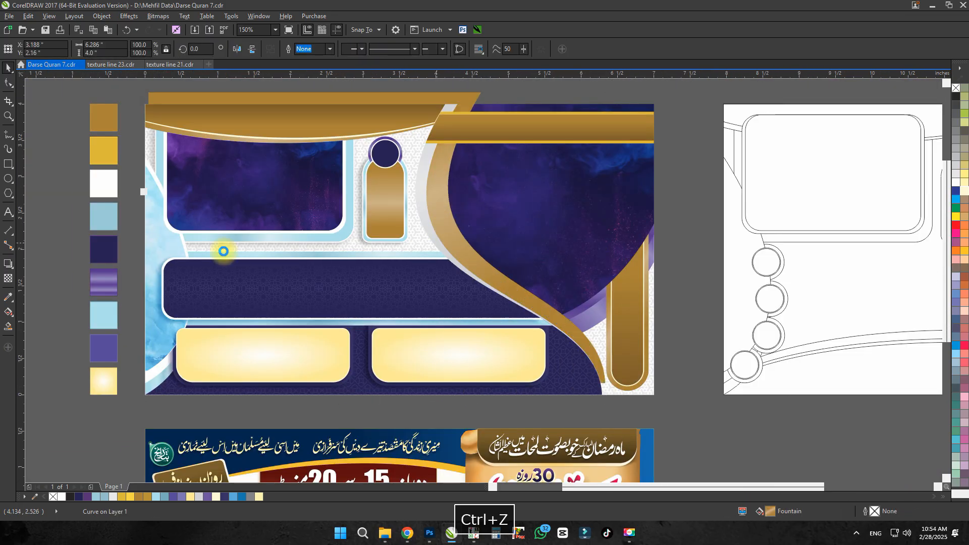
pyautogui.hotkey('ctrl', '7')
pyautogui.click(346, 389)
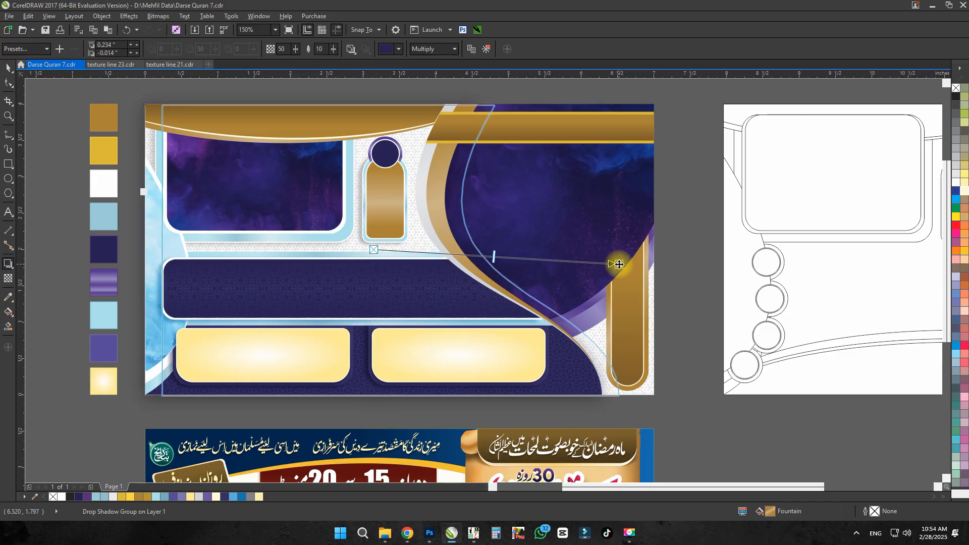
pyautogui.moveTo(620, 264); pyautogui.dragTo(608, 286)
pyautogui.press('space')
pyautogui.click(669, 286)
# Break the shadow apart from the gold curve and reshape its nodes to end at the poster's edges.
pyautogui.click(557, 351)
pyautogui.hotkey('ctrl', 'k')
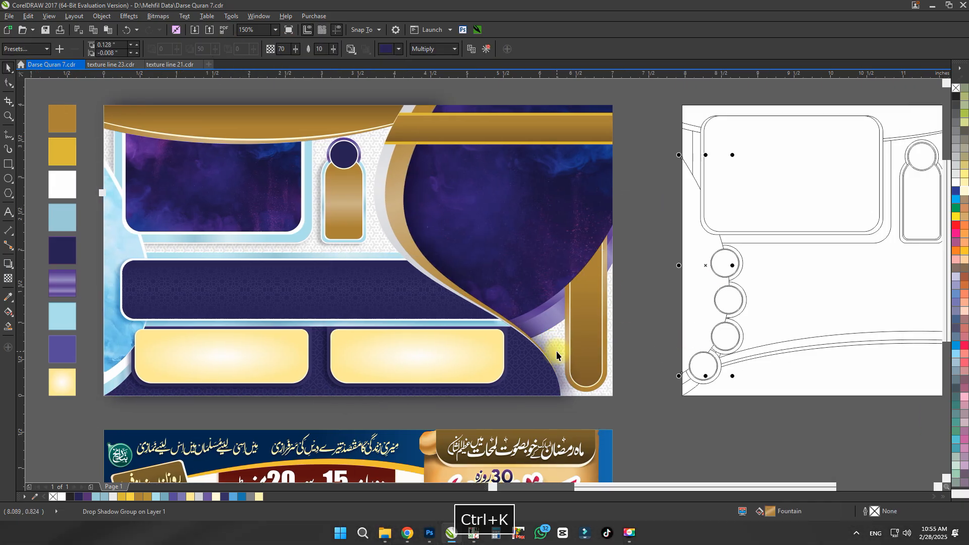
pyautogui.click(566, 356)
pyautogui.press('F10')
pyautogui.moveTo(668, 387); pyautogui.dragTo(33, 447)
pyautogui.moveTo(626, 222); pyautogui.dragTo(645, 282)
pyautogui.moveTo(649, 118); pyautogui.dragTo(52, 205)
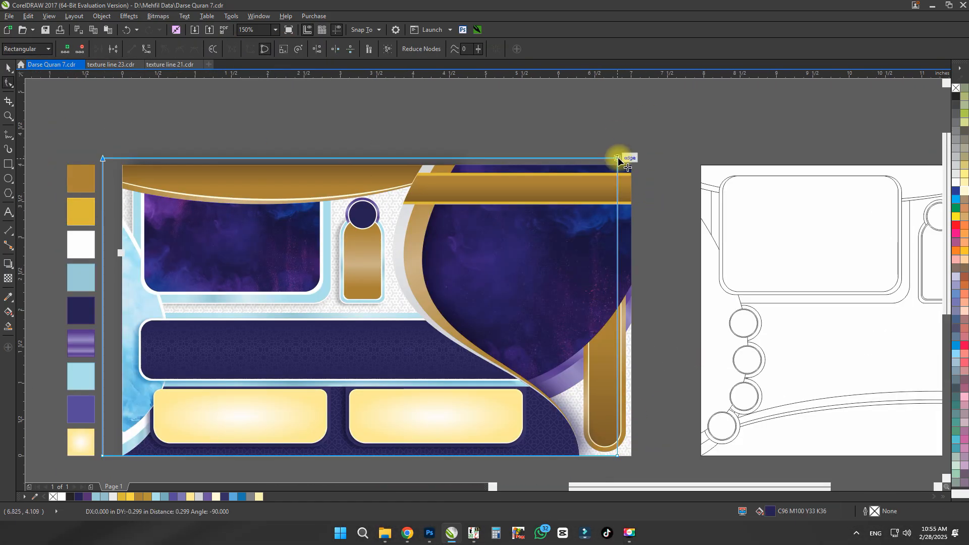
pyautogui.moveTo(95, 476); pyautogui.dragTo(95, 483)
pyautogui.moveTo(132, 421); pyautogui.dragTo(89, 290)
pyautogui.moveTo(102, 408); pyautogui.dragTo(123, 408)
pyautogui.hotkey('ctrl', 'space')
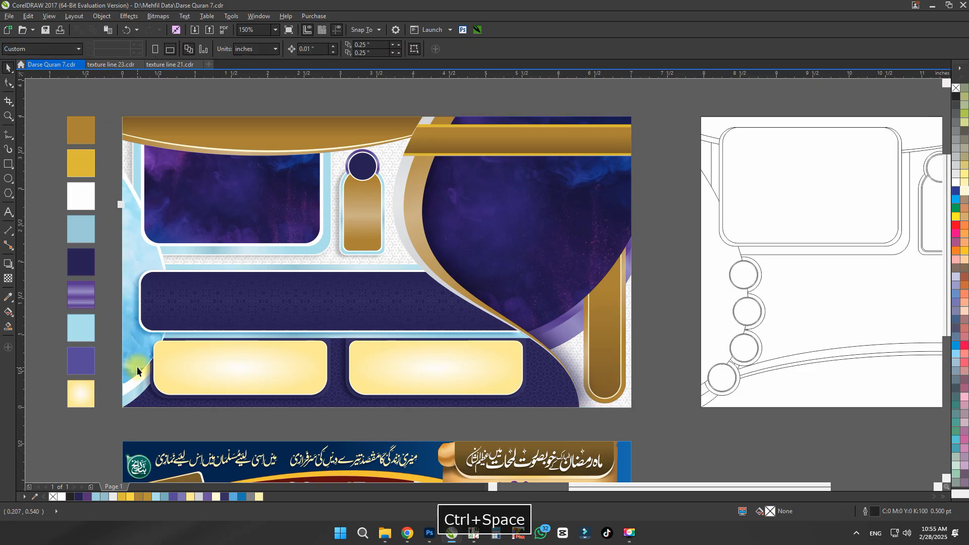
# Add a grey drop shadow with feather 10, offset about 0.003" and -0.058", to the white curved band at the poster's lower left.
pyautogui.click(136, 368)
pyautogui.scroll(1, 136, 367)
pyautogui.click(304, 150)
pyautogui.moveTo(303, 150); pyautogui.dragTo(363, 145)
pyautogui.click(8, 263)
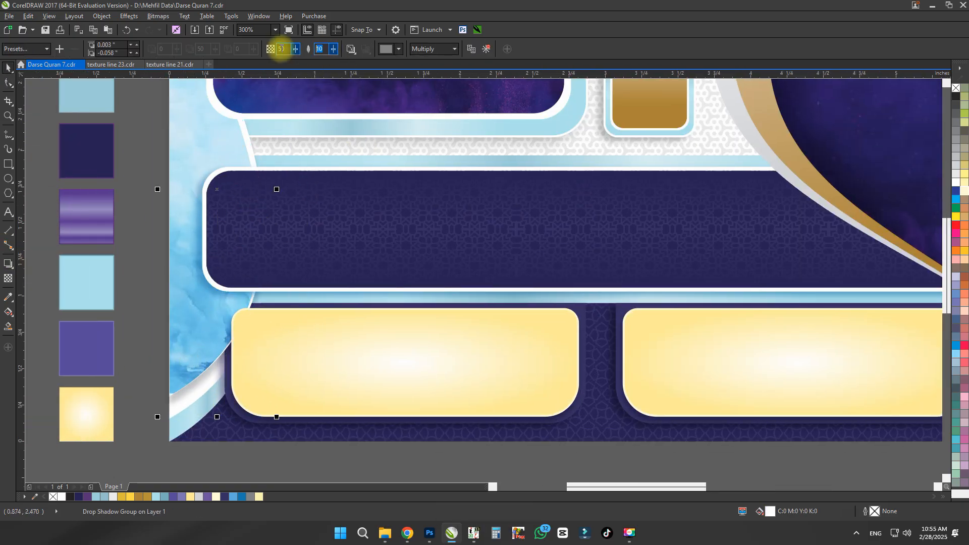
pyautogui.press('Escape')
# Break the grey drop shadow apart from the white curved band and reshape its nodes near the poster's lower-left corner.
pyautogui.moveTo(336, 430); pyautogui.dragTo(397, 403)
pyautogui.click(264, 411)
pyautogui.hotkey('ctrl', 'k')
pyautogui.scroll(-1, 264, 421)
pyautogui.press('F10')
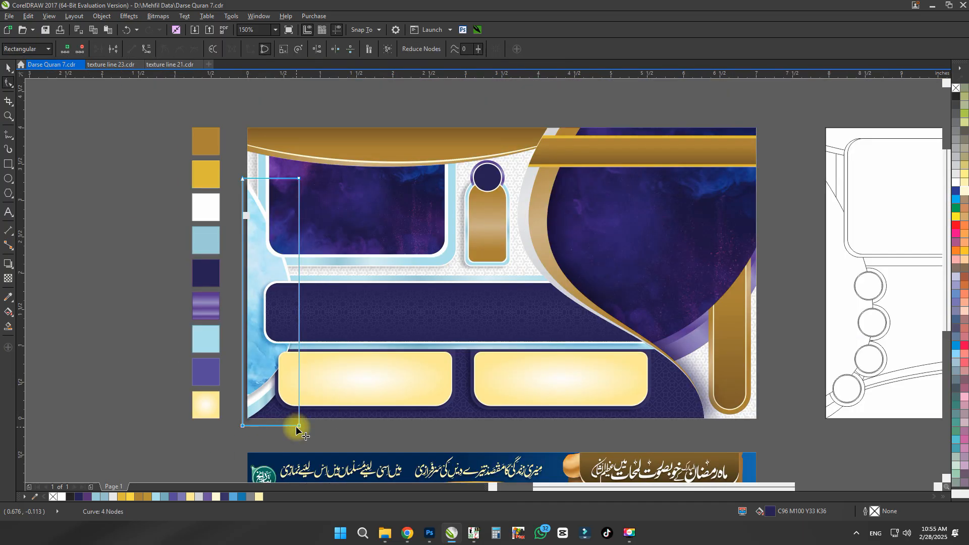
pyautogui.hotkey('ctrl', 'space')
pyautogui.hotkey('ctrl', 'k')
pyautogui.press('F10')
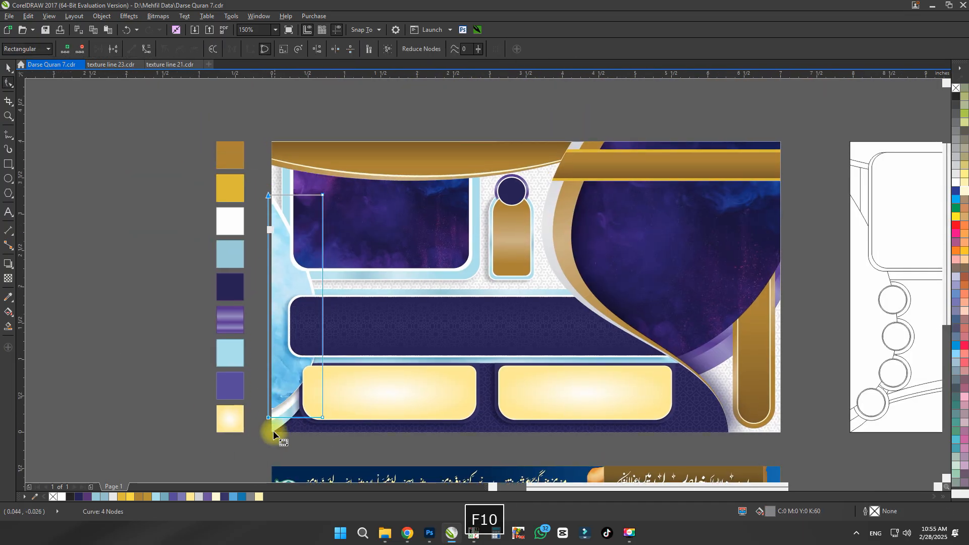
pyautogui.scroll(1, 274, 431)
pyautogui.moveTo(271, 413); pyautogui.dragTo(279, 413)
pyautogui.scroll(1, 251, 414)
pyautogui.scroll(-2, 337, 318)
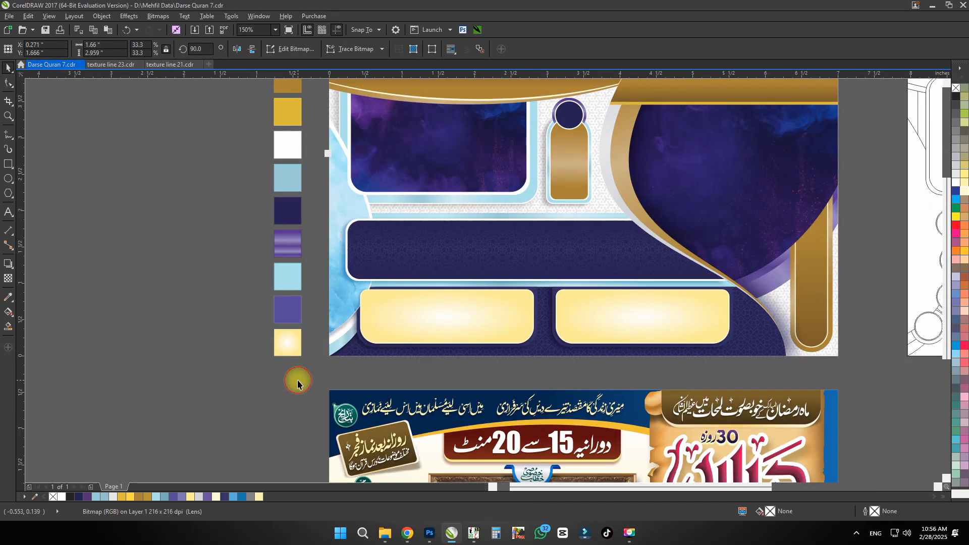
# Stretch the separated grey shadow to about 3.166" high, fine-tune its fit along the poster's left edge, and save the drawing.
pyautogui.press('space')
pyautogui.click(299, 385)
pyautogui.moveTo(381, 265); pyautogui.dragTo(402, 331)
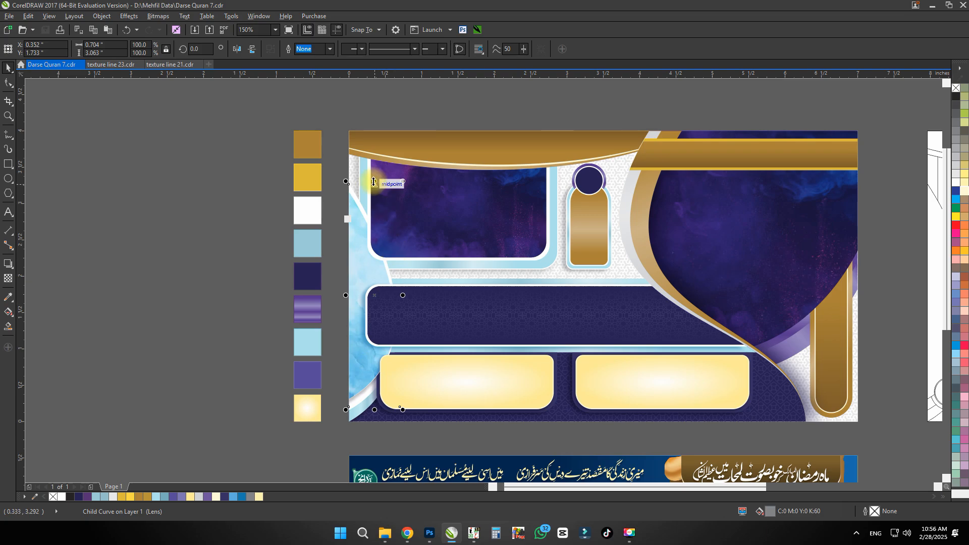
pyautogui.hotkey('ctrl', 'z')
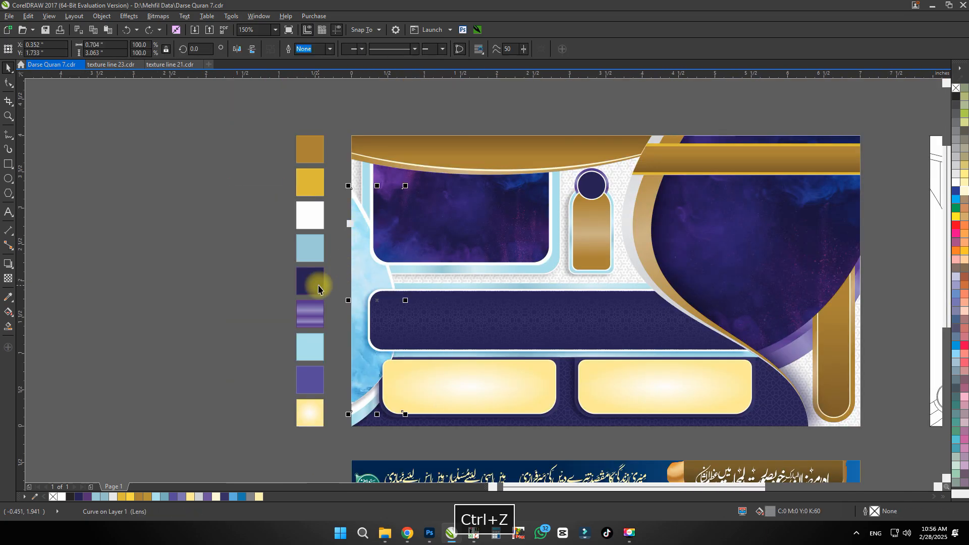
pyautogui.scroll(1, 368, 227)
pyautogui.moveTo(390, 147); pyautogui.dragTo(389, 130)
pyautogui.scroll(-1, 385, 191)
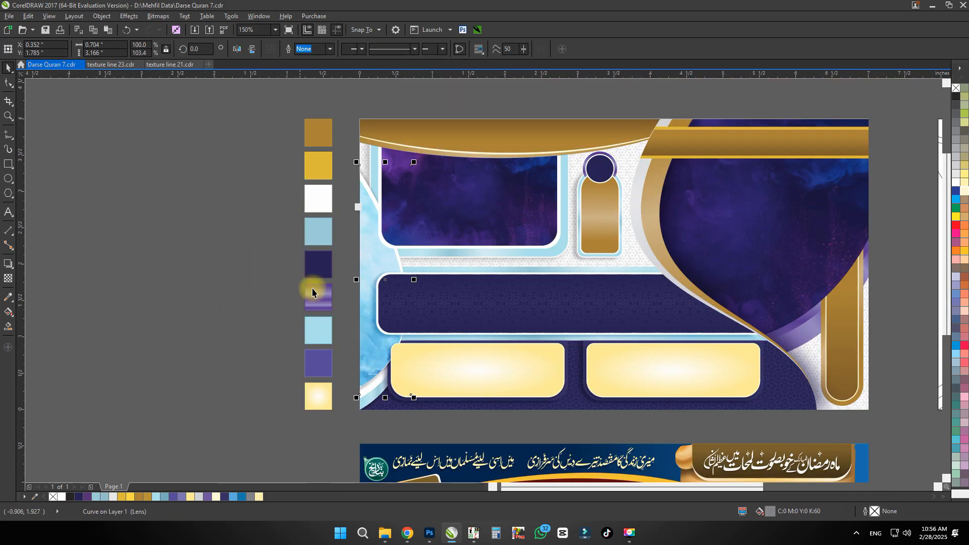
pyautogui.scroll(1, 400, 388)
pyautogui.moveTo(372, 404); pyautogui.dragTo(370, 407)
pyautogui.scroll(-1, 368, 403)
pyautogui.click(356, 368)
pyautogui.click(249, 404)
pyautogui.hotkey('ctrl', 's')
# Move the black Darse Quran calligraphy onto the poster's large purple panel and scale it to 66.5%, about 2.214" wide.
pyautogui.scroll(-1, 247, 402)
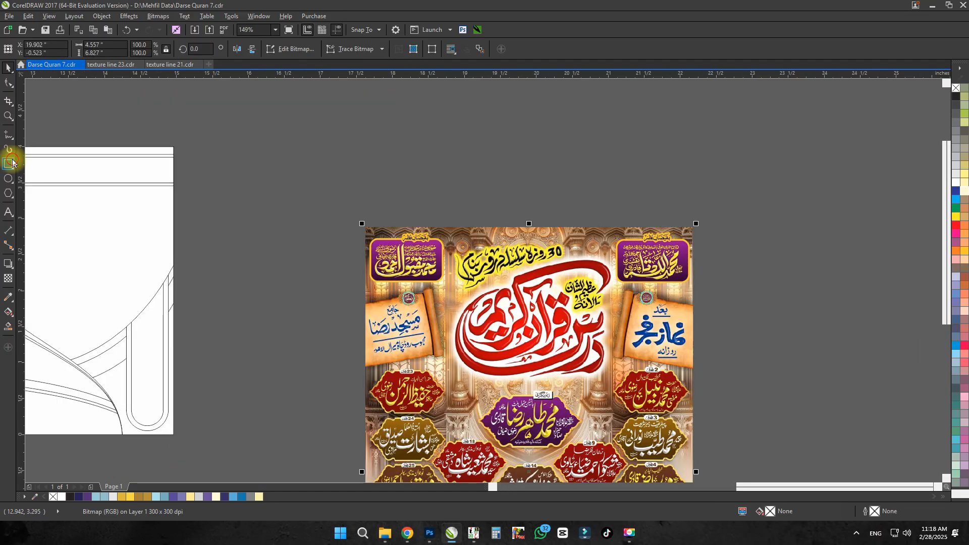
pyautogui.press('space')
pyautogui.scroll(-2, 485, 283)
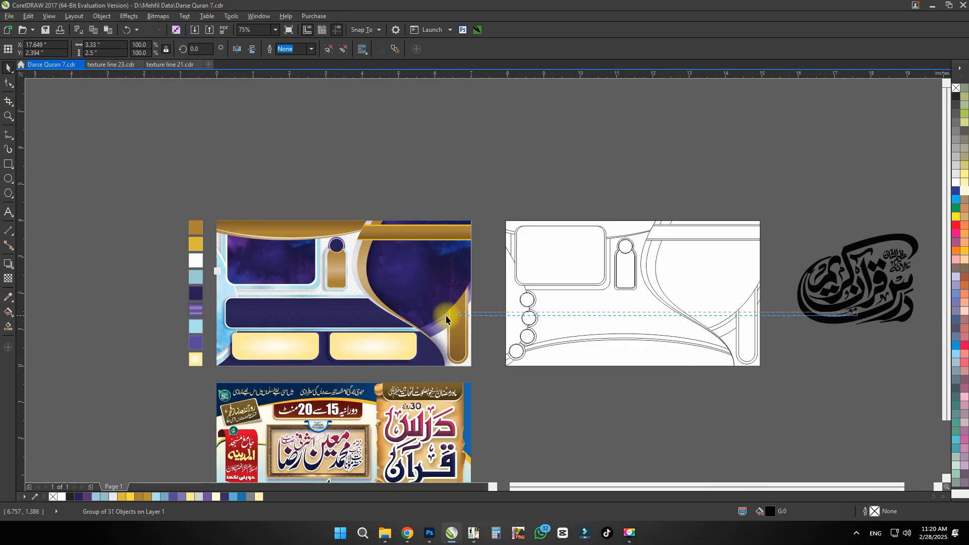
pyautogui.moveTo(874, 281); pyautogui.dragTo(499, 204)
pyautogui.scroll(1, 416, 290)
pyautogui.moveTo(539, 150); pyautogui.dragTo(485, 192)
pyautogui.moveTo(485, 297); pyautogui.dragTo(512, 321)
pyautogui.moveTo(500, 221); pyautogui.dragTo(488, 222)
pyautogui.moveTo(467, 234); pyautogui.dragTo(539, 233)
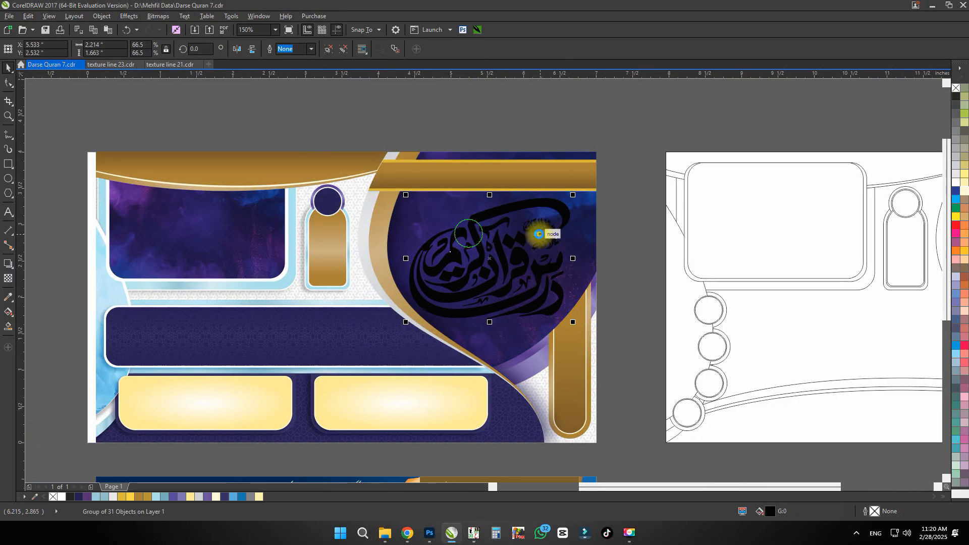
pyautogui.scroll(1, 568, 245)
pyautogui.scroll(-1, 476, 267)
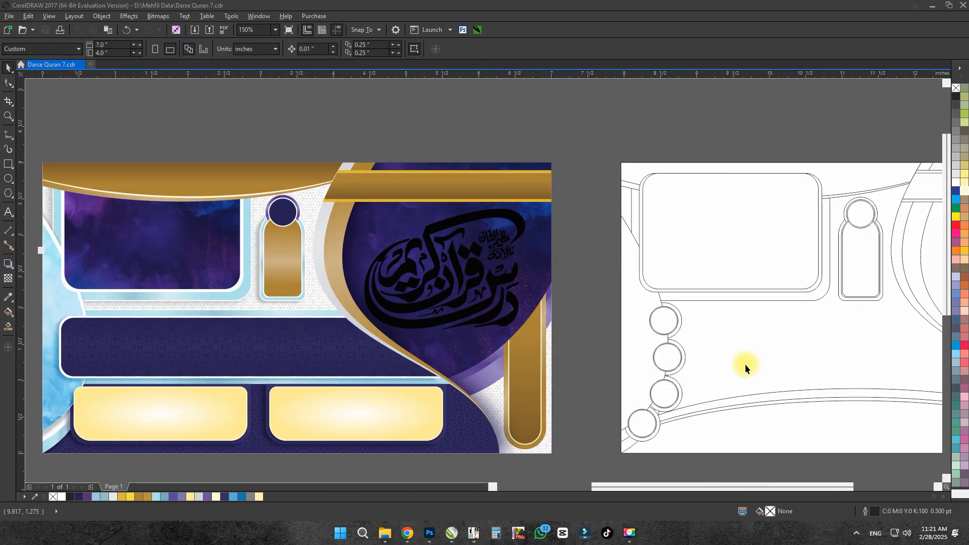
# Switch to Chrome, search Google Images for "yellow white texture background", and open the first Freepik result.
pyautogui.scroll(-1, 746, 368)
pyautogui.scroll(1, 629, 339)
pyautogui.click(406, 533)
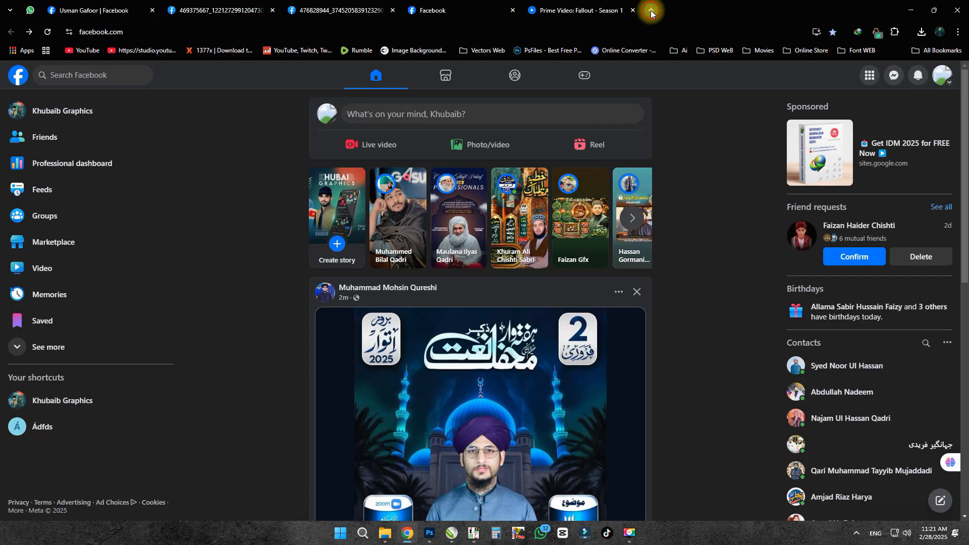
pyautogui.click(652, 12)
pyautogui.write('yellow+white+texture+background&udm=2&fbs=ABzOT_CWdhQLP1FcmU5B0')
pyautogui.press('Return')
pyautogui.click(147, 121)
pyautogui.click(128, 219)
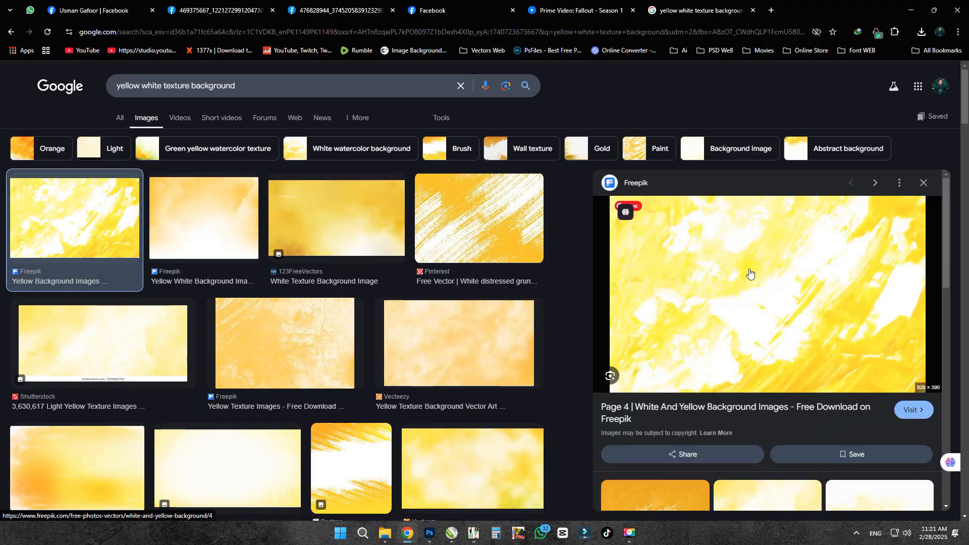
# Copy the yellow texture image, switch to CorelDRAW, and paste and resize it over the left half of the coloured poster.
pyautogui.rightClick(751, 275)
pyautogui.click(787, 396)
pyautogui.click(451, 533)
pyautogui.hotkey('ctrl', 'v')
pyautogui.moveTo(731, 140); pyautogui.dragTo(521, 219)
pyautogui.moveTo(412, 310); pyautogui.dragTo(307, 290)
pyautogui.click(556, 251)
pyautogui.hotkey('ctrl', 'z')
# Fill the calligraphy with pale cream C0 M0 Y20 K0 and slightly reduce its size.
pyautogui.click(588, 245)
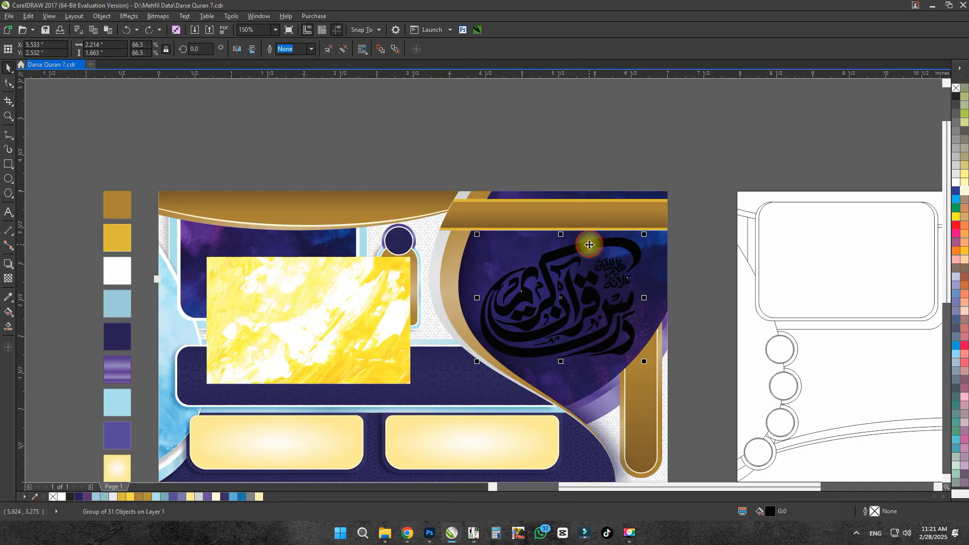
pyautogui.scroll(1, 618, 247)
pyautogui.click(965, 191)
pyautogui.moveTo(633, 180); pyautogui.dragTo(624, 187)
pyautogui.scroll(-1, 614, 202)
pyautogui.scroll(1, 728, 202)
# Ungroup the calligraphy and move its small upper lettering off the poster into the space beside it.
pyautogui.hotkey('ctrl', 'u')
pyautogui.click(616, 231)
pyautogui.moveTo(511, 208); pyautogui.dragTo(410, 295)
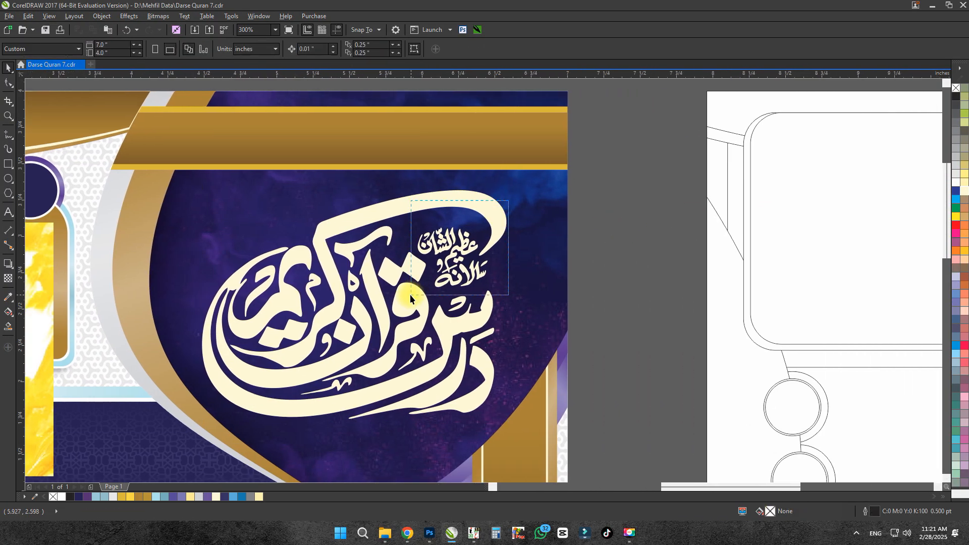
pyautogui.moveTo(449, 247); pyautogui.dragTo(637, 258)
pyautogui.click(575, 238)
# Switch to File Explorer and open Mehfil Data.cdr from the Mehfil Data (D:) drive.
pyautogui.click(385, 533)
pyautogui.click(303, 480)
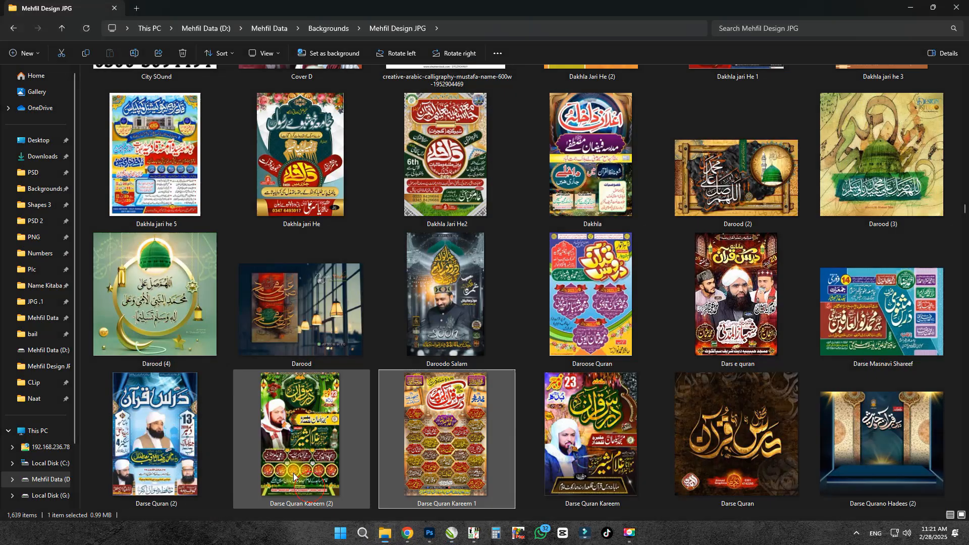
pyautogui.click(205, 28)
pyautogui.doubleClick(332, 96)
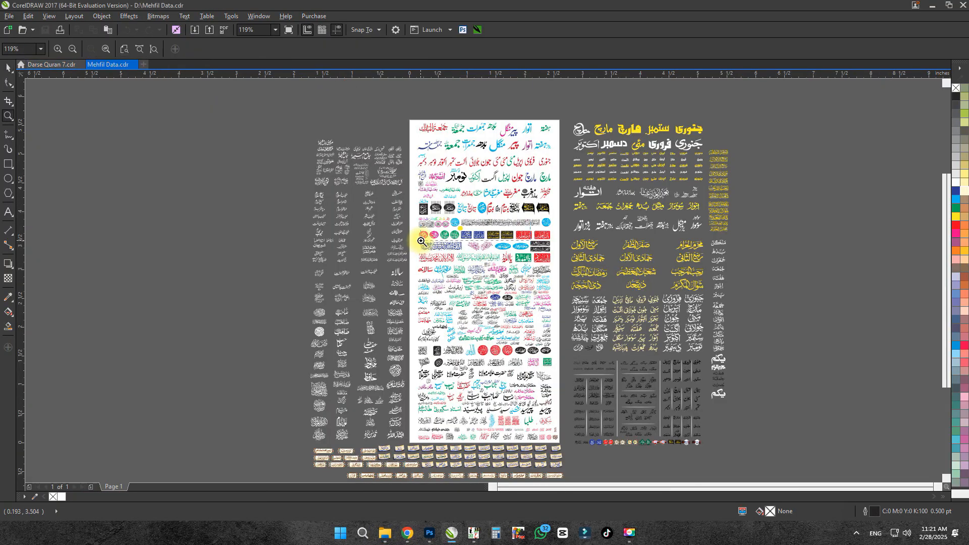
# Copy the عظیم الشان lettering from the Mehfil Data sheet and paste it into Darse Quran 7.cdr.
pyautogui.moveTo(421, 241); pyautogui.dragTo(405, 283)
pyautogui.press('space')
pyautogui.keyDown('ctrl'); pyautogui.click(342, 403); pyautogui.keyUp('ctrl')
pyautogui.hotkey('ctrl', 'c')
pyautogui.hotkey('ctrl', 'Tab')
pyautogui.hotkey('ctrl', 'v')
# Scale the pasted blue lettering to 179.4%, about 0.535" by 0.41", and fit it inside the calligraphy's upper loop.
pyautogui.moveTo(351, 332); pyautogui.dragTo(456, 279)
pyautogui.moveTo(467, 266); pyautogui.dragTo(478, 258)
pyautogui.scroll(1, 470, 266)
pyautogui.moveTo(321, 312); pyautogui.dragTo(316, 315)
pyautogui.moveTo(435, 230); pyautogui.dragTo(442, 223)
pyautogui.scroll(1, 437, 222)
pyautogui.scroll(-1, 437, 222)
pyautogui.scroll(-1, 253, 305)
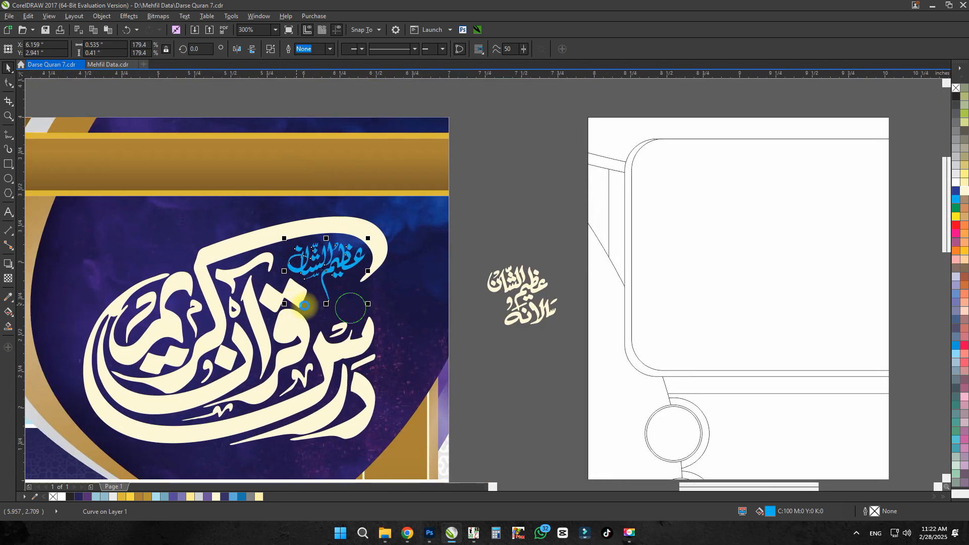
# Shift the cream calligraphy and the blue lettering together slightly toward the poster's right edge.
pyautogui.moveTo(308, 308); pyautogui.dragTo(435, 273)
pyautogui.moveTo(198, 428); pyautogui.dragTo(542, 171)
pyautogui.moveTo(482, 312); pyautogui.dragTo(496, 312)
pyautogui.moveTo(301, 261); pyautogui.dragTo(238, 261)
pyautogui.scroll(-1, 161, 414)
pyautogui.scroll(2, 275, 354)
pyautogui.click(670, 340)
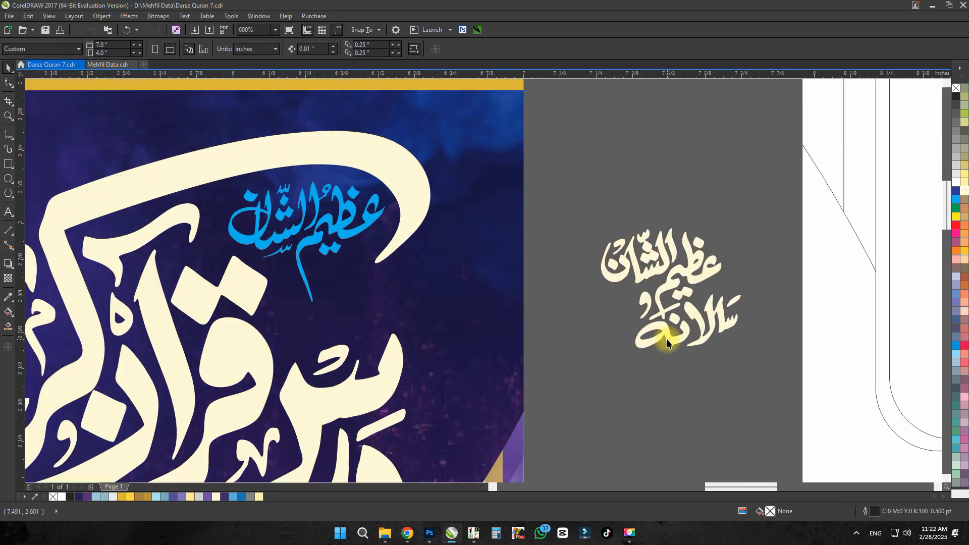
# Move the blue lettering off the poster and place the original cream lettering inside the calligraphy's loop, scaled to 108.8%.
pyautogui.moveTo(346, 231); pyautogui.dragTo(747, 162)
pyautogui.click(671, 310)
pyautogui.moveTo(673, 277); pyautogui.dragTo(320, 255)
pyautogui.moveTo(391, 328); pyautogui.dragTo(402, 339)
pyautogui.scroll(1, 366, 313)
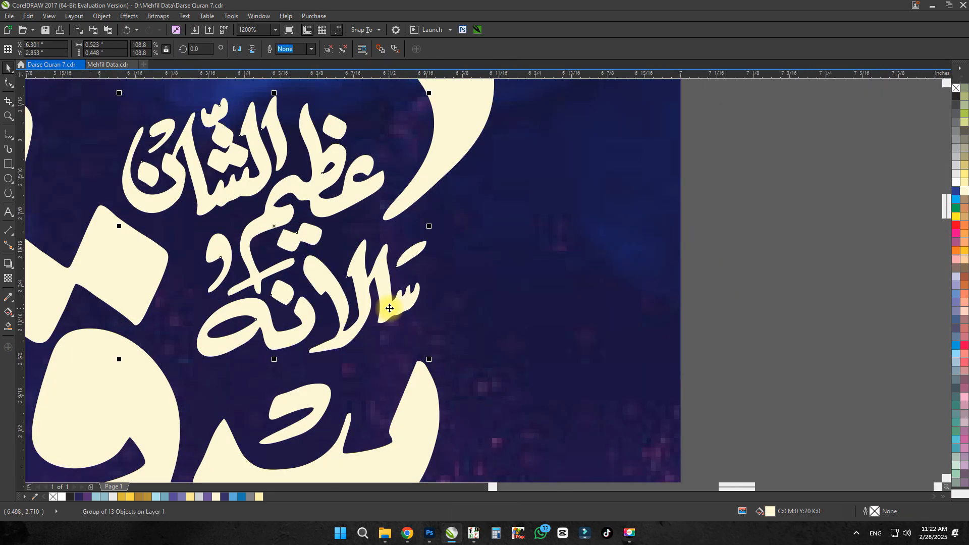
# Enlarge the small cream lettering a little more and fine-tune its position inside the calligraphy's loop.
pyautogui.scroll(-1, 389, 308)
pyautogui.moveTo(412, 199); pyautogui.dragTo(435, 181)
pyautogui.scroll(1, 380, 205)
pyautogui.moveTo(390, 283); pyautogui.dragTo(370, 271)
pyautogui.scroll(-2, 366, 273)
pyautogui.click(591, 296)
pyautogui.moveTo(591, 296); pyautogui.dragTo(609, 244)
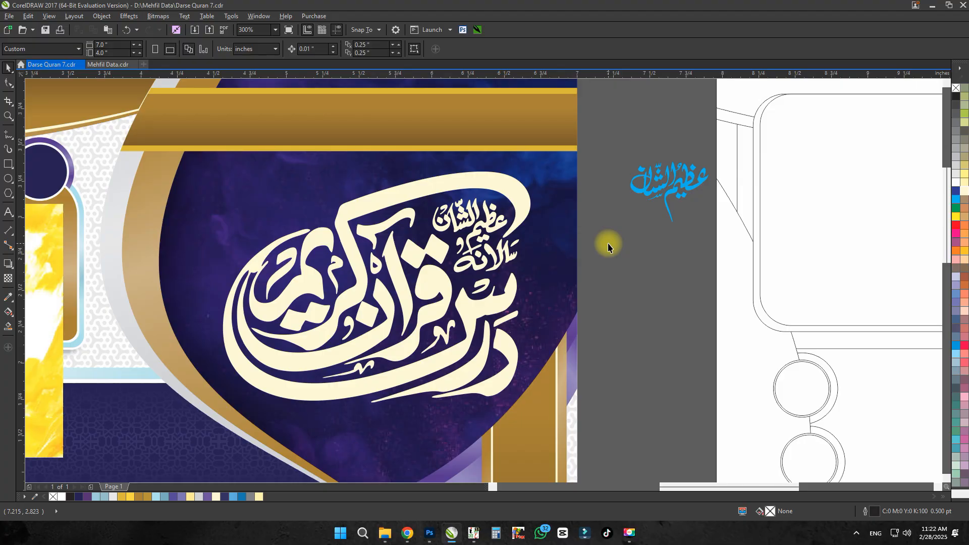
# Group the calligraphy with its small lettering and add a one-step outside contour with a 0.083" offset.
pyautogui.scroll(-1, 543, 275)
pyautogui.scroll(1, 558, 287)
pyautogui.hotkey('ctrl', 'g')
pyautogui.click(10, 266)
pyautogui.moveTo(355, 388); pyautogui.dragTo(350, 437)
pyautogui.hotkey('ctrl', 'z')
pyautogui.moveTo(540, 406); pyautogui.dragTo(197, 191)
pyautogui.press('space')
pyautogui.moveTo(359, 390); pyautogui.dragTo(375, 404)
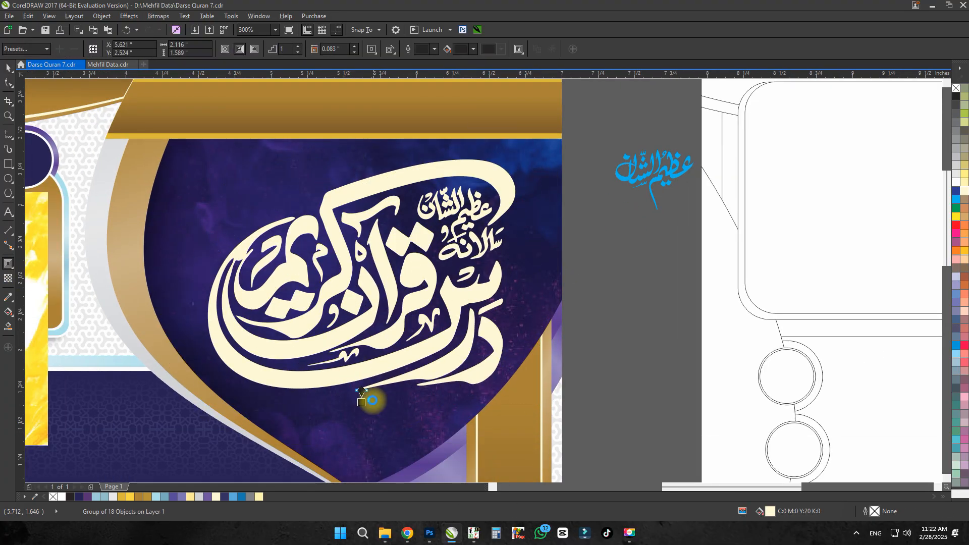
# Break the contour apart from the calligraphy, fill it with navy C96 M100 Y33 K36, and save the drawing.
pyautogui.press('space')
pyautogui.click(506, 322)
pyautogui.moveTo(509, 322); pyautogui.dragTo(569, 318)
pyautogui.hotkey('ctrl', 'k')
pyautogui.click(573, 318)
pyautogui.click(78, 497)
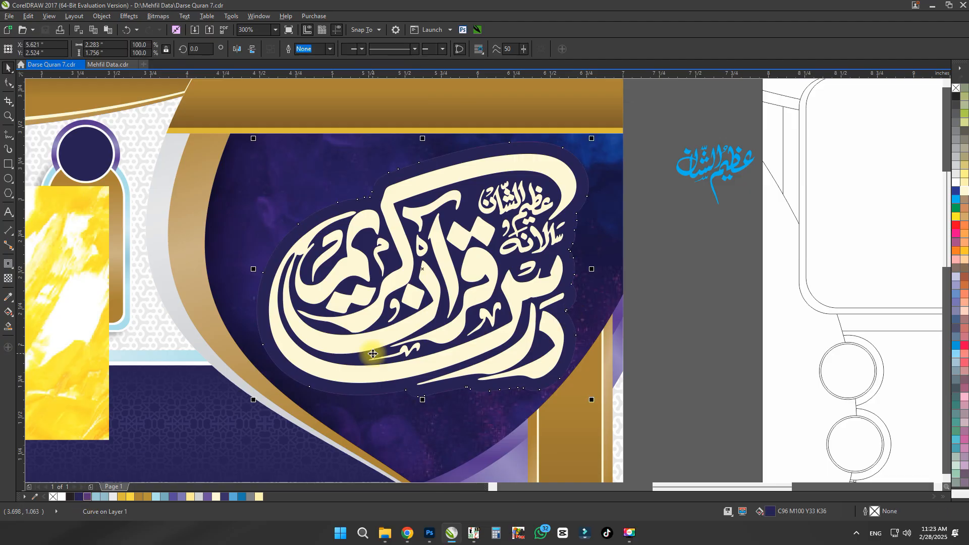
pyautogui.hotkey('ctrl', 's')
pyautogui.scroll(-3, 619, 366)
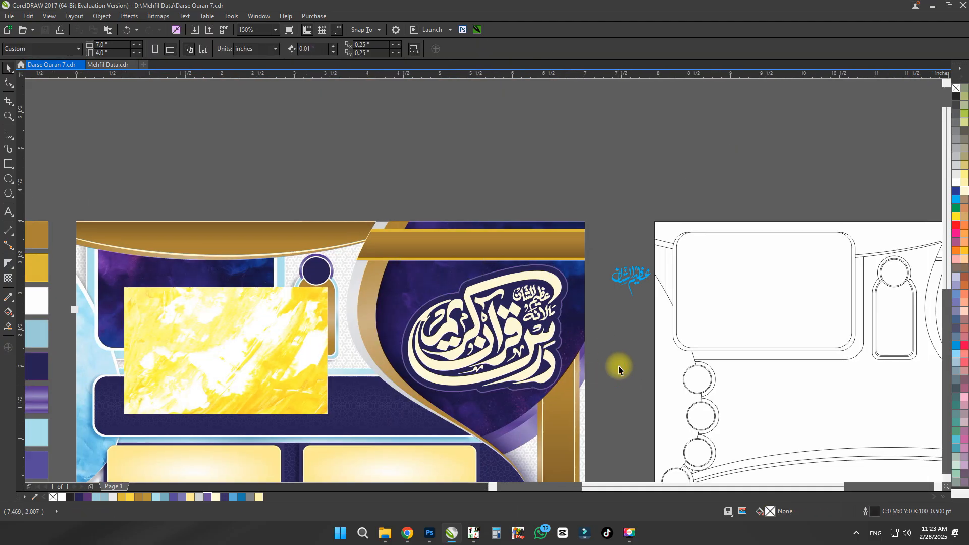
# Switch to Chrome, search Google Images for a blue and purple gradient background, and change the query to "blue and purple texture background".
pyautogui.click(407, 533)
pyautogui.click(772, 11)
pyautogui.write('blue amd purple')
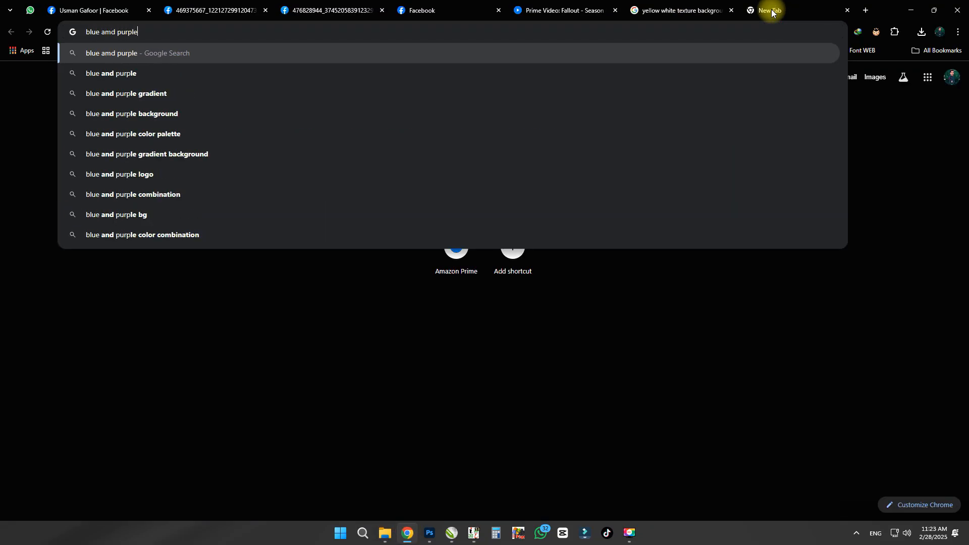
pyautogui.write(' grediant background')
pyautogui.press('Return')
pyautogui.click(147, 117)
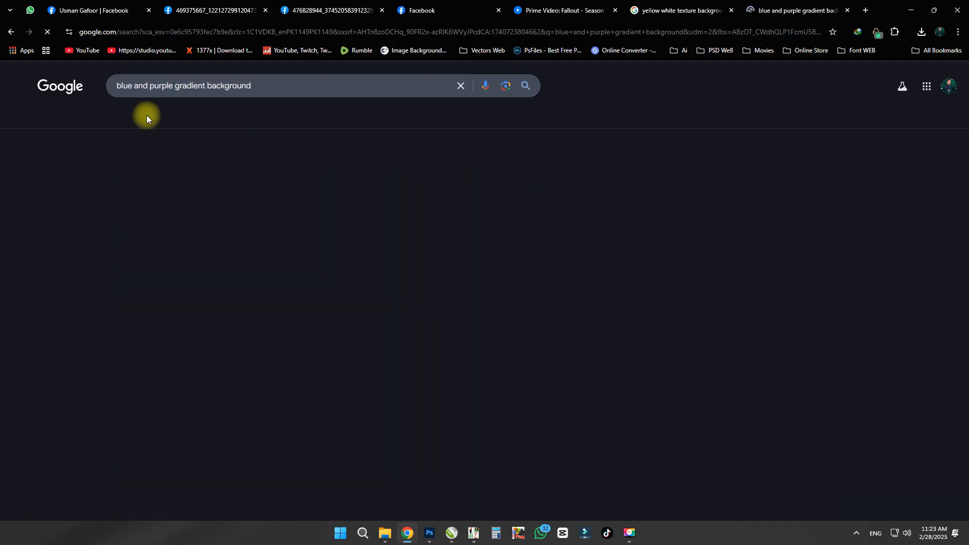
pyautogui.write('texture')
pyautogui.press('Return')
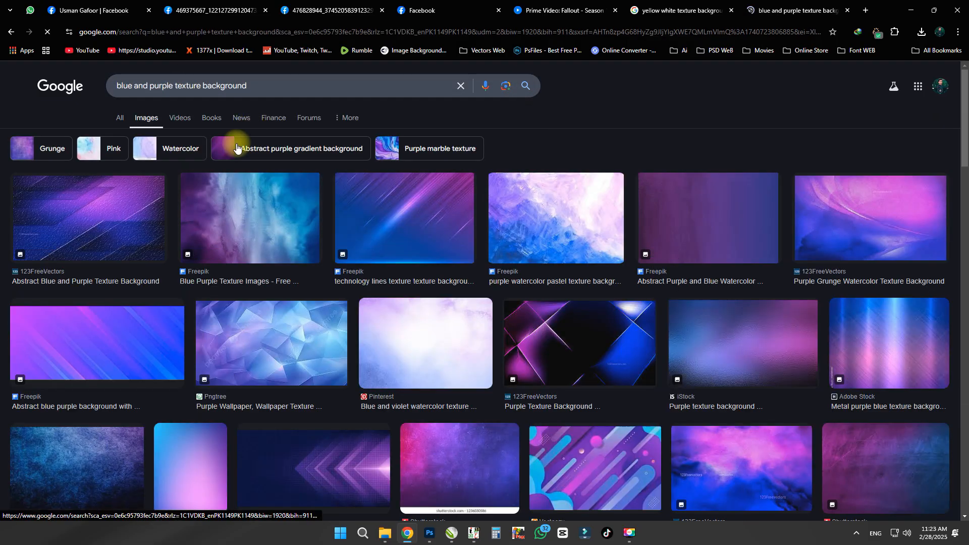
# Browse the blue and purple texture results and open the Pngtree image of navy polygons with gold lines.
pyautogui.scroll(-4, 329, 227)
pyautogui.scroll(-5, 333, 217)
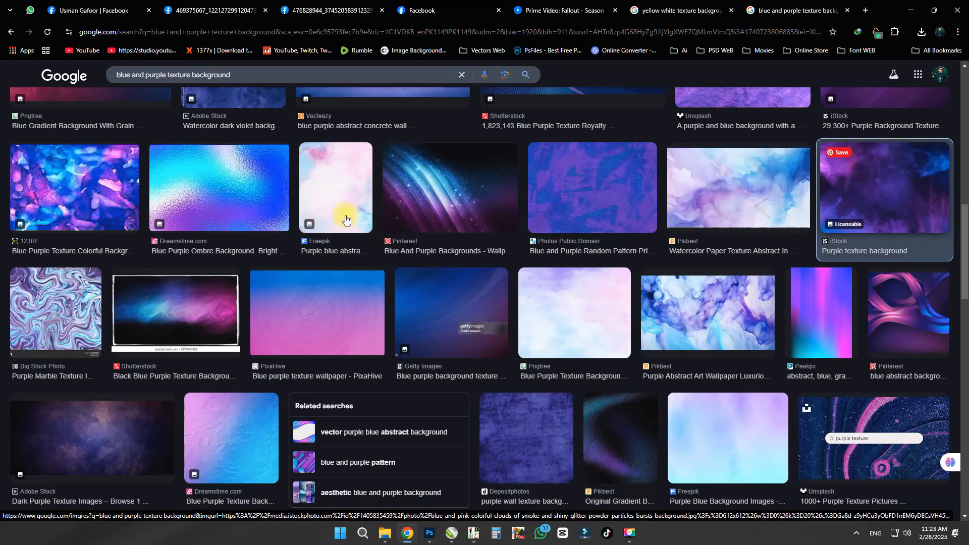
pyautogui.click(329, 217)
pyautogui.scroll(-3, 788, 262)
pyautogui.scroll(-8, 389, 275)
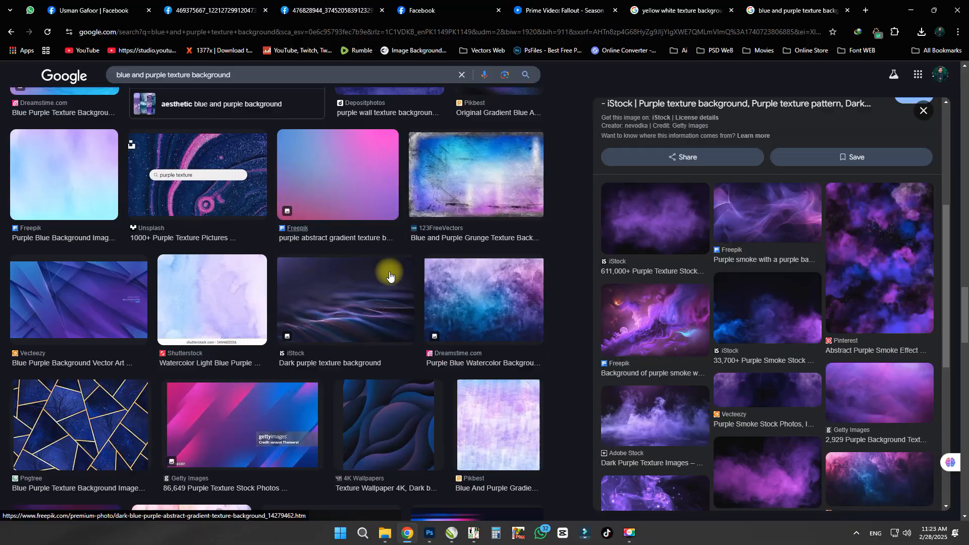
pyautogui.click(108, 406)
pyautogui.scroll(-6, 109, 407)
pyautogui.scroll(-7, 116, 394)
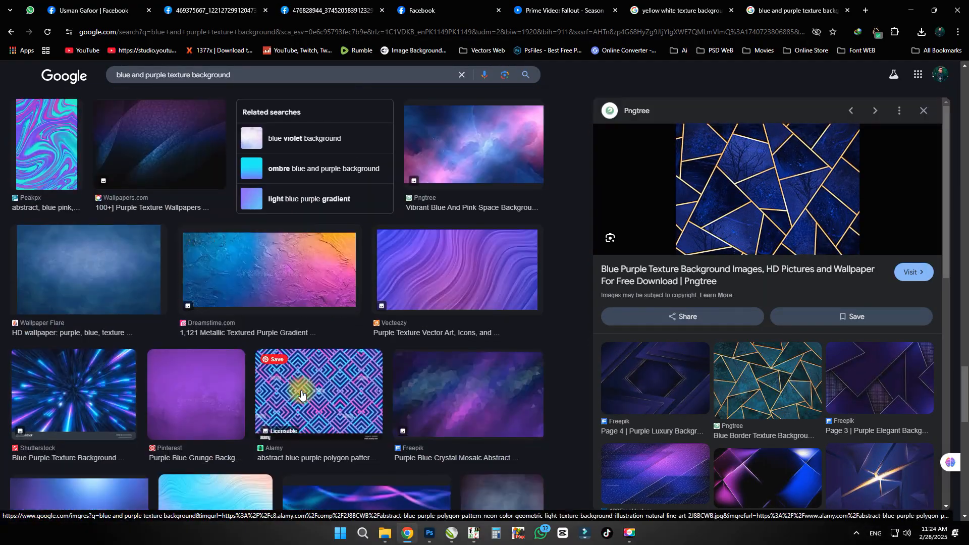
pyautogui.scroll(-6, 303, 389)
# Copy the navy-and-gold polygon image, switch to CorelDRAW, paste it into the drawing, and scale it to 29.3%.
pyautogui.rightClick(728, 170)
pyautogui.click(757, 310)
pyautogui.hotkey('alt', 'Tab')
pyautogui.hotkey('ctrl', 'v')
pyautogui.moveTo(519, 232); pyautogui.dragTo(387, 323)
pyautogui.scroll(1, 473, 371)
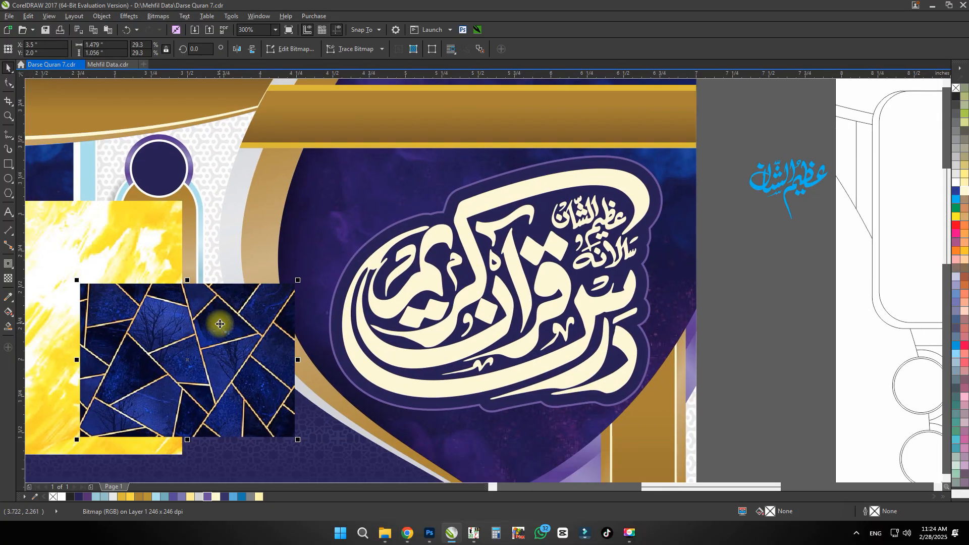
# Move the polygon image up beside the calligraphy and shift the hue of its blue channel toward purple.
pyautogui.moveTo(220, 324); pyautogui.dragTo(312, 236)
pyautogui.hotkey('ctrl', 'shift', 'u')
pyautogui.moveTo(444, 188); pyautogui.dragTo(585, 206)
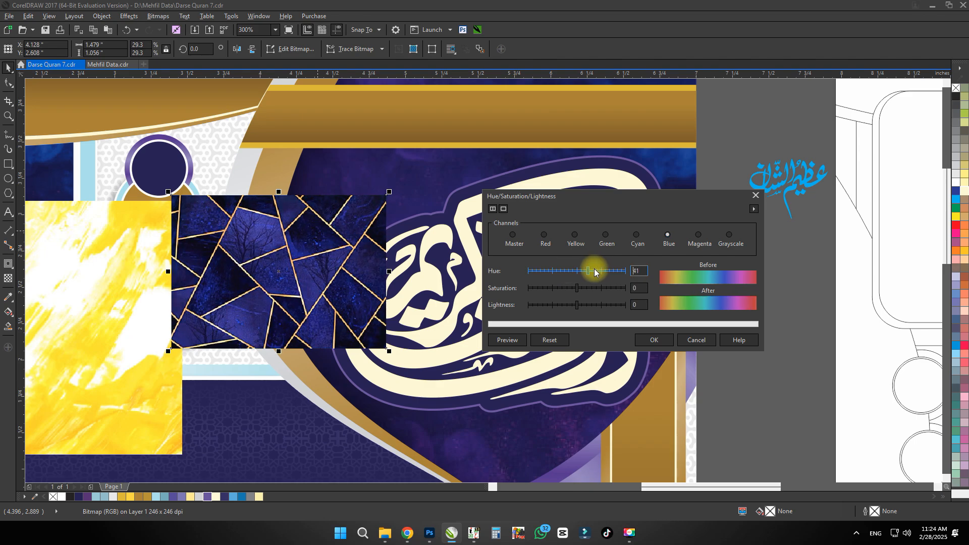
pyautogui.press('Return')
# Place the purple polygon image inside the navy contour behind the calligraphy and leave it without transparency.
pyautogui.moveTo(340, 226); pyautogui.dragTo(495, 255)
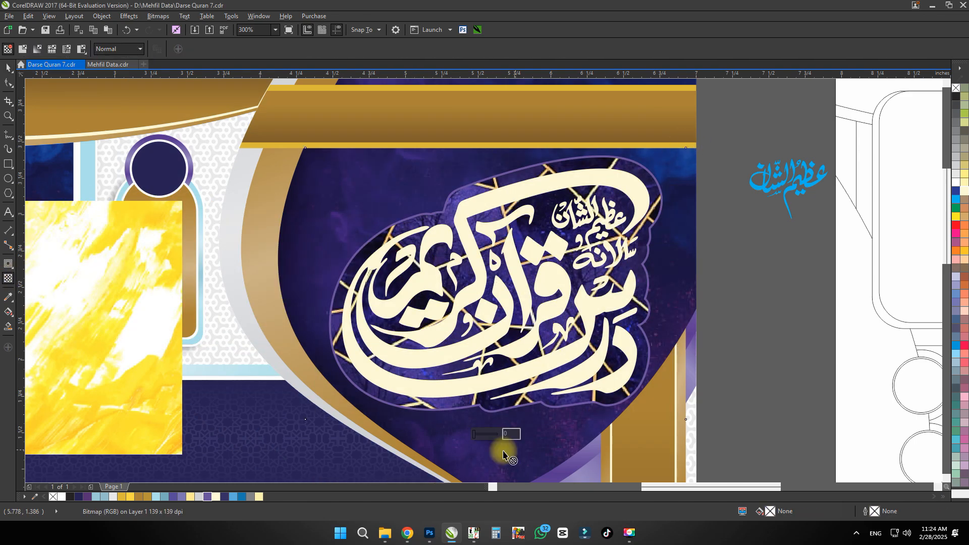
pyautogui.click(600, 309)
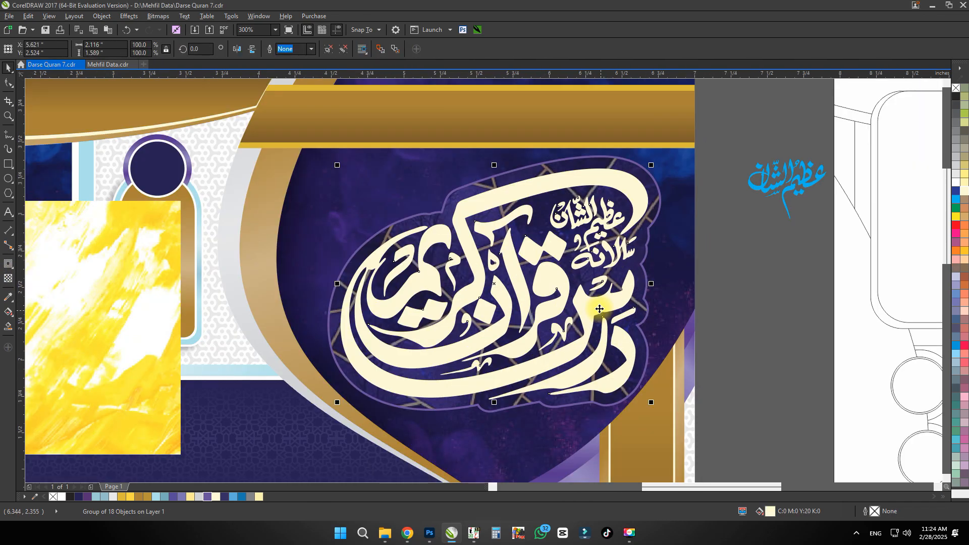
pyautogui.click(8, 278)
pyautogui.click(8, 49)
pyautogui.press('space')
pyautogui.click(535, 242)
pyautogui.scroll(-1, 513, 211)
pyautogui.scroll(1, 536, 241)
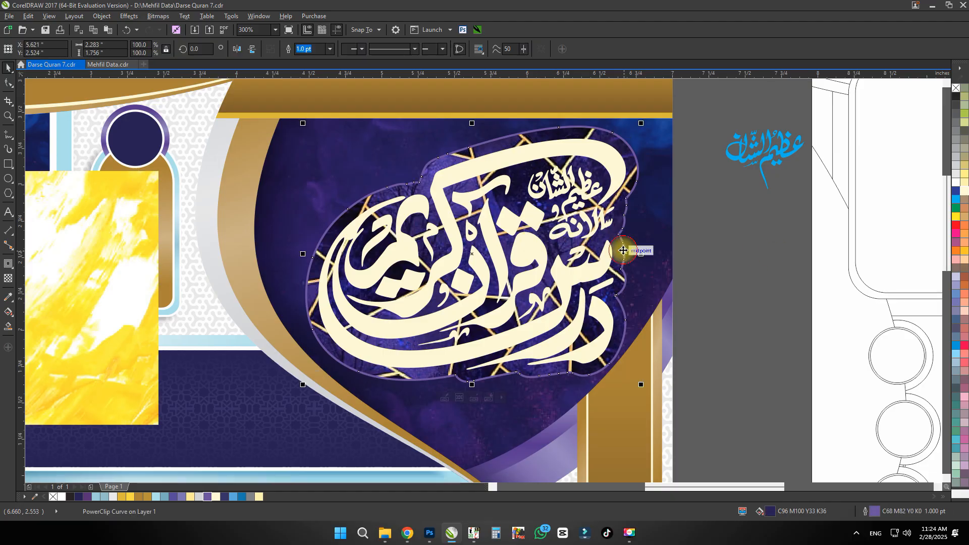
# Enter the calligraphy contour's PowerClip and open its polygon bitmap for editing in Photoshop.
pyautogui.keyDown('ctrl'); pyautogui.click(624, 251); pyautogui.keyUp('ctrl')
pyautogui.scroll(-5, 676, 367)
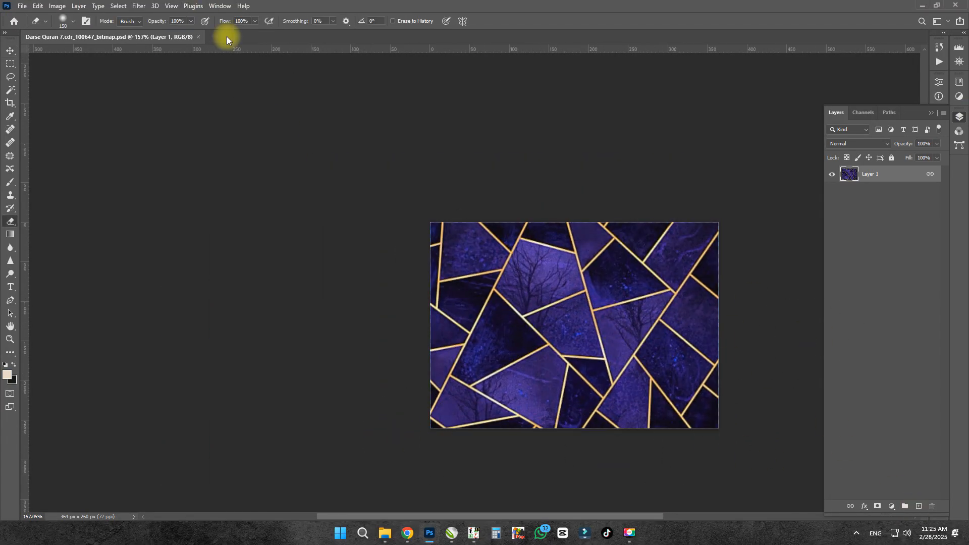
# Erase part of the purple polygon bitmap with a soft Eraser and save it back to the drawing.
pyautogui.hotkey('ctrl', 'z')
pyautogui.moveTo(710, 426)
pyautogui.mouseDown()
pyautogui.moveTo(552, 342)
pyautogui.moveTo(647, 341)
pyautogui.mouseUp()
pyautogui.hotkey('ctrl', 's')
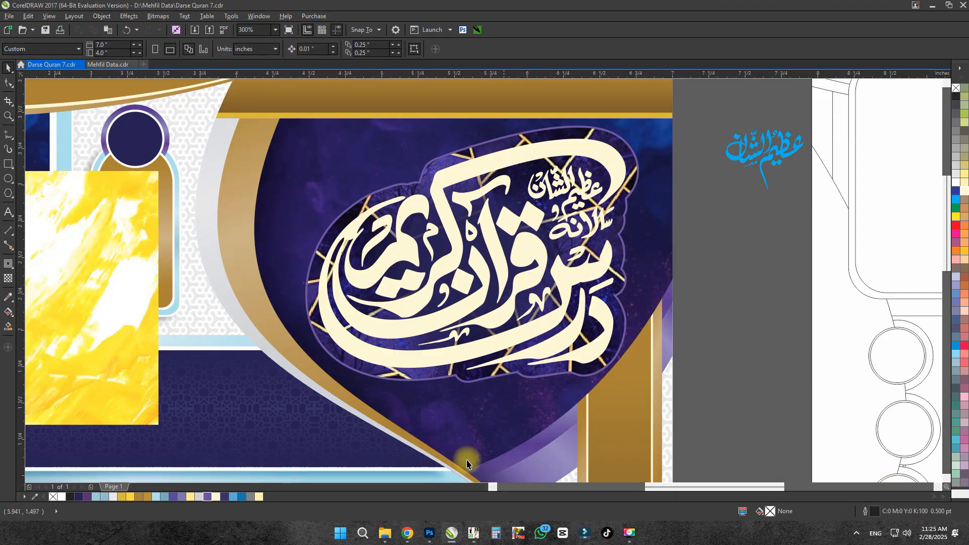
# Place the yellow texture inside the calligraphy and give it a Multiply drop shadow with opacity 90 and feather 5, choosing the shadow colour.
pyautogui.press('space')
pyautogui.click(581, 354)
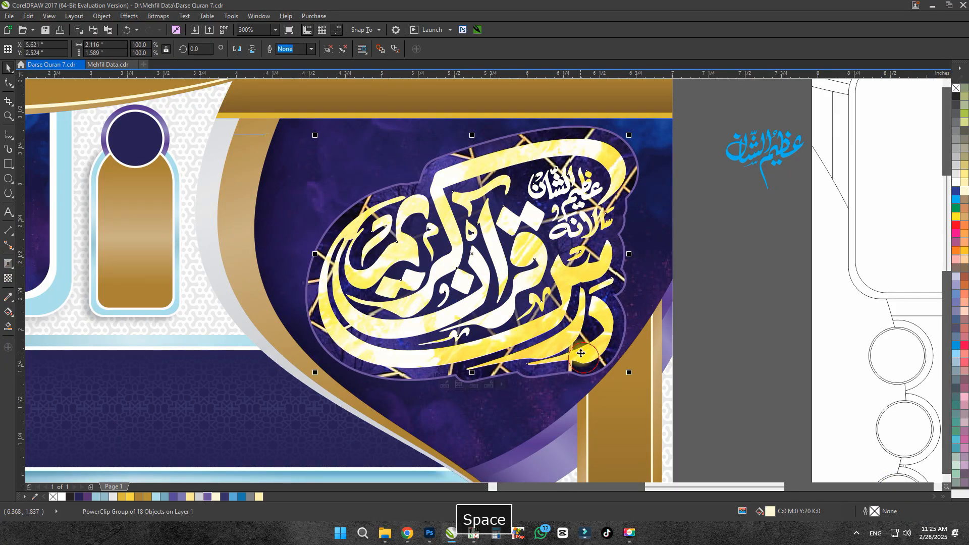
pyautogui.moveTo(481, 287); pyautogui.dragTo(484, 294)
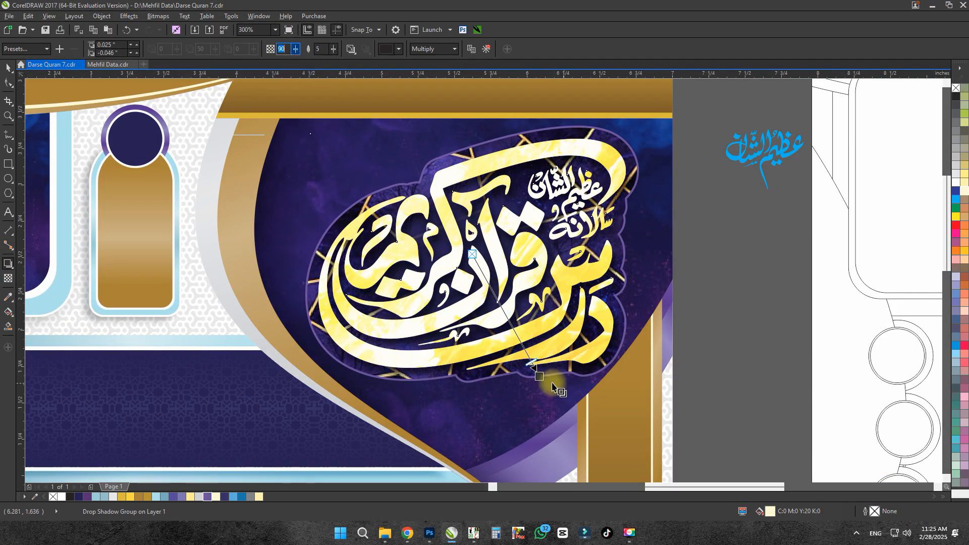
pyautogui.scroll(1, 550, 389)
pyautogui.moveTo(535, 357); pyautogui.dragTo(530, 352)
pyautogui.scroll(-1, 530, 371)
pyautogui.click(399, 49)
pyautogui.click(420, 75)
# Add a drop shadow to the purple-outlined contour behind the calligraphy and save the drawing.
pyautogui.press('space')
pyautogui.click(562, 364)
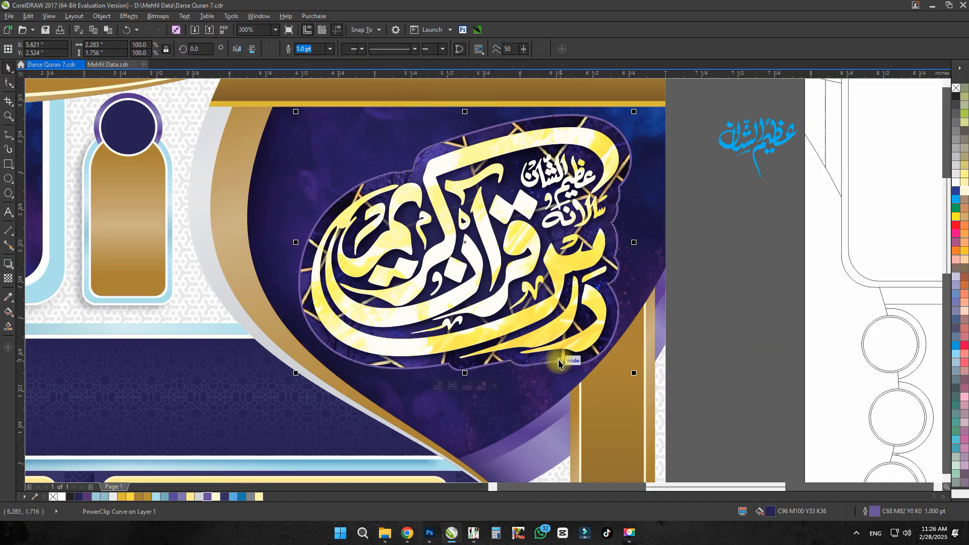
pyautogui.press('space')
pyautogui.moveTo(470, 329); pyautogui.dragTo(478, 342)
pyautogui.scroll(-2, 516, 341)
pyautogui.hotkey('ctrl', 's')
pyautogui.press('F2')
pyautogui.moveTo(584, 361); pyautogui.dragTo(423, 231)
pyautogui.scroll(-4, 469, 297)
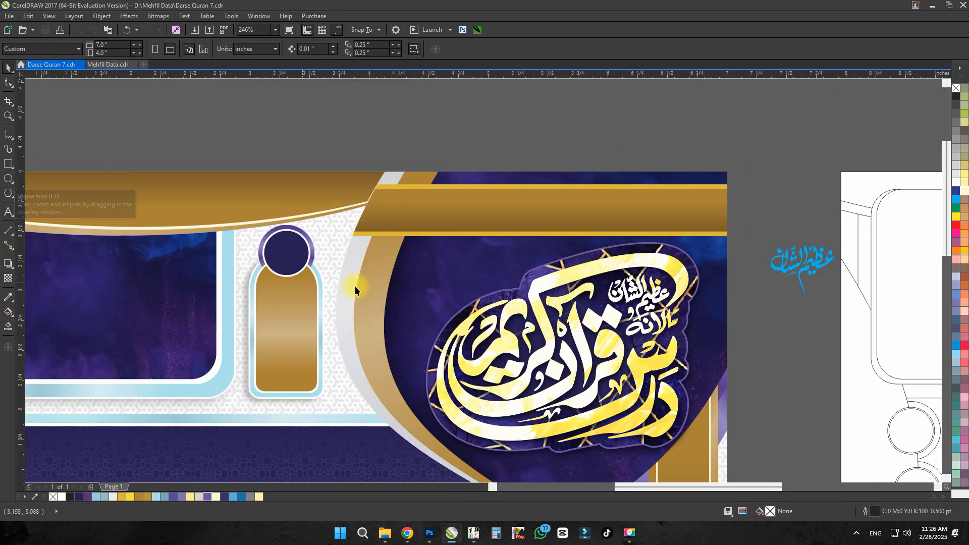
pyautogui.hotkey('ctrl', 'z')
pyautogui.hotkey('ctrl', 'z')
pyautogui.hotkey('ctrl', 'z')
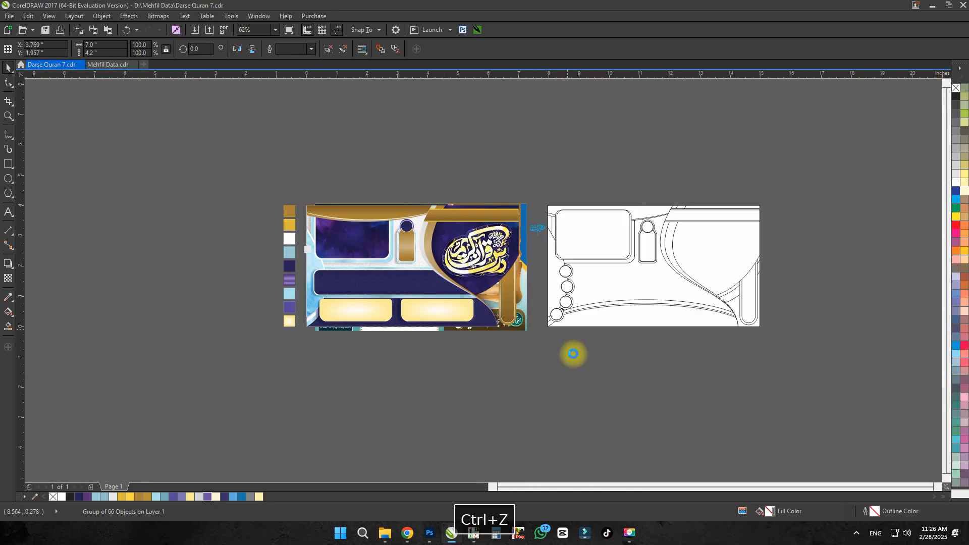
pyautogui.hotkey('ctrl', 'shift', 'z')
pyautogui.hotkey('ctrl', 'shift', 'z')
pyautogui.hotkey('ctrl', 'shift', 'z')
# Place a copy of the white Urdu Ramadan heading just above the poster and delete the words عظیم الشان from it.
pyautogui.press('space')
pyautogui.moveTo(534, 107); pyautogui.dragTo(521, 205)
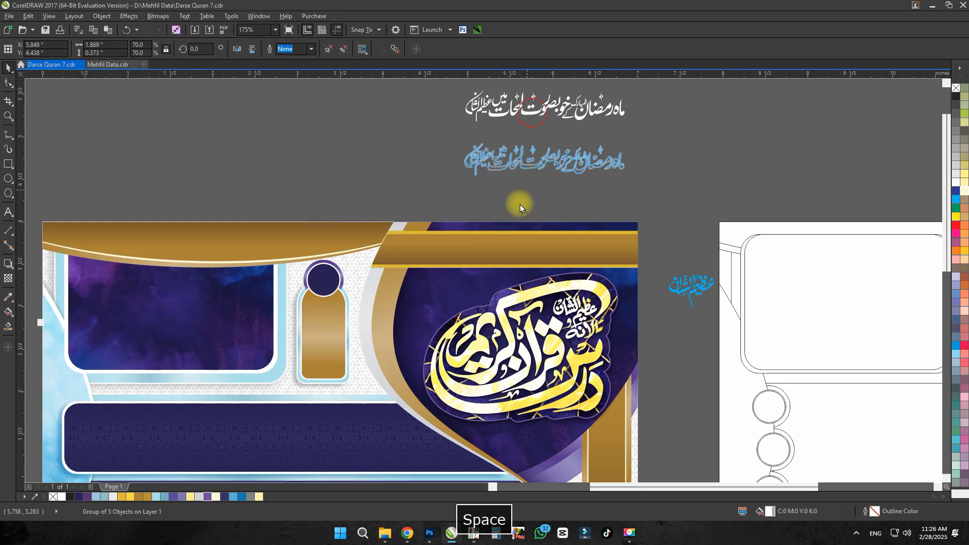
pyautogui.press('F2')
pyautogui.moveTo(657, 311); pyautogui.dragTo(381, 136)
pyautogui.click(387, 226)
pyautogui.press('Delete')
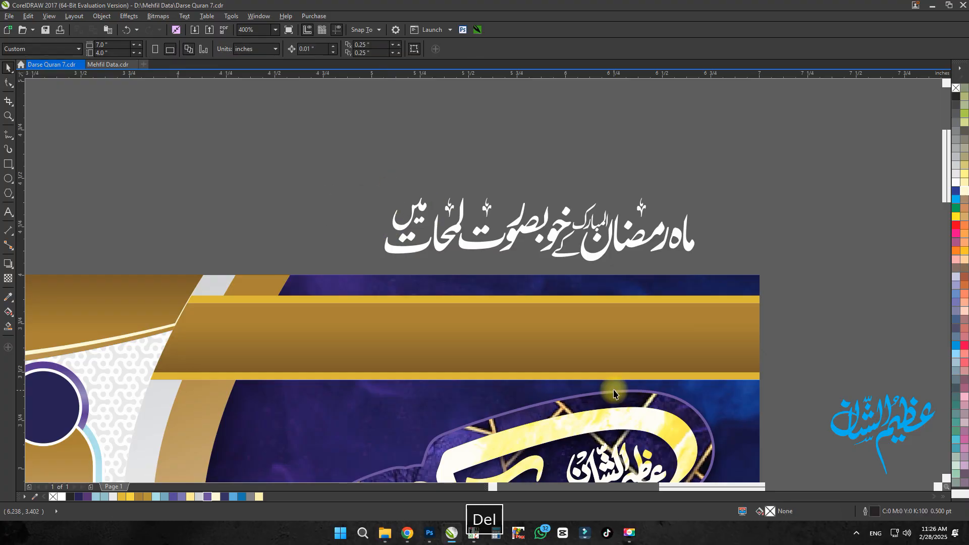
# Switch to InPage and replace its text with the line ماہِ رمضان المبارک کی پُرنور ساعتوں میں.
pyautogui.click(474, 533)
pyautogui.hotkey('ctrl', 'a')
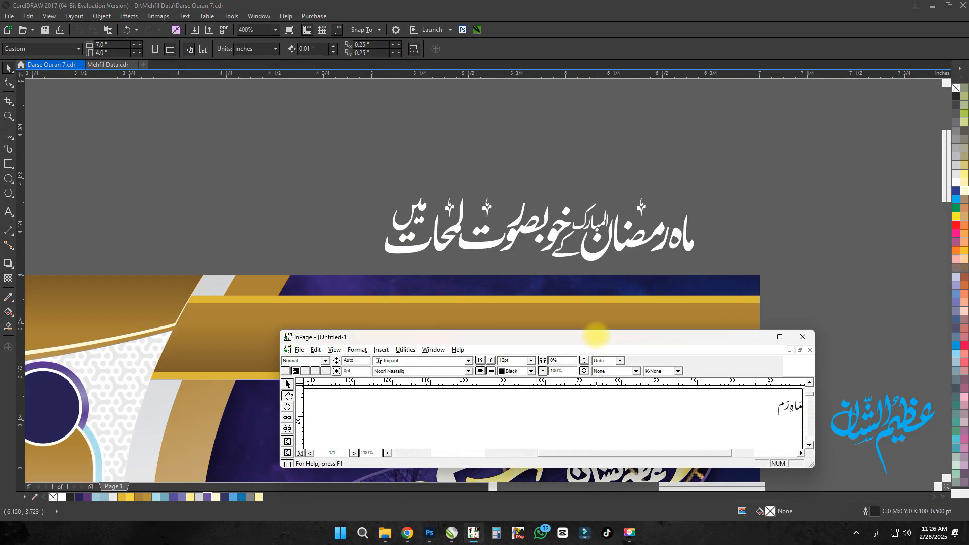
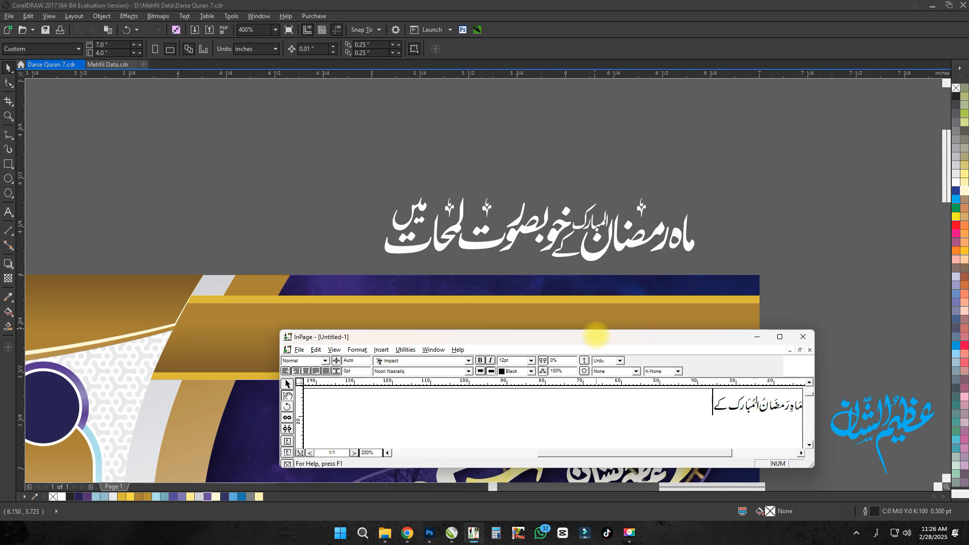
pyautogui.write('ُرنور ساعتوں میں')
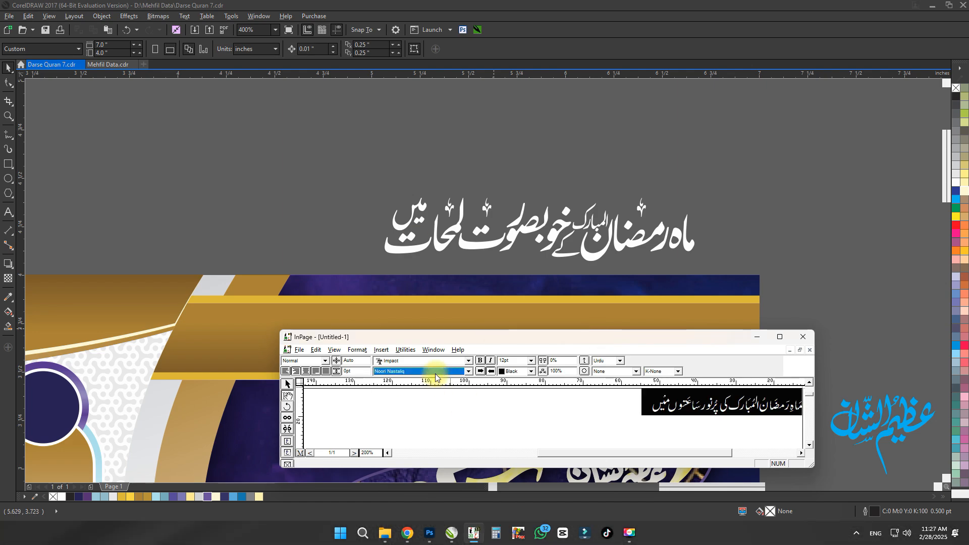
# Change the Urdu font of the Ramadan line and cut the line for use in the poster.
pyautogui.write('m')
pyautogui.click(300, 350)
pyautogui.click(325, 469)
pyautogui.hotkey('ctrl', 'x')
# Return to CorelDRAW, paste the Ramadan line above the poster, ungroup it, and delete the earlier white heading below it.
pyautogui.click(718, 164)
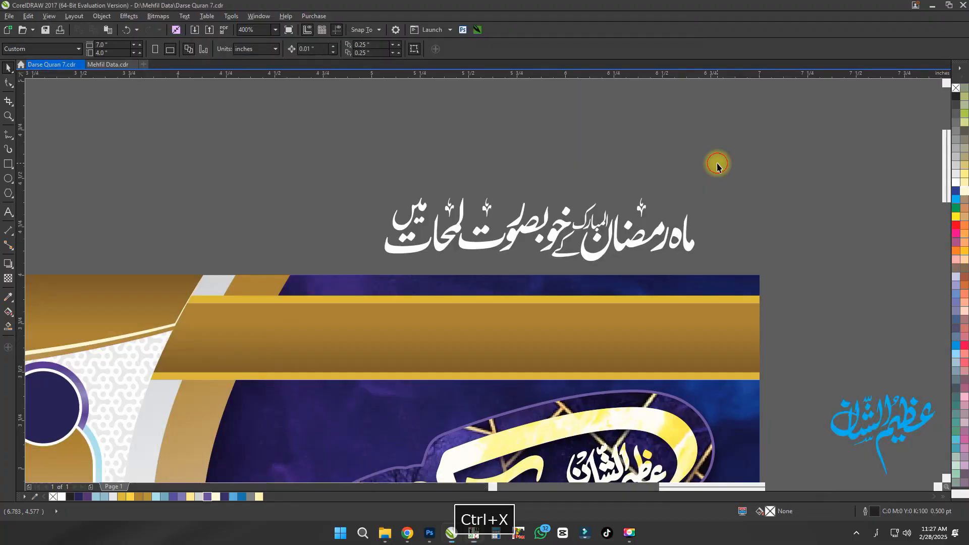
pyautogui.hotkey('ctrl', 'v')
pyautogui.moveTo(647, 357); pyautogui.dragTo(731, 154)
pyautogui.hotkey('ctrl', 'u')
pyautogui.moveTo(736, 301); pyautogui.dragTo(411, 364)
pyautogui.press('Delete')
# Select the opening letters ما of the pasted Ramadan line together with their vowel mark.
pyautogui.scroll(2, 745, 257)
pyautogui.moveTo(828, 164); pyautogui.dragTo(669, 348)
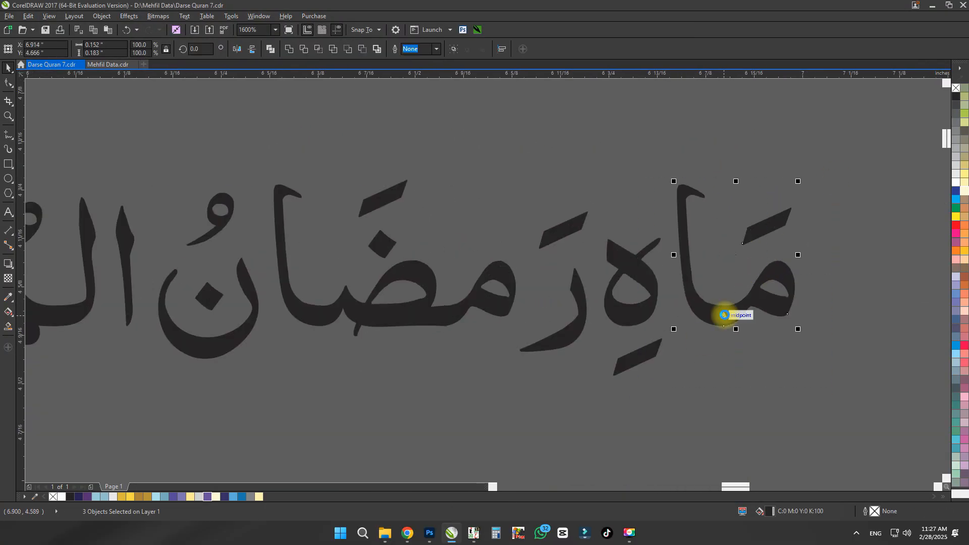
# Close the gaps between the letters of ماہِ and رَمضان by moving the letter pieces together.
pyautogui.moveTo(724, 315); pyautogui.dragTo(712, 316)
pyautogui.scroll(1, 622, 308)
pyautogui.moveTo(524, 363); pyautogui.dragTo(531, 312)
pyautogui.scroll(-2, 679, 290)
pyautogui.moveTo(625, 191); pyautogui.dragTo(491, 343)
pyautogui.moveTo(517, 288); pyautogui.dragTo(537, 283)
pyautogui.click(709, 298)
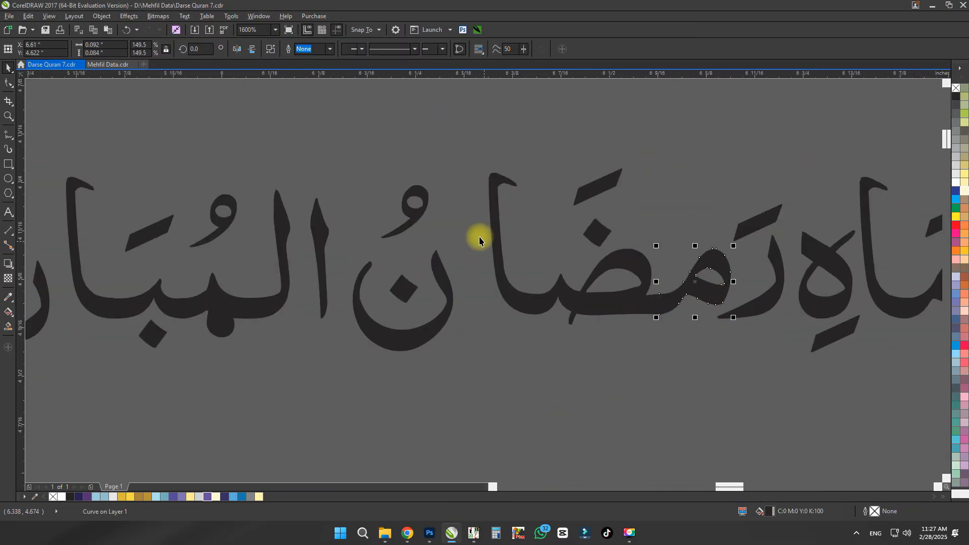
# Tighten the spacing of رمضانُ and move the following alif close beside its final ن.
pyautogui.scroll(1, 429, 243)
pyautogui.moveTo(437, 294); pyautogui.dragTo(500, 259)
pyautogui.moveTo(404, 196); pyautogui.dragTo(473, 195)
pyautogui.moveTo(310, 244); pyautogui.dragTo(537, 235)
pyautogui.moveTo(438, 261); pyautogui.dragTo(536, 252)
pyautogui.scroll(-1, 537, 251)
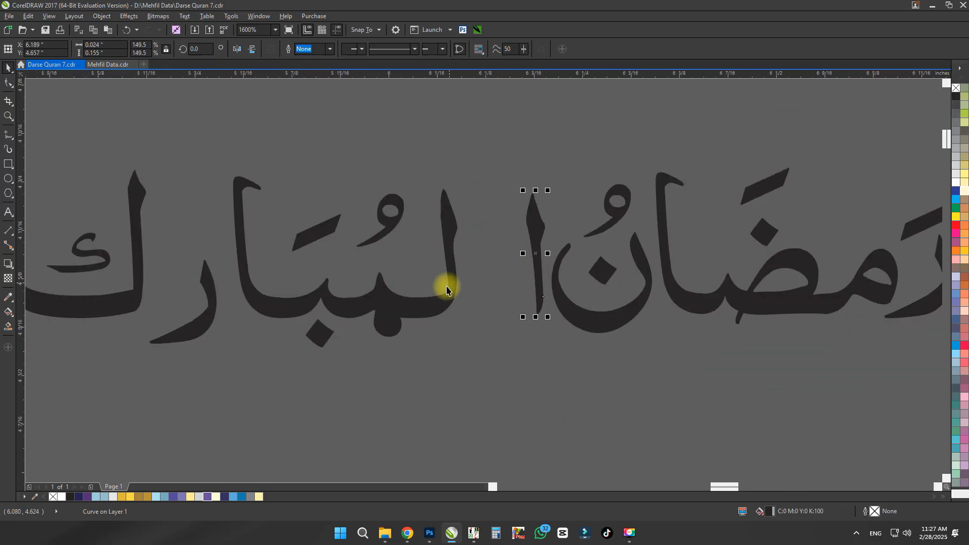
# Close the gaps in المبارک کی and move the remaining words up beside it.
pyautogui.moveTo(241, 361); pyautogui.dragTo(221, 363)
pyautogui.moveTo(364, 309); pyautogui.dragTo(425, 283)
pyautogui.moveTo(349, 306); pyautogui.dragTo(613, 271)
pyautogui.scroll(-1, 446, 282)
pyautogui.click(488, 292)
pyautogui.scroll(1, 191, 276)
pyautogui.scroll(-3, 545, 305)
pyautogui.moveTo(534, 265); pyautogui.dragTo(450, 284)
pyautogui.scroll(2, 561, 306)
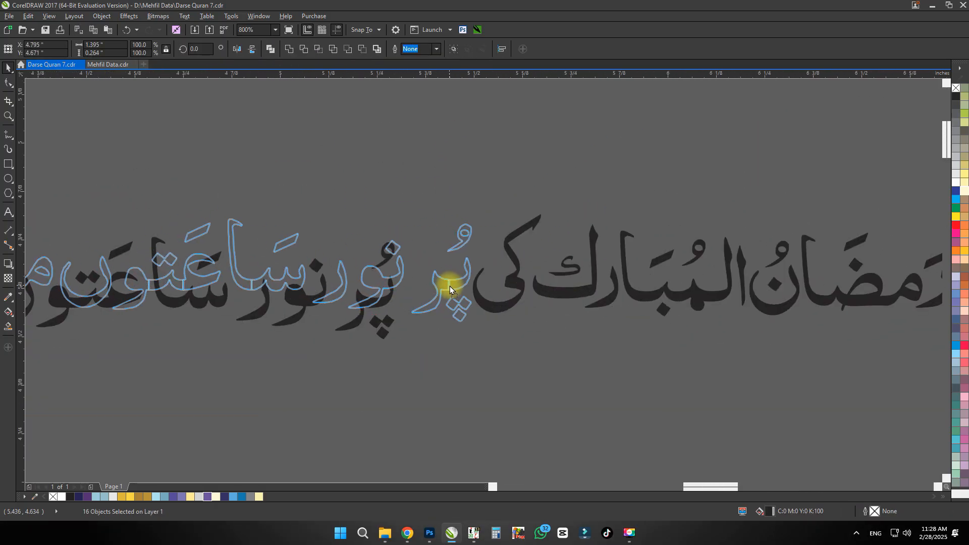
# Tighten the word پُر against کی and lower its pesh mark closer to the letters.
pyautogui.scroll(2, 408, 272)
pyautogui.moveTo(678, 479); pyautogui.dragTo(383, 147)
pyautogui.moveTo(653, 133); pyautogui.dragTo(644, 182)
pyautogui.scroll(-1, 562, 181)
pyautogui.moveTo(445, 244); pyautogui.dragTo(492, 245)
# Place a copy of the pesh mark from پُر above the word نور.
pyautogui.click(597, 180)
pyautogui.moveTo(597, 180); pyautogui.dragTo(488, 157)
pyautogui.rightClick(488, 157)
pyautogui.scroll(-1, 514, 270)
pyautogui.scroll(1, 424, 271)
# Move the final ر of نُور beside the و and align the bottoms of both letters.
pyautogui.moveTo(423, 271); pyautogui.dragTo(434, 271)
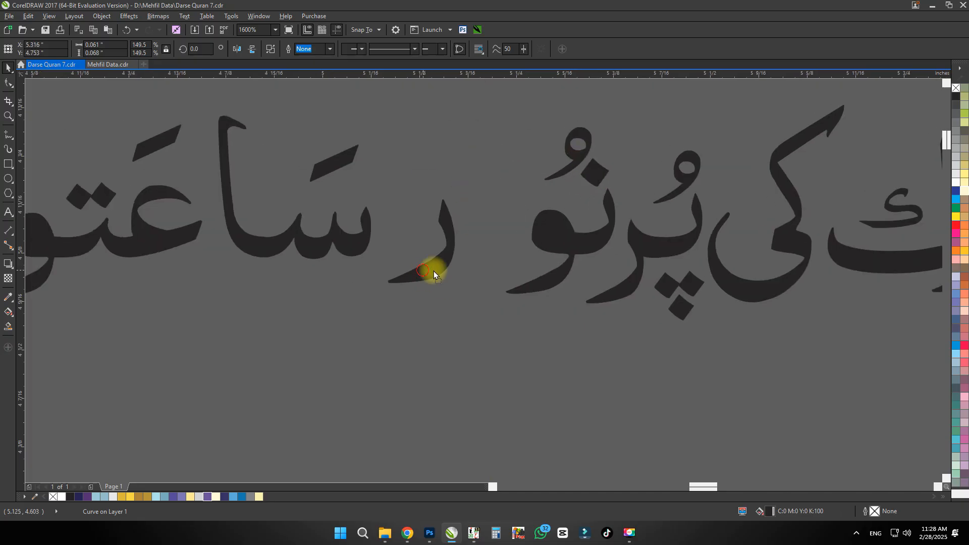
pyautogui.keyDown('shift'); pyautogui.click(578, 287); pyautogui.keyUp('shift')
pyautogui.press('b')
pyautogui.scroll(-1, 573, 309)
pyautogui.scroll(1, 457, 300)
# Move the parts of ساعتو together after نُور and weld the connected letters عتو.
pyautogui.moveTo(534, 305); pyautogui.dragTo(355, 110)
pyautogui.moveTo(490, 251); pyautogui.dragTo(596, 270)
pyautogui.click(570, 279)
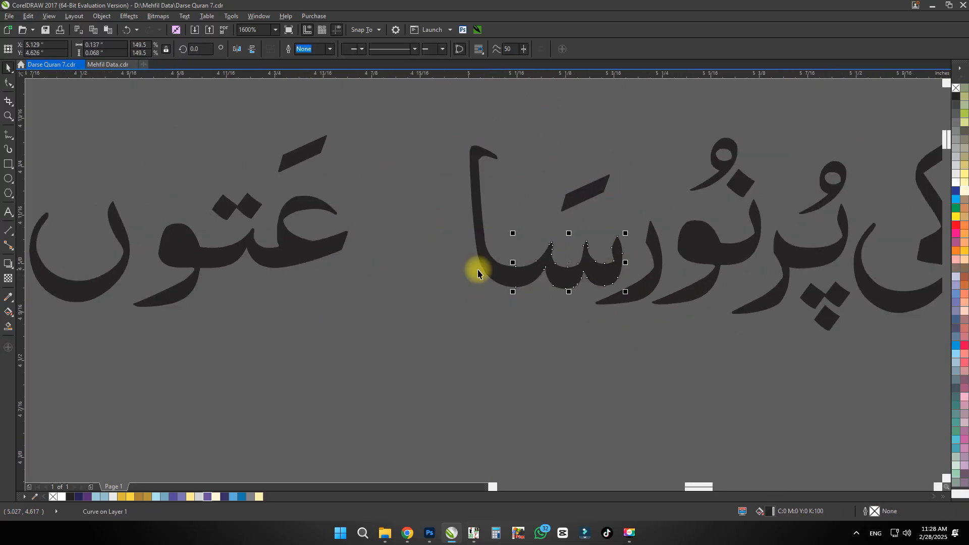
pyautogui.moveTo(428, 245); pyautogui.dragTo(431, 237)
pyautogui.keyDown('shift'); pyautogui.click(303, 243); pyautogui.keyUp('shift')
pyautogui.click(289, 49)
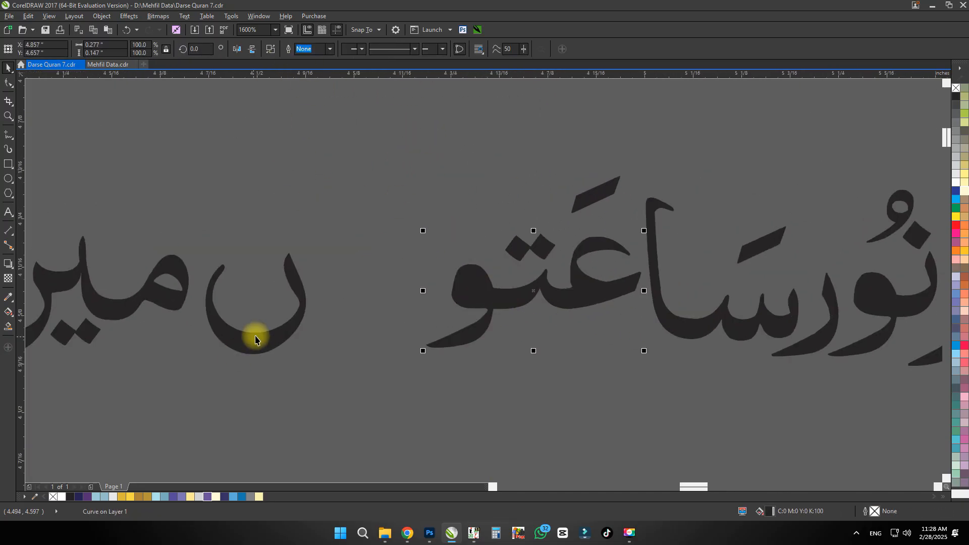
# Move the ں beside ساعتو and weld the connected letters of میں.
pyautogui.moveTo(255, 336); pyautogui.dragTo(389, 329)
pyautogui.click(285, 304)
pyautogui.keyDown('shift'); pyautogui.click(244, 304); pyautogui.keyUp('shift')
pyautogui.hotkey('ctrl', 'z')
pyautogui.click(285, 50)
pyautogui.scroll(-1, 183, 313)
pyautogui.scroll(1, 426, 274)
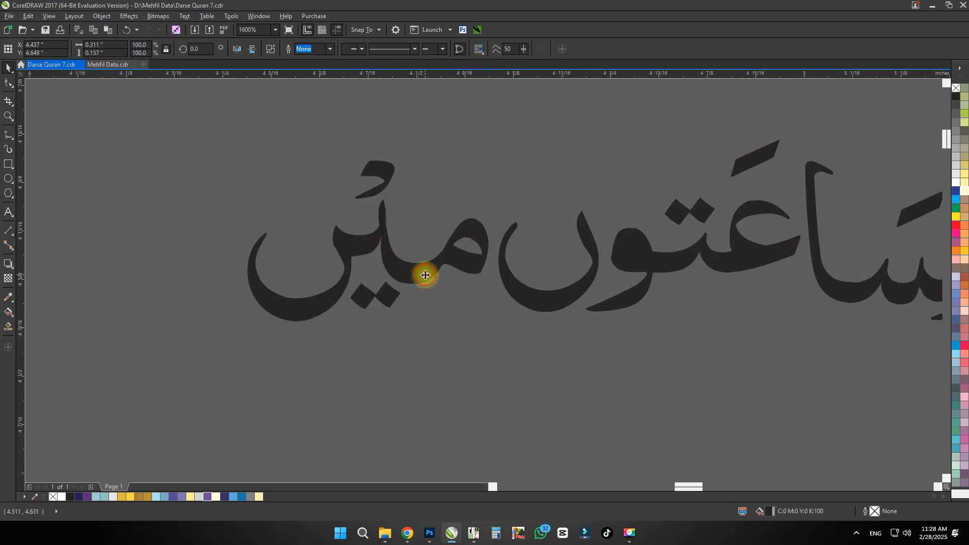
# Place the grouped Ramadan headline on the gold banner, fill it white and save the file.
pyautogui.scroll(-4, 401, 320)
pyautogui.scroll(2, 372, 322)
pyautogui.scroll(-1, 394, 323)
pyautogui.click(438, 327)
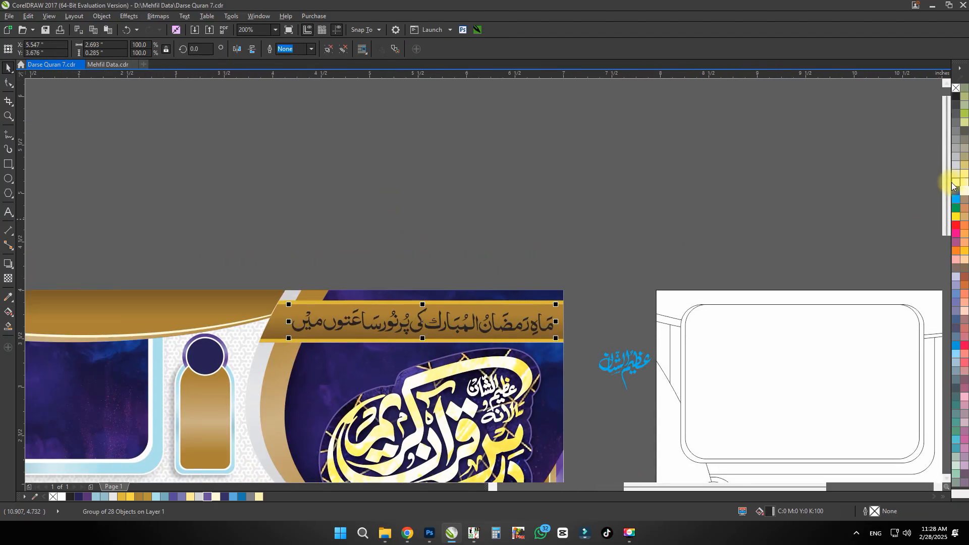
pyautogui.click(957, 182)
pyautogui.click(541, 248)
pyautogui.hotkey('ctrl', 's')
# Recolor the offset copy behind the white headline to a darker brown as its shadow.
pyautogui.scroll(5, 631, 297)
pyautogui.click(417, 322)
pyautogui.click(147, 498)
pyautogui.scroll(-1, 598, 233)
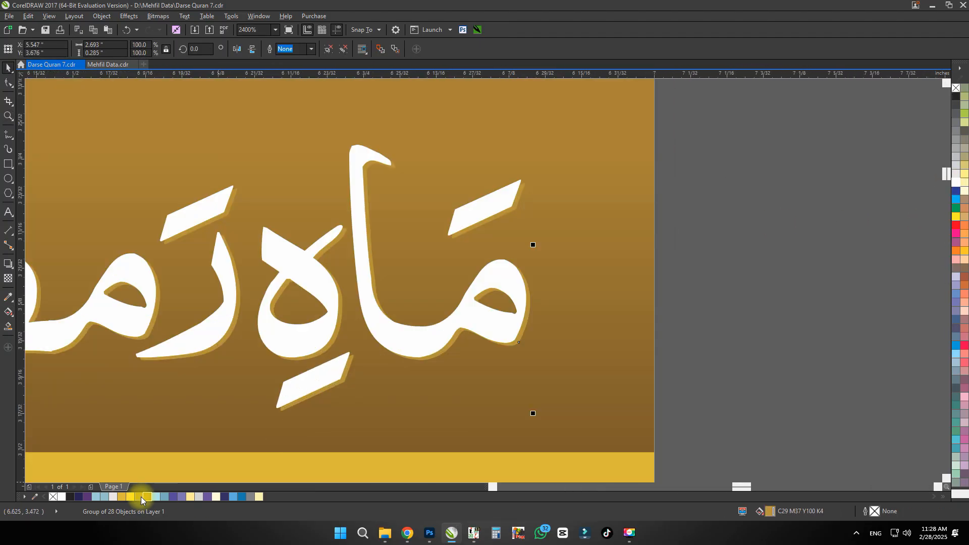
pyautogui.click(139, 496)
# Weld the two overlapping letter pieces of ما at the start of the headline.
pyautogui.scroll(-1, 484, 329)
pyautogui.click(491, 334)
pyautogui.scroll(1, 490, 333)
pyautogui.keyDown('ctrl'); pyautogui.keyDown('shift'); pyautogui.click(447, 331); pyautogui.keyUp('shift'); pyautogui.keyUp('ctrl')
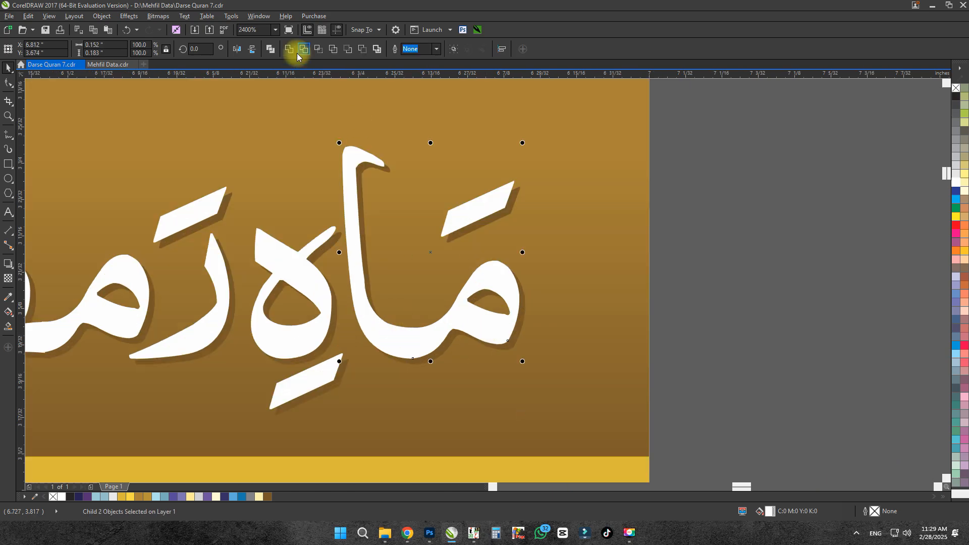
pyautogui.click(298, 51)
# Group the white headline together with its brown shadow copy.
pyautogui.scroll(-2, 484, 212)
pyautogui.scroll(1, 477, 238)
pyautogui.scroll(-2, 588, 239)
pyautogui.moveTo(584, 192); pyautogui.dragTo(164, 258)
pyautogui.hotkey('ctrl', 'g')
# Add a drop shadow to the gold headline banner with opacity 50, feathering 15 and a dark blue color.
pyautogui.click(665, 245)
pyautogui.click(560, 243)
pyautogui.moveTo(375, 227); pyautogui.dragTo(357, 268)
pyautogui.click(8, 263)
pyautogui.scroll(1, 359, 255)
pyautogui.scroll(-1, 337, 280)
pyautogui.click(399, 48)
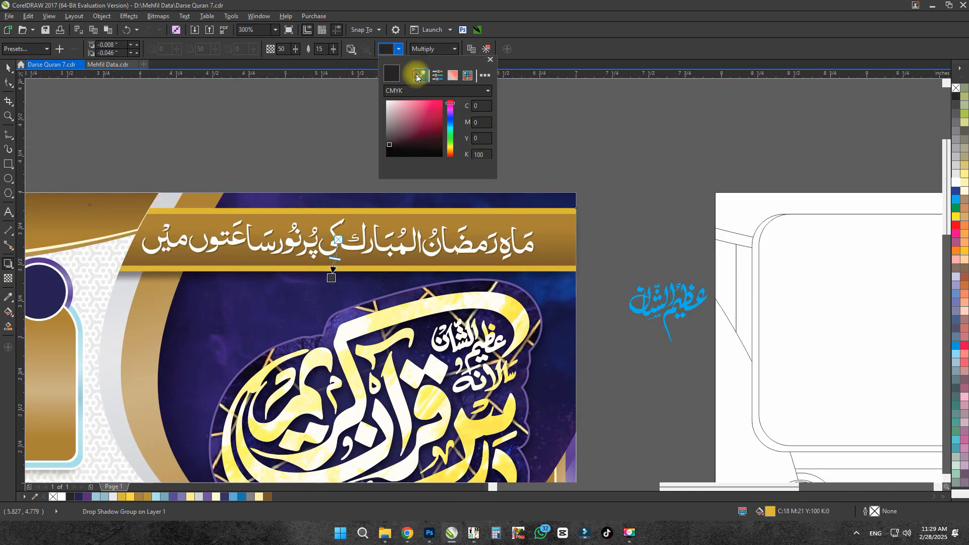
pyautogui.click(655, 311)
# Break the drop shadow apart from the gold headline banner and delete the surplus piece.
pyautogui.press('space')
pyautogui.click(155, 277)
pyautogui.moveTo(156, 276); pyautogui.dragTo(275, 302)
pyautogui.hotkey('ctrl', 'k')
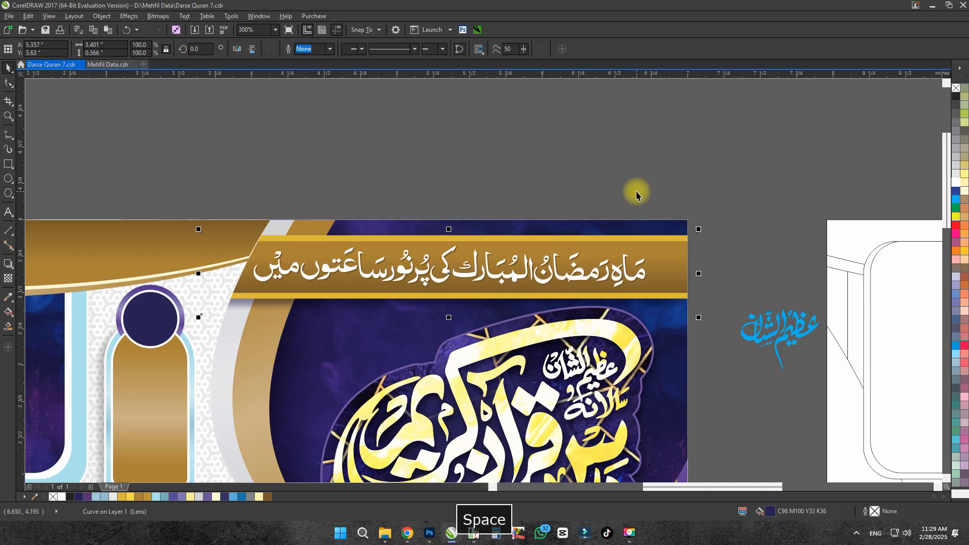
pyautogui.press('Delete')
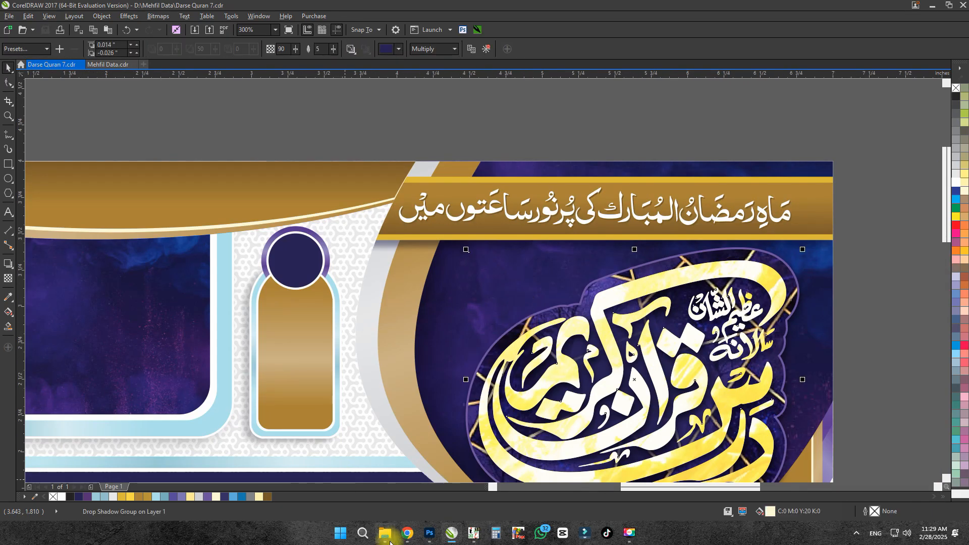
# Bring the blue and orange flower from the Flower PSD folder into the design, scaled to 5% over the calligraphy's upper-left edge.
pyautogui.click(387, 538)
pyautogui.press('Home')
pyautogui.doubleClick(206, 105)
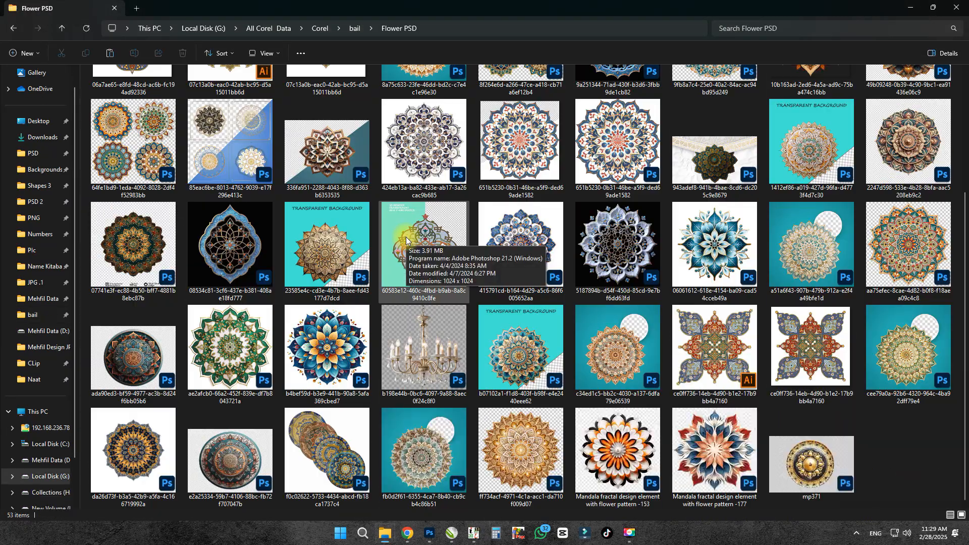
pyautogui.moveTo(407, 240); pyautogui.dragTo(766, 218)
pyautogui.hotkey('alt', 'Tab')
pyautogui.write('5')
pyautogui.press('Return')
pyautogui.moveTo(652, 104); pyautogui.dragTo(522, 333)
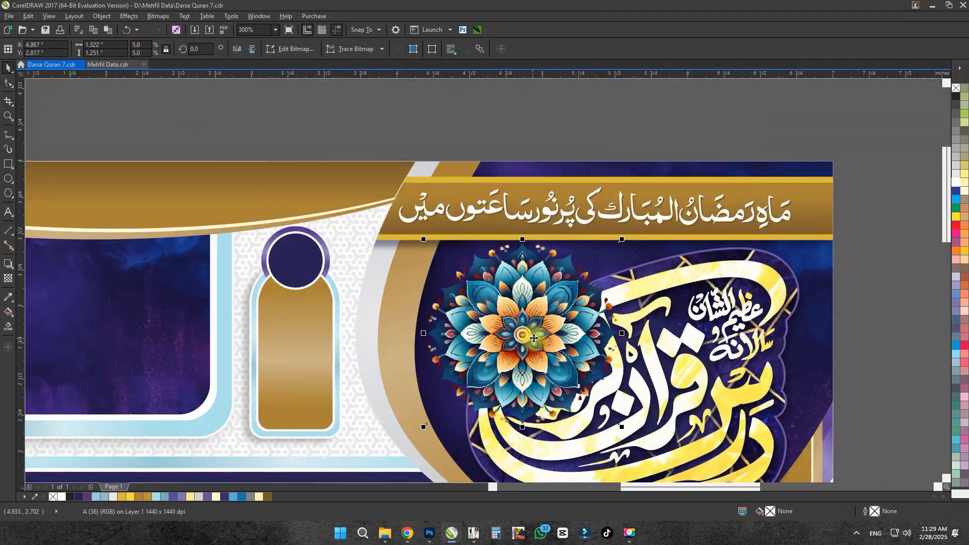
# Reduce the flower to 4% scale and shift the hue of its blue channel.
pyautogui.moveTo(621, 429); pyautogui.dragTo(582, 391)
pyautogui.moveTo(511, 300); pyautogui.dragTo(520, 299)
pyautogui.hotkey('ctrl', 'shift', 'u')
pyautogui.moveTo(513, 189); pyautogui.dragTo(686, 163)
pyautogui.click(702, 203)
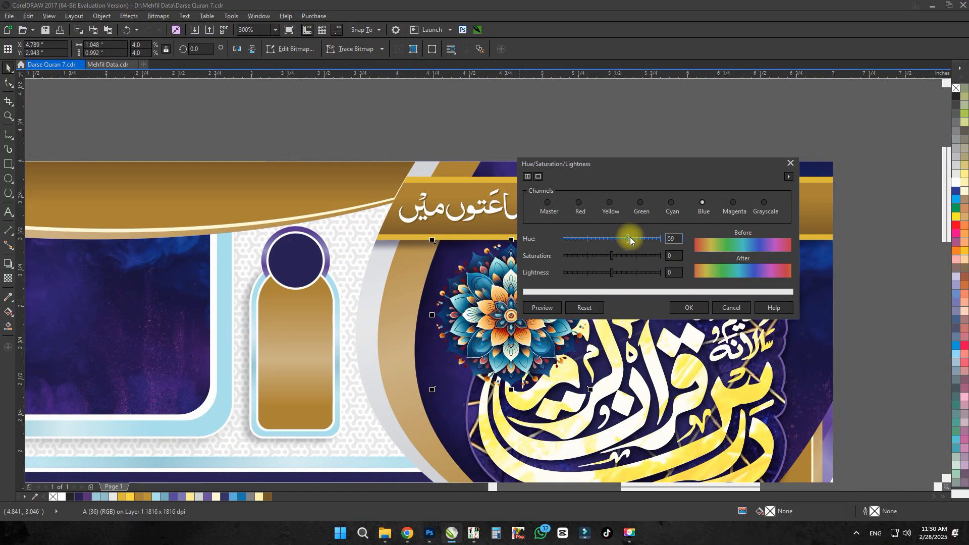
pyautogui.click(689, 307)
# Enlarge the flower slightly and nudge it into place behind the calligraphy's upper-left edge.
pyautogui.scroll(-1, 535, 297)
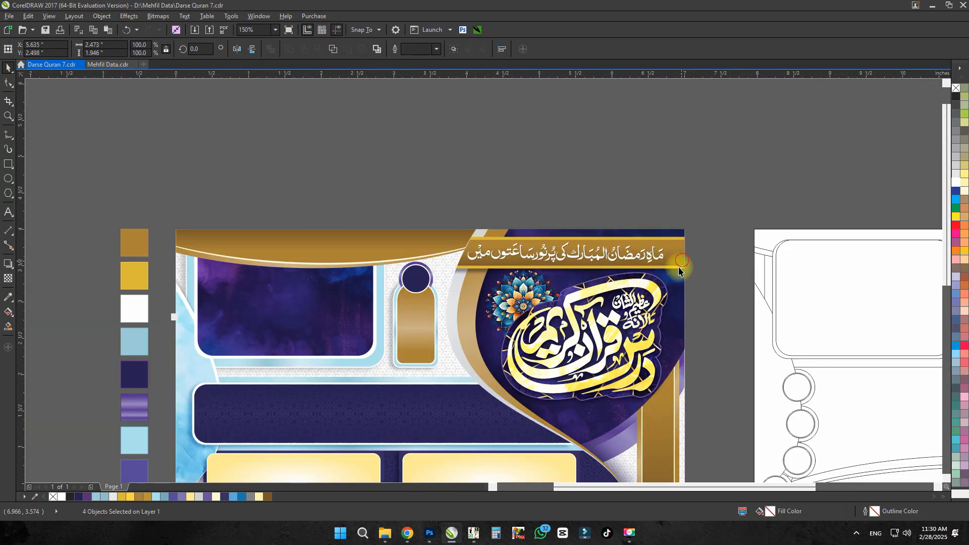
pyautogui.hotkey('ctrl', 'z')
pyautogui.scroll(1, 489, 283)
pyautogui.click(520, 326)
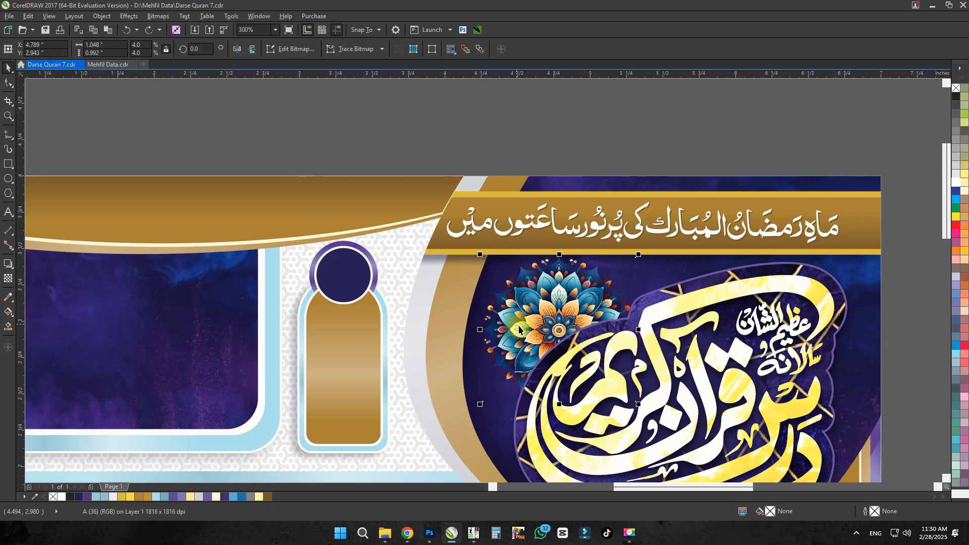
pyautogui.moveTo(639, 404); pyautogui.dragTo(645, 411)
pyautogui.moveTo(577, 370); pyautogui.dragTo(574, 373)
# Apply a linear fading transparency to the flower at about -54.5° so it blends in toward the calligraphy.
pyautogui.press('space')
pyautogui.scroll(-1, 506, 327)
pyautogui.click(550, 204)
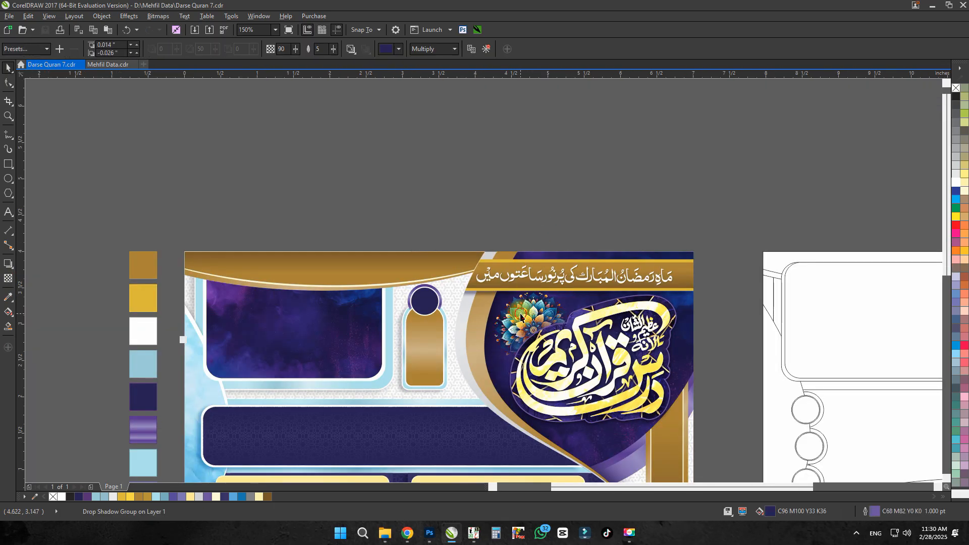
pyautogui.press('space')
pyautogui.scroll(1, 561, 372)
pyautogui.scroll(-1, 541, 342)
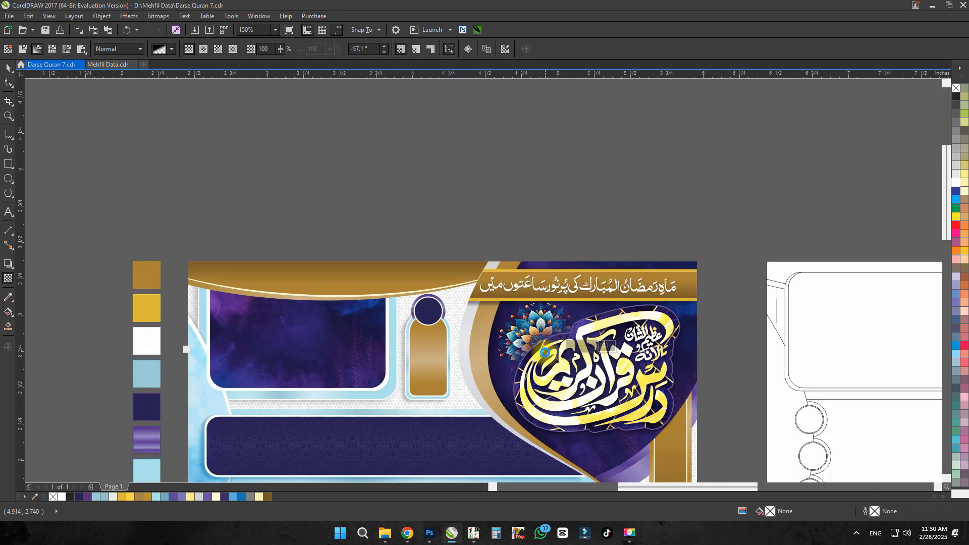
pyautogui.press('space')
pyautogui.click(539, 210)
pyautogui.scroll(1, 545, 308)
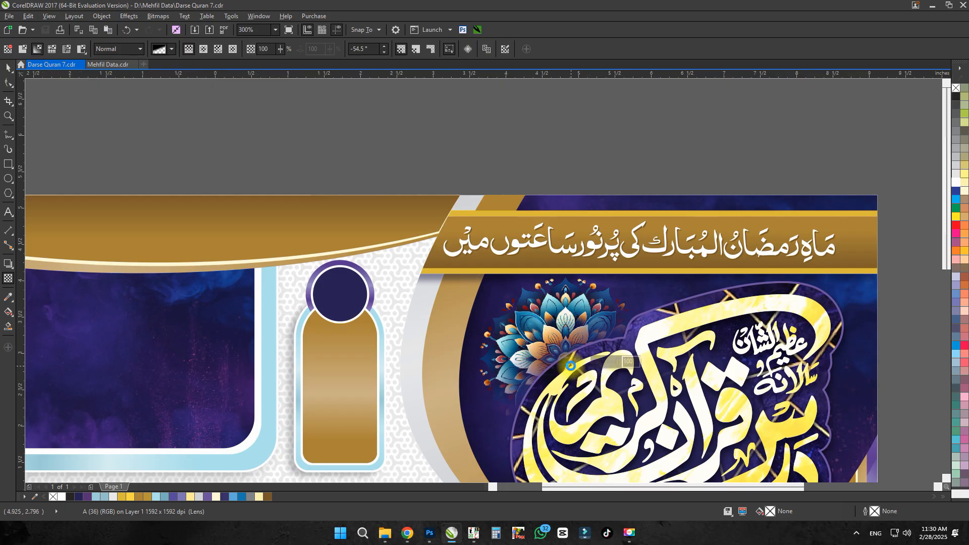
pyautogui.scroll(-1, 571, 366)
pyautogui.press('space')
pyautogui.click(569, 256)
# Place a vertically mirrored copy of the flower below the calligraphy and reduce it to about 3.9% scale.
pyautogui.scroll(-1, 569, 256)
pyautogui.press('F2')
pyautogui.moveTo(374, 245); pyautogui.dragTo(767, 429)
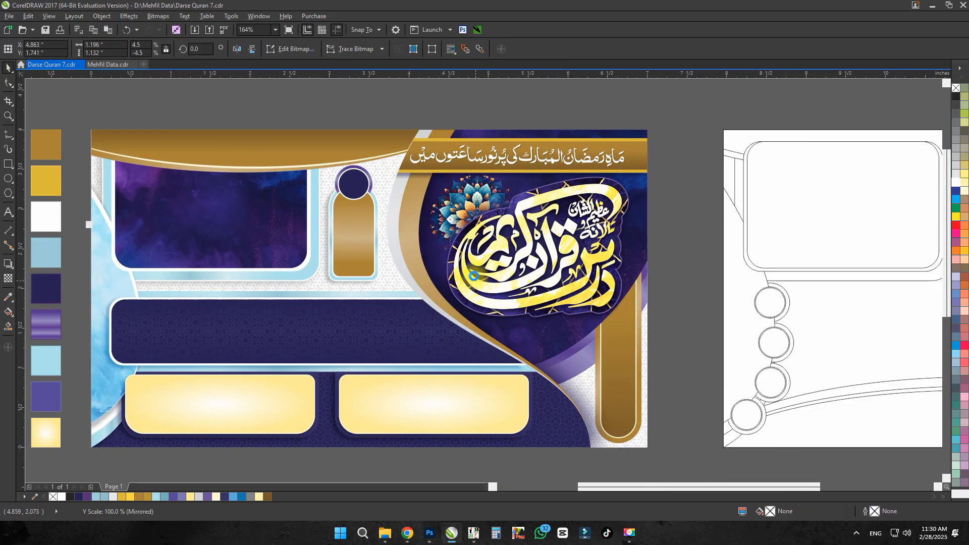
pyautogui.moveTo(478, 309); pyautogui.dragTo(538, 318)
pyautogui.moveTo(488, 366); pyautogui.dragTo(499, 356)
# Fade the lower flower with a transparency and enlarge it to about 4.6% scale.
pyautogui.scroll(1, 588, 356)
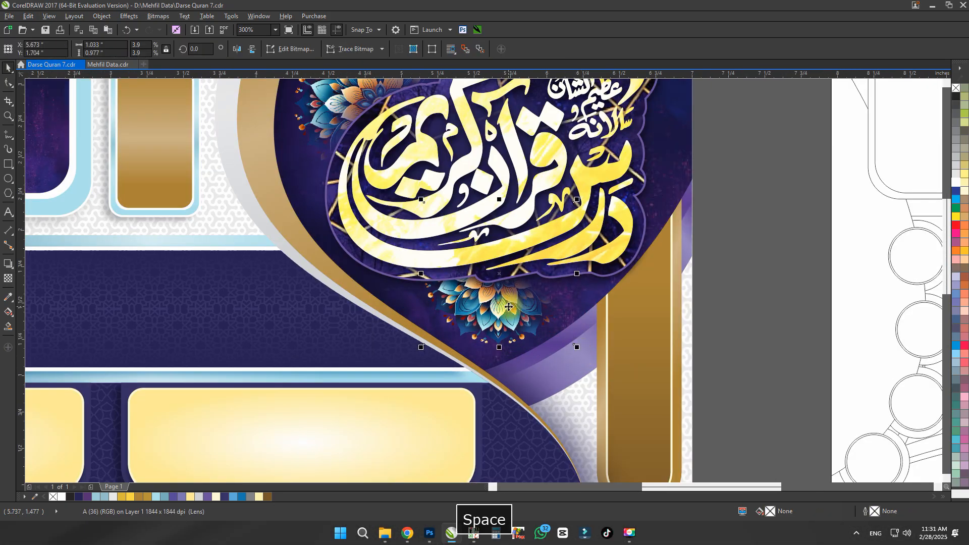
pyautogui.press('space')
pyautogui.click(634, 319)
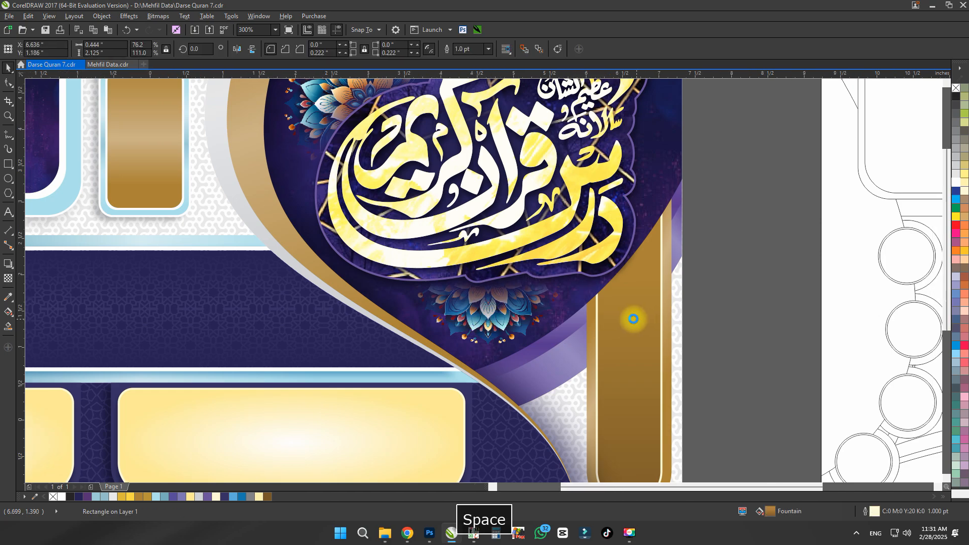
pyautogui.scroll(-1, 634, 318)
pyautogui.click(516, 275)
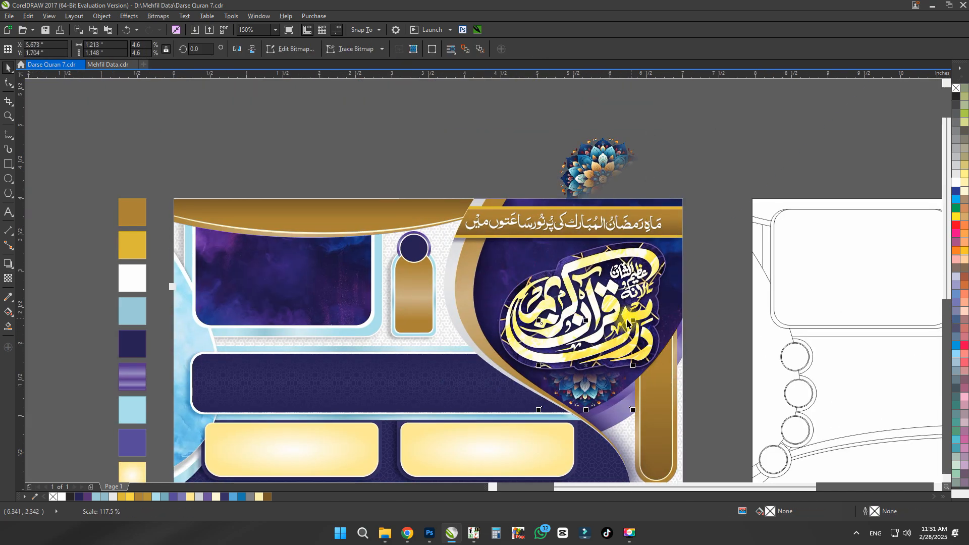
# Move the upper flower back to the calligraphy's upper-left edge and readjust its fading transparency.
pyautogui.moveTo(597, 167); pyautogui.dragTo(524, 260)
pyautogui.scroll(1, 524, 260)
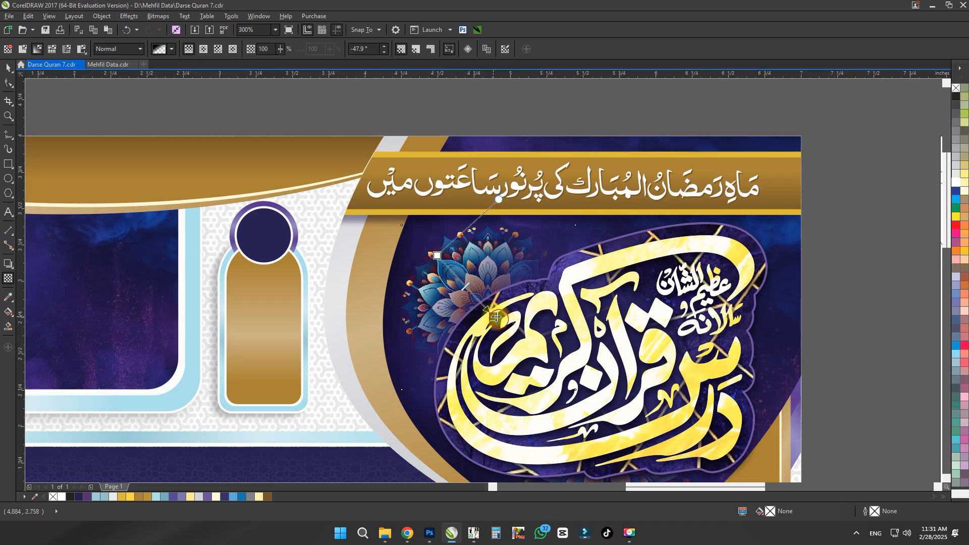
pyautogui.moveTo(496, 317); pyautogui.dragTo(491, 315)
pyautogui.press('space')
pyautogui.scroll(-1, 489, 315)
pyautogui.click(508, 183)
# Place the text 30 روزہ over the upper flower and rotate it by about 36.4°.
pyautogui.scroll(1, 460, 281)
pyautogui.scroll(-1, 472, 252)
pyautogui.scroll(2, 447, 187)
pyautogui.moveTo(587, 310); pyautogui.dragTo(460, 226)
pyautogui.moveTo(502, 198); pyautogui.dragTo(479, 155)
pyautogui.hotkey('ctrl', 'z')
pyautogui.doubleClick(460, 227)
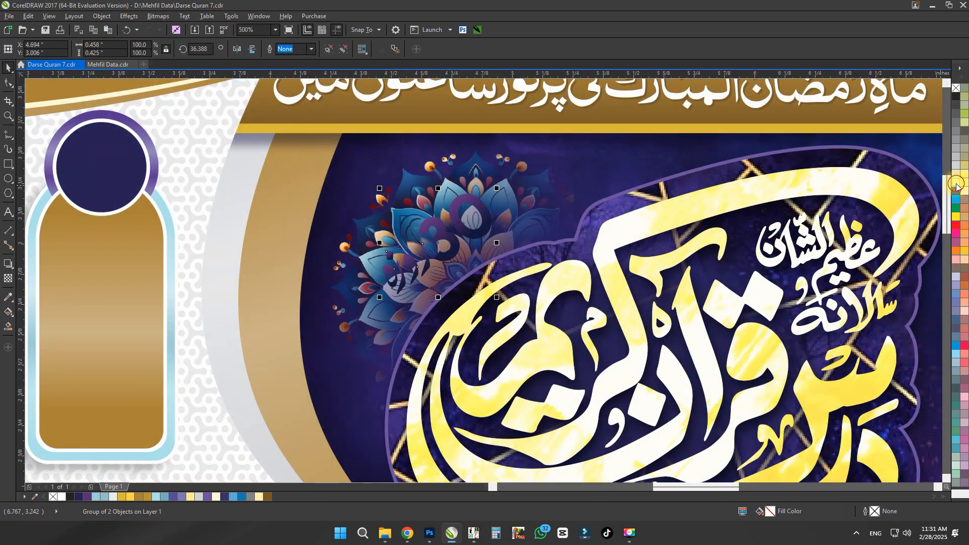
# Give the 30 روزہ text a white fill, a 2 pt dark blue outline and a dark blue drop shadow.
pyautogui.rightClick(78, 498)
pyautogui.press('F12')
pyautogui.click(474, 359)
pyautogui.hotkey('ctrl', '7')
# Adjust the position of the 30 روزہ text on the flower and save the file.
pyautogui.moveTo(458, 262); pyautogui.dragTo(511, 274)
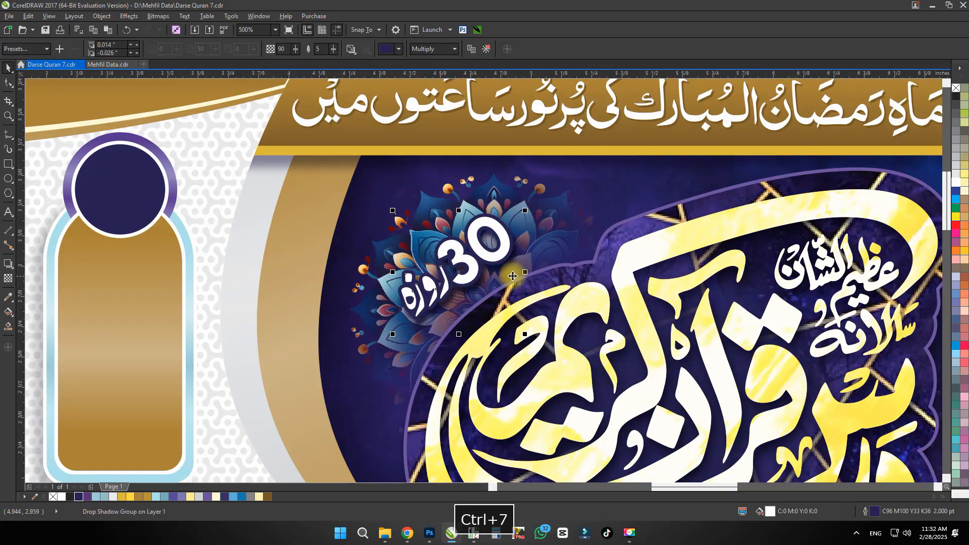
pyautogui.scroll(-2, 656, 276)
pyautogui.click(584, 197)
pyautogui.hotkey('ctrl', 's')
pyautogui.scroll(-2, 604, 187)
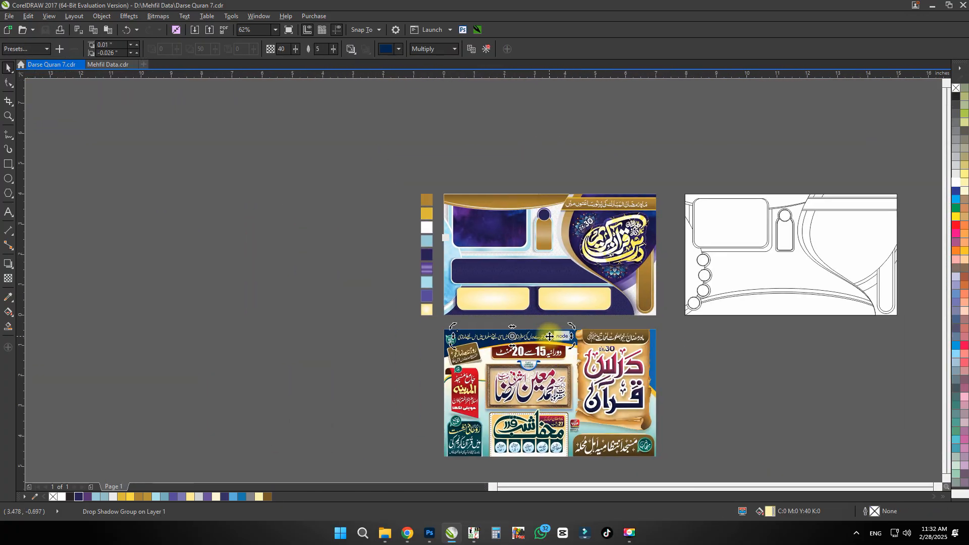
# Move the white Urdu verse line from the reference onto the gold top banner and give its shadow a dark brown colour, C44 M56 Y100 K32.
pyautogui.moveTo(549, 336); pyautogui.dragTo(530, 196)
pyautogui.scroll(4, 536, 191)
pyautogui.click(399, 49)
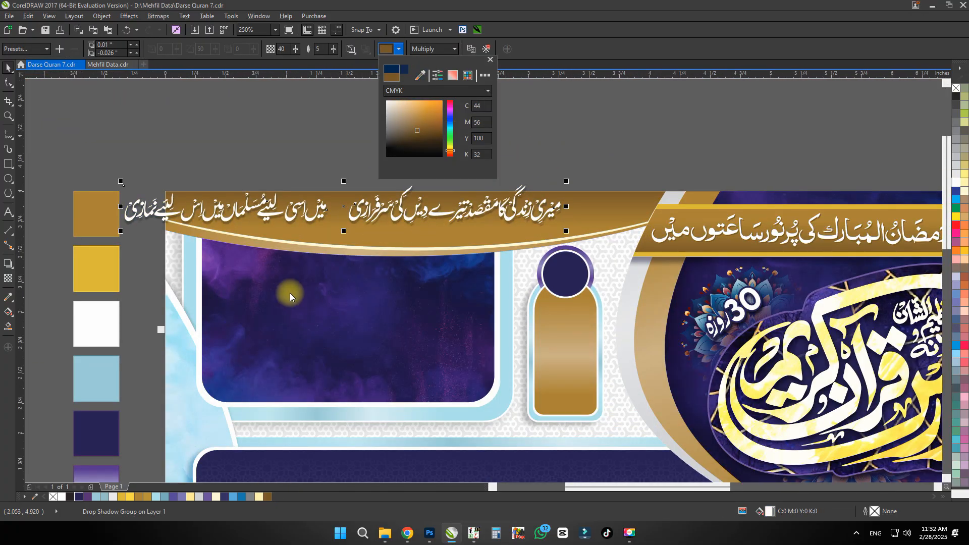
# Scale the verse line to 84.5%, centre it horizontally on the gold top banner and nudge it down within the banner.
pyautogui.keyDown('shift'); pyautogui.click(348, 235); pyautogui.keyUp('shift')
pyautogui.press('c')
pyautogui.click(414, 162)
pyautogui.scroll(1, 530, 219)
pyautogui.press('Down')
pyautogui.press('Down')
pyautogui.press('Down')
pyautogui.press('Down')
pyautogui.press('Down')
pyautogui.press('Down')
pyautogui.scroll(-1, 543, 230)
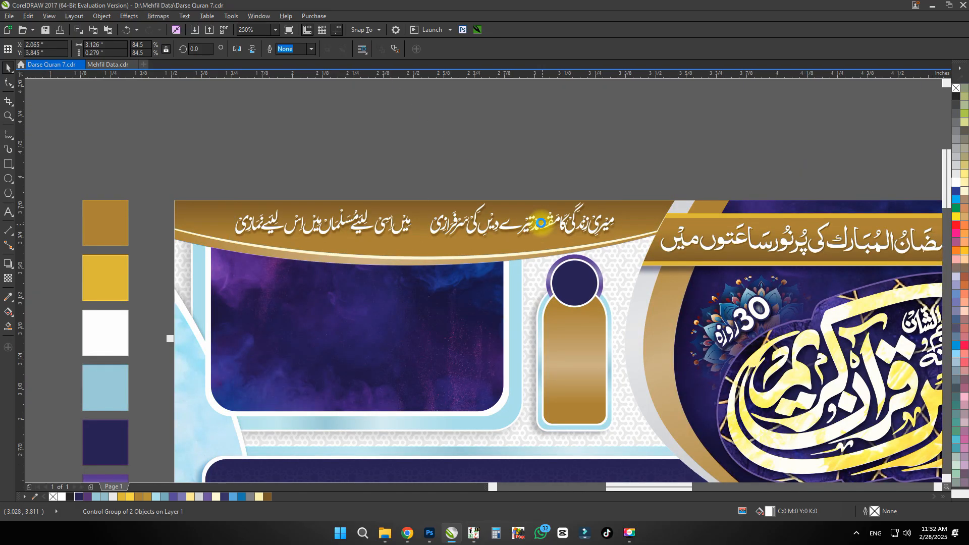
pyautogui.scroll(1, 375, 225)
pyautogui.scroll(-1, 233, 260)
pyautogui.press('Escape')
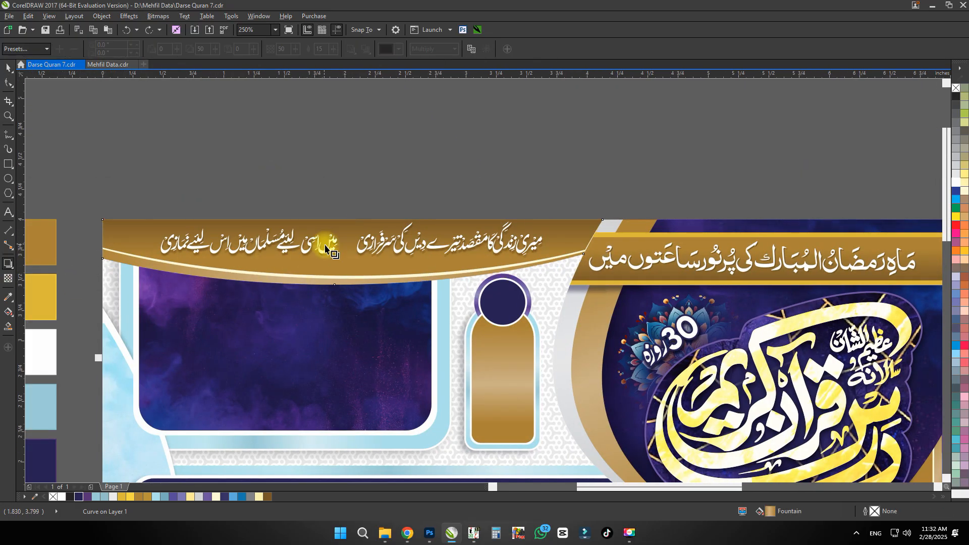
# Give the curved gold top banner a grey drop shadow, adjust the shadow's corner nodes around the banner, and save the file.
pyautogui.moveTo(349, 289); pyautogui.dragTo(353, 288)
pyautogui.click(399, 49)
pyautogui.click(420, 75)
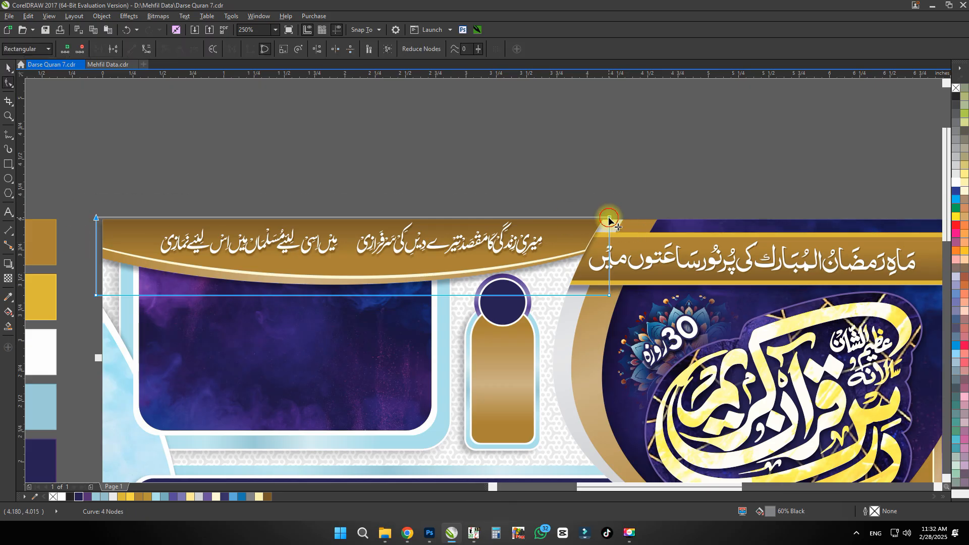
pyautogui.click(439, 409)
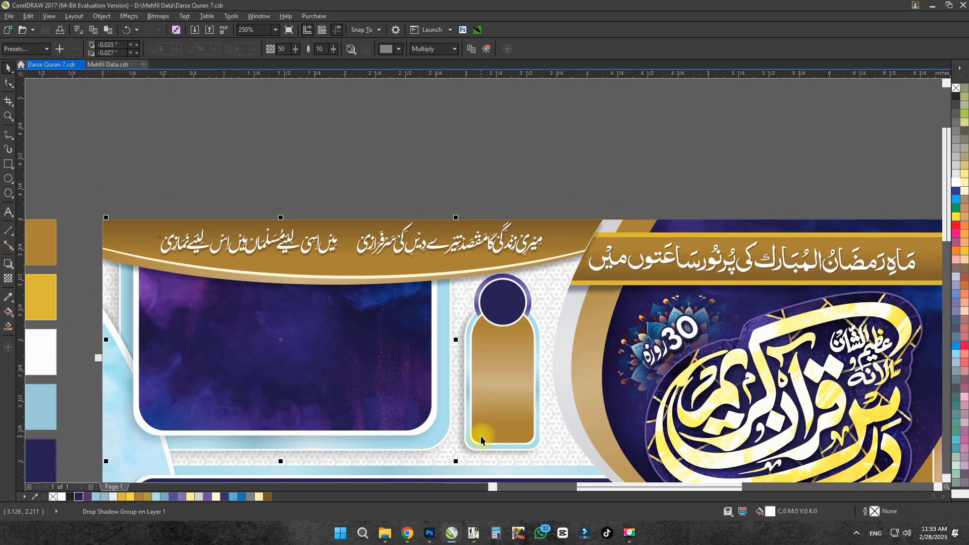
pyautogui.scroll(-1, 462, 419)
pyautogui.click(445, 247)
pyautogui.scroll(1, 428, 303)
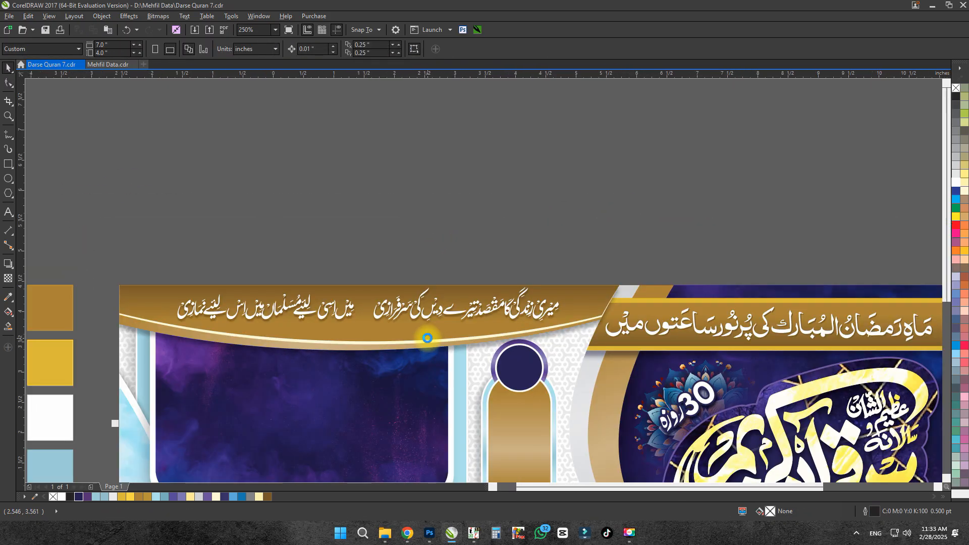
pyautogui.scroll(-1, 404, 283)
pyautogui.scroll(-5, 505, 353)
pyautogui.hotkey('ctrl', 's')
# Place the speaker's name calligraphy inside the purple panel at 71.7% scale, fill it light yellow C0 M0 Y60 K0 and remove its outline.
pyautogui.moveTo(502, 269); pyautogui.dragTo(602, 540)
pyautogui.moveTo(188, 313); pyautogui.dragTo(432, 266)
pyautogui.scroll(1, 433, 265)
pyautogui.moveTo(485, 280); pyautogui.dragTo(484, 291)
pyautogui.moveTo(562, 194); pyautogui.dragTo(547, 199)
pyautogui.moveTo(489, 260); pyautogui.dragTo(494, 287)
pyautogui.moveTo(544, 232); pyautogui.dragTo(548, 230)
pyautogui.scroll(1, 470, 306)
pyautogui.rightClick(957, 89)
pyautogui.click(964, 174)
pyautogui.scroll(-1, 624, 292)
pyautogui.scroll(1, 498, 285)
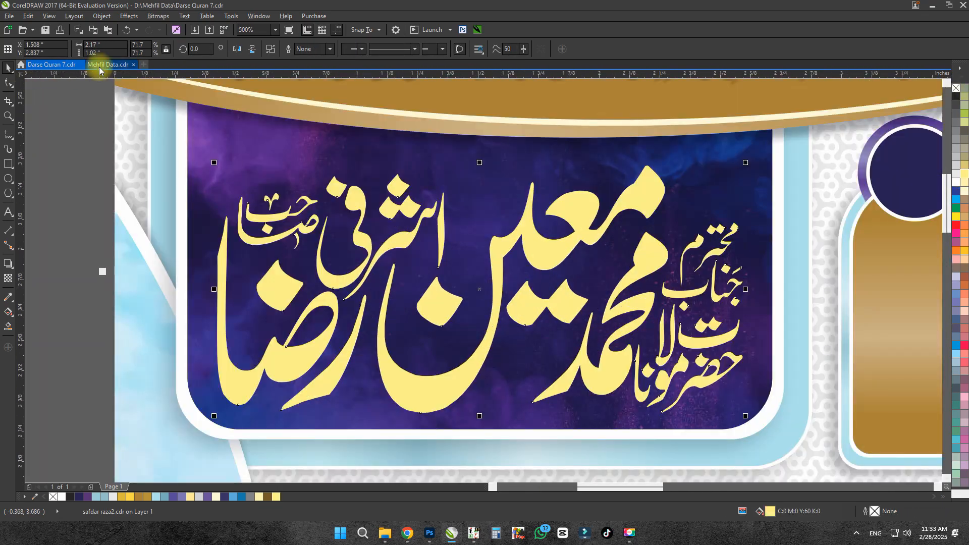
# Copy the small floral ornament from Mehfil Data.cdr, paste it into the poster, fill it light yellow and place it among the name's letters.
pyautogui.moveTo(101, 65); pyautogui.dragTo(447, 146)
pyautogui.scroll(-2, 491, 344)
pyautogui.scroll(3, 482, 331)
pyautogui.hotkey('ctrl', 'Tab')
pyautogui.hotkey('ctrl', 'v')
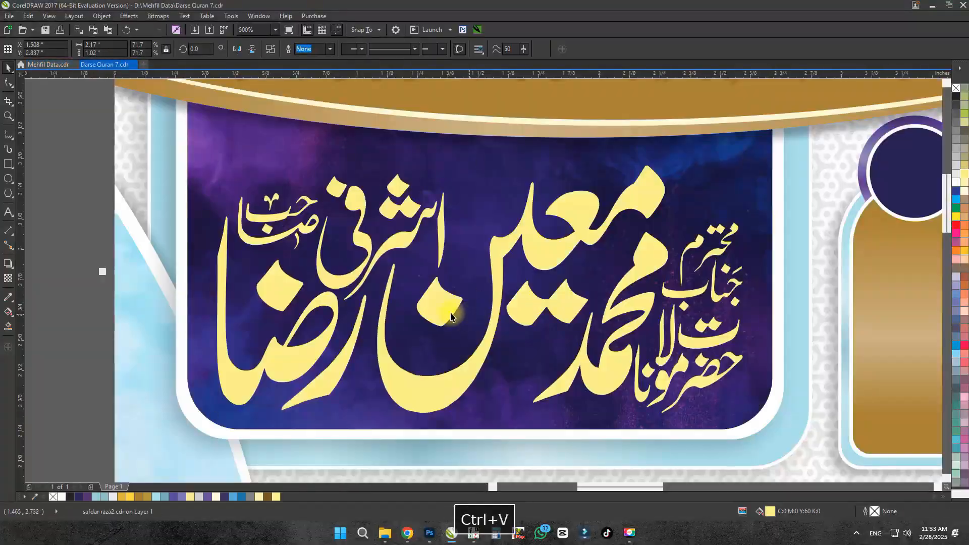
pyautogui.click(965, 174)
pyautogui.moveTo(504, 229); pyautogui.dragTo(530, 248)
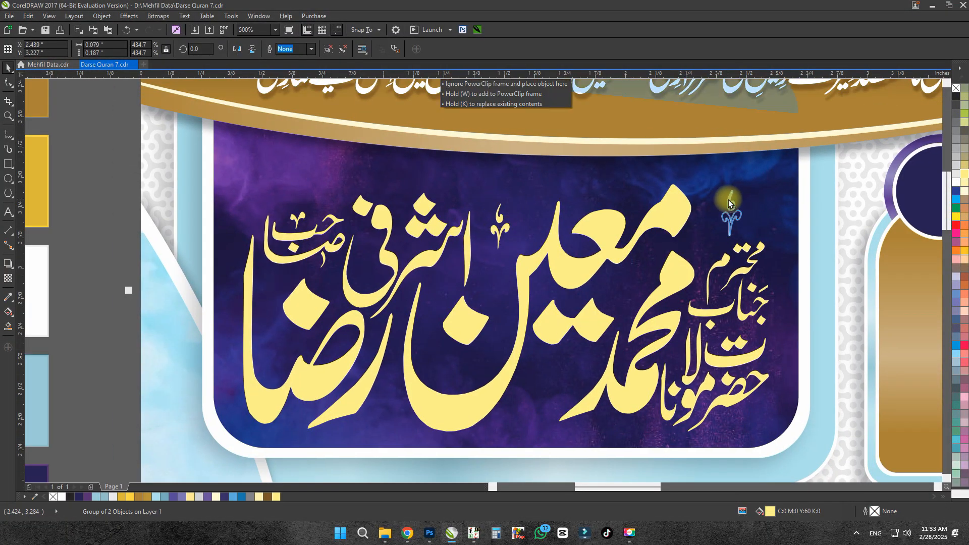
# Duplicate the small ornament into the gaps of the name calligraphy, resize the copies to fit, and group them with the name.
pyautogui.moveTo(252, 180); pyautogui.dragTo(362, 253)
pyautogui.rightClick(363, 253)
pyautogui.scroll(1, 385, 251)
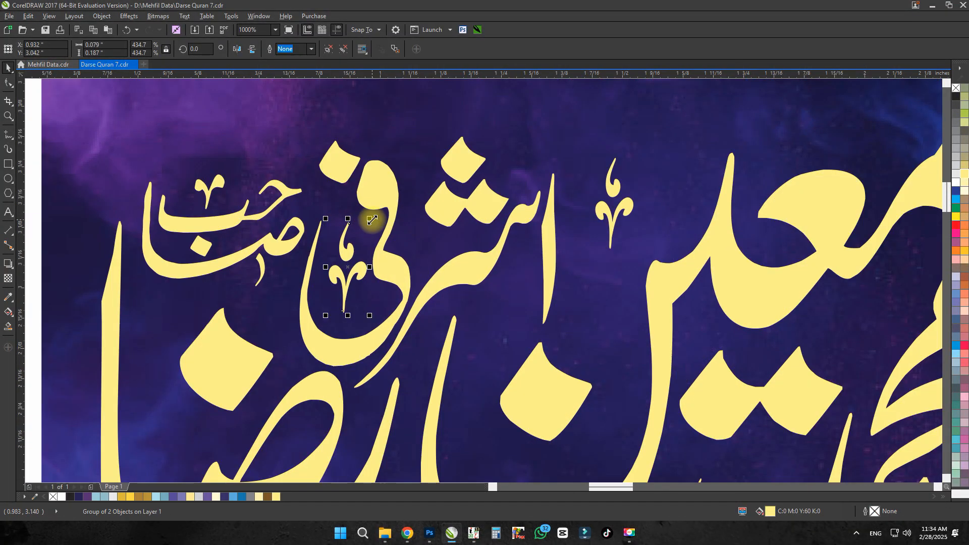
pyautogui.moveTo(371, 219); pyautogui.dragTo(361, 236)
pyautogui.moveTo(350, 252); pyautogui.dragTo(351, 259)
pyautogui.scroll(1, 350, 261)
pyautogui.scroll(-3, 363, 258)
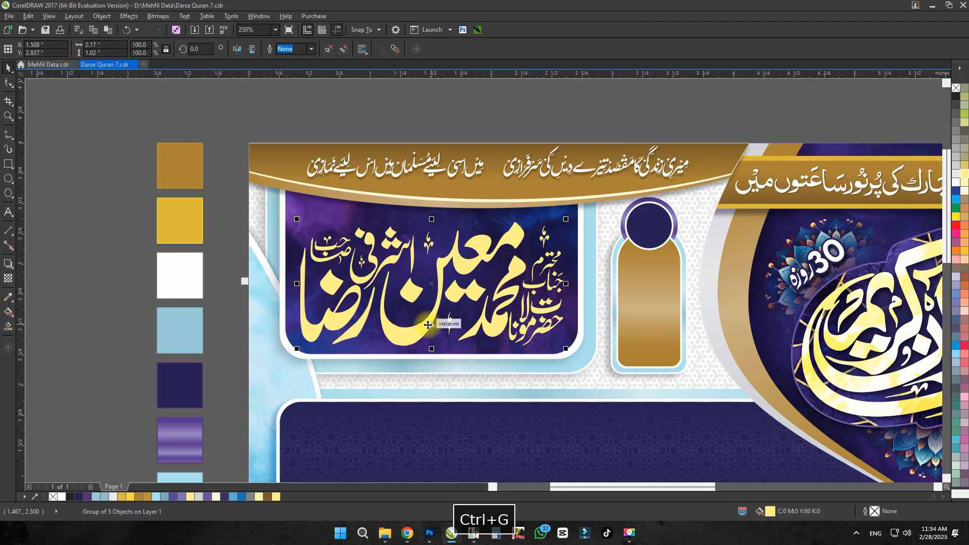
pyautogui.scroll(2, 429, 325)
pyautogui.moveTo(428, 325); pyautogui.dragTo(319, 345)
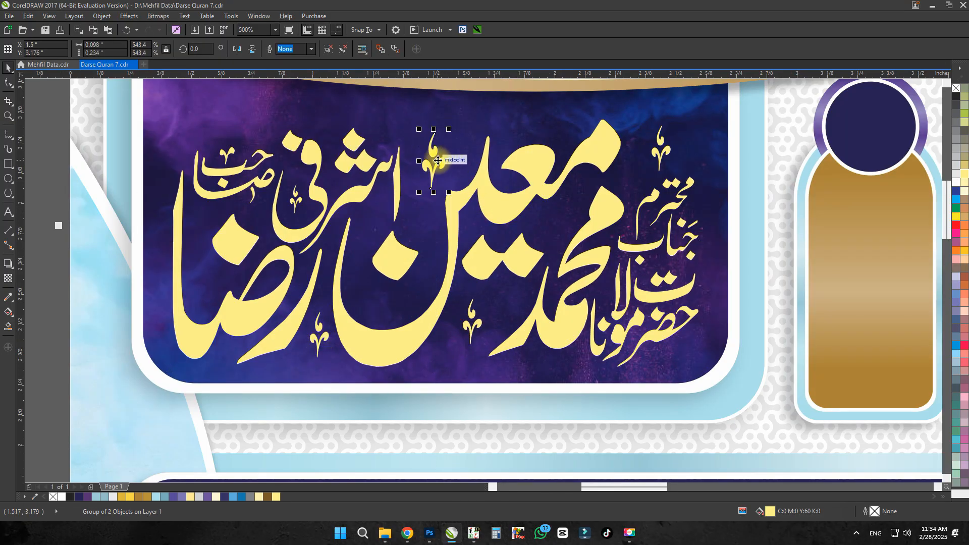
pyautogui.scroll(-2, 438, 160)
pyautogui.hotkey('ctrl', 'g')
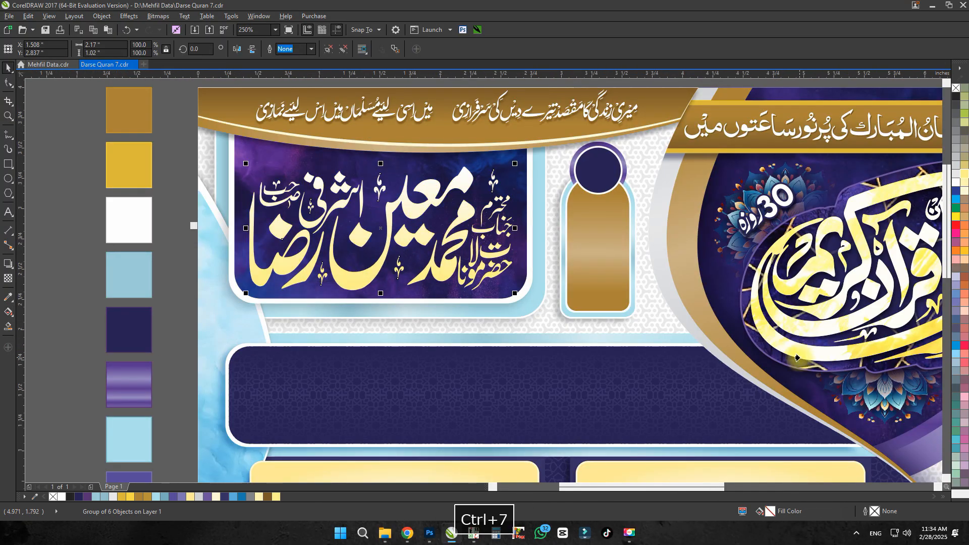
# Give the grouped name calligraphy the white-to-yellow gradient and drop shadow of the main Darse Quran calligraphy.
pyautogui.click(797, 359)
pyautogui.scroll(-1, 580, 283)
pyautogui.press('space')
pyautogui.click(616, 174)
pyautogui.scroll(2, 505, 243)
pyautogui.scroll(-2, 353, 141)
# Save the file and move the خصوصی خطاب badge from the reference to the upper-left corner of the purple name panel.
pyautogui.click(470, 404)
pyautogui.hotkey('ctrl', 's')
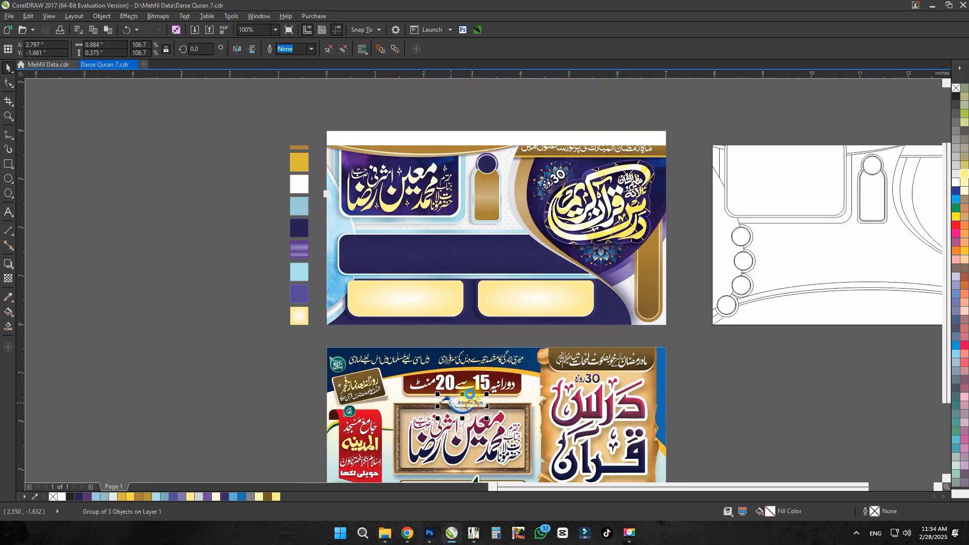
pyautogui.scroll(3, 365, 151)
pyautogui.moveTo(470, 404); pyautogui.dragTo(364, 156)
pyautogui.scroll(-2, 363, 156)
# Recolour the parts of the خصوصی خطاب badge to match the poster's colour swatches and save the file.
pyautogui.click(279, 229)
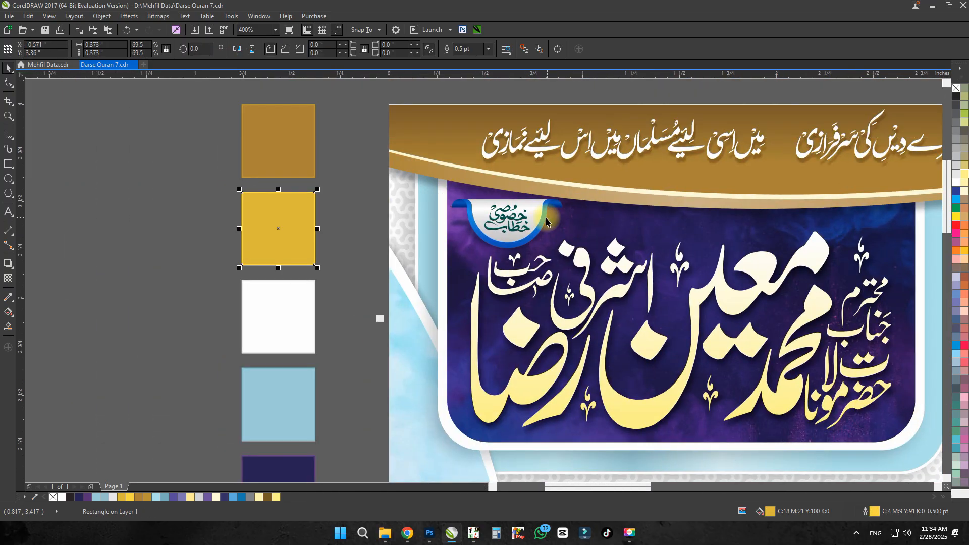
pyautogui.scroll(1, 546, 220)
pyautogui.keyDown('ctrl'); pyautogui.click(548, 223); pyautogui.keyUp('ctrl')
pyautogui.press('space')
pyautogui.scroll(-2, 467, 234)
pyautogui.click(247, 233)
pyautogui.hotkey('ctrl', 's')
pyautogui.scroll(-1, 263, 202)
pyautogui.scroll(1, 412, 233)
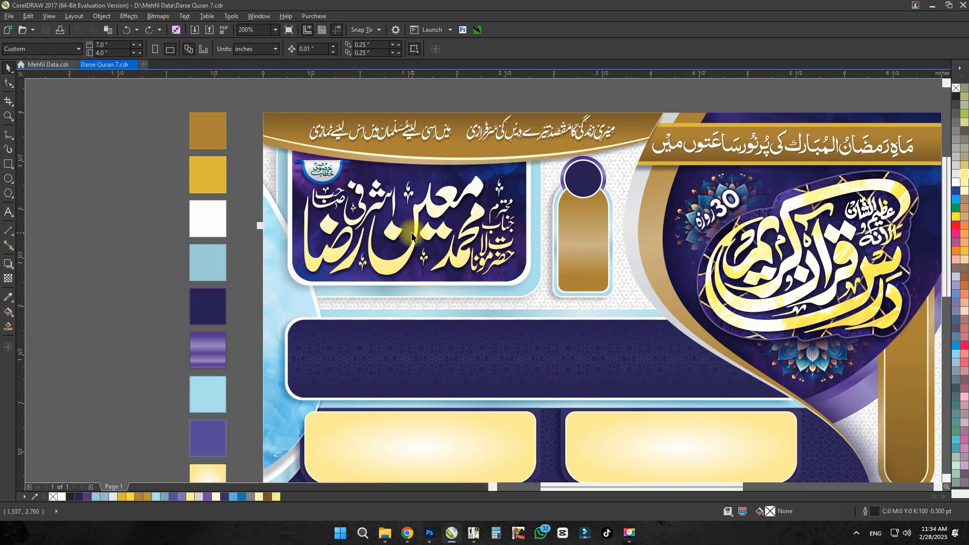
# Move the محفل شب قدر title from the reference onto the dark blue band and scale it to 49.4%.
pyautogui.scroll(-1, 287, 222)
pyautogui.scroll(1, 289, 258)
pyautogui.scroll(-1, 318, 230)
pyautogui.scroll(1, 325, 243)
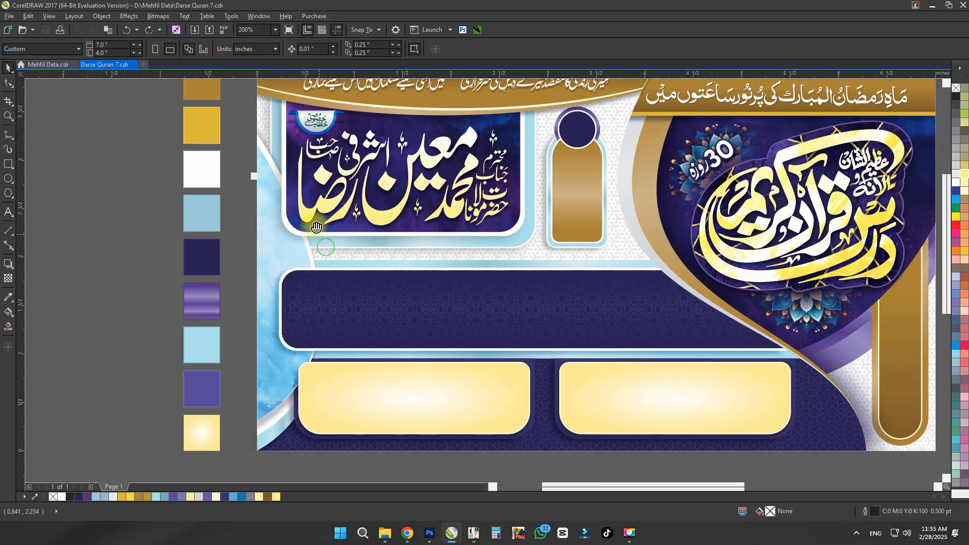
pyautogui.scroll(-1, 353, 152)
pyautogui.moveTo(446, 448); pyautogui.dragTo(474, 193)
pyautogui.scroll(1, 474, 194)
pyautogui.moveTo(440, 226); pyautogui.dragTo(441, 249)
pyautogui.moveTo(562, 195); pyautogui.dragTo(530, 209)
pyautogui.scroll(1, 456, 250)
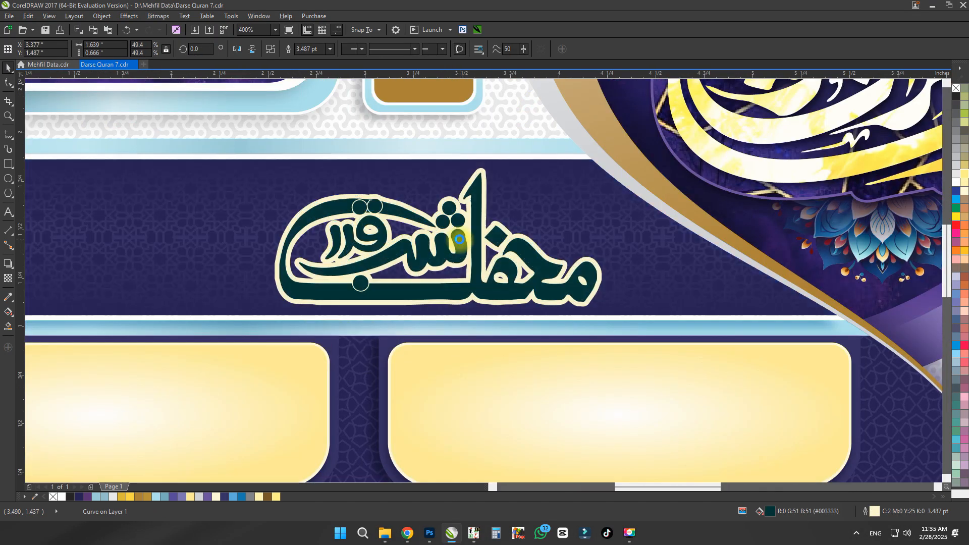
# Delete the title's extra layer, fill the title cream C0 M0 Y20 K0 without outline, scale it to 52.6%, reposition it, and save.
pyautogui.click(450, 249)
pyautogui.press('Delete')
pyautogui.scroll(-1, 433, 308)
pyautogui.click(965, 191)
pyautogui.rightClick(956, 88)
pyautogui.scroll(1, 558, 210)
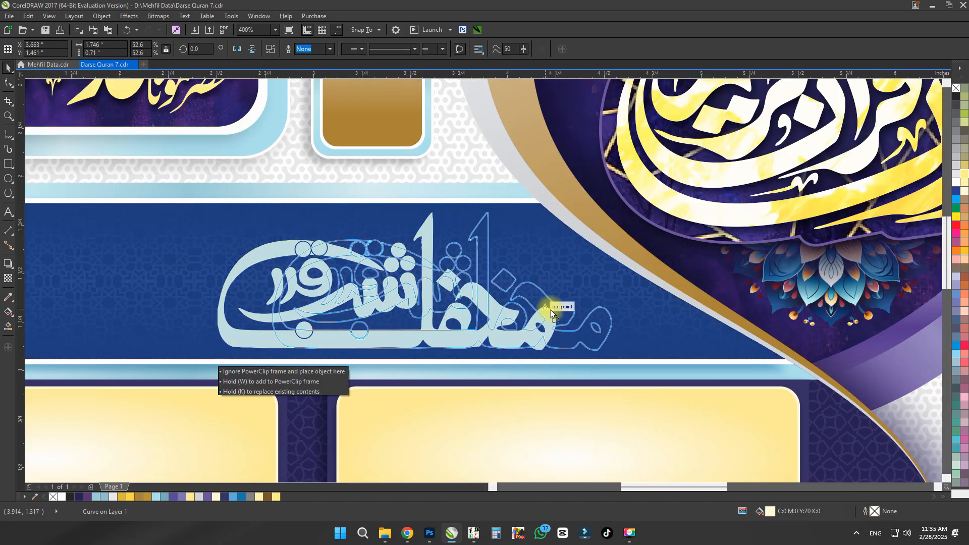
pyautogui.scroll(-1, 448, 222)
pyautogui.hotkey('ctrl', 's')
# Bring the ماہ رمضان المبارک کی 27 ویں شب block from the reference onto the dark blue band beside the محفل شب قدر title.
pyautogui.scroll(-1, 456, 396)
pyautogui.moveTo(456, 397); pyautogui.dragTo(465, 187)
pyautogui.scroll(2, 465, 188)
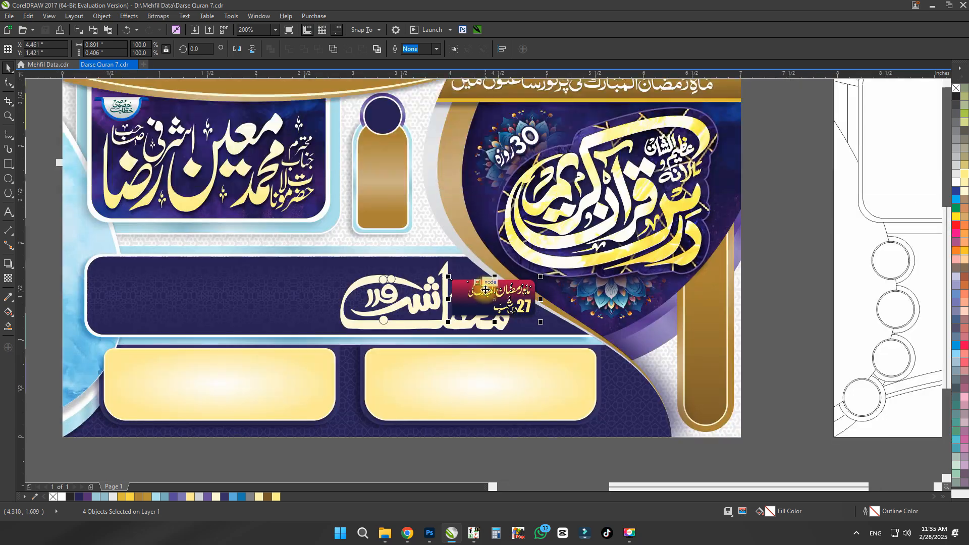
pyautogui.moveTo(520, 229); pyautogui.dragTo(519, 229)
pyautogui.scroll(1, 440, 274)
pyautogui.moveTo(437, 257); pyautogui.dragTo(443, 252)
pyautogui.scroll(-1, 438, 257)
# Clear the drop shadow from the ماہ رمضان المبارک کی 27 ویں شب text and ungroup it above the title.
pyautogui.click(518, 253)
pyautogui.scroll(1, 518, 253)
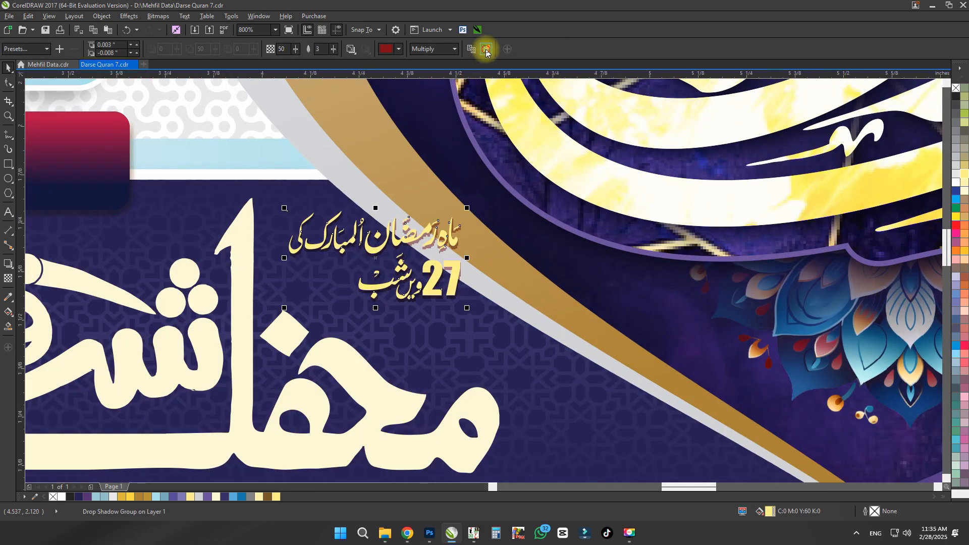
pyautogui.moveTo(489, 307); pyautogui.dragTo(465, 294)
pyautogui.scroll(1, 444, 310)
pyautogui.moveTo(536, 339); pyautogui.dragTo(587, 367)
pyautogui.moveTo(571, 341); pyautogui.dragTo(586, 394)
pyautogui.hotkey('ctrl', 'u')
# Break ویں شب apart, place ویں beneath شب next to the number 27, and group the word's pieces.
pyautogui.moveTo(524, 262); pyautogui.dragTo(261, 449)
pyautogui.moveTo(500, 307)
pyautogui.mouseDown()
pyautogui.moveTo(436, 262)
pyautogui.moveTo(490, 306)
pyautogui.mouseUp()
pyautogui.moveTo(417, 365); pyautogui.dragTo(370, 292)
pyautogui.scroll(1, 420, 333)
pyautogui.hotkey('ctrl', 'u')
pyautogui.moveTo(510, 207); pyautogui.dragTo(327, 355)
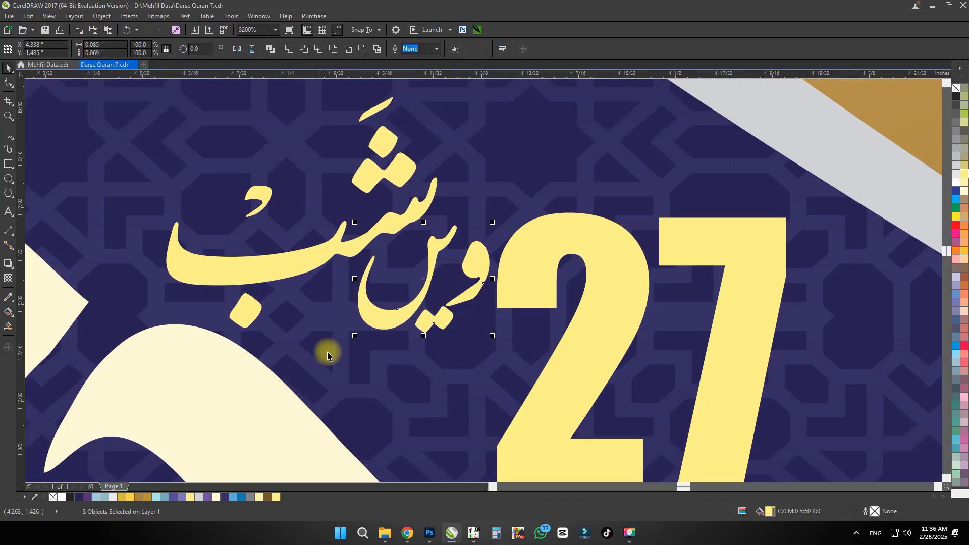
pyautogui.moveTo(432, 262); pyautogui.dragTo(440, 389)
pyautogui.click(380, 213)
pyautogui.hotkey('ctrl', 'g')
pyautogui.moveTo(354, 305); pyautogui.dragTo(419, 336)
pyautogui.scroll(-1, 469, 364)
# Ungroup the ماہ رمضان المبارک کی line, scale المبارک to 33.7% and fit it above the last letter of رمضان.
pyautogui.scroll(1, 439, 170)
pyautogui.moveTo(429, 228); pyautogui.dragTo(410, 334)
pyautogui.scroll(-1, 531, 232)
pyautogui.scroll(1, 395, 272)
pyautogui.hotkey('ctrl', 'u')
pyautogui.scroll(1, 308, 301)
pyautogui.moveTo(278, 327); pyautogui.dragTo(462, 305)
pyautogui.scroll(-1, 392, 256)
pyautogui.scroll(2, 483, 218)
pyautogui.moveTo(566, 160); pyautogui.dragTo(534, 169)
pyautogui.scroll(2, 501, 334)
pyautogui.scroll(-1, 501, 339)
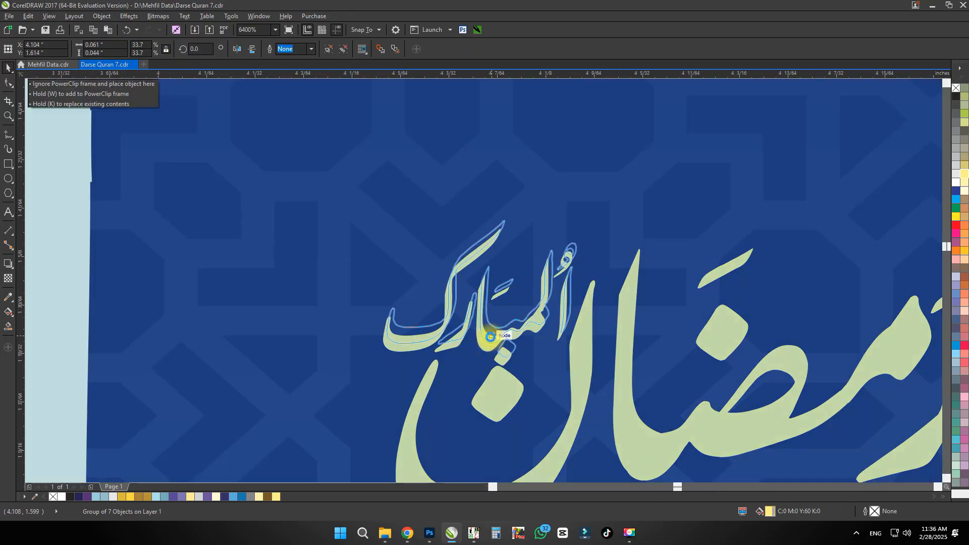
# Scale the word کی to 46.5% and place it above المبارک beside the title's tall letter.
pyautogui.scroll(-2, 618, 251)
pyautogui.moveTo(303, 318); pyautogui.dragTo(390, 234)
pyautogui.scroll(1, 390, 234)
pyautogui.scroll(-2, 391, 234)
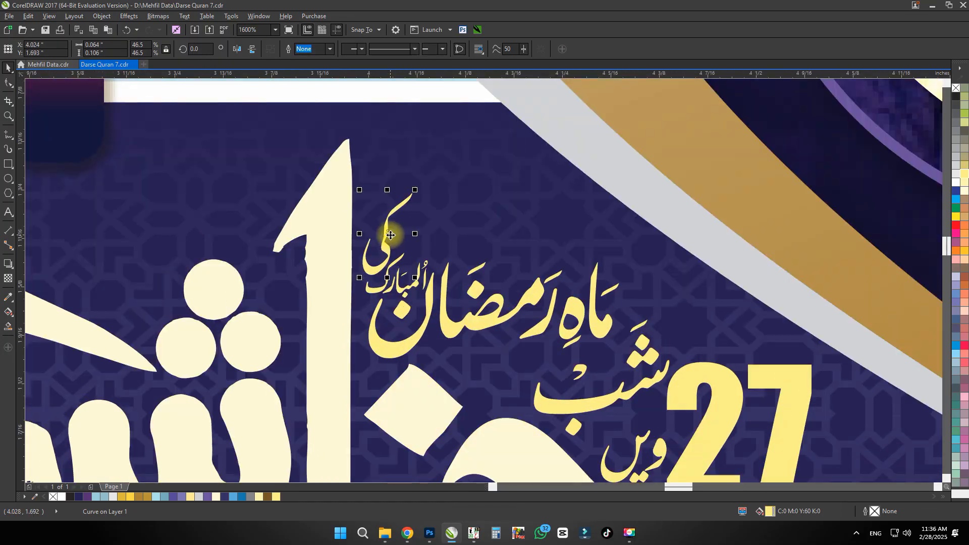
pyautogui.scroll(-2, 407, 131)
pyautogui.scroll(-1, 424, 199)
pyautogui.scroll(3, 406, 246)
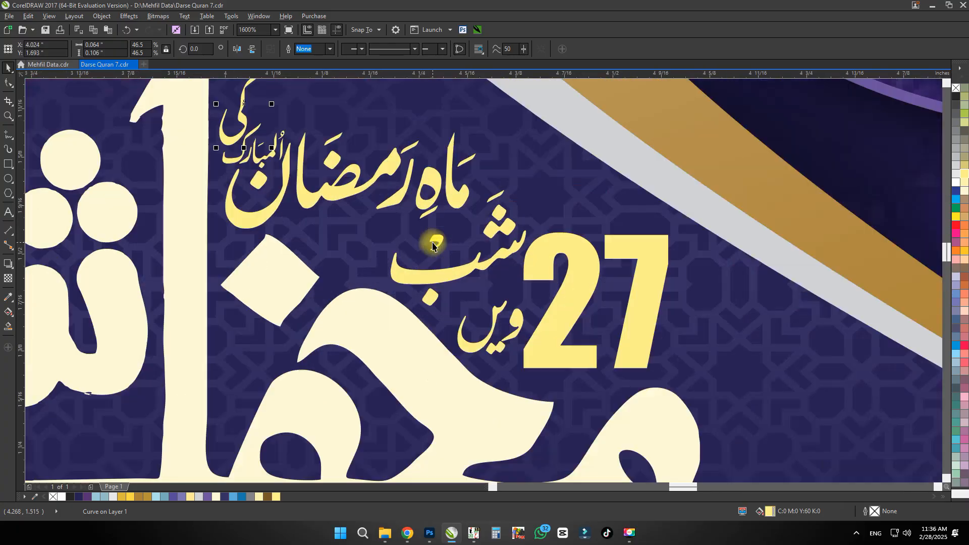
# Move کی below the ماہ رمضان line and place the number 27 above that line beside the title's tall letter.
pyautogui.moveTo(529, 322); pyautogui.dragTo(389, 217)
pyautogui.hotkey('ctrl', 'z')
pyautogui.scroll(1, 387, 238)
pyautogui.moveTo(362, 226); pyautogui.dragTo(451, 338)
pyautogui.scroll(-1, 452, 339)
pyautogui.moveTo(561, 346); pyautogui.dragTo(418, 235)
pyautogui.click(510, 348)
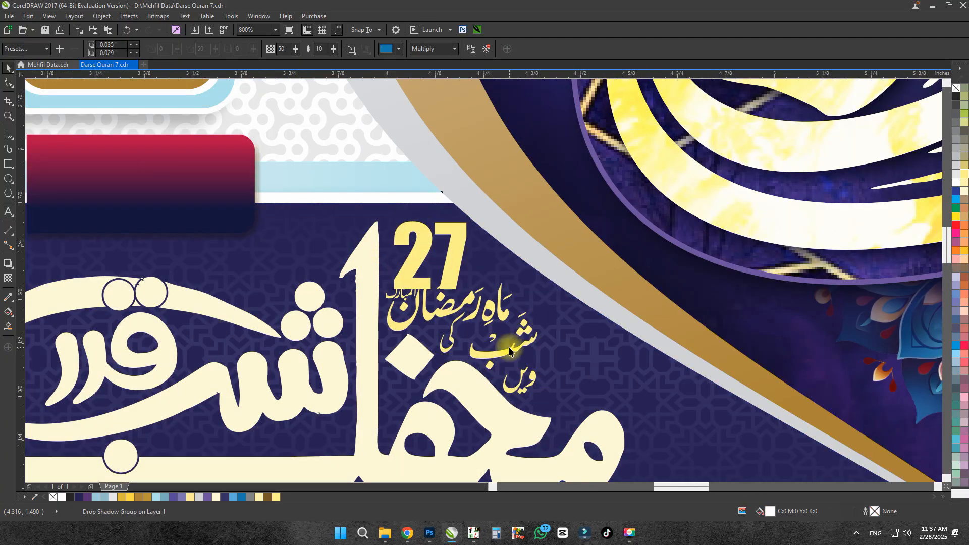
# Set the ماہ رمضان المبارک کی words aside to the right and move شب directly beneath the number 27.
pyautogui.moveTo(456, 340); pyautogui.dragTo(613, 348)
pyautogui.scroll(1, 506, 348)
pyautogui.moveTo(503, 349); pyautogui.dragTo(388, 291)
pyautogui.moveTo(463, 331); pyautogui.dragTo(505, 370)
pyautogui.moveTo(459, 301); pyautogui.dragTo(439, 272)
pyautogui.scroll(-1, 459, 270)
# Select the nodes of the diamond dot in محفل with the Shape tool and move the dot down clear of شب.
pyautogui.click(575, 289)
pyautogui.scroll(1, 439, 273)
pyautogui.click(331, 368)
pyautogui.scroll(-1, 331, 368)
pyautogui.scroll(2, 313, 382)
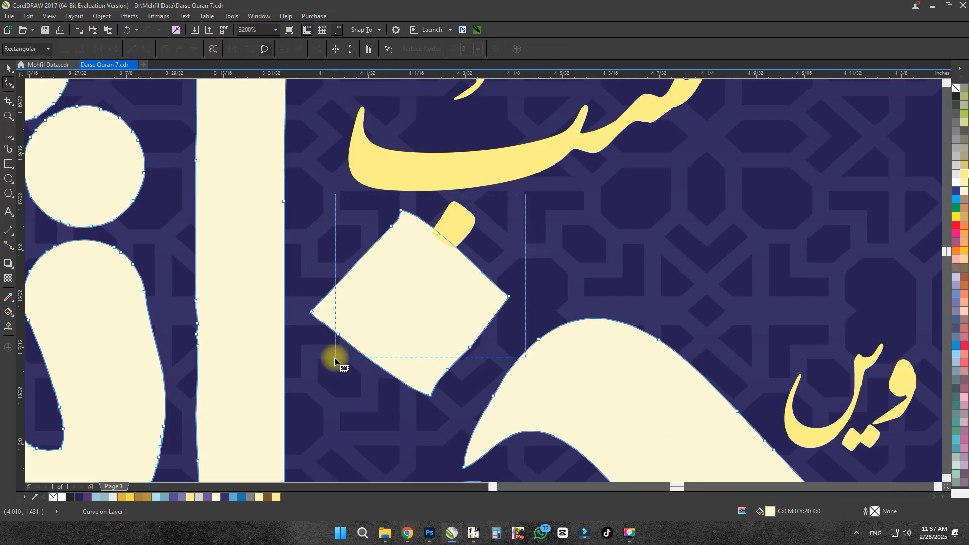
pyautogui.moveTo(336, 379); pyautogui.dragTo(336, 379)
pyautogui.scroll(-2, 364, 364)
pyautogui.press('space')
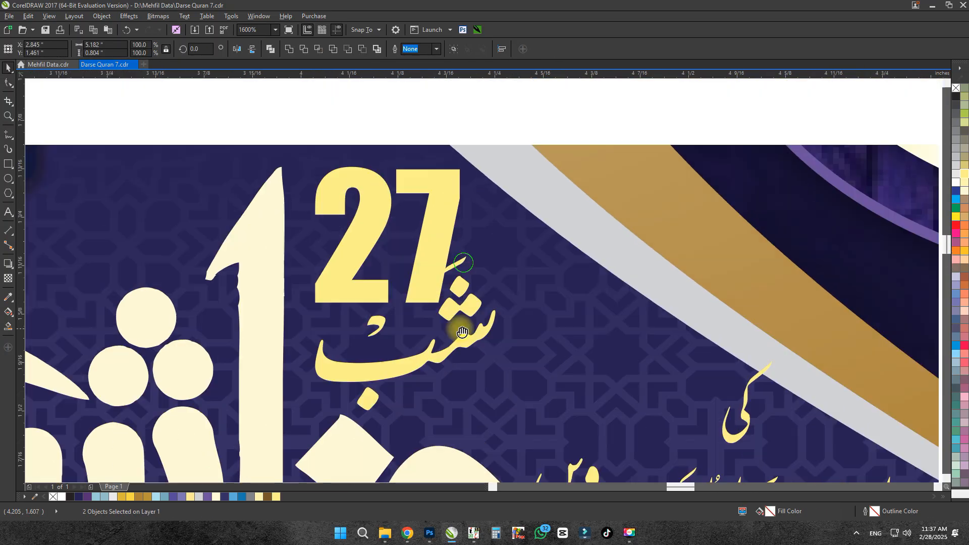
# Shift the small slanted mark above شب away from the number 27 and nudge the word slightly down.
pyautogui.scroll(1, 467, 272)
pyautogui.moveTo(454, 250); pyautogui.dragTo(465, 247)
pyautogui.scroll(-2, 455, 311)
pyautogui.scroll(1, 459, 351)
pyautogui.moveTo(358, 341); pyautogui.dragTo(357, 346)
pyautogui.scroll(1, 417, 295)
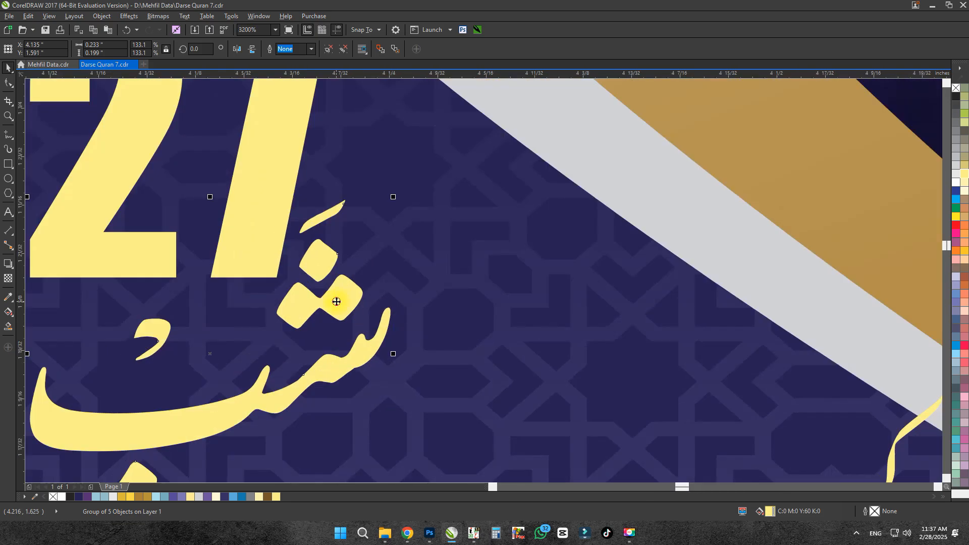
pyautogui.moveTo(327, 216); pyautogui.dragTo(341, 216)
pyautogui.scroll(-3, 340, 227)
pyautogui.scroll(2, 329, 259)
# Place ویں in the gap between 27 and شب and delete the small curl mark above شب.
pyautogui.moveTo(364, 290); pyautogui.dragTo(284, 238)
pyautogui.keyDown('ctrl'); pyautogui.click(263, 232); pyautogui.keyUp('ctrl')
pyautogui.press('Delete')
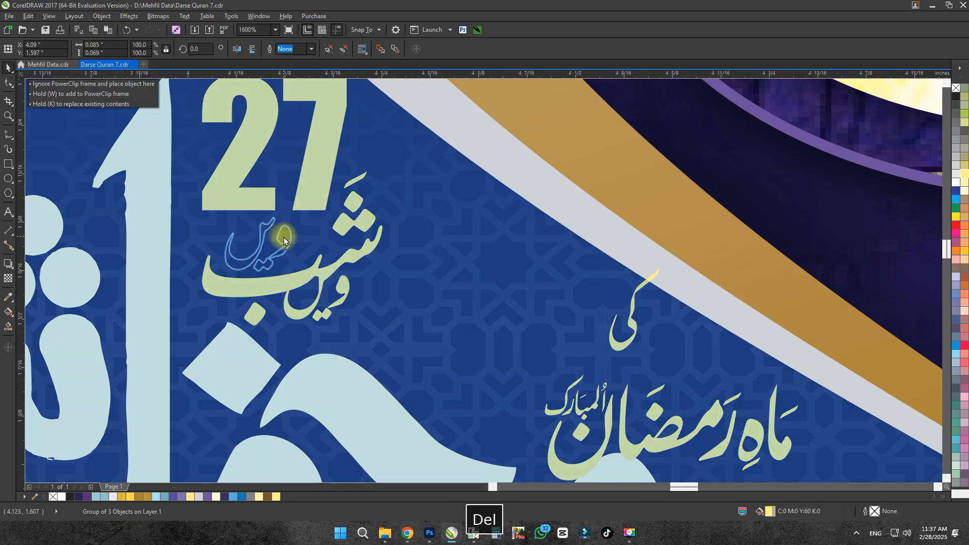
pyautogui.keyDown('ctrl'); pyautogui.click(325, 279); pyautogui.keyUp('ctrl')
pyautogui.scroll(1, 326, 279)
pyautogui.click(246, 234)
pyautogui.scroll(-3, 353, 302)
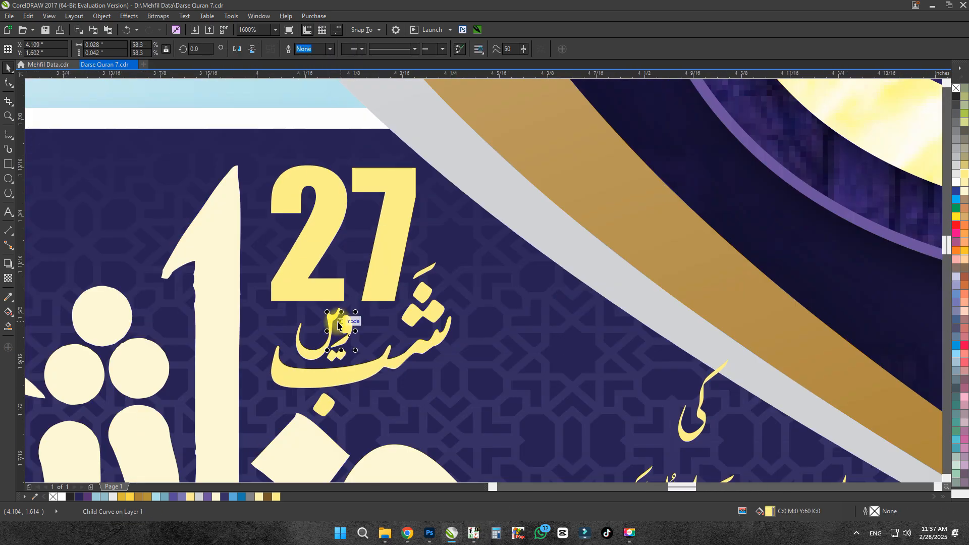
# Adjust ویں inside the curve of شب and bring کی close to the beginning of شب.
pyautogui.scroll(1, 556, 375)
pyautogui.moveTo(477, 291); pyautogui.dragTo(208, 282)
pyautogui.moveTo(252, 202); pyautogui.dragTo(274, 166)
pyautogui.moveTo(441, 373); pyautogui.dragTo(330, 325)
pyautogui.scroll(-1, 481, 415)
pyautogui.scroll(1, 486, 367)
# Group the letters of ماہ and place the word above the first letter of رمضان.
pyautogui.click(555, 321)
pyautogui.moveTo(554, 303); pyautogui.dragTo(477, 440)
pyautogui.hotkey('ctrl', 'g')
pyautogui.scroll(1, 494, 386)
pyautogui.moveTo(491, 371); pyautogui.dragTo(353, 252)
pyautogui.scroll(-1, 408, 291)
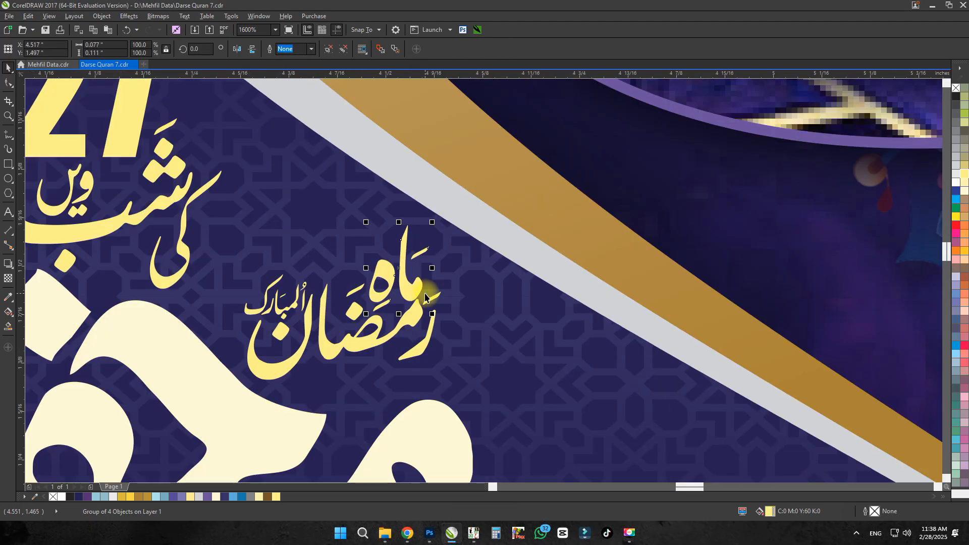
# Move رمضان المبارک up against کی and place ماہ beneath the first letter of رمضان.
pyautogui.scroll(-1, 470, 354)
pyautogui.scroll(1, 405, 342)
pyautogui.moveTo(405, 341); pyautogui.dragTo(352, 281)
pyautogui.scroll(-1, 387, 295)
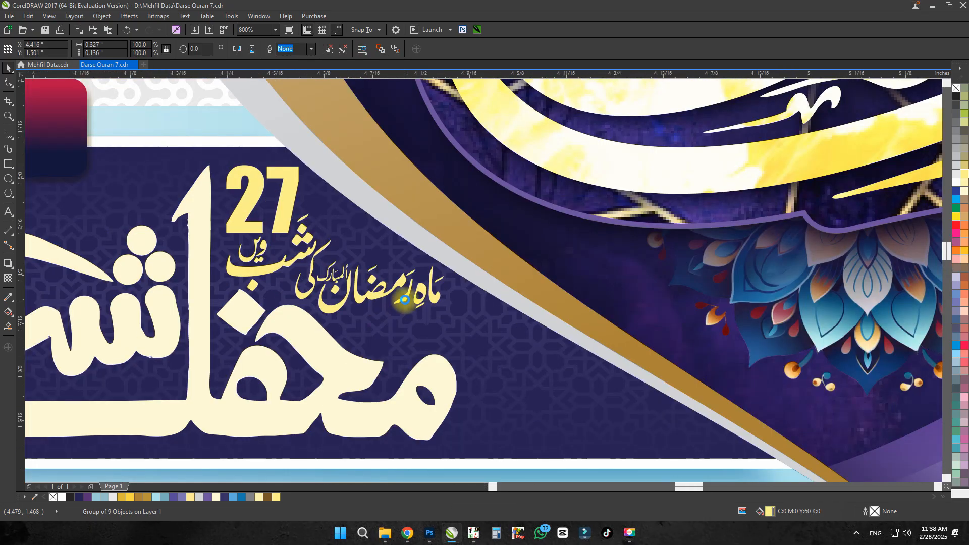
pyautogui.scroll(2, 422, 292)
pyautogui.moveTo(440, 274); pyautogui.dragTo(272, 393)
pyautogui.scroll(-2, 434, 336)
pyautogui.scroll(-1, 581, 361)
pyautogui.scroll(1, 505, 366)
pyautogui.scroll(1, 485, 345)
# Enlarge رمضان slightly beneath المبارک and lower ماہ so it sits clear below it.
pyautogui.click(497, 305)
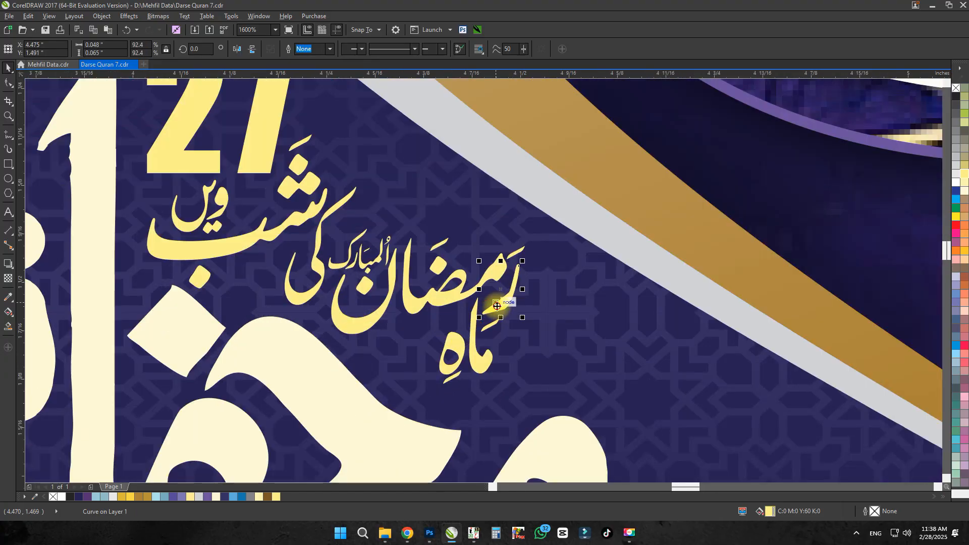
pyautogui.moveTo(528, 337); pyautogui.dragTo(560, 354)
pyautogui.click(483, 356)
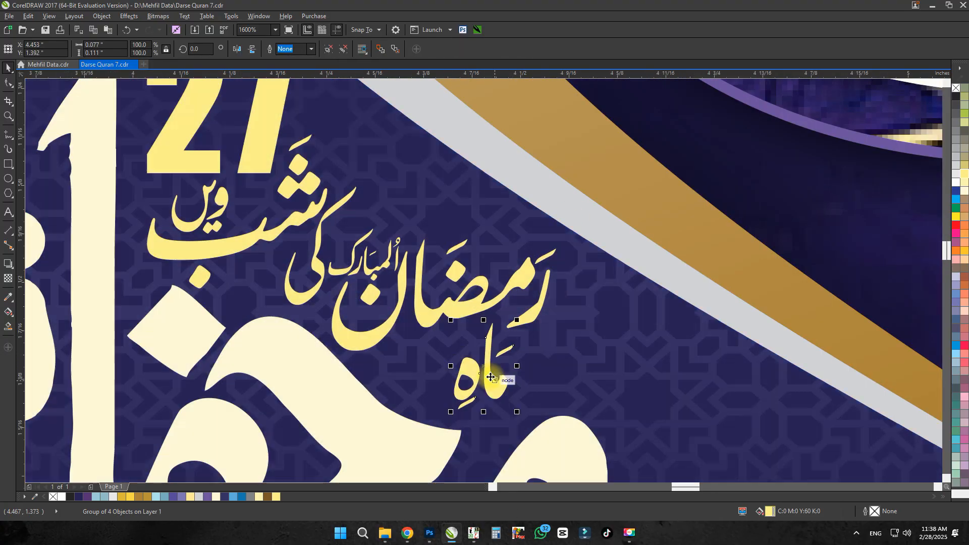
pyautogui.scroll(-1, 491, 378)
pyautogui.scroll(1, 349, 320)
pyautogui.scroll(-1, 474, 362)
pyautogui.scroll(1, 422, 323)
pyautogui.scroll(-1, 422, 331)
# Move شب ویں up above the number 27 and lower 27 to sit beside کی.
pyautogui.moveTo(423, 331); pyautogui.dragTo(422, 212)
pyautogui.moveTo(443, 302); pyautogui.dragTo(444, 354)
pyautogui.scroll(1, 444, 354)
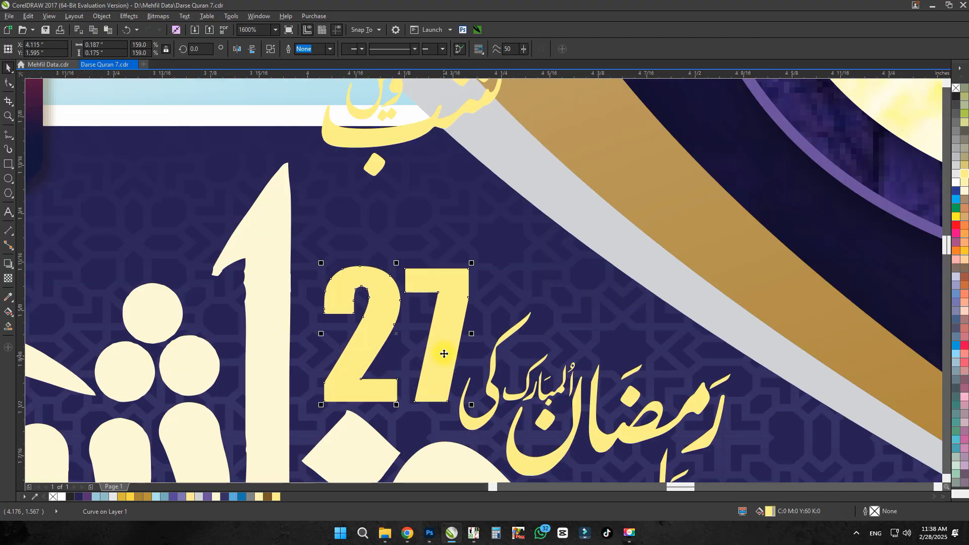
# Set شب directly on top of the number 27 with ویں tucked under its starting end.
pyautogui.scroll(2, 444, 354)
pyautogui.click(373, 283)
pyautogui.moveTo(379, 153); pyautogui.dragTo(447, 292)
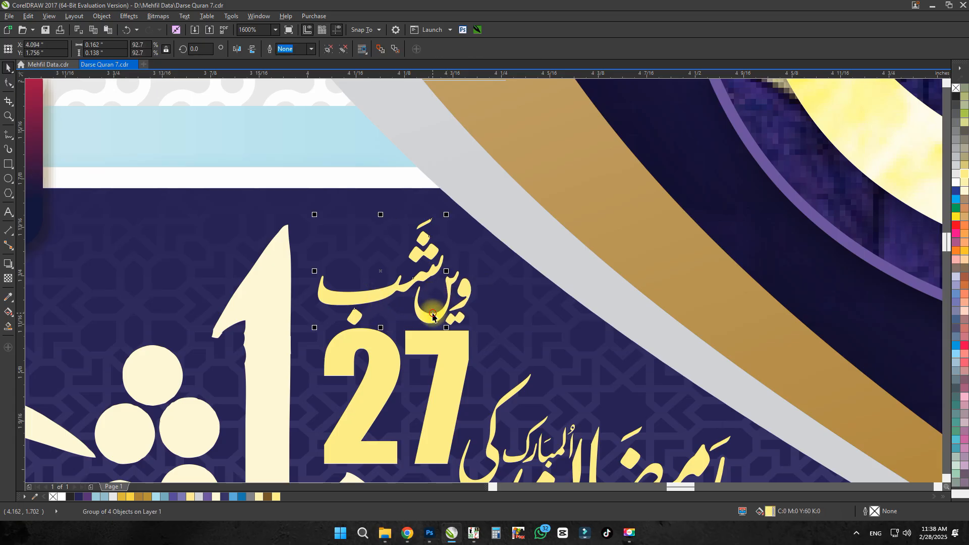
pyautogui.scroll(-2, 432, 315)
pyautogui.scroll(2, 353, 262)
# Scale المبارک to 72.7%, rotate it about 7.8 degrees and fit it between کی and رمضان.
pyautogui.keyDown('ctrl'); pyautogui.click(350, 248); pyautogui.keyUp('ctrl')
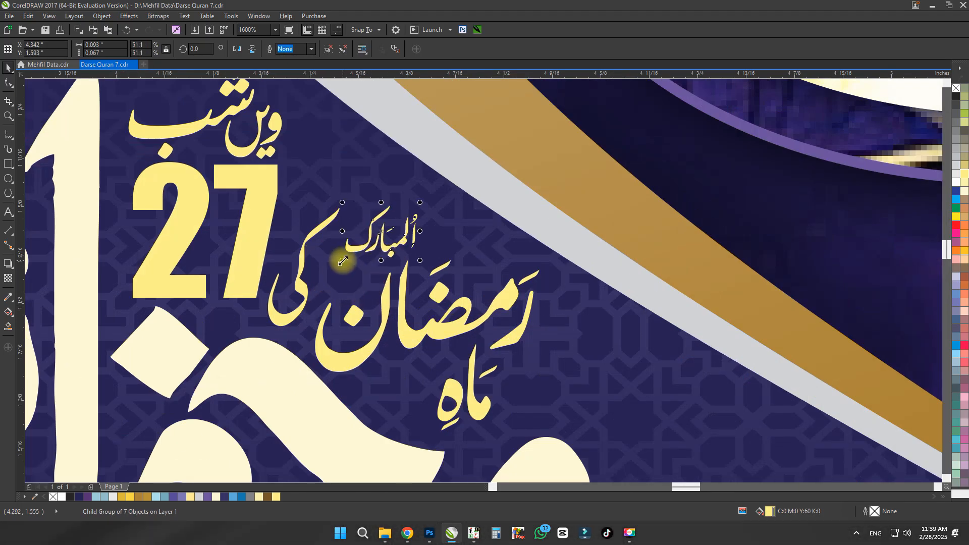
pyautogui.moveTo(342, 260); pyautogui.dragTo(310, 284)
pyautogui.scroll(1, 402, 255)
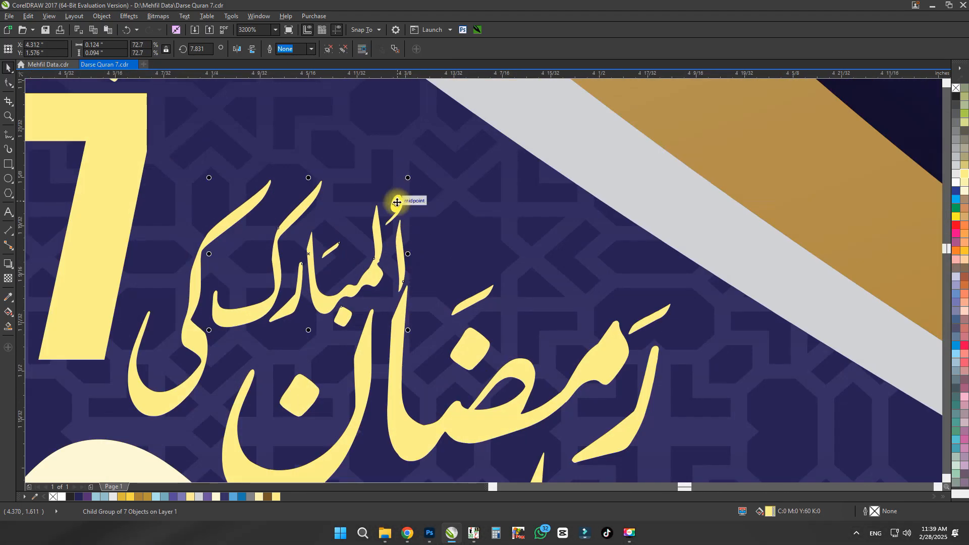
pyautogui.moveTo(290, 216); pyautogui.dragTo(389, 156)
pyautogui.hotkey('ctrl', 'z')
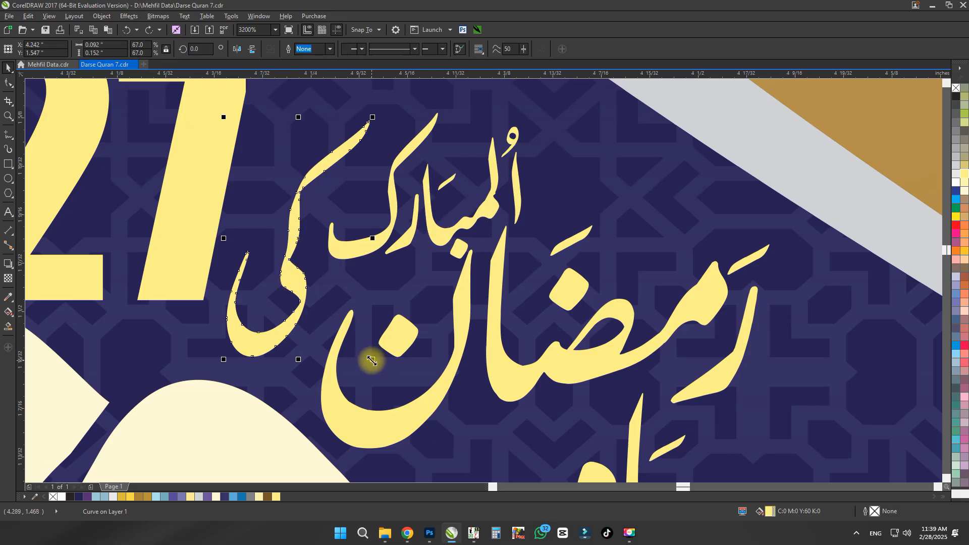
# Resize کی beside the number 27 and scale ماہ beneath رمضان to 113.1%.
pyautogui.scroll(-3, 314, 300)
pyautogui.scroll(3, 454, 334)
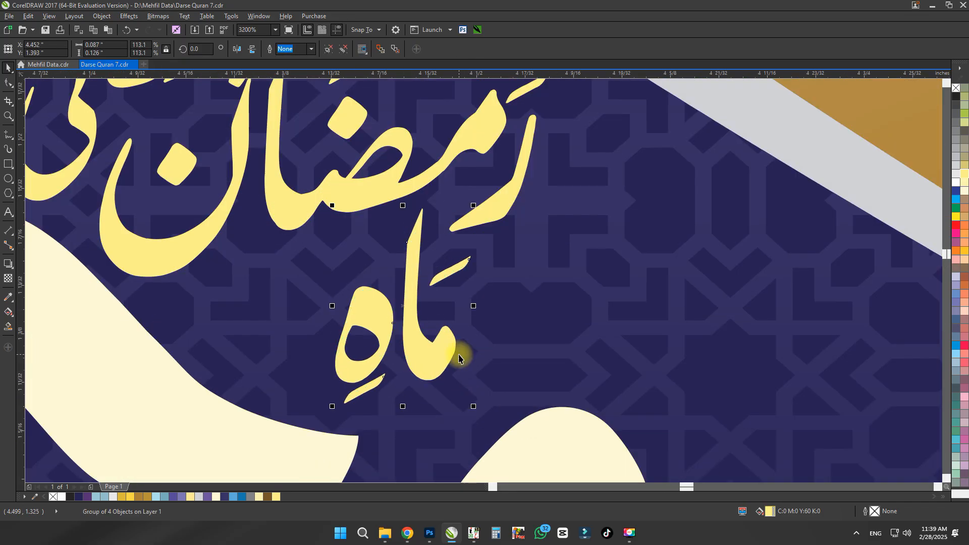
pyautogui.keyDown('ctrl'); pyautogui.click(475, 298); pyautogui.keyUp('ctrl')
pyautogui.hotkey('ctrl', 'z')
pyautogui.scroll(-5, 489, 284)
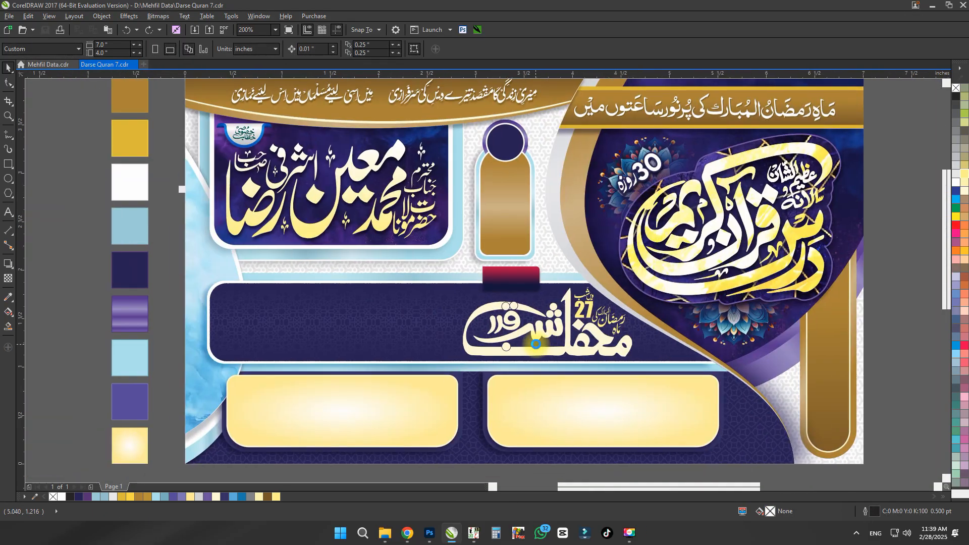
# Try ماہ رمضان المبارک as one line beyond the title's letter م, with المبارک rotated nearly level.
pyautogui.scroll(2, 541, 339)
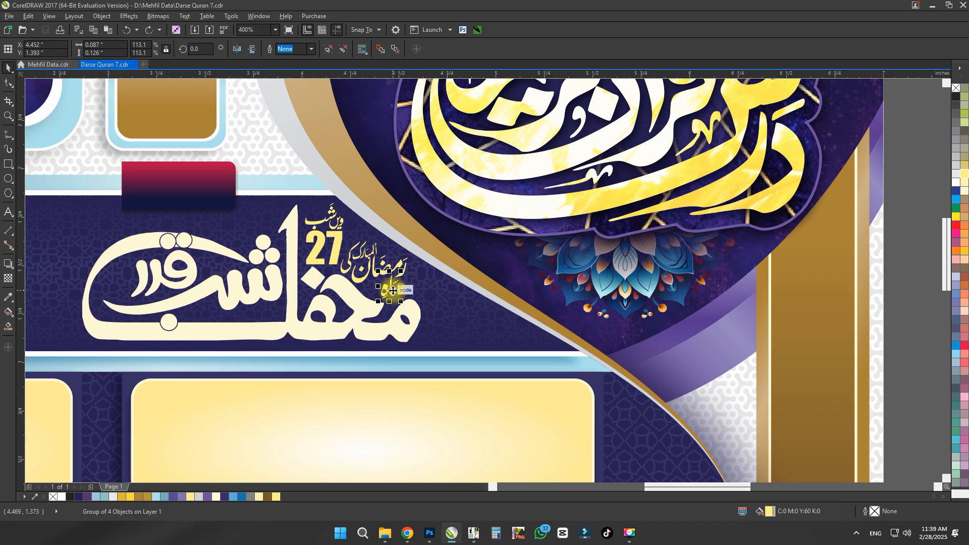
pyautogui.moveTo(393, 291); pyautogui.dragTo(471, 340)
pyautogui.scroll(3, 471, 340)
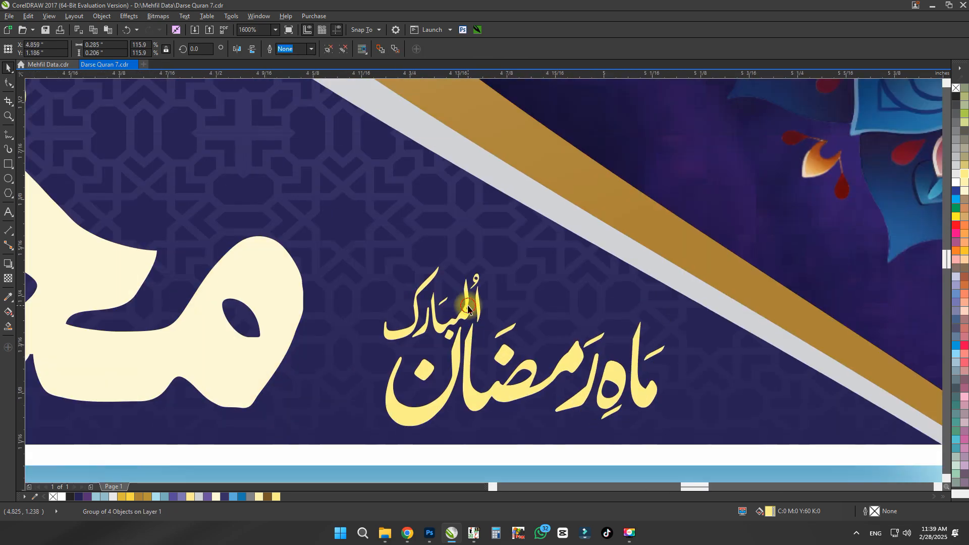
pyautogui.keyDown('ctrl'); pyautogui.click(468, 306); pyautogui.keyUp('ctrl')
pyautogui.scroll(1, 469, 306)
pyautogui.moveTo(498, 221); pyautogui.dragTo(502, 234)
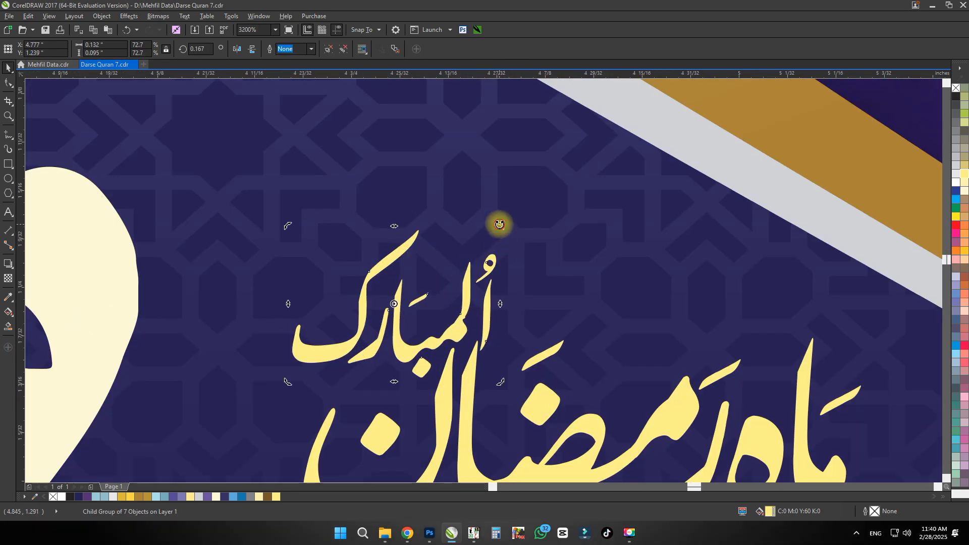
# Try کی at 65.3% beside the number 27, with both placed above the title's letter م.
pyautogui.scroll(-2, 468, 325)
pyautogui.click(480, 381)
pyautogui.scroll(-1, 373, 278)
pyautogui.scroll(1, 335, 274)
pyautogui.moveTo(286, 281); pyautogui.dragTo(460, 358)
pyautogui.scroll(1, 462, 356)
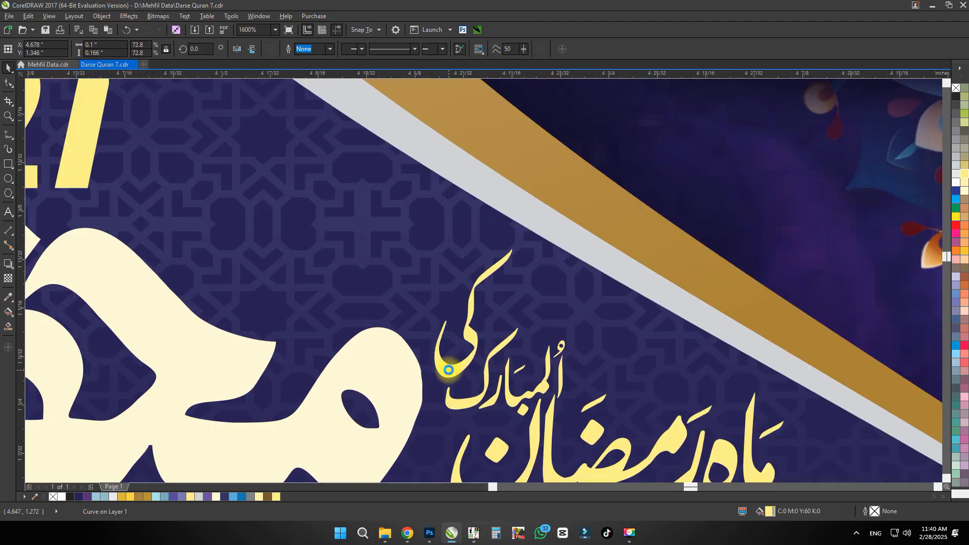
pyautogui.moveTo(438, 260); pyautogui.dragTo(446, 278)
pyautogui.scroll(-1, 446, 279)
pyautogui.moveTo(316, 286); pyautogui.dragTo(391, 273)
pyautogui.scroll(1, 508, 376)
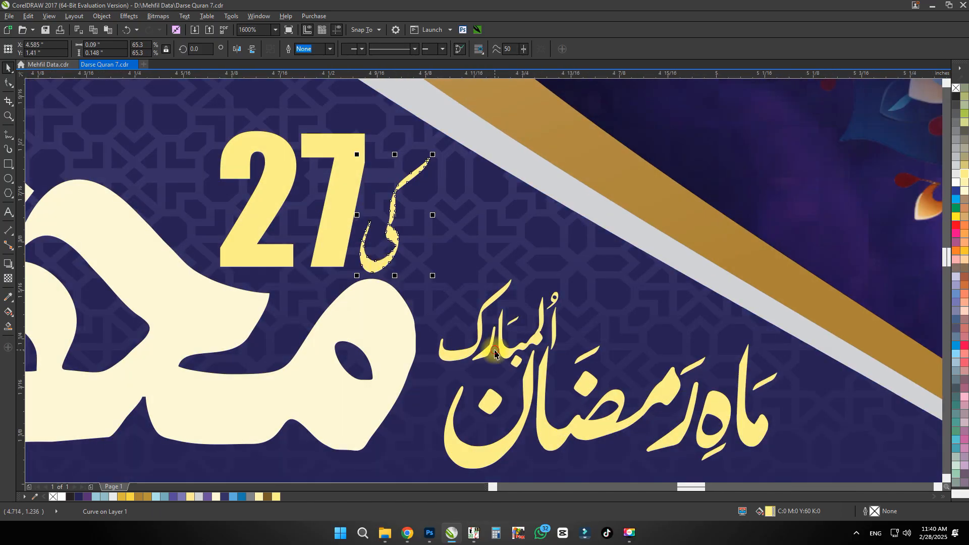
# Try ungrouping المبارک and rearranging it with رمضان beside the title's letter م.
pyautogui.click(483, 344)
pyautogui.hotkey('ctrl', 'u')
pyautogui.moveTo(481, 347); pyautogui.dragTo(464, 302)
pyautogui.moveTo(488, 330); pyautogui.dragTo(528, 358)
pyautogui.scroll(1, 396, 302)
pyautogui.keyDown('ctrl'); pyautogui.click(406, 375); pyautogui.keyUp('ctrl')
pyautogui.moveTo(406, 376); pyautogui.dragTo(570, 418)
# Undo the rearrangement of the 27, کی and ماہ رمضان المبارک words beside the title.
pyautogui.scroll(-2, 476, 408)
pyautogui.scroll(2, 420, 371)
pyautogui.scroll(-2, 629, 401)
pyautogui.moveTo(447, 234); pyautogui.dragTo(494, 318)
pyautogui.moveTo(410, 272); pyautogui.dragTo(353, 232)
pyautogui.scroll(-1, 470, 299)
pyautogui.hotkey('ctrl', 'z')
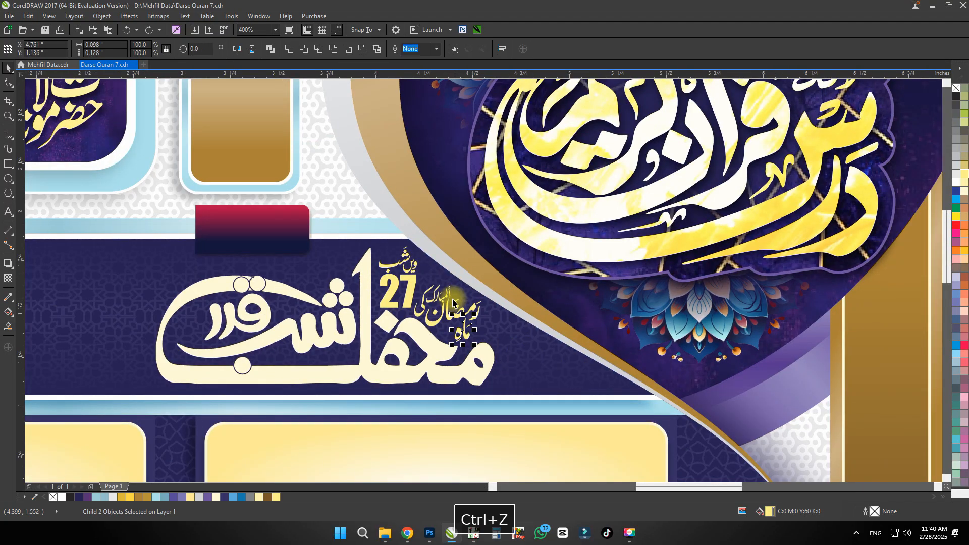
# Move the 27 ویں شب text arrangement and the red gradient ribbon off the page and shift the title slightly left.
pyautogui.scroll(-2, 457, 293)
pyautogui.click(708, 380)
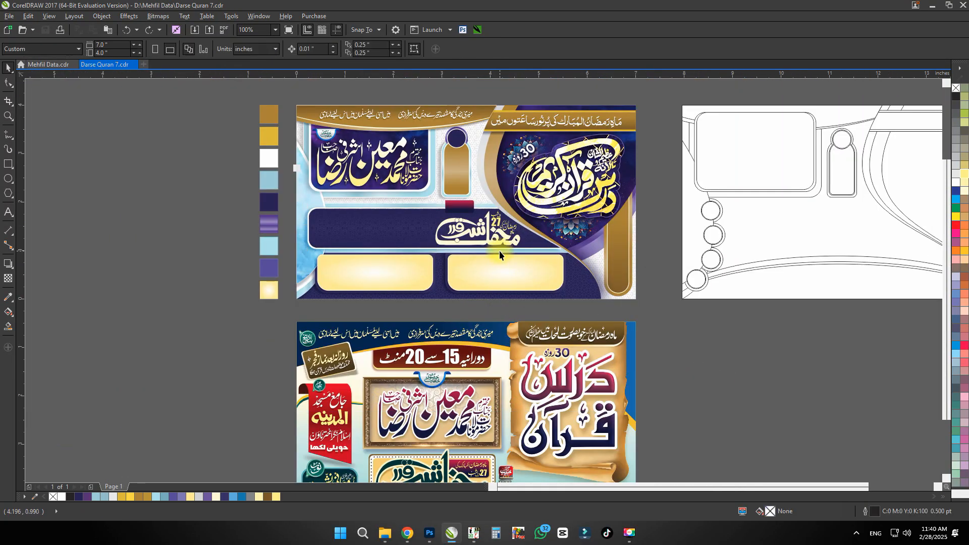
pyautogui.moveTo(522, 198); pyautogui.dragTo(486, 237)
pyautogui.moveTo(497, 222); pyautogui.dragTo(685, 348)
pyautogui.moveTo(480, 238); pyautogui.dragTo(464, 237)
# Copy the red ماہ رمضان المبارک کی 27 ویں شب box from the reference onto the محفل شب قدر title.
pyautogui.scroll(2, 458, 238)
pyautogui.scroll(-3, 458, 238)
pyautogui.scroll(1, 452, 338)
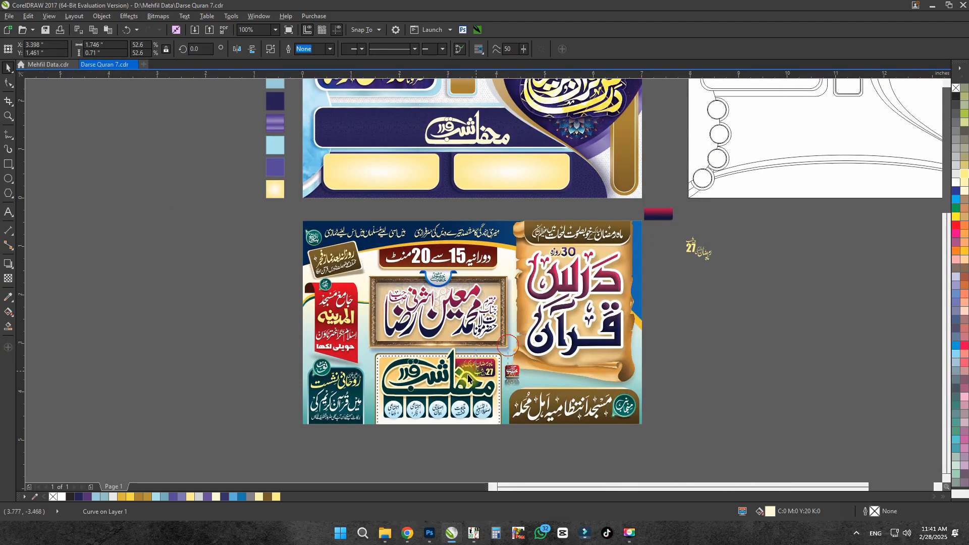
pyautogui.moveTo(505, 349); pyautogui.dragTo(451, 382)
pyautogui.moveTo(473, 362); pyautogui.dragTo(500, 120)
pyautogui.scroll(2, 500, 119)
pyautogui.scroll(-2, 596, 218)
pyautogui.scroll(2, 583, 192)
pyautogui.click(535, 217)
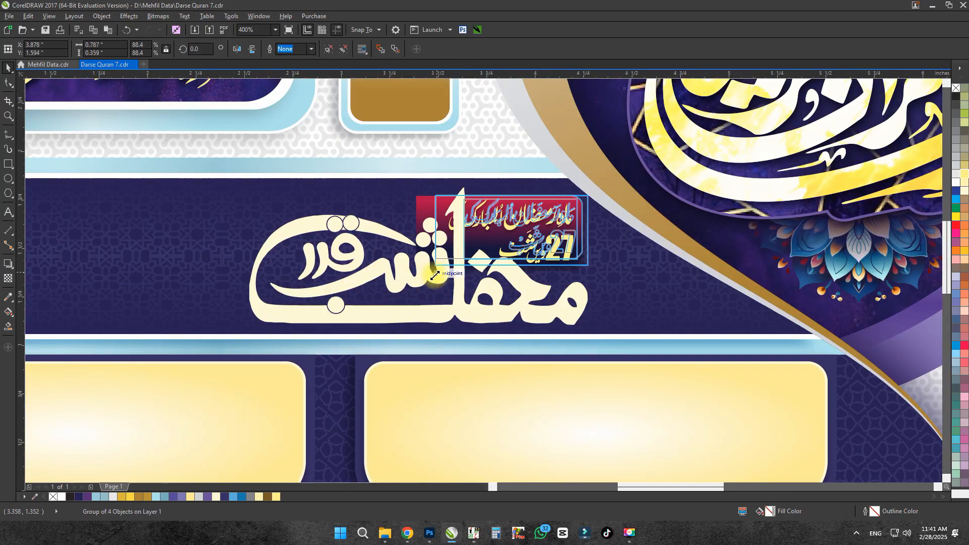
# Shrink the red date box to fit beside the title's tall letter, ungroup it and save the document.
pyautogui.moveTo(408, 271); pyautogui.dragTo(455, 251)
pyautogui.scroll(1, 483, 227)
pyautogui.scroll(-1, 421, 285)
pyautogui.hotkey('ctrl', 'u')
pyautogui.click(441, 270)
pyautogui.scroll(-2, 507, 267)
pyautogui.click(508, 308)
pyautogui.hotkey('ctrl', 's')
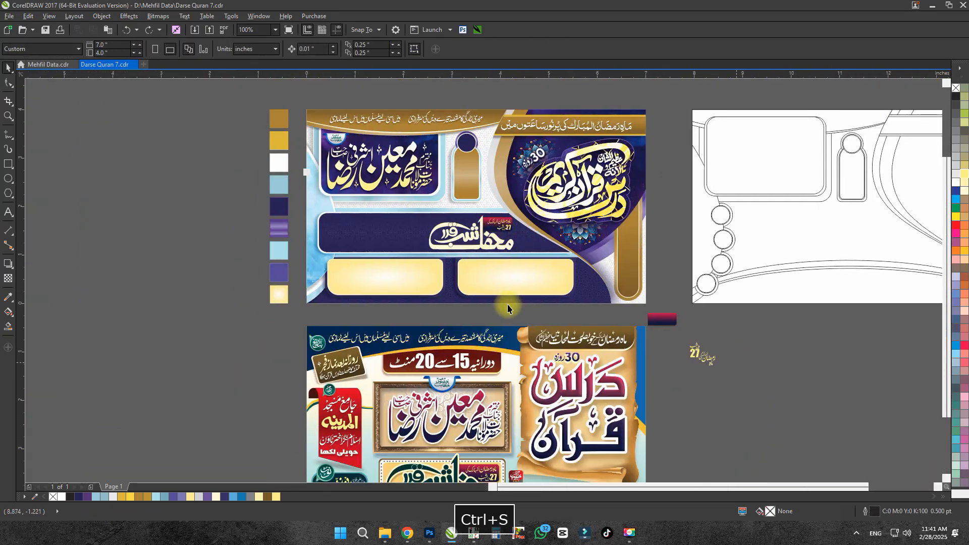
# Copy the reference's row of programme circles with their dark green tabs into the navy title panel.
pyautogui.moveTo(535, 428); pyautogui.dragTo(398, 472)
pyautogui.scroll(-1, 479, 447)
pyautogui.moveTo(479, 447); pyautogui.dragTo(438, 312)
pyautogui.scroll(1, 458, 299)
pyautogui.scroll(6, 475, 316)
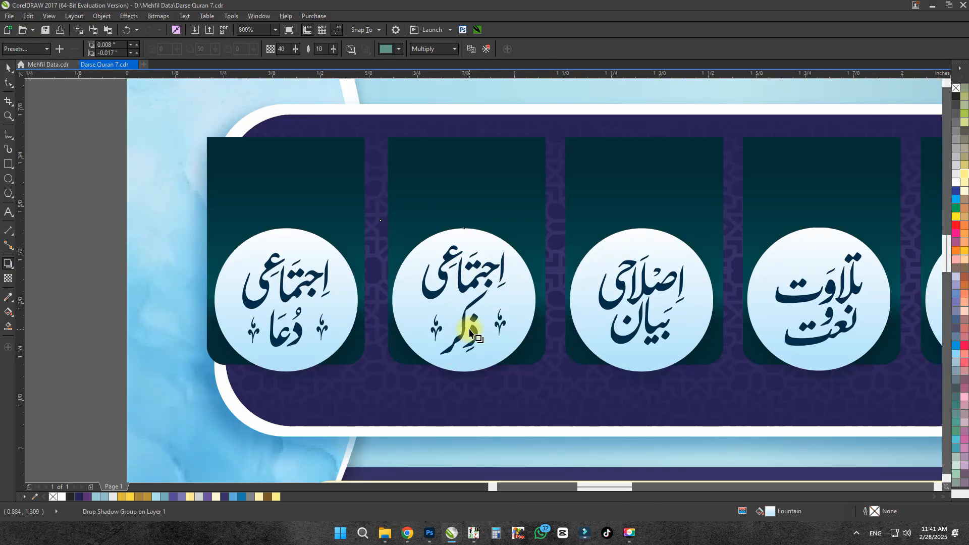
# Ungroup the اجتماعی ذکر wording and move its two small ornaments into the اصلاحی بیان circle.
pyautogui.press('space')
pyautogui.click(475, 329)
pyautogui.hotkey('ctrl', 'u')
pyautogui.moveTo(528, 319); pyautogui.dragTo(702, 314)
pyautogui.click(476, 330)
pyautogui.scroll(-1, 456, 255)
pyautogui.scroll(1, 309, 264)
# Ungroup the اجتماعی دعا wording, group the letters of دعا and move the word beside ذکر in the second circle.
pyautogui.click(310, 265)
pyautogui.hotkey('ctrl', 'u')
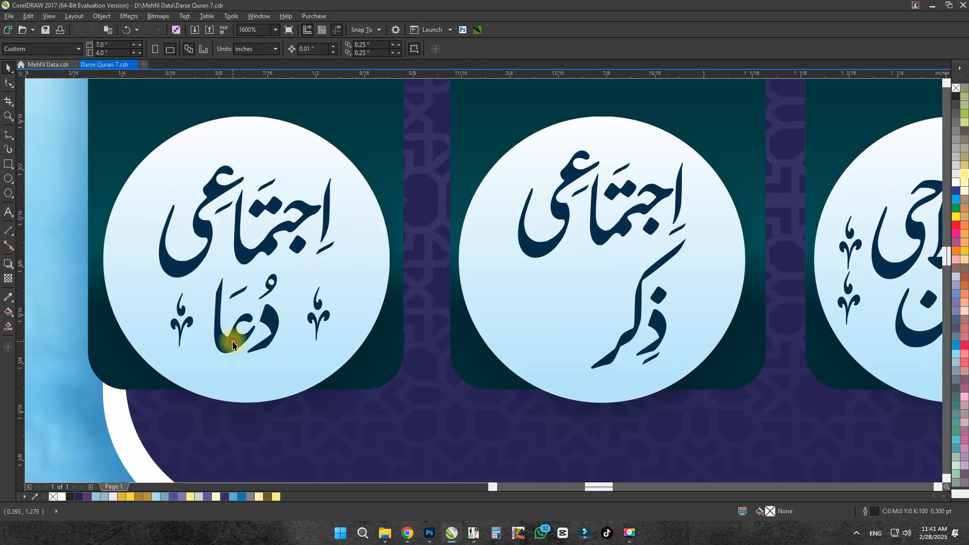
pyautogui.hotkey('ctrl', 'g')
pyautogui.moveTo(233, 345); pyautogui.dragTo(504, 350)
pyautogui.scroll(2, 508, 333)
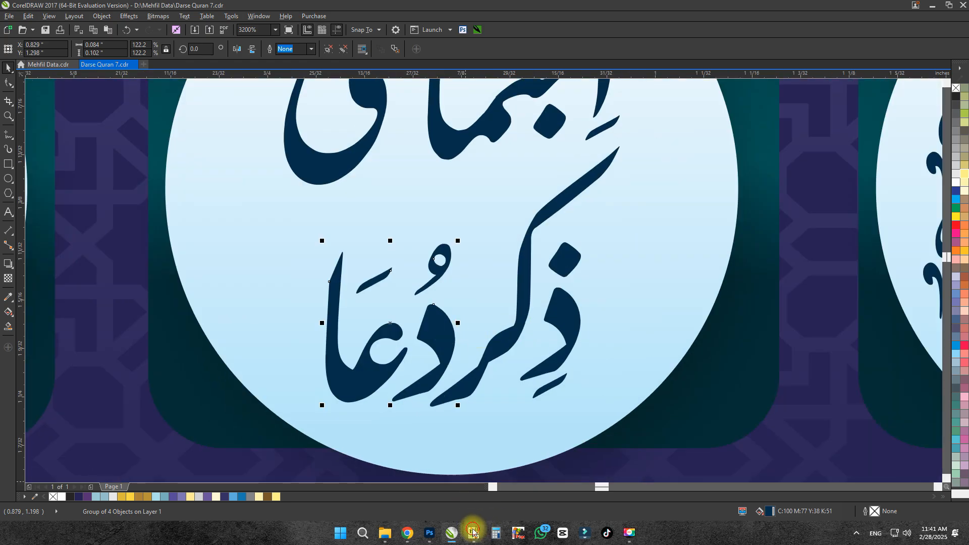
# Bring the letter و over from the text program and place it between ذکر and دعا.
pyautogui.click(473, 532)
pyautogui.click(404, 371)
pyautogui.hotkey('ctrl', 'a')
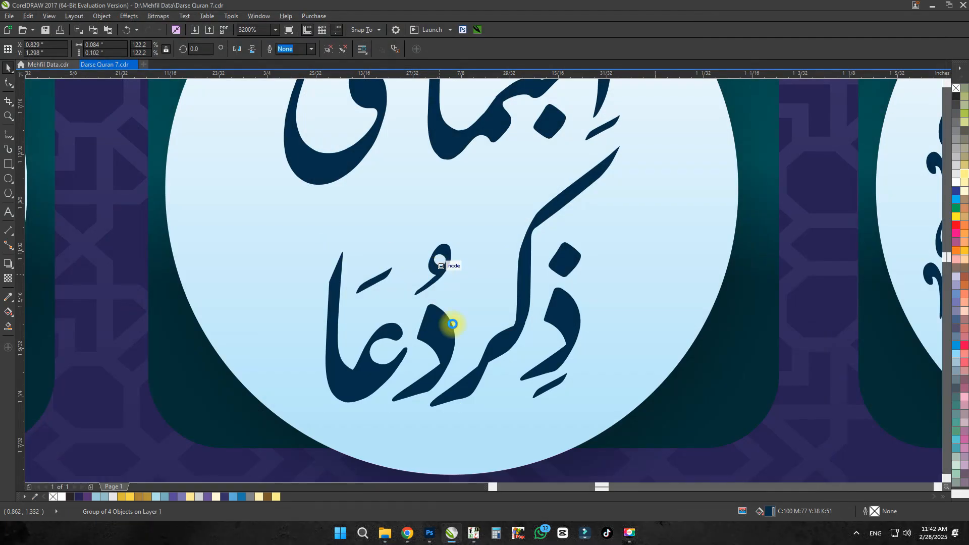
pyautogui.moveTo(523, 209); pyautogui.dragTo(505, 237)
pyautogui.scroll(1, 496, 247)
pyautogui.moveTo(472, 275); pyautogui.dragTo(489, 252)
pyautogui.scroll(-1, 487, 254)
# Copy the dark blue fill properties from ذکر onto the letter و.
pyautogui.hotkey('alt', 'e')
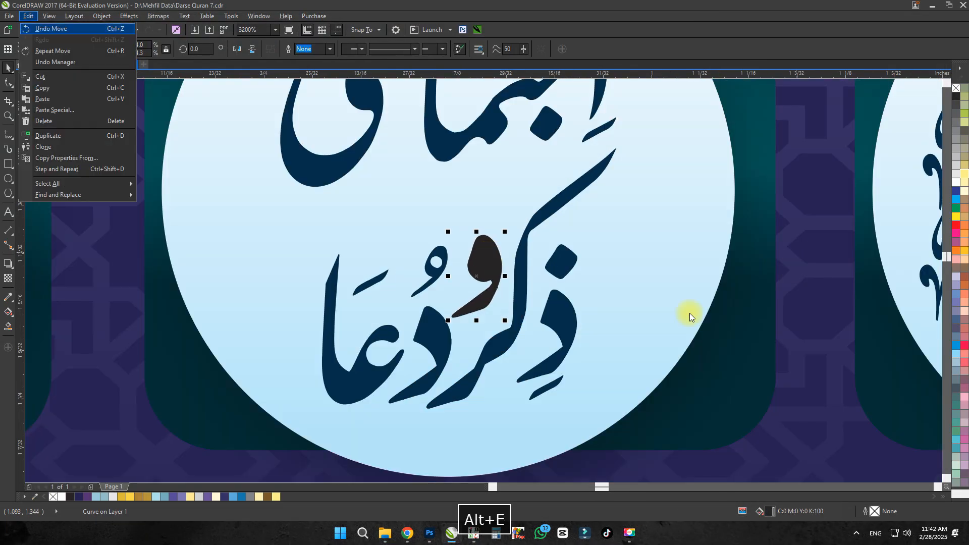
pyautogui.press('m')
pyautogui.click(567, 328)
# Group ذکر و دعا as one line and nudge it up beneath اجتماعی in the second circle.
pyautogui.scroll(-2, 544, 333)
pyautogui.moveTo(567, 280); pyautogui.dragTo(468, 376)
pyautogui.hotkey('ctrl', 'g')
pyautogui.scroll(2, 549, 305)
pyautogui.moveTo(509, 307); pyautogui.dragTo(508, 290)
pyautogui.scroll(-2, 596, 318)
pyautogui.scroll(1, 607, 300)
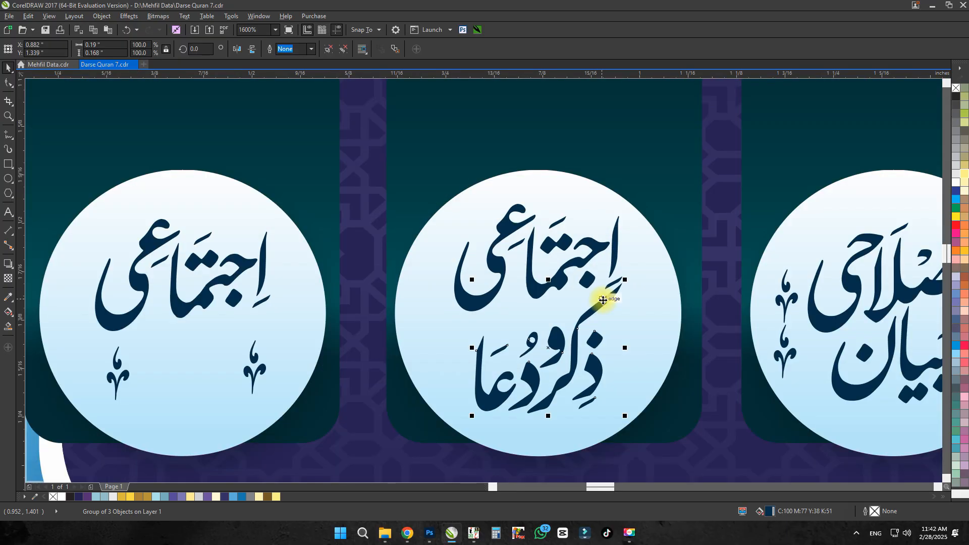
# Delete the slanted mark beneath the first letter of اجتماعی in the second circle and group it with ذکر و دعا.
pyautogui.click(542, 288)
pyautogui.scroll(1, 544, 288)
pyautogui.keyDown('ctrl'); pyautogui.click(687, 278); pyautogui.keyUp('ctrl')
pyautogui.press('Delete')
pyautogui.scroll(1, 638, 267)
pyautogui.moveTo(638, 266); pyautogui.dragTo(638, 301)
pyautogui.scroll(-3, 641, 299)
pyautogui.keyDown('shift'); pyautogui.click(634, 344); pyautogui.keyUp('shift')
pyautogui.hotkey('ctrl', 'g')
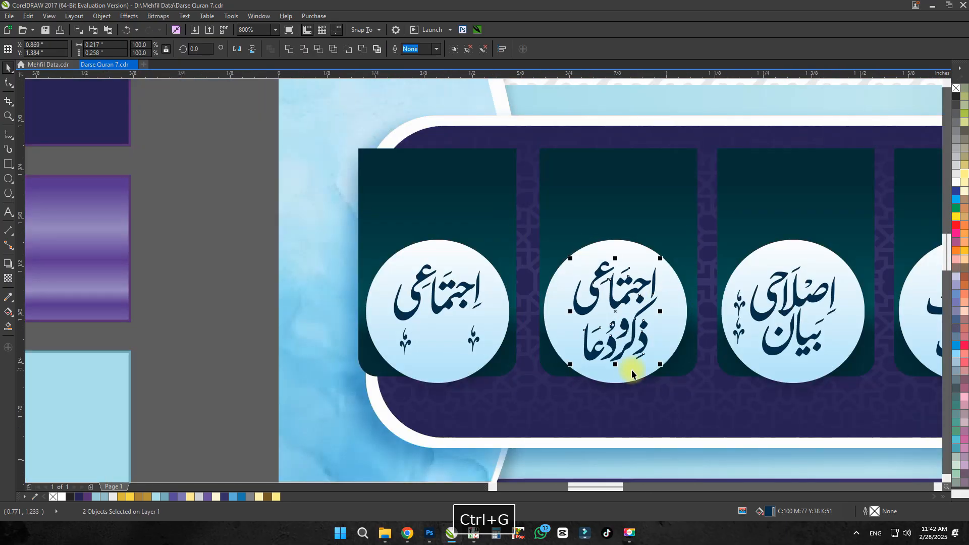
# Delete the spare tab with the extra اجتماعی circle beside the finished ذکر و دعا circle.
pyautogui.click(632, 370)
pyautogui.scroll(-1, 437, 346)
pyautogui.scroll(1, 516, 320)
pyautogui.press('Delete')
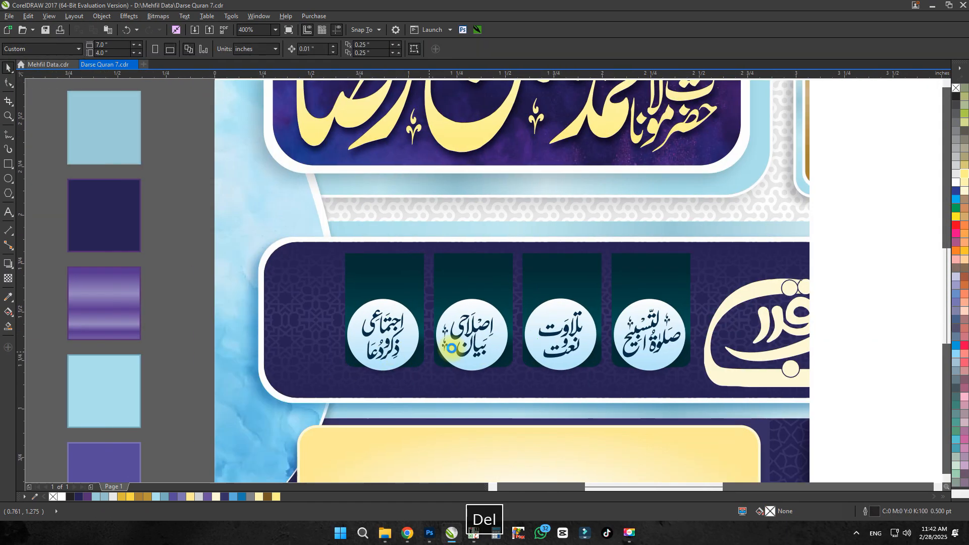
# Apply a vertical white-to-yellow gradient fill to the four tabs behind the circles.
pyautogui.keyDown('shift'); pyautogui.click(652, 276); pyautogui.keyUp('shift')
pyautogui.keyDown('shift'); pyautogui.click(566, 276); pyautogui.keyUp('shift')
pyautogui.keyDown('shift'); pyautogui.click(479, 277); pyautogui.keyUp('shift')
pyautogui.keyDown('shift'); pyautogui.click(403, 277); pyautogui.keyUp('shift')
pyautogui.hotkey('ctrl', 'shift', 'a')
pyautogui.press('g')
pyautogui.click(499, 255)
pyautogui.click(488, 307)
pyautogui.scroll(-1, 447, 291)
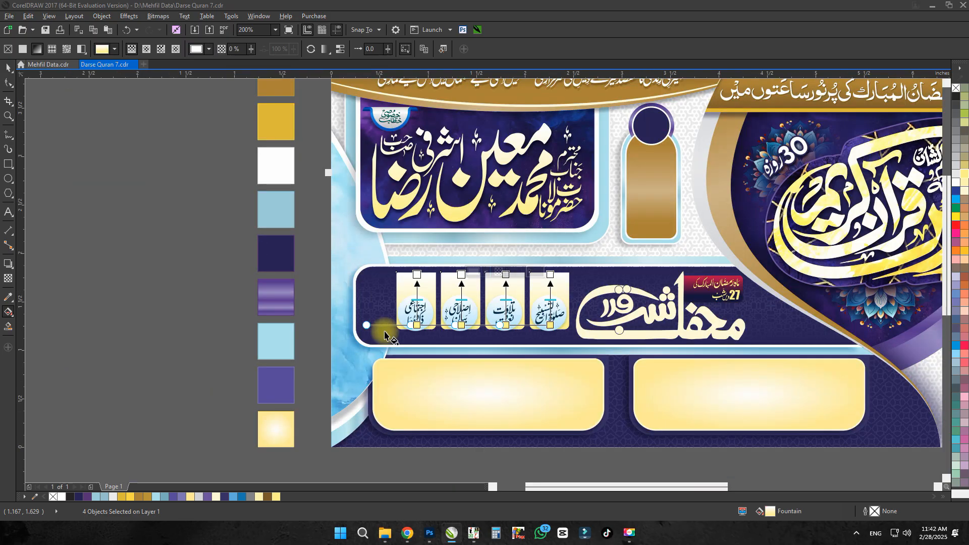
# Align the four tabs so they hang from the upper border of the dark panel.
pyautogui.press('space')
pyautogui.scroll(1, 496, 318)
pyautogui.click(629, 262)
pyautogui.click(608, 321)
pyautogui.moveTo(533, 344)
pyautogui.mouseDown()
pyautogui.moveTo(458, 340)
pyautogui.moveTo(541, 333)
pyautogui.mouseUp()
pyautogui.hotkey('ctrl', 'z')
pyautogui.scroll(-1, 484, 333)
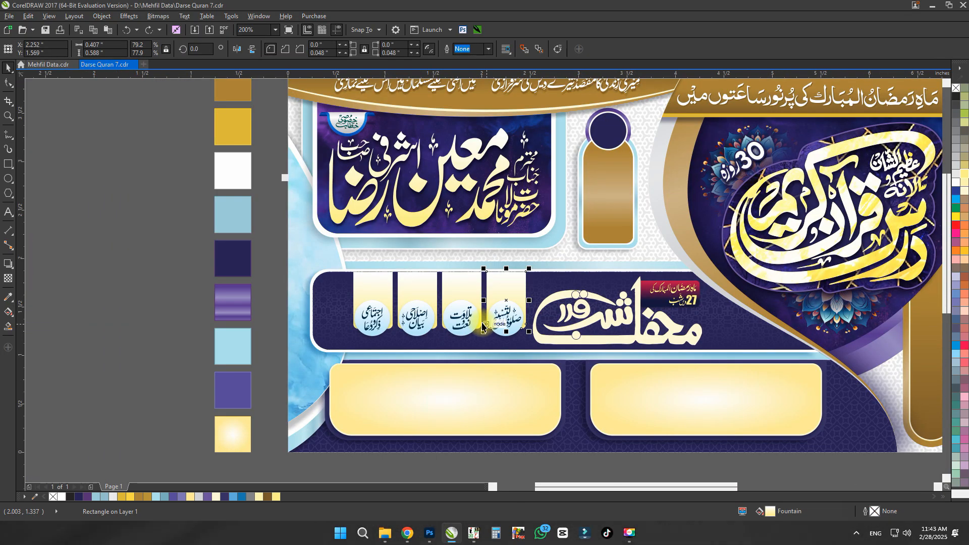
# Copy the banded purple gradient fill from its swatch onto the tab behind صلوٰۃ التسبیح.
pyautogui.hotkey('alt', 'e')
pyautogui.press('m')
pyautogui.press('Return')
pyautogui.click(233, 302)
pyautogui.scroll(1, 526, 304)
pyautogui.press('space')
pyautogui.scroll(-1, 526, 268)
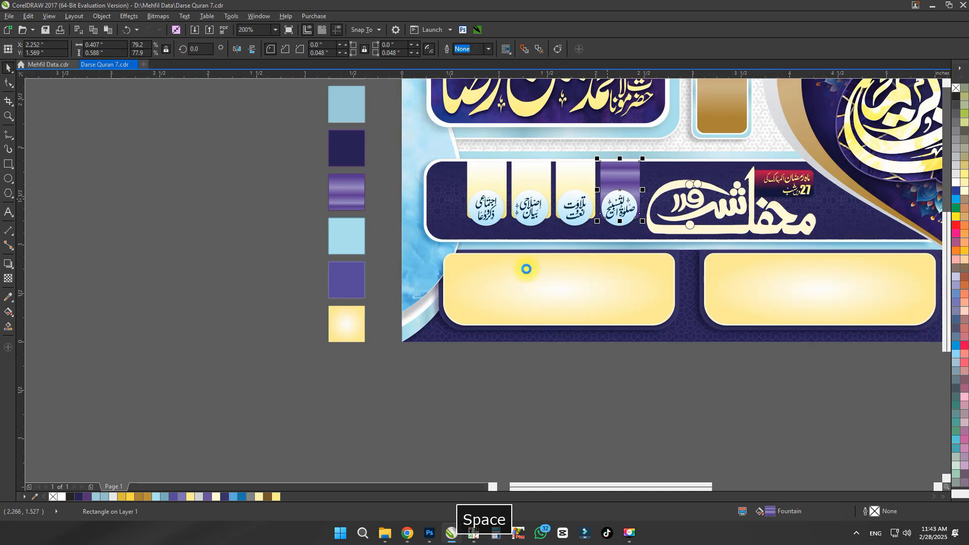
# Copy the flat violet swatch's fill onto the صلوٰۃ التسبیح tab and fade its upper end to dark navy.
pyautogui.hotkey('alt', 'e')
pyautogui.press('m')
pyautogui.press('Return')
pyautogui.click(311, 339)
pyautogui.scroll(2, 550, 245)
pyautogui.press('space')
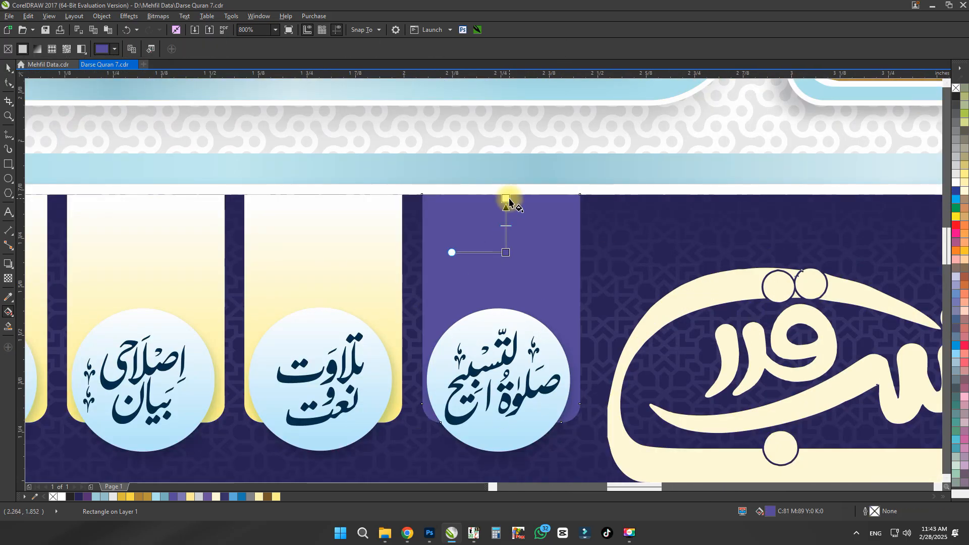
pyautogui.click(520, 197)
pyautogui.click(552, 220)
pyautogui.click(669, 210)
pyautogui.hotkey('ctrl', 'space')
# Copy the violet fade from the صلوٰۃ التسبیح tab onto the other three tabs.
pyautogui.scroll(-1, 522, 277)
pyautogui.hotkey('alt', 'e')
pyautogui.press('m')
pyautogui.press('Return')
pyautogui.click(541, 268)
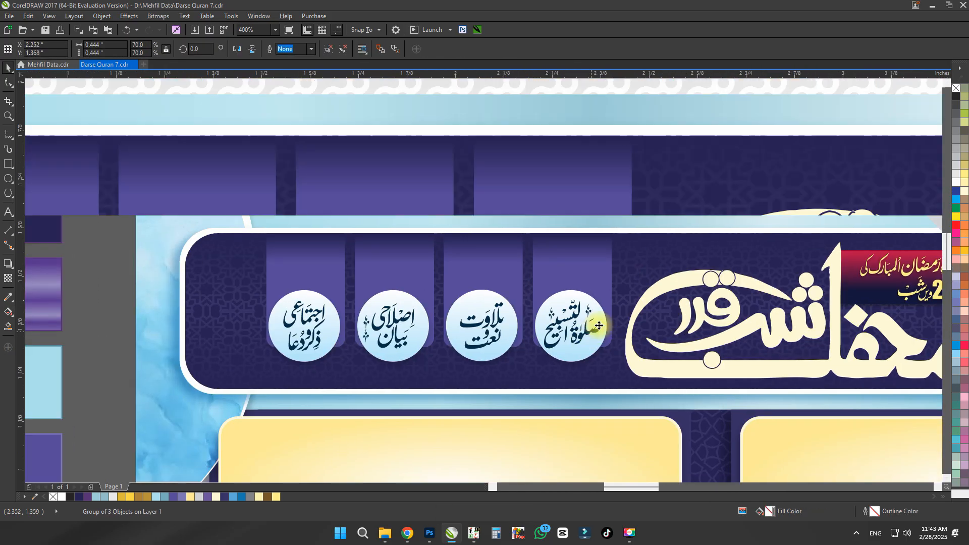
# Enlarge the صلوٰۃ التسبیح circle about its centre and repeat the same scaling on the other three circles.
pyautogui.moveTo(643, 241); pyautogui.dragTo(661, 218)
pyautogui.click(376, 308)
pyautogui.hotkey('ctrl', 'r')
pyautogui.scroll(-1, 376, 306)
pyautogui.scroll(1, 293, 303)
pyautogui.click(464, 302)
pyautogui.hotkey('ctrl', 'r')
pyautogui.scroll(-1, 349, 288)
# Recolour the wording inside the circles to dark purple C93 M96 Y31 K21 and delete the ornaments beside اصلاحی بیان.
pyautogui.keyDown('ctrl'); pyautogui.click(411, 270); pyautogui.keyUp('ctrl')
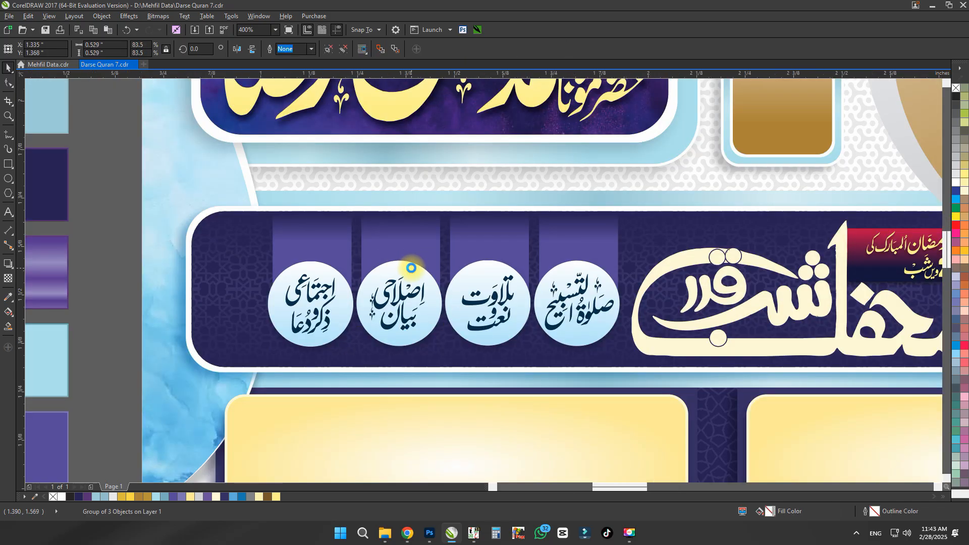
pyautogui.scroll(-1, 454, 338)
pyautogui.keyDown('ctrl'); pyautogui.click(528, 327); pyautogui.keyUp('ctrl')
pyautogui.scroll(1, 517, 333)
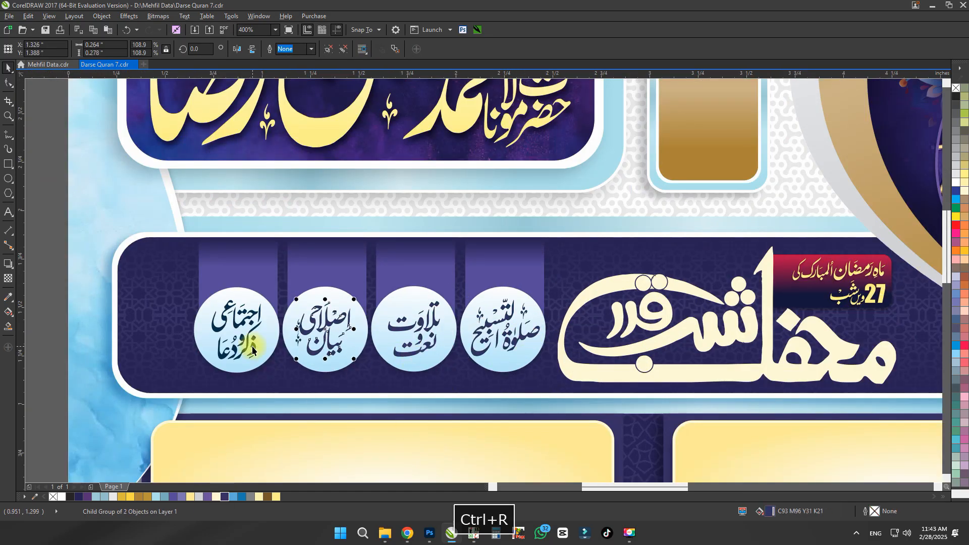
pyautogui.scroll(1, 295, 342)
pyautogui.press('Delete')
pyautogui.scroll(-1, 431, 303)
pyautogui.scroll(2, 509, 295)
# Rotate the pair of dots on the first letter of تلاوت upright and shift it closer to the letter.
pyautogui.keyDown('ctrl'); pyautogui.click(490, 248); pyautogui.keyUp('ctrl')
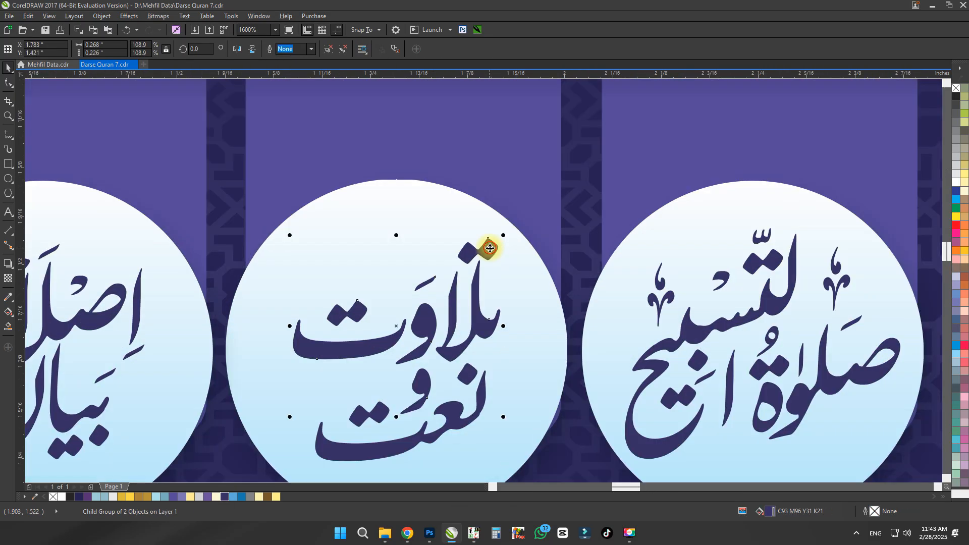
pyautogui.moveTo(486, 267); pyautogui.dragTo(485, 264)
pyautogui.scroll(1, 485, 263)
pyautogui.moveTo(476, 258); pyautogui.dragTo(521, 315)
pyautogui.scroll(-2, 501, 262)
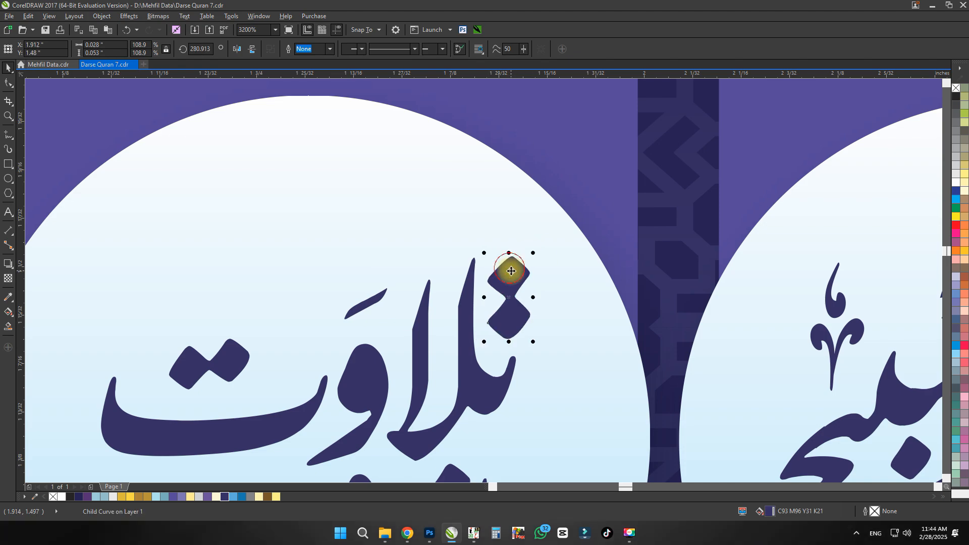
pyautogui.hotkey('ctrl', 'z')
# Select the four programme circles with their tabs and nudge the circles upward inside the dark panel.
pyautogui.scroll(-2, 485, 335)
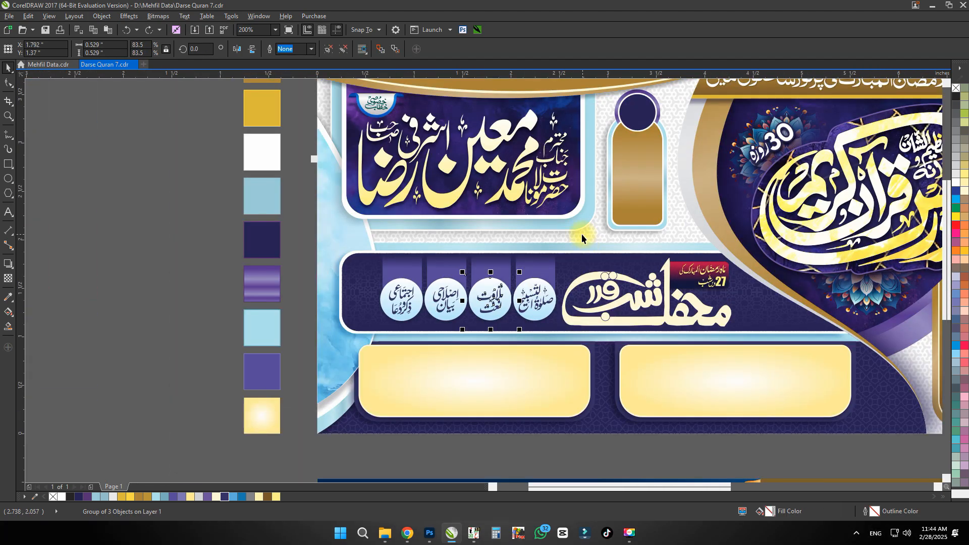
pyautogui.moveTo(582, 234); pyautogui.dragTo(376, 333)
pyautogui.scroll(1, 378, 337)
pyautogui.keyDown('shift'); pyautogui.click(707, 215); pyautogui.keyUp('shift')
pyautogui.press('Up')
pyautogui.press('Up')
pyautogui.press('Up')
pyautogui.press('Up')
pyautogui.press('Up')
pyautogui.press('Up')
pyautogui.press('Up')
# Enlarge the circles together with their tabs, fit them between the panel's left end and the headline, and save.
pyautogui.keyDown('shift'); pyautogui.click(445, 195); pyautogui.keyUp('shift')
pyautogui.scroll(1, 572, 291)
pyautogui.moveTo(548, 298); pyautogui.dragTo(544, 262)
pyautogui.scroll(-1, 545, 264)
pyautogui.moveTo(753, 139); pyautogui.dragTo(383, 309)
pyautogui.moveTo(303, 332); pyautogui.dragTo(302, 332)
pyautogui.scroll(-1, 273, 330)
pyautogui.click(198, 297)
pyautogui.scroll(-1, 198, 298)
pyautogui.hotkey('ctrl', 's')
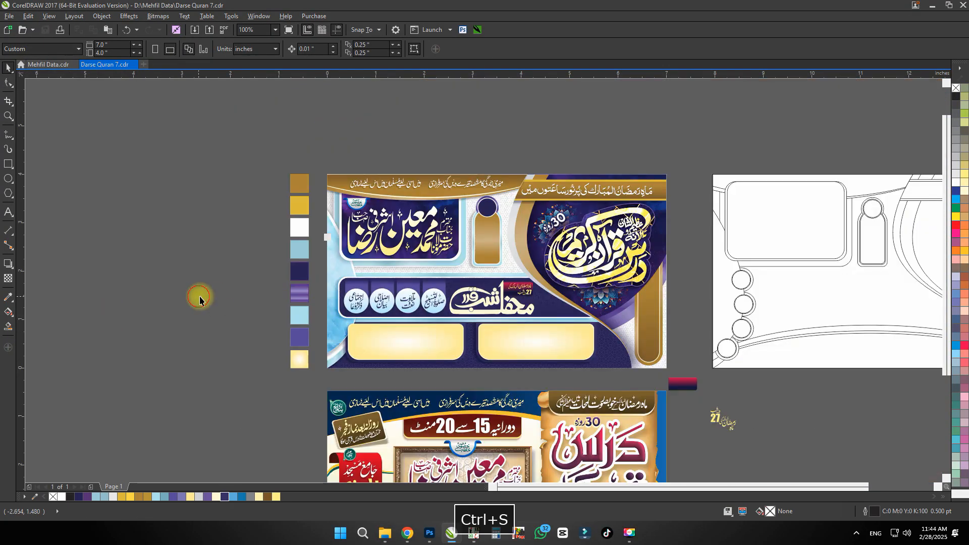
# Fill the محفل شب قدر headline with a vertical white-to-yellow gradient and save the file.
pyautogui.scroll(-1, 276, 305)
pyautogui.scroll(2, 497, 252)
pyautogui.click(490, 262)
pyautogui.scroll(-1, 361, 268)
pyautogui.hotkey('ctrl', 'shift', 'a')
pyautogui.press('Return')
pyautogui.click(433, 309)
pyautogui.scroll(1, 399, 346)
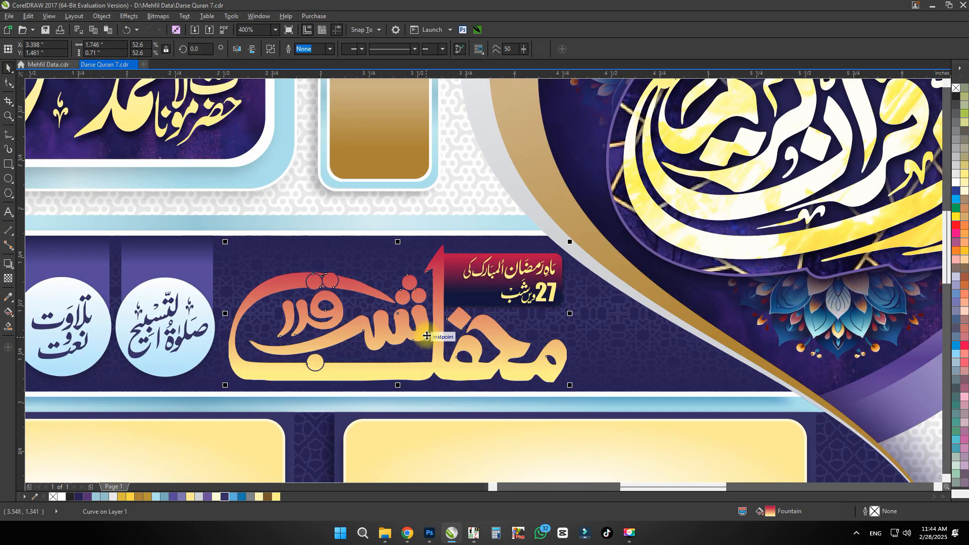
pyautogui.click(417, 247)
pyautogui.press('space')
pyautogui.scroll(-1, 354, 282)
pyautogui.hotkey('ctrl', 's')
pyautogui.scroll(2, 449, 289)
pyautogui.moveTo(319, 274); pyautogui.dragTo(333, 283)
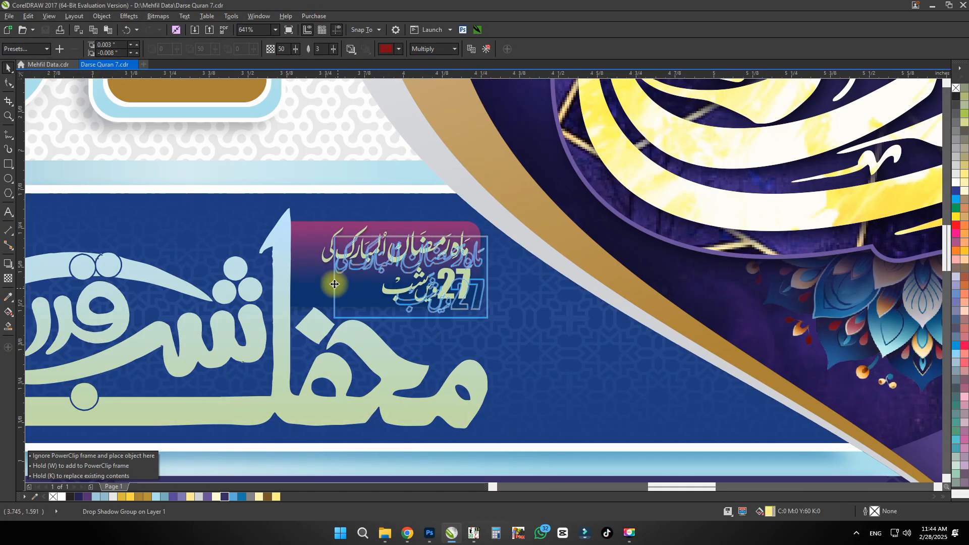
pyautogui.hotkey('ctrl', 'z')
# Recolour the plate behind the 27 ویں شب text violet, darkening it toward the headline's tall letter.
pyautogui.rightClick(956, 182)
pyautogui.scroll(-1, 803, 286)
pyautogui.click(264, 262)
pyautogui.scroll(1, 567, 277)
pyautogui.moveTo(580, 279); pyautogui.dragTo(565, 277)
# Change the drop shadow colour of the رمضان المبارک کی 27 ویں شب text to dark purple.
pyautogui.click(659, 277)
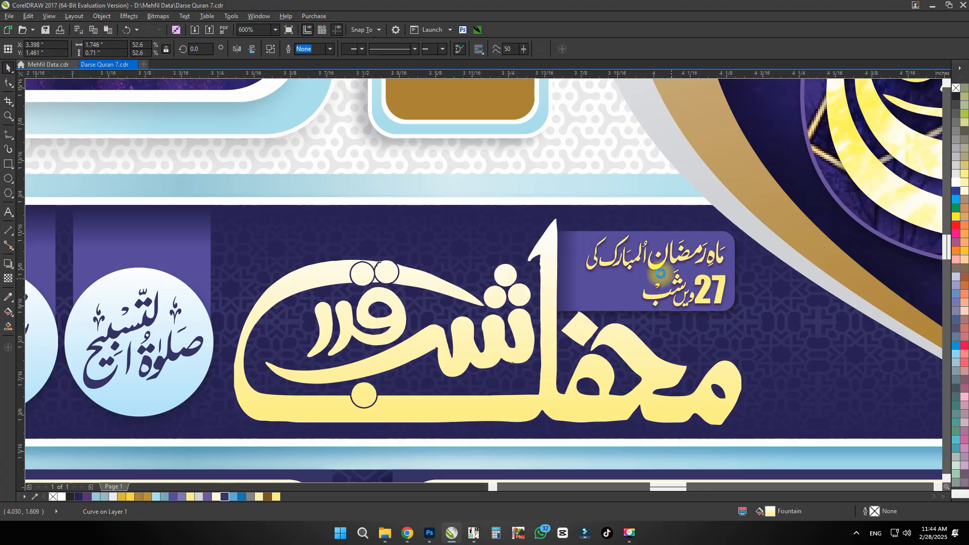
pyautogui.scroll(1, 671, 282)
pyautogui.click(673, 284)
pyautogui.click(399, 49)
pyautogui.click(226, 499)
pyautogui.click(577, 356)
pyautogui.scroll(-1, 514, 327)
pyautogui.scroll(1, 580, 303)
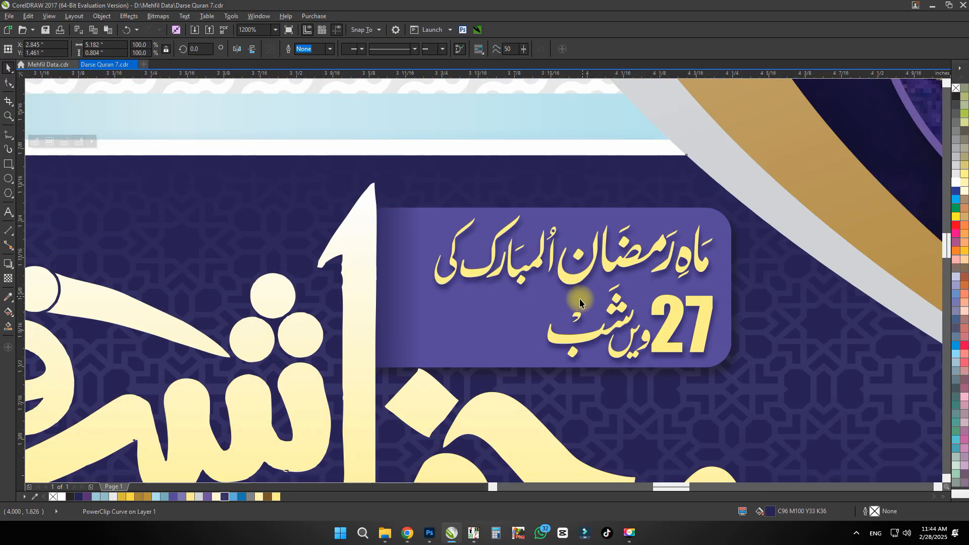
# Extend the violet date plate upward, enlarge the رمضان date text to fill it, and save the file.
pyautogui.moveTo(548, 204); pyautogui.dragTo(548, 187)
pyautogui.click(549, 185)
pyautogui.click(581, 268)
pyautogui.moveTo(432, 211); pyautogui.dragTo(401, 195)
pyautogui.click(425, 273)
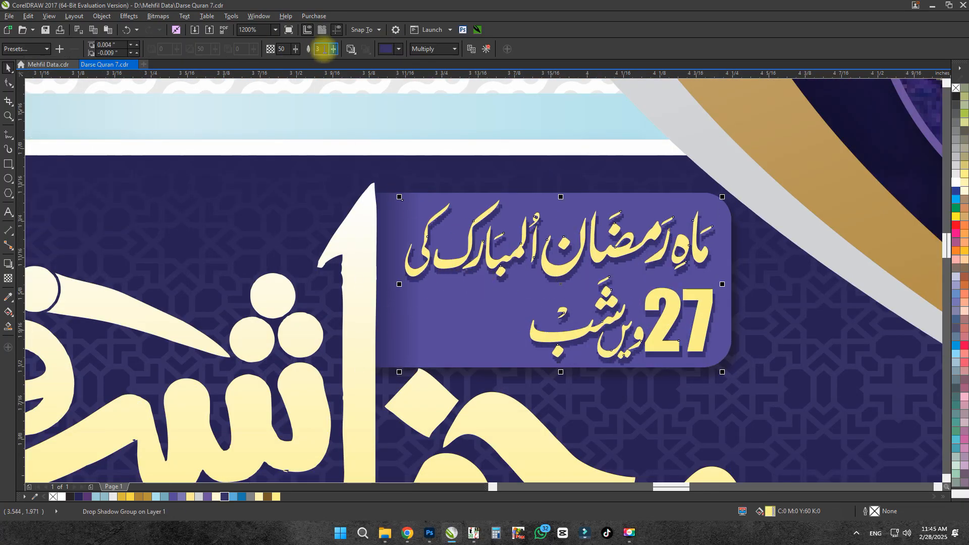
pyautogui.scroll(-1, 544, 160)
pyautogui.click(601, 241)
pyautogui.scroll(1, 608, 173)
pyautogui.keyDown('shift'); pyautogui.click(601, 187); pyautogui.keyUp('shift')
pyautogui.scroll(-1, 596, 173)
pyautogui.scroll(-1, 597, 173)
pyautogui.hotkey('ctrl', 's')
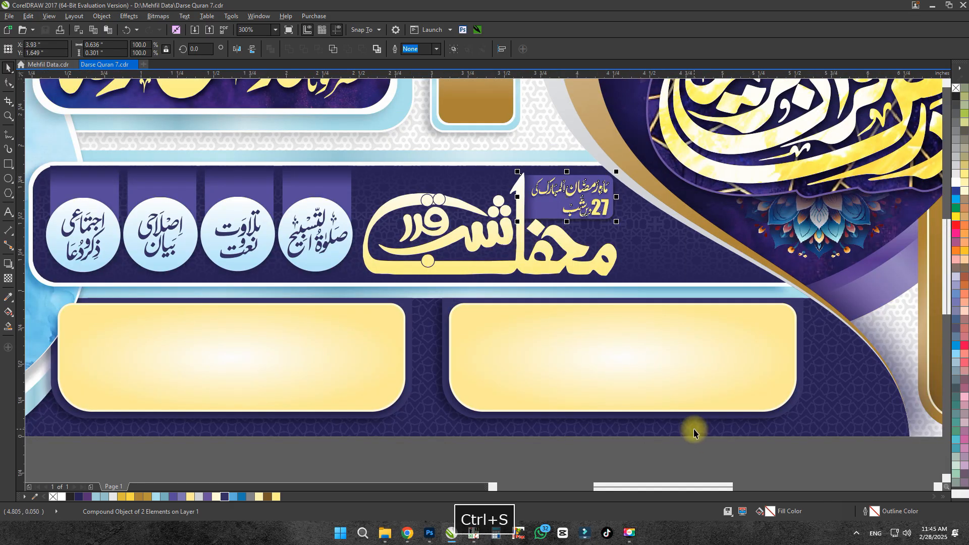
# Change the drop shadow colour of the violet date plate to the palette's dark purple.
pyautogui.scroll(2, 634, 227)
pyautogui.click(548, 201)
pyautogui.click(392, 49)
pyautogui.click(420, 76)
pyautogui.click(226, 498)
# Add a dark drop shadow with 50 opacity and a feather of 5 to the محفل شب قدر headline.
pyautogui.click(497, 322)
pyautogui.scroll(-2, 499, 321)
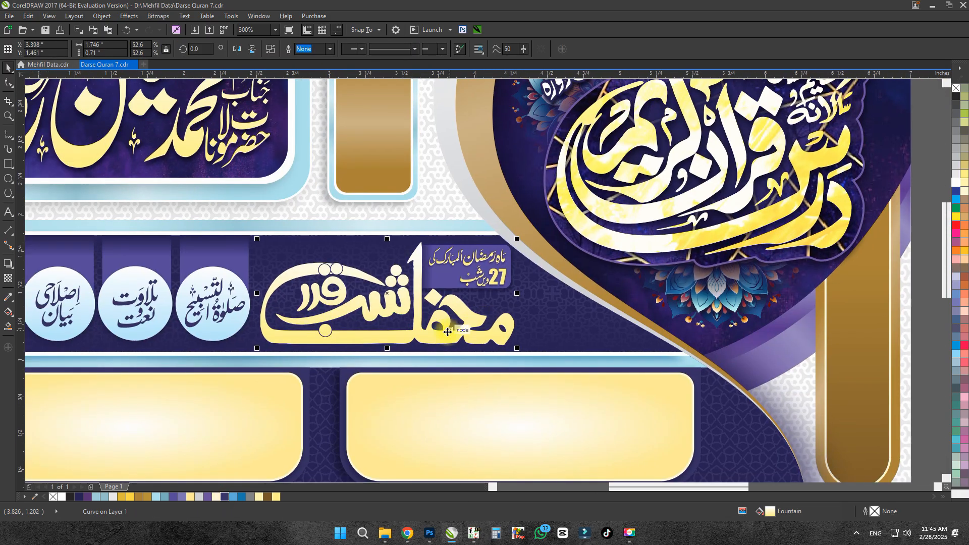
pyautogui.click(447, 347)
pyautogui.scroll(1, 447, 347)
pyautogui.write('50')
pyautogui.press('Tab')
# Delete the leftover red gradient rectangle and the spare 27 date text beside the poster.
pyautogui.scroll(-1, 332, 155)
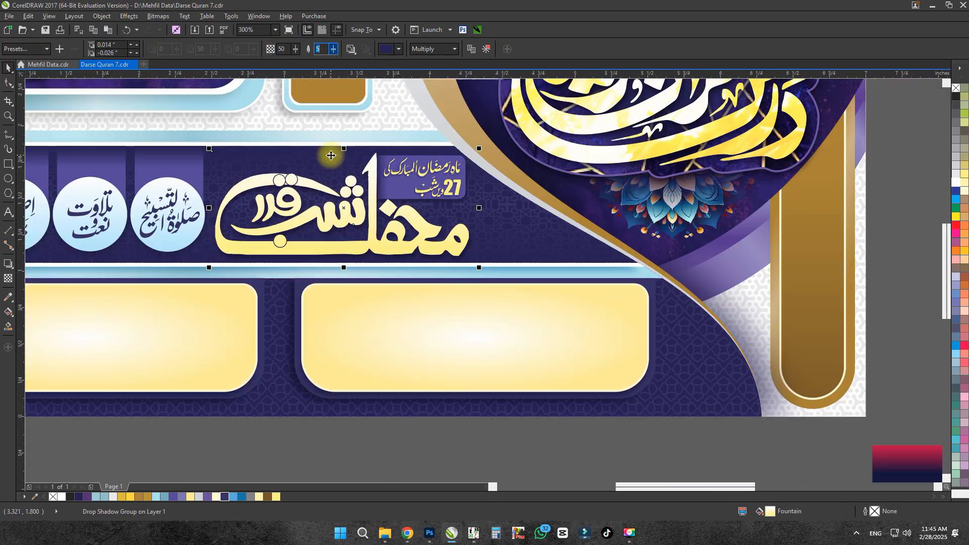
pyautogui.scroll(-2, 492, 432)
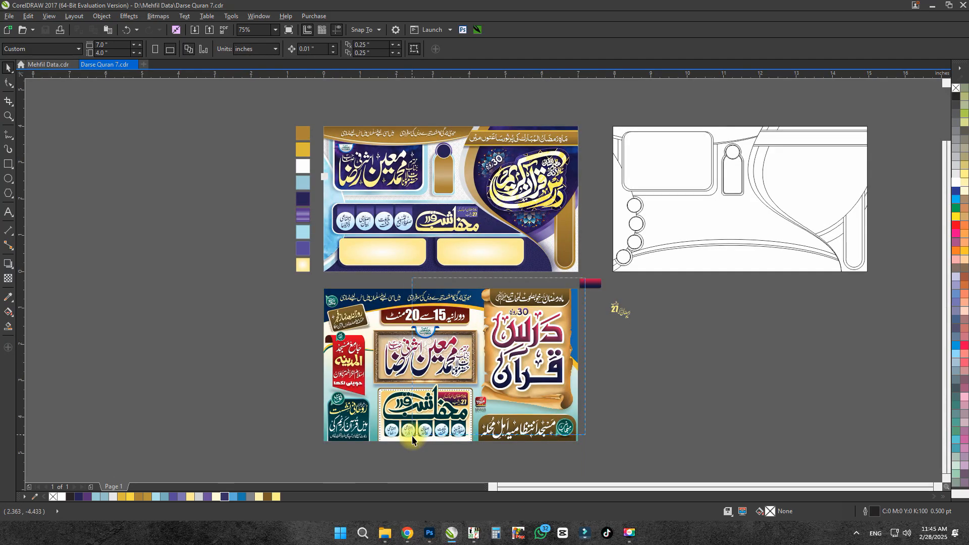
pyautogui.press('Delete')
# Bring the روزانہ بعد نماز فجر text from the reference poster to the empty area above the new poster.
pyautogui.moveTo(411, 355); pyautogui.dragTo(411, 396)
pyautogui.click(343, 437)
pyautogui.moveTo(344, 437); pyautogui.dragTo(454, 187)
# Straighten the روزانہ بعد نماز فجر text, recolour it dark purple and ungroup it.
pyautogui.press('z')
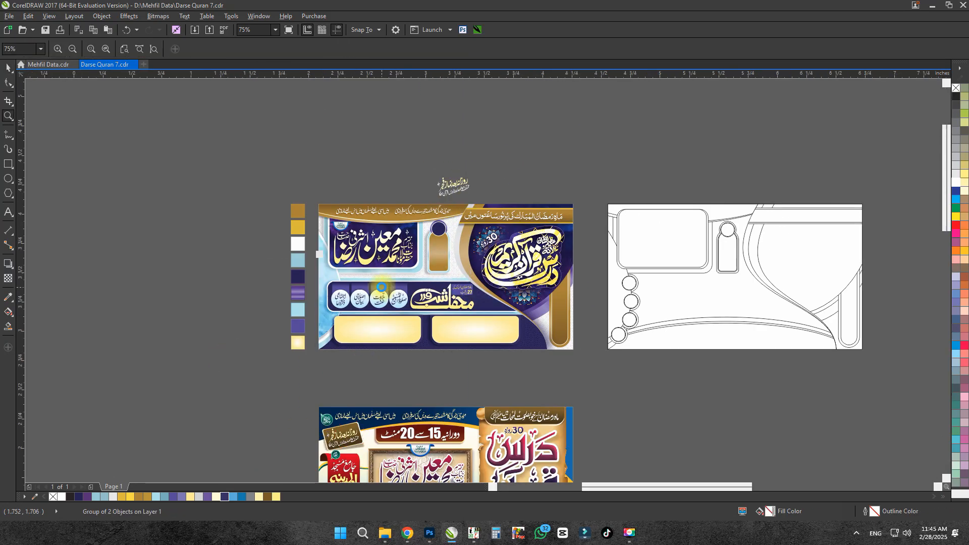
pyautogui.moveTo(381, 287); pyautogui.dragTo(509, 161)
pyautogui.press('space')
pyautogui.click(203, 50)
pyautogui.click(226, 497)
pyautogui.hotkey('ctrl', 'u')
# Move the text onto the gold plate and separate روزانہ and بعد نماز فجر into two lines.
pyautogui.moveTo(465, 190); pyautogui.dragTo(419, 395)
pyautogui.scroll(1, 344, 448)
pyautogui.hotkey('ctrl', 'u')
pyautogui.moveTo(495, 348); pyautogui.dragTo(454, 283)
pyautogui.moveTo(414, 359); pyautogui.dragTo(438, 377)
pyautogui.moveTo(333, 312); pyautogui.dragTo(362, 331)
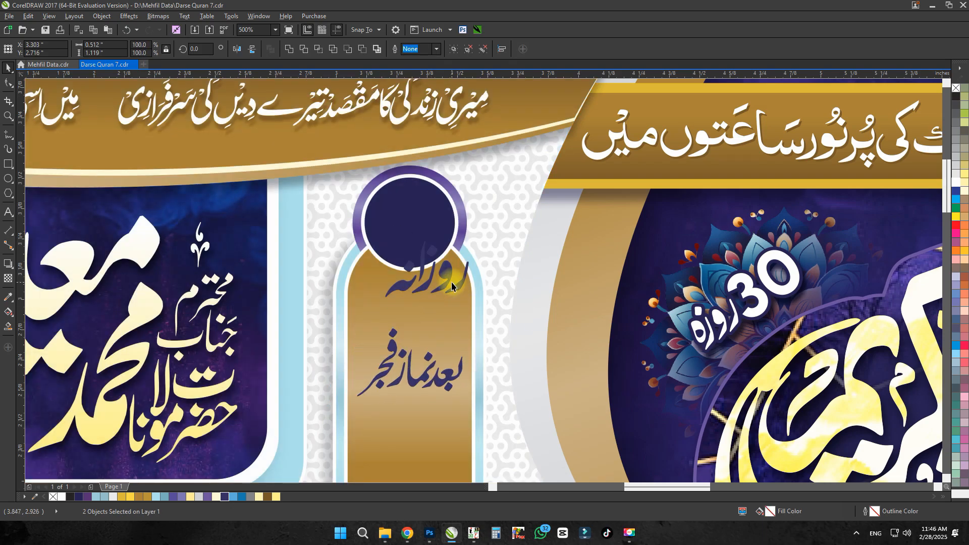
# Centre روزانہ below the dark circle on the gold plate and position بعد نماز فجر beneath it.
pyautogui.moveTo(454, 281); pyautogui.dragTo(434, 303)
pyautogui.scroll(1, 429, 302)
pyautogui.scroll(-1, 428, 303)
pyautogui.moveTo(421, 348); pyautogui.dragTo(423, 363)
pyautogui.scroll(-1, 461, 331)
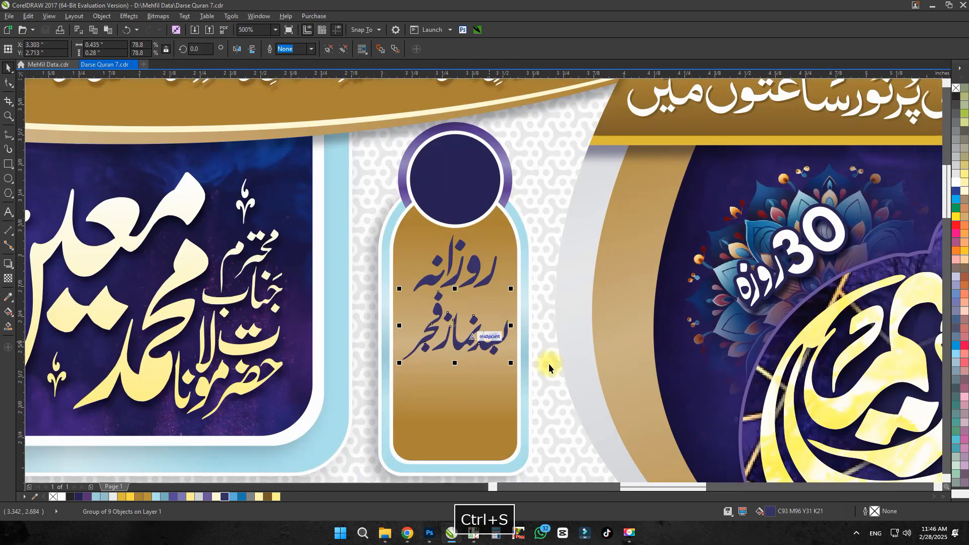
# Open the design file Jamia Noor Ul Quran 9 from the Mehfil Data folder.
pyautogui.hotkey('alt', 'Tab')
pyautogui.press('super+e')
pyautogui.click(53, 320)
pyautogui.click(295, 206)
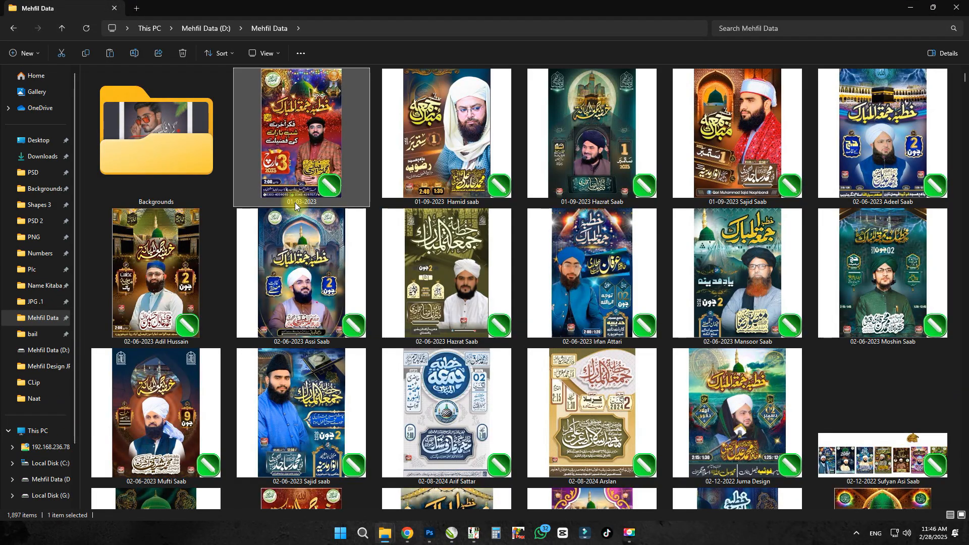
pyautogui.press('j')
pyautogui.press('Home')
pyautogui.press('j')
pyautogui.press('Home')
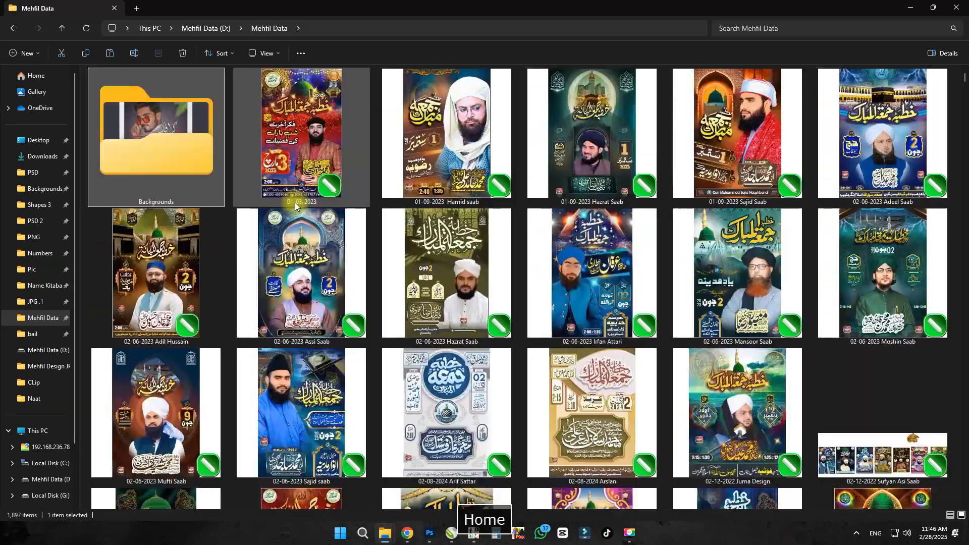
pyautogui.write('jamia n')
pyautogui.press('Right')
pyautogui.press('Right')
pyautogui.press('Right')
pyautogui.press('Right')
pyautogui.press('Right')
pyautogui.press('Right')
pyautogui.press('Right')
pyautogui.press('Right')
pyautogui.press('Right')
pyautogui.press('Right')
pyautogui.press('Right')
pyautogui.press('Right')
pyautogui.press('Right')
pyautogui.press('Right')
pyautogui.press('Right')
pyautogui.press('Right')
pyautogui.press('Right')
pyautogui.press('Right')
pyautogui.press('Right')
pyautogui.press('Right')
pyautogui.press('Right')
pyautogui.press('Return')
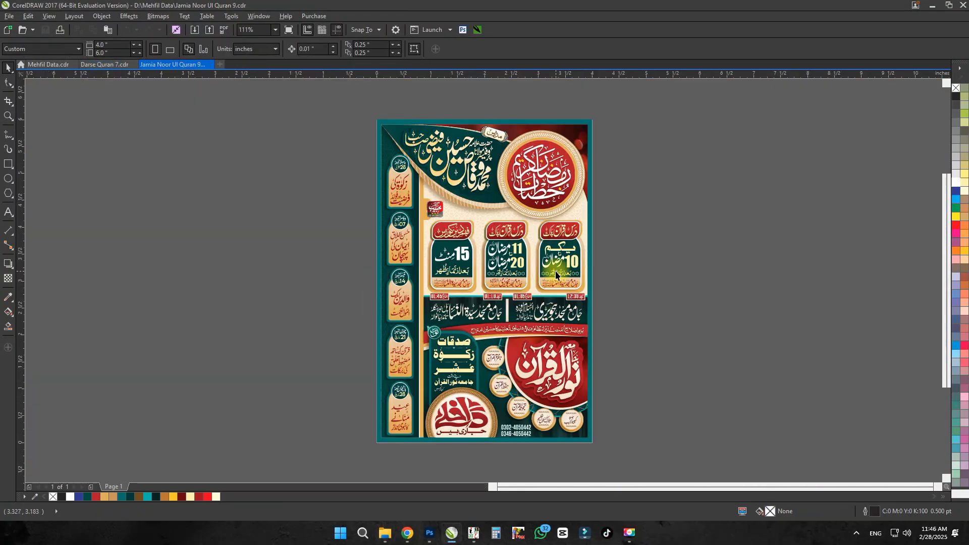
# Copy the بعد از نماز فجر text from Jamia Noor Ul Quran 9 into Darse Quran 7, replacing the existing بعد نماز فجر line.
pyautogui.scroll(3, 509, 273)
pyautogui.press('space')
pyautogui.click(512, 307)
pyautogui.hotkey('ctrl', 'c')
pyautogui.hotkey('ctrl', 'Tab')
pyautogui.hotkey('ctrl', 'v')
pyautogui.scroll(-2, 489, 334)
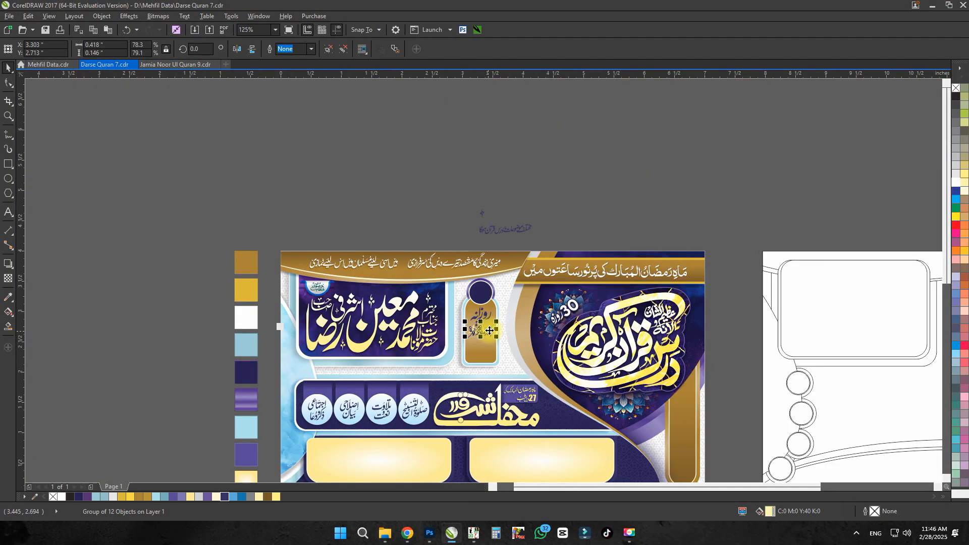
pyautogui.scroll(2, 488, 334)
pyautogui.click(485, 348)
pyautogui.press('Delete')
# Ungroup the new text, separate فجر from بعد از نماز and position بعد از نماز below روزانہ.
pyautogui.scroll(1, 480, 344)
pyautogui.moveTo(461, 217); pyautogui.dragTo(461, 227)
pyautogui.click(427, 330)
pyautogui.scroll(1, 336, 346)
pyautogui.hotkey('ctrl', 'u')
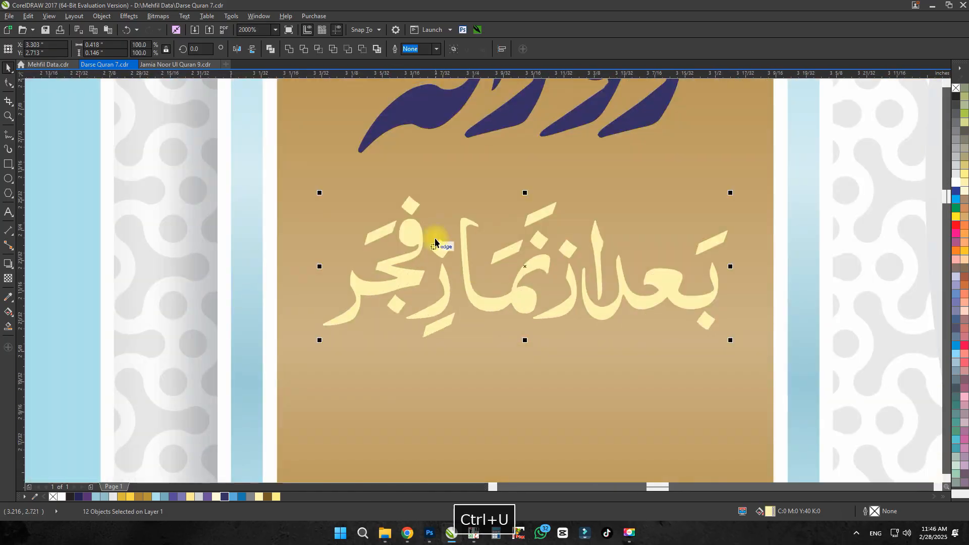
pyautogui.hotkey('ctrl', 'g')
pyautogui.scroll(-2, 391, 326)
pyautogui.moveTo(392, 318); pyautogui.dragTo(385, 417)
pyautogui.hotkey('ctrl', 'g')
pyautogui.scroll(1, 445, 284)
pyautogui.moveTo(501, 304); pyautogui.dragTo(524, 294)
pyautogui.moveTo(475, 353); pyautogui.dragTo(474, 343)
pyautogui.scroll(-2, 478, 344)
# Add a فجر text on the gold plate in the BombayBlackUnicode font and convert it to curves.
pyautogui.click(478, 344)
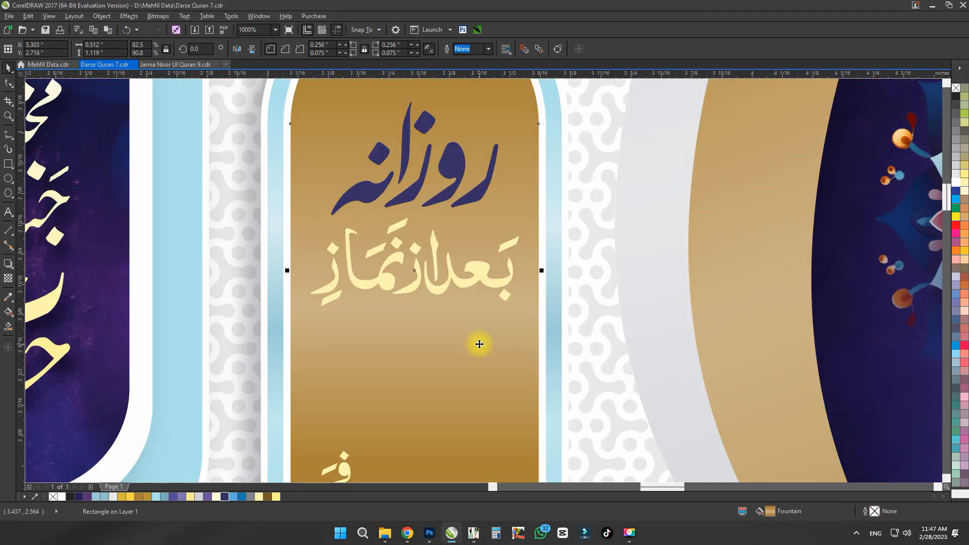
pyautogui.press('F8')
pyautogui.click(456, 296)
pyautogui.click(313, 50)
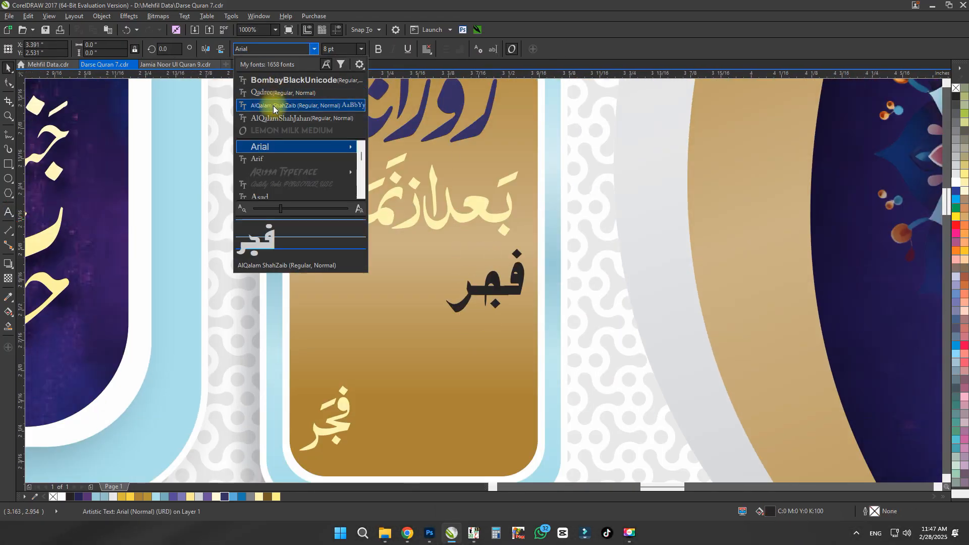
pyautogui.click(273, 81)
pyautogui.scroll(1, 464, 243)
pyautogui.hotkey('ctrl', 'q')
pyautogui.press('F10')
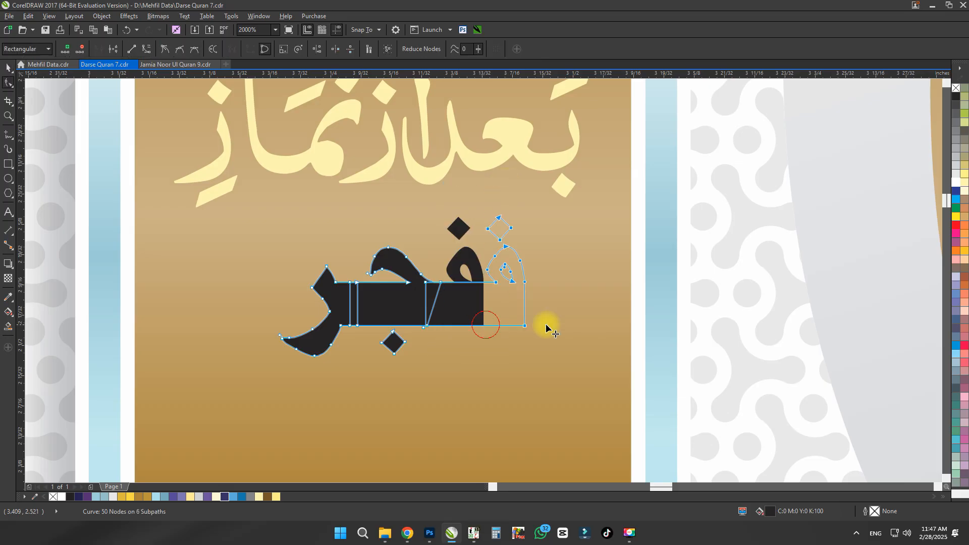
# Lengthen the connecting strokes of فجر by reshaping its nodes, and centre the word on the gold plate.
pyautogui.moveTo(546, 326); pyautogui.dragTo(570, 325)
pyautogui.moveTo(629, 176); pyautogui.dragTo(398, 357)
pyautogui.moveTo(441, 282); pyautogui.dragTo(524, 282)
pyautogui.press('space')
pyautogui.keyDown('shift'); pyautogui.click(546, 281); pyautogui.keyUp('shift')
pyautogui.press('c')
# Resize and place بعد از نماز just above the wide فجر, recolour both dark purple and delete the leftover فجر.
pyautogui.moveTo(569, 214); pyautogui.dragTo(609, 197)
pyautogui.click(581, 273)
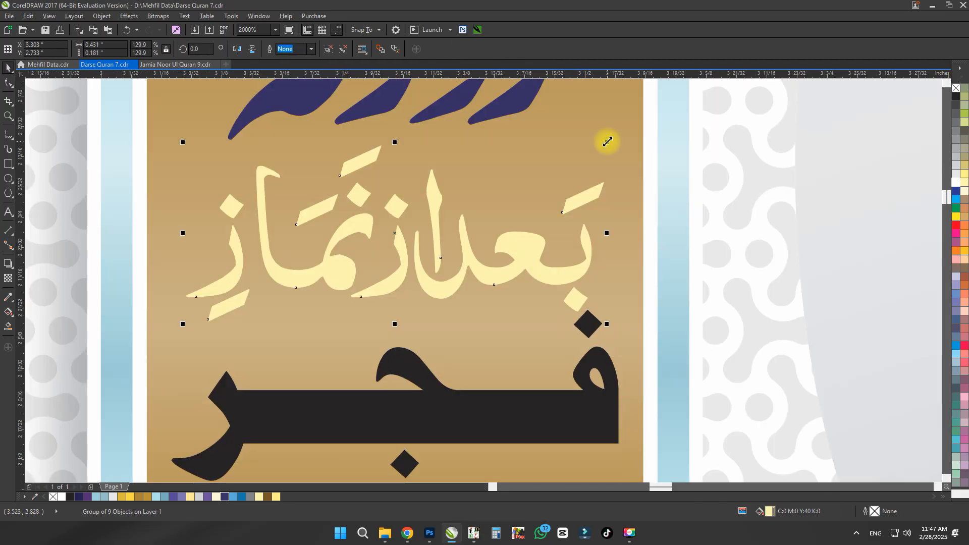
pyautogui.moveTo(608, 142); pyautogui.dragTo(564, 161)
pyautogui.moveTo(501, 259); pyautogui.dragTo(500, 307)
pyautogui.keyDown('shift'); pyautogui.click(456, 430); pyautogui.keyUp('shift')
pyautogui.scroll(-1, 456, 429)
pyautogui.click(224, 497)
pyautogui.moveTo(429, 343); pyautogui.dragTo(320, 461)
pyautogui.press('Delete')
pyautogui.scroll(-1, 517, 263)
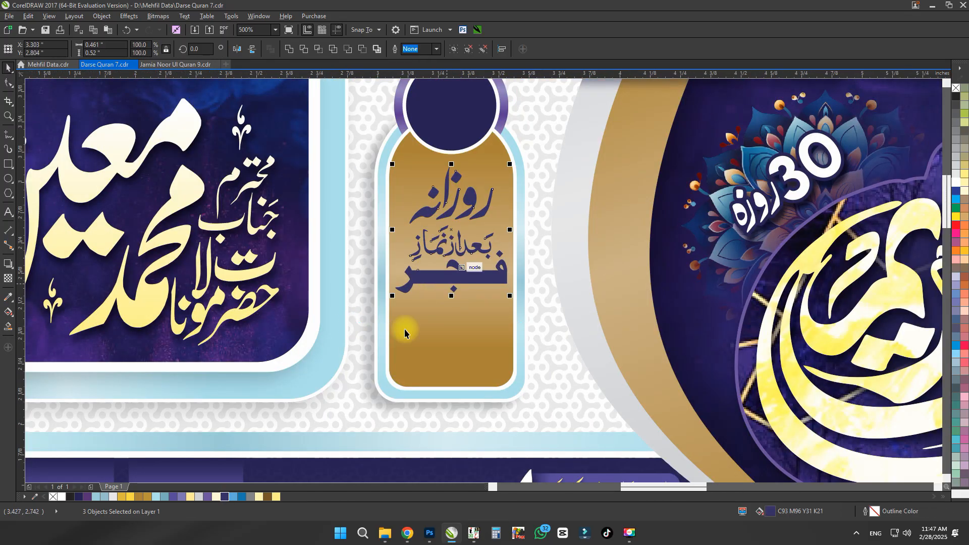
pyautogui.click(79, 496)
# Ungroup مختلف موضوعات پر درس قرآن ہوگا above the poster and stack it in two lines, with درس قرآن ہوگا beneath.
pyautogui.scroll(-2, 431, 370)
pyautogui.scroll(2, 472, 240)
pyautogui.moveTo(487, 255); pyautogui.dragTo(499, 257)
pyautogui.scroll(1, 480, 216)
pyautogui.hotkey('ctrl', 'u')
pyautogui.moveTo(673, 183)
pyautogui.mouseDown()
pyautogui.moveTo(441, 346)
pyautogui.moveTo(388, 346)
pyautogui.mouseUp()
pyautogui.scroll(1, 419, 296)
pyautogui.hotkey('ctrl', 'g')
pyautogui.scroll(-1, 419, 296)
pyautogui.scroll(2, 408, 258)
pyautogui.click(404, 332)
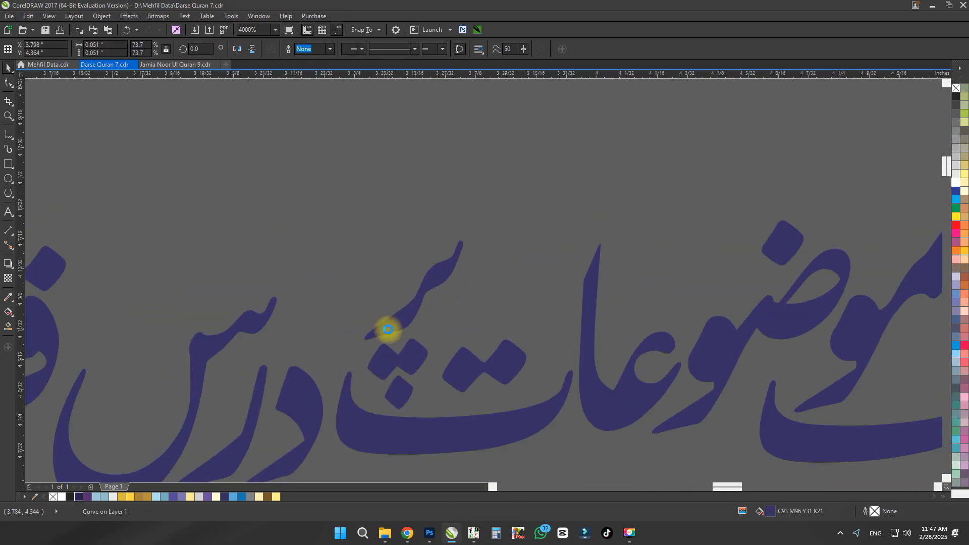
pyautogui.scroll(-2, 388, 329)
pyautogui.hotkey('ctrl', 'z')
pyautogui.moveTo(710, 367); pyautogui.dragTo(710, 368)
pyautogui.hotkey('ctrl', 'g')
pyautogui.scroll(-1, 495, 361)
pyautogui.scroll(2, 501, 370)
pyautogui.moveTo(405, 363)
pyautogui.mouseDown()
pyautogui.moveTo(508, 398)
pyautogui.moveTo(478, 388)
pyautogui.mouseUp()
pyautogui.scroll(-1, 495, 381)
pyautogui.scroll(1, 462, 323)
# Reposition the پر lettering and its dots compactly above the end of موضوعات.
pyautogui.keyDown('ctrl'); pyautogui.click(413, 377); pyautogui.keyUp('ctrl')
pyautogui.scroll(1, 404, 390)
pyautogui.scroll(1, 446, 331)
pyautogui.moveTo(455, 312); pyautogui.dragTo(421, 324)
pyautogui.scroll(-1, 420, 324)
pyautogui.scroll(1, 394, 323)
pyautogui.click(348, 367)
pyautogui.keyDown('shift'); pyautogui.click(331, 318); pyautogui.keyUp('shift')
pyautogui.moveTo(358, 361); pyautogui.dragTo(404, 311)
pyautogui.scroll(-1, 404, 311)
pyautogui.scroll(1, 464, 389)
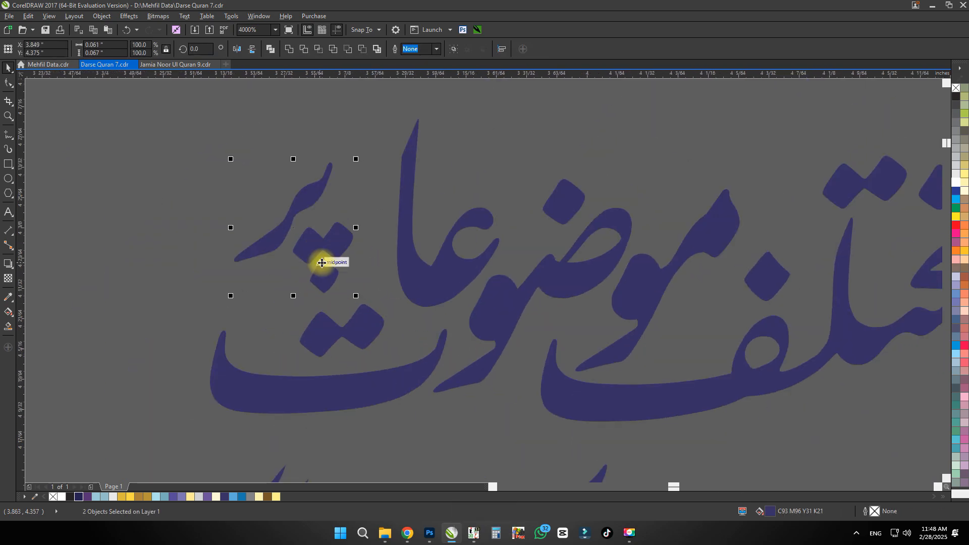
pyautogui.scroll(-3, 341, 259)
# Group the two stacked text lines and move them onto the gold plate below فجر.
pyautogui.moveTo(286, 212); pyautogui.dragTo(426, 286)
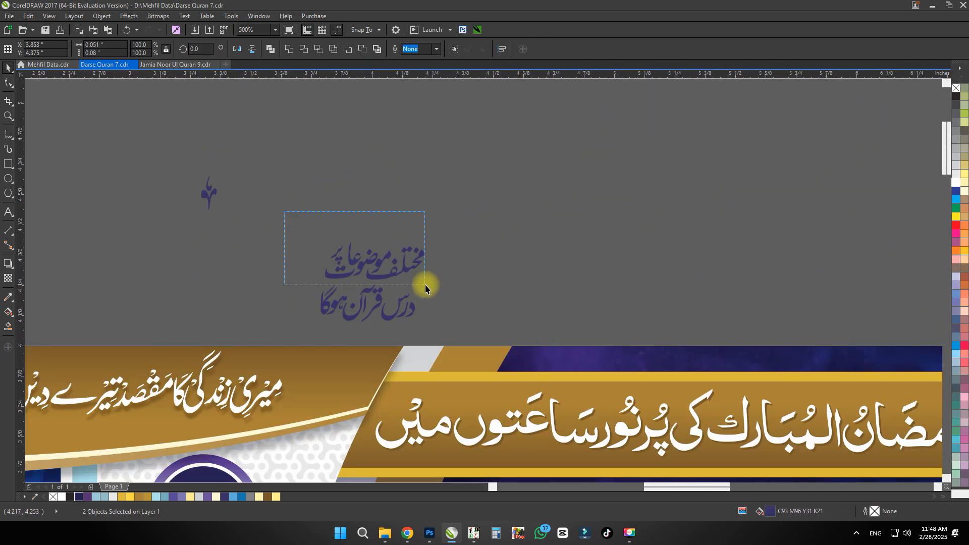
pyautogui.hotkey('ctrl', 'g')
pyautogui.scroll(-1, 382, 269)
pyautogui.hotkey('ctrl', 'g')
pyautogui.moveTo(394, 230); pyautogui.dragTo(356, 344)
pyautogui.scroll(1, 353, 343)
pyautogui.scroll(2, 365, 347)
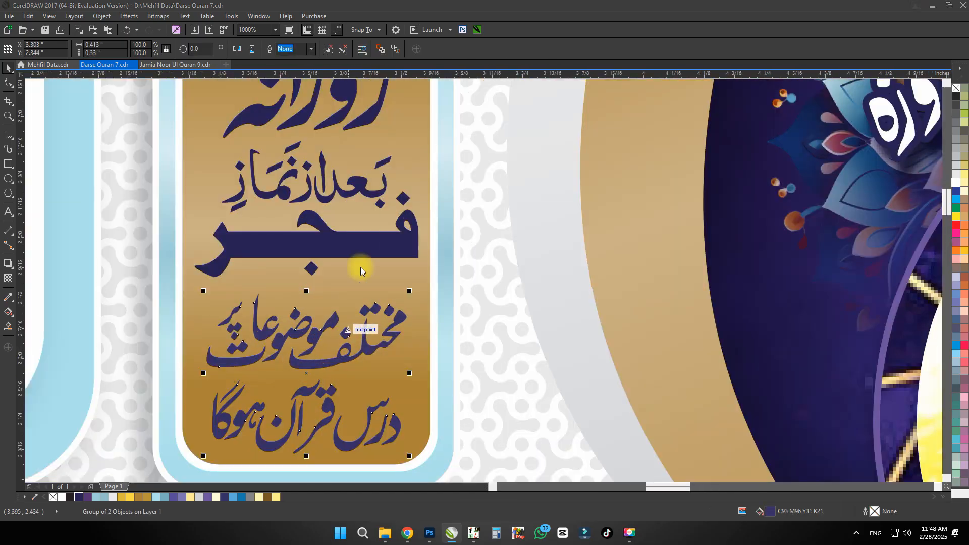
# Enlarge and ungroup the two lower text lines, then set the selected text's width to 0.461 inches.
pyautogui.click(392, 243)
pyautogui.moveTo(410, 284); pyautogui.dragTo(423, 275)
pyautogui.hotkey('ctrl', 'u')
pyautogui.click(517, 245)
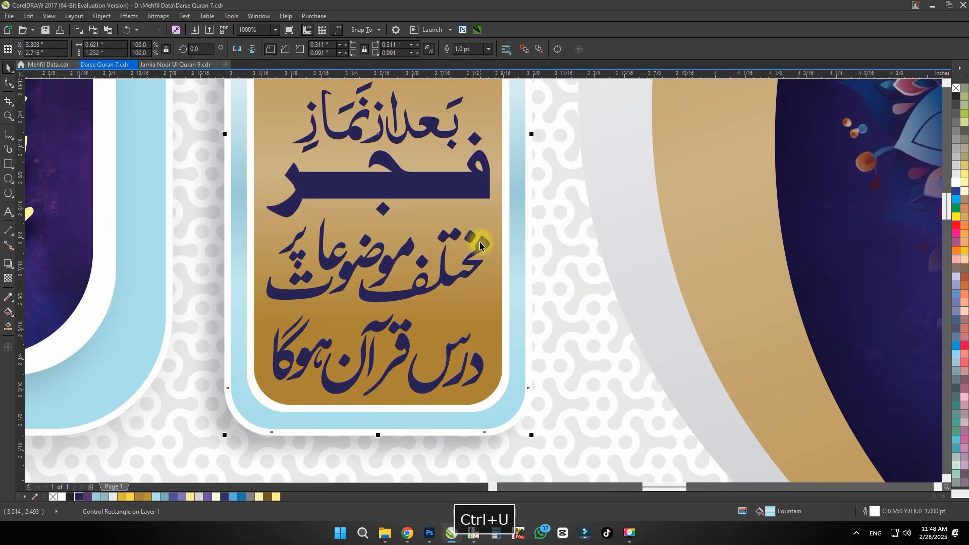
pyautogui.doubleClick(114, 45)
pyautogui.write('0.461')
pyautogui.press('Return')
# Bring the small ornament from Mehfil Data, place it in dark purple over the درس قرآن line and save the poster.
pyautogui.click(41, 64)
pyautogui.hotkey('ctrl', 'Tab')
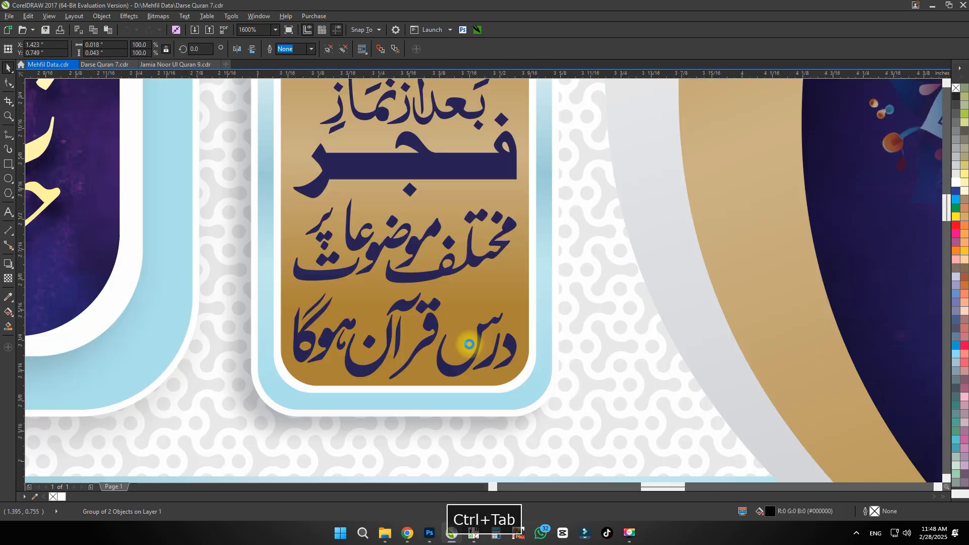
pyautogui.hotkey('ctrl', 'v')
pyautogui.scroll(1, 469, 342)
pyautogui.moveTo(386, 297); pyautogui.dragTo(316, 307)
pyautogui.click(79, 497)
pyautogui.scroll(-1, 324, 364)
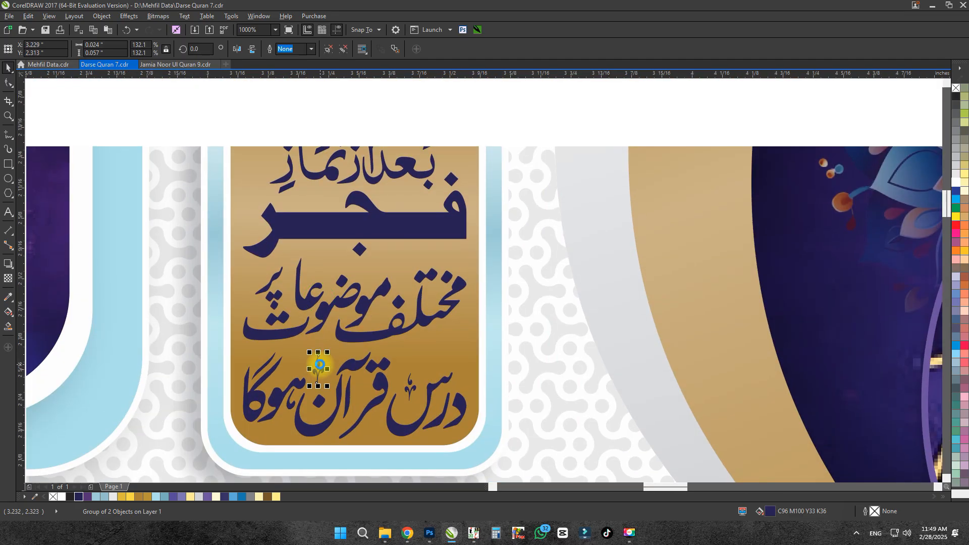
pyautogui.moveTo(325, 365); pyautogui.dragTo(336, 275)
pyautogui.hotkey('ctrl', 'z')
pyautogui.scroll(-1, 411, 323)
pyautogui.hotkey('ctrl', 's')
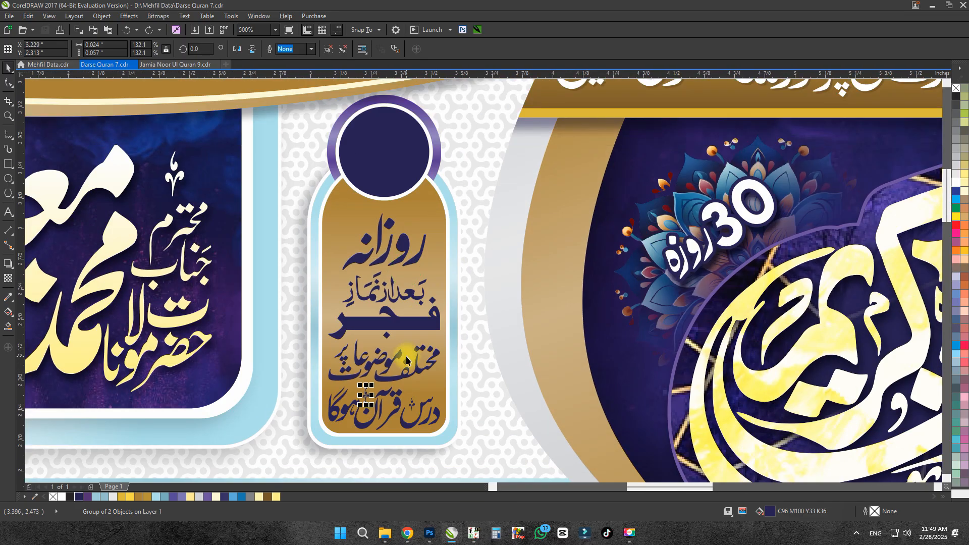
# Copy the ان شاء اللہ calligraphy from Mehfil Data into the dark circle above the gold plate and recolour it pale cream.
pyautogui.press('z')
pyautogui.moveTo(372, 100); pyautogui.dragTo(445, 171)
pyautogui.press('space')
pyautogui.click(40, 65)
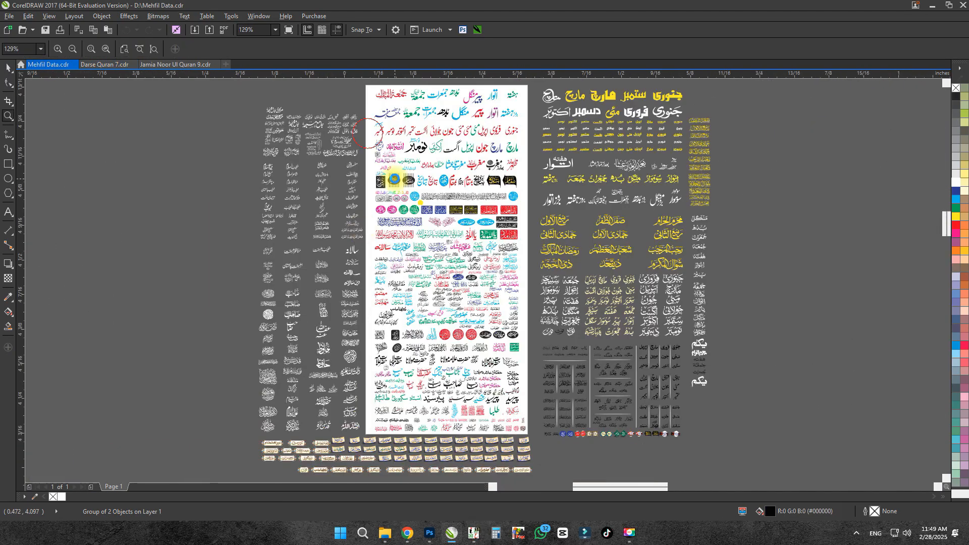
pyautogui.click(383, 219)
pyautogui.hotkey('ctrl', 'c')
pyautogui.hotkey('ctrl', 'Tab')
pyautogui.hotkey('ctrl', 'v')
pyautogui.scroll(-3, 436, 274)
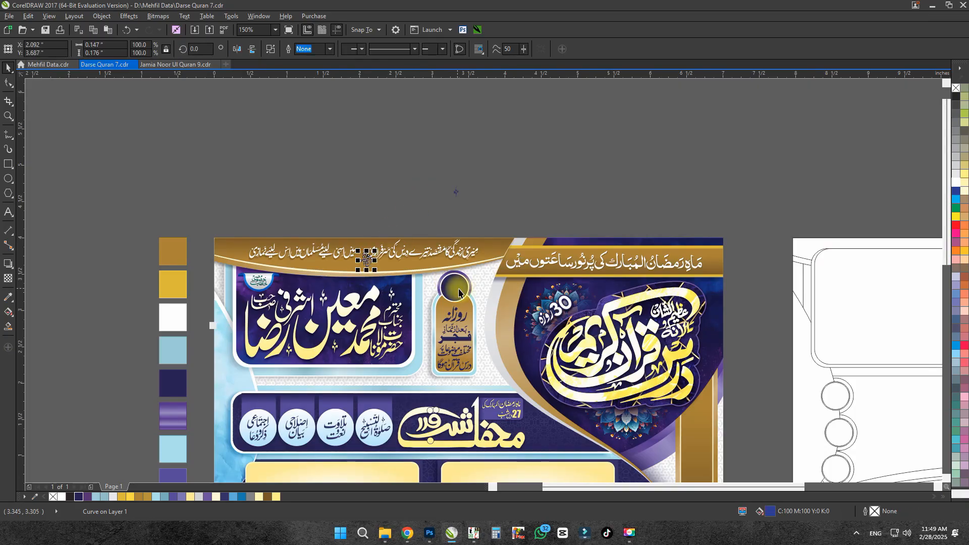
pyautogui.moveTo(367, 260); pyautogui.dragTo(455, 287)
pyautogui.scroll(2, 456, 291)
pyautogui.click(965, 193)
# Give the white-rimmed circle around ان شاء اللہ a Multiply drop shadow with its colour sampled from the artwork.
pyautogui.scroll(-2, 482, 164)
pyautogui.click(476, 130)
pyautogui.scroll(3, 480, 212)
pyautogui.click(451, 196)
pyautogui.hotkey('ctrl', 'z')
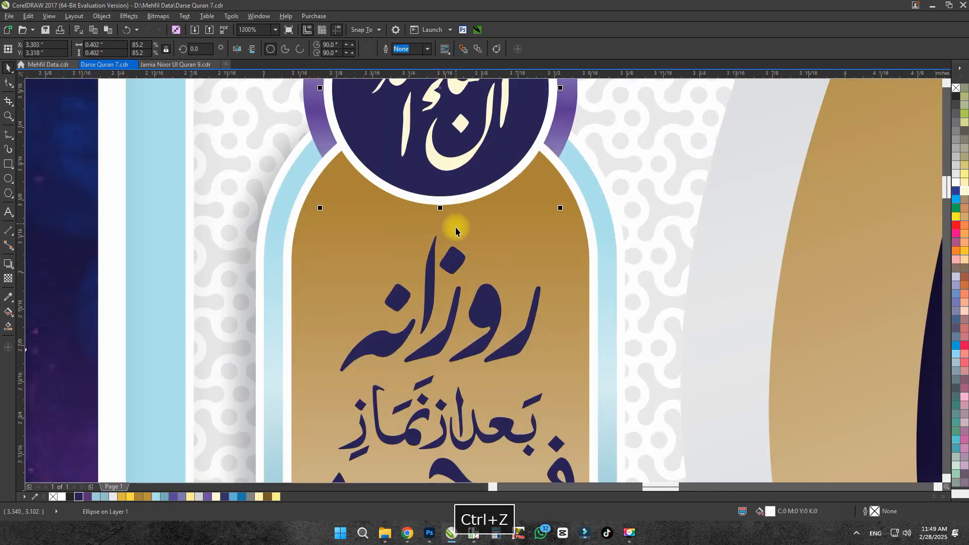
pyautogui.scroll(-1, 366, 304)
pyautogui.click(153, 356)
pyautogui.click(398, 49)
pyautogui.click(410, 73)
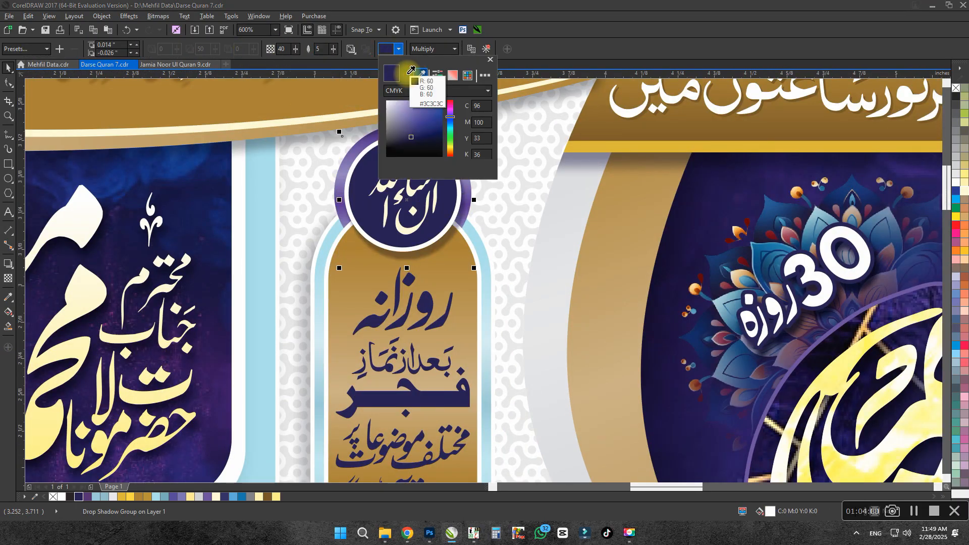
pyautogui.click(580, 133)
pyautogui.moveTo(440, 258); pyautogui.dragTo(406, 259)
pyautogui.press('space')
pyautogui.scroll(-1, 410, 114)
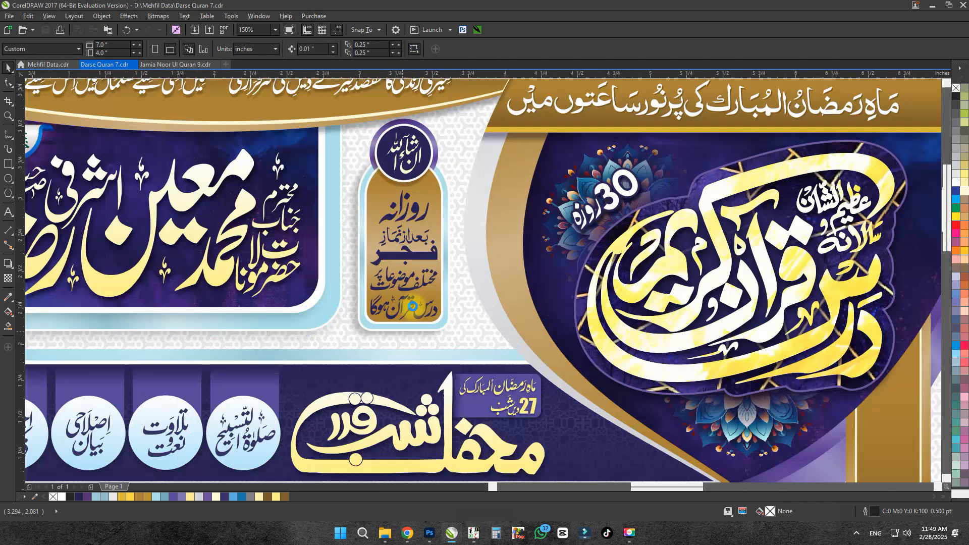
# Recolour the gold timing plate below the ان شاء اللہ circle purple.
pyautogui.scroll(1, 413, 270)
pyautogui.press('space')
pyautogui.click(457, 206)
pyautogui.scroll(-2, 459, 209)
pyautogui.scroll(1, 462, 209)
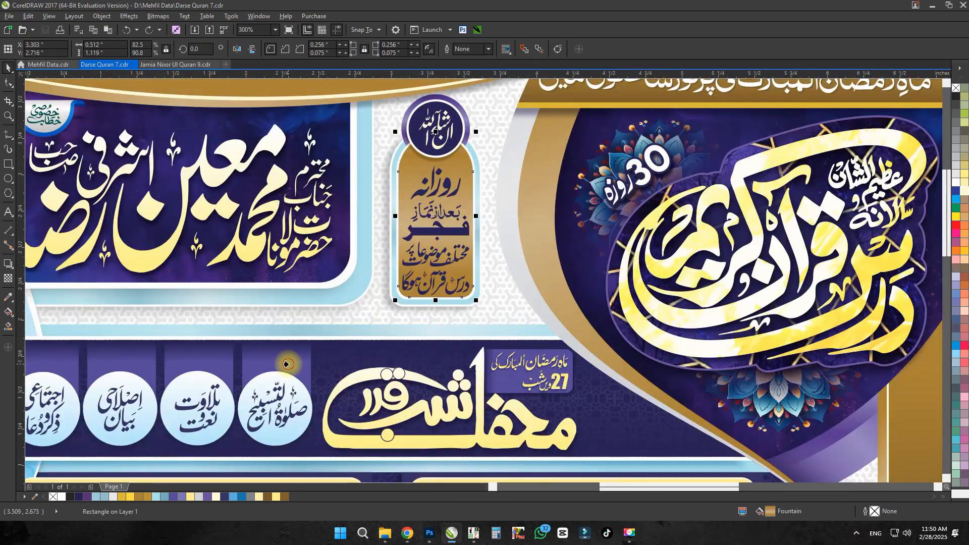
pyautogui.click(173, 496)
pyautogui.scroll(-1, 445, 267)
pyautogui.scroll(1, 440, 212)
# Combine the timing text lines on the purple plate, make them white and save the poster.
pyautogui.click(440, 289)
pyautogui.moveTo(492, 213); pyautogui.dragTo(381, 351)
pyautogui.hotkey('ctrl', 'l')
pyautogui.scroll(-1, 457, 293)
pyautogui.click(503, 156)
pyautogui.press('F4')
pyautogui.hotkey('ctrl', 's')
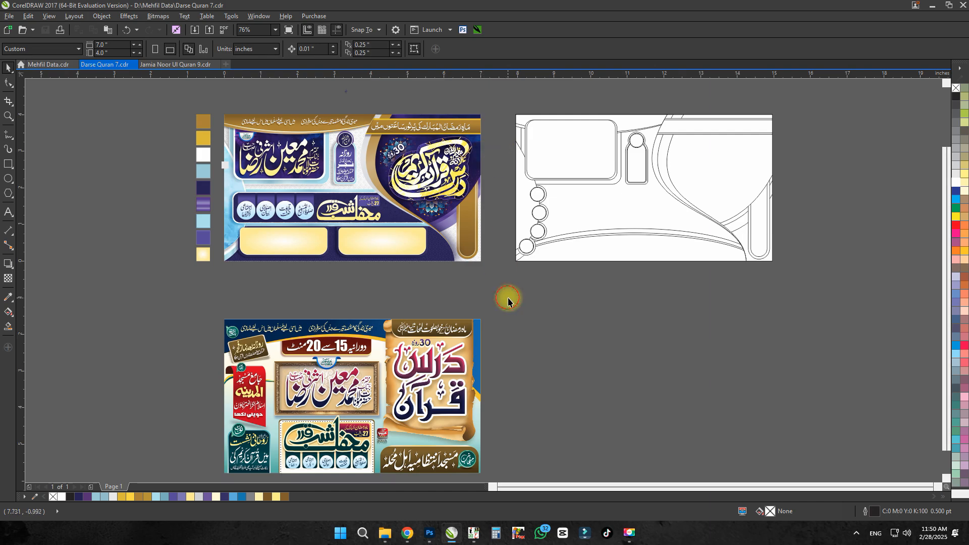
pyautogui.scroll(2, 467, 203)
pyautogui.click(470, 275)
pyautogui.press('space')
pyautogui.hotkey('ctrl', 'z')
pyautogui.scroll(-1, 487, 339)
pyautogui.scroll(1, 484, 275)
# Darken the fountain fill of the vertical gold capsule beside the lower curve to a deep brown shade and save the poster.
pyautogui.click(483, 273)
pyautogui.press('g')
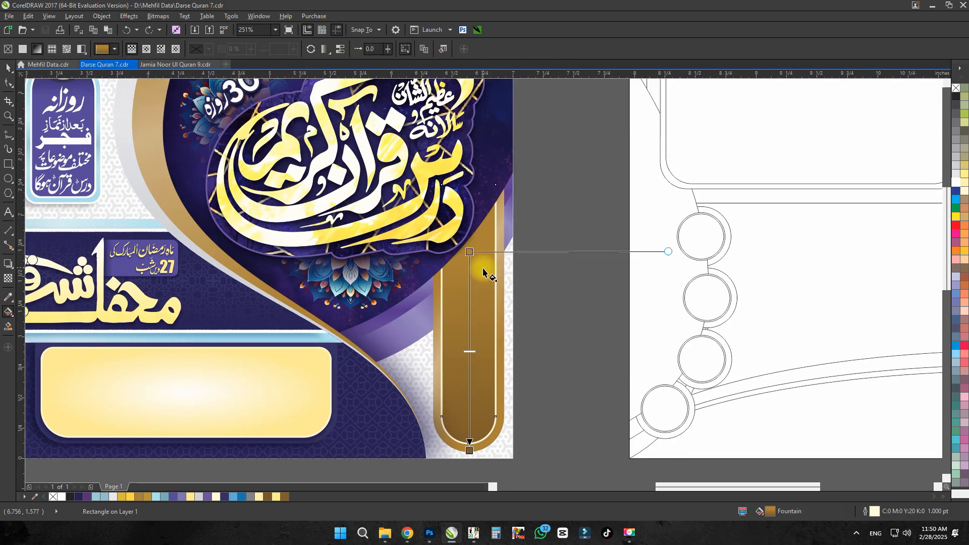
pyautogui.click(481, 242)
pyautogui.doubleClick(566, 341)
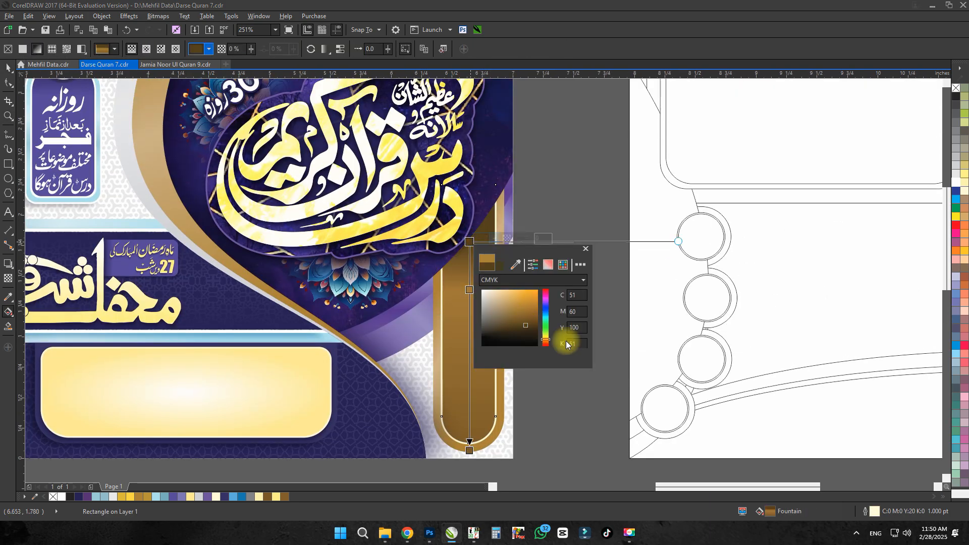
pyautogui.press('space')
pyautogui.scroll(-1, 520, 303)
pyautogui.scroll(1, 494, 296)
pyautogui.click(493, 293)
pyautogui.scroll(-1, 490, 294)
pyautogui.hotkey('ctrl', 's')
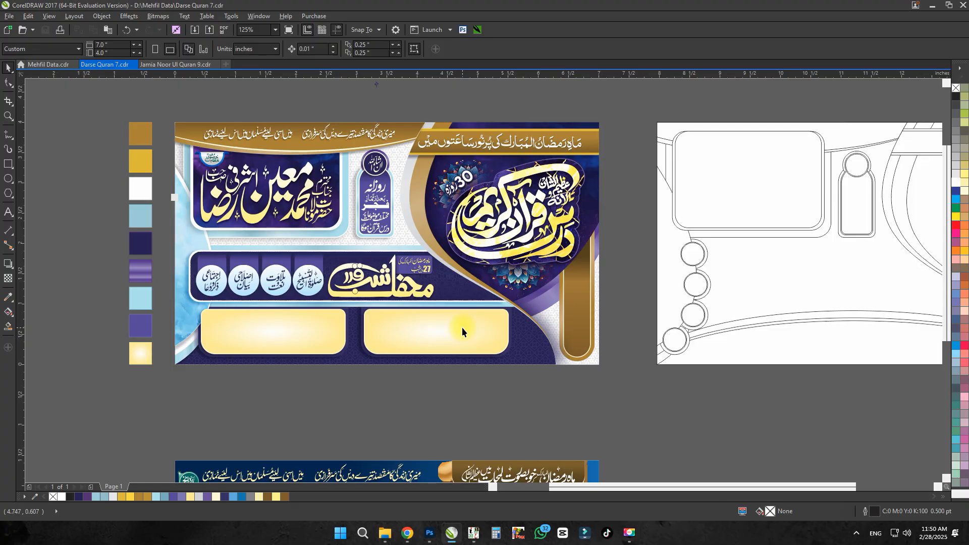
# Copy the mosque name and address text from the reference poster's red banner to the empty area below the new poster.
pyautogui.scroll(-1, 462, 331)
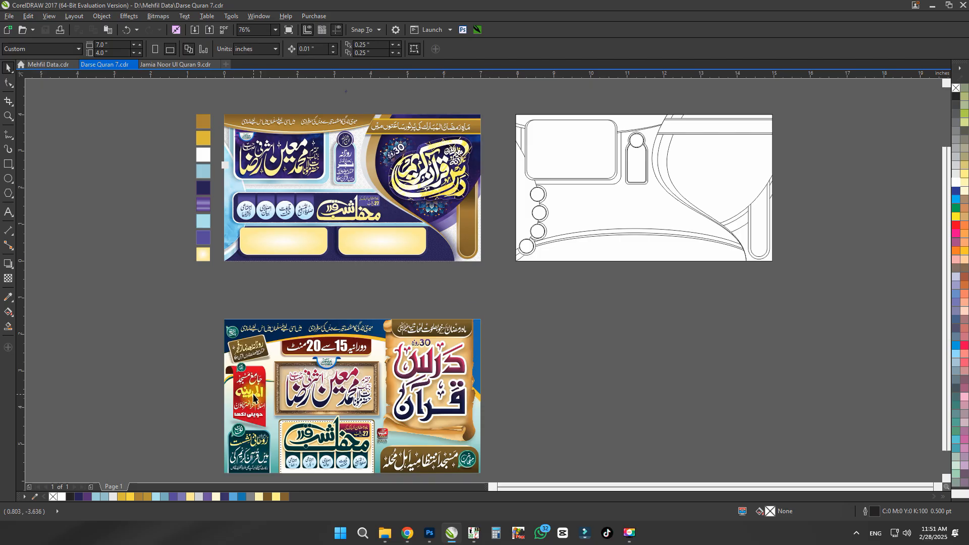
pyautogui.moveTo(254, 399); pyautogui.dragTo(412, 298)
pyautogui.scroll(2, 412, 297)
pyautogui.scroll(-2, 412, 298)
pyautogui.scroll(2, 365, 259)
pyautogui.scroll(-1, 545, 407)
pyautogui.scroll(1, 565, 397)
pyautogui.click(565, 398)
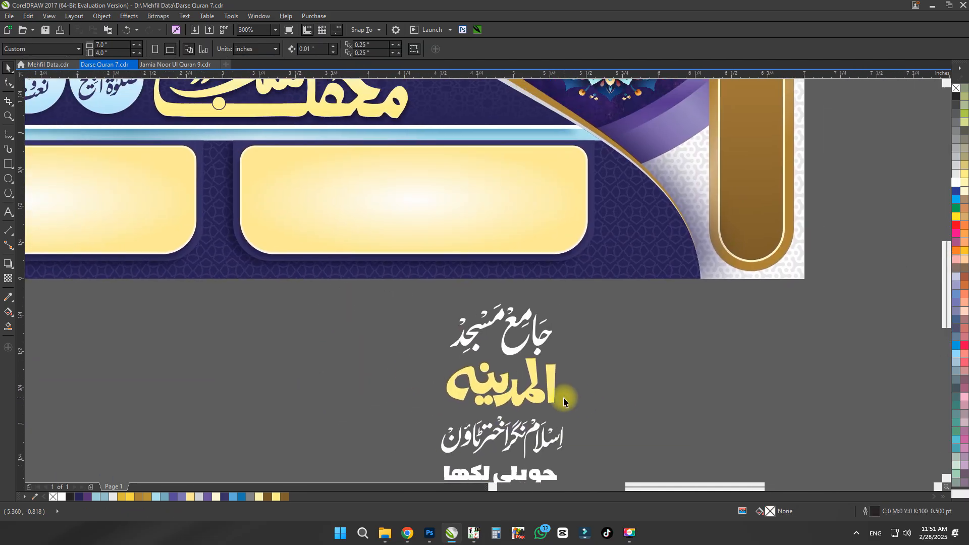
# Switch to InPage, write المدینہ and حویلی لکھاں on separate lines in Mehr Nastaliq Web, and cut them for transfer.
pyautogui.click(473, 532)
pyautogui.hotkey('ctrl', 'a')
pyautogui.moveTo(496, 335); pyautogui.dragTo(476, 139)
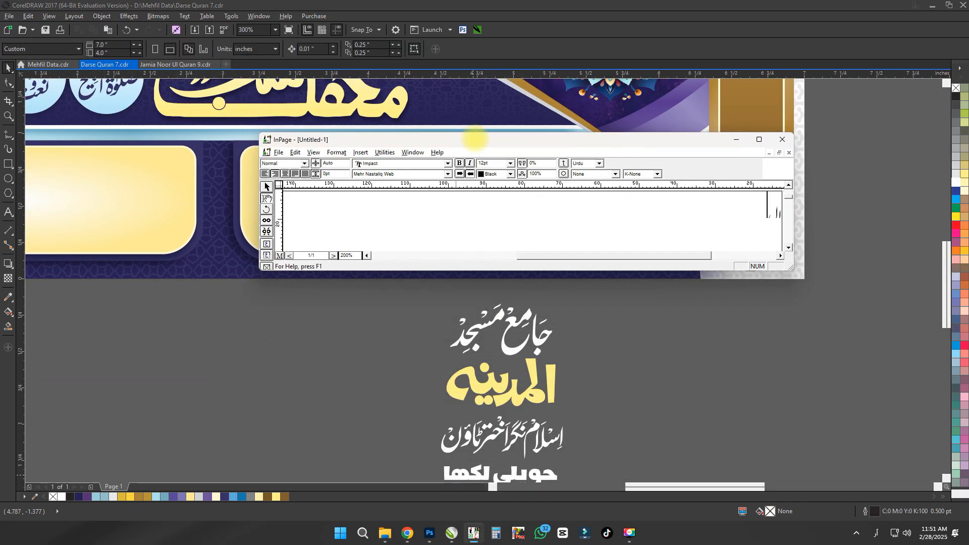
pyautogui.moveTo(412, 324); pyautogui.dragTo(409, 264)
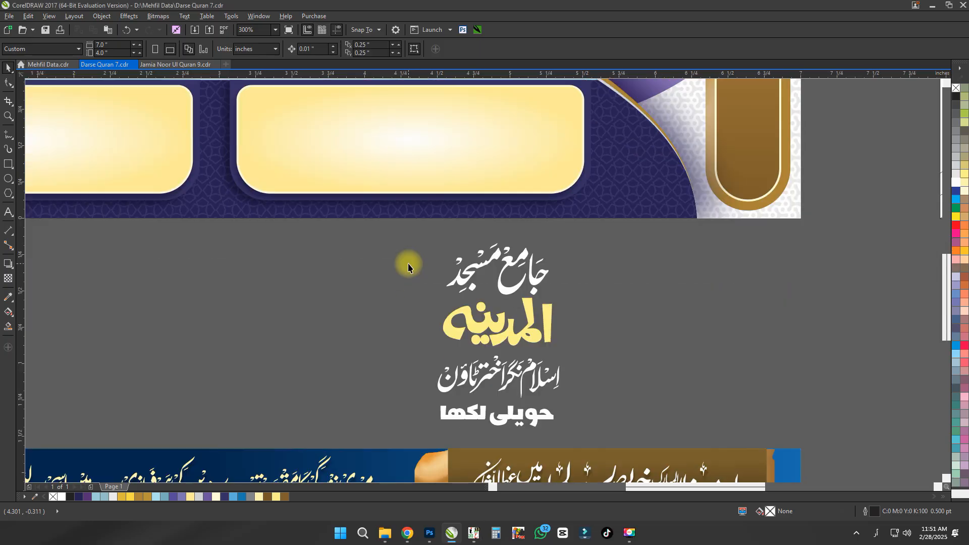
pyautogui.click(477, 529)
pyautogui.press('Return')
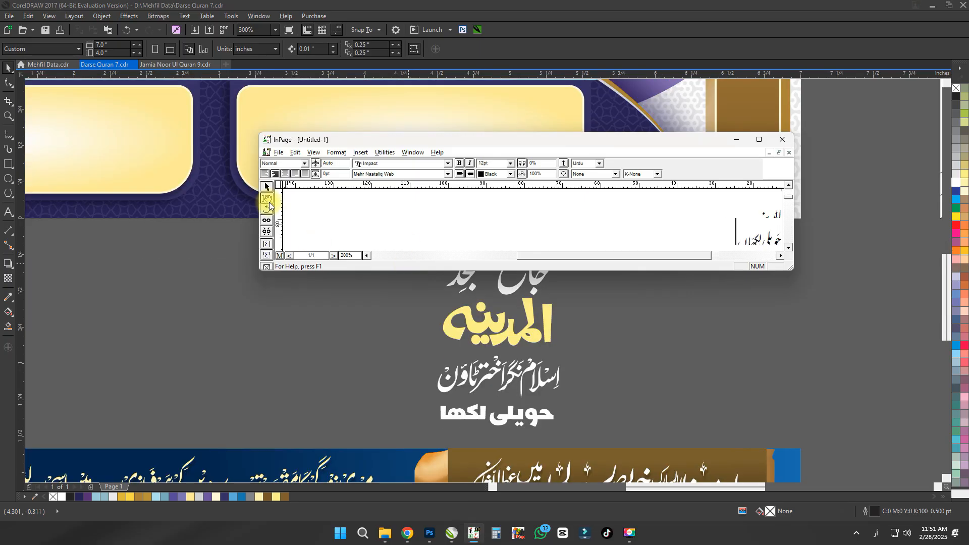
pyautogui.click(278, 153)
pyautogui.click(313, 272)
pyautogui.hotkey('ctrl', 'x')
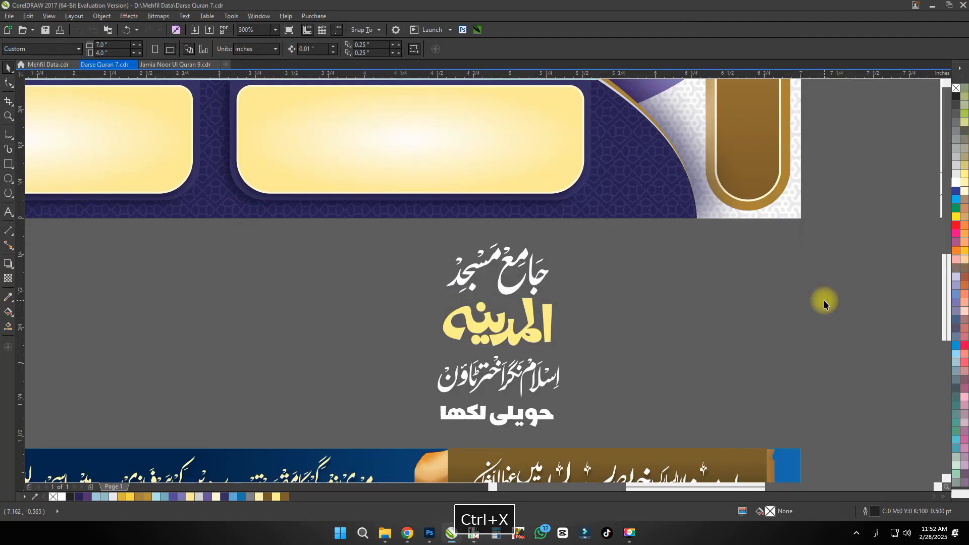
# Paste the two InPage lines beside the copied address text in CorelDRAW and ungroup them.
pyautogui.hotkey('ctrl', 'v')
pyautogui.hotkey('ctrl', 'u')
pyautogui.scroll(1, 364, 297)
pyautogui.click(416, 261)
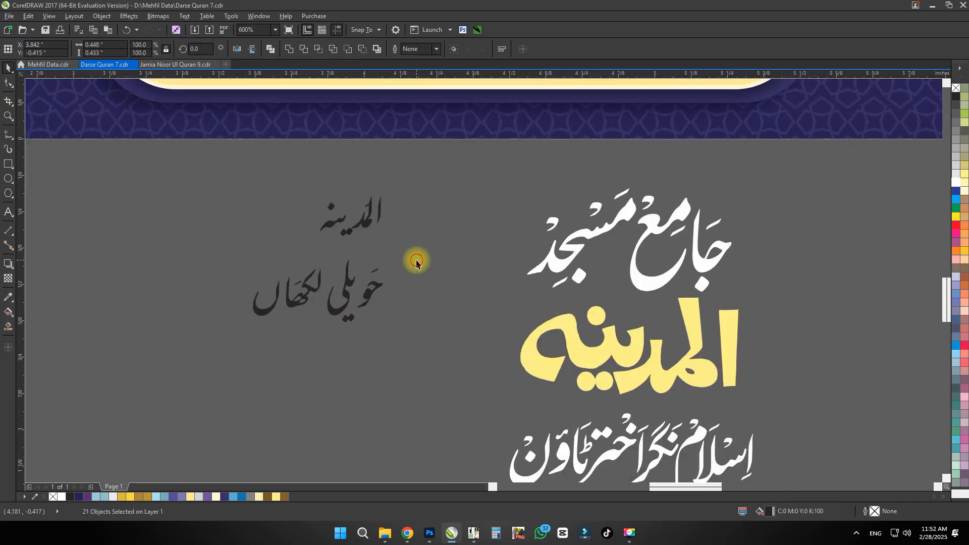
# Weld the overlapping curve pieces that form the ending of the black المدینہ lettering.
pyautogui.scroll(3, 352, 206)
pyautogui.click(489, 303)
pyautogui.keyDown('shift'); pyautogui.click(467, 348); pyautogui.keyUp('shift')
pyautogui.hotkey('ctrl', 'z')
pyautogui.scroll(-1, 454, 303)
pyautogui.scroll(1, 452, 254)
pyautogui.moveTo(469, 251); pyautogui.dragTo(438, 275)
pyautogui.moveTo(383, 263); pyautogui.dragTo(115, 411)
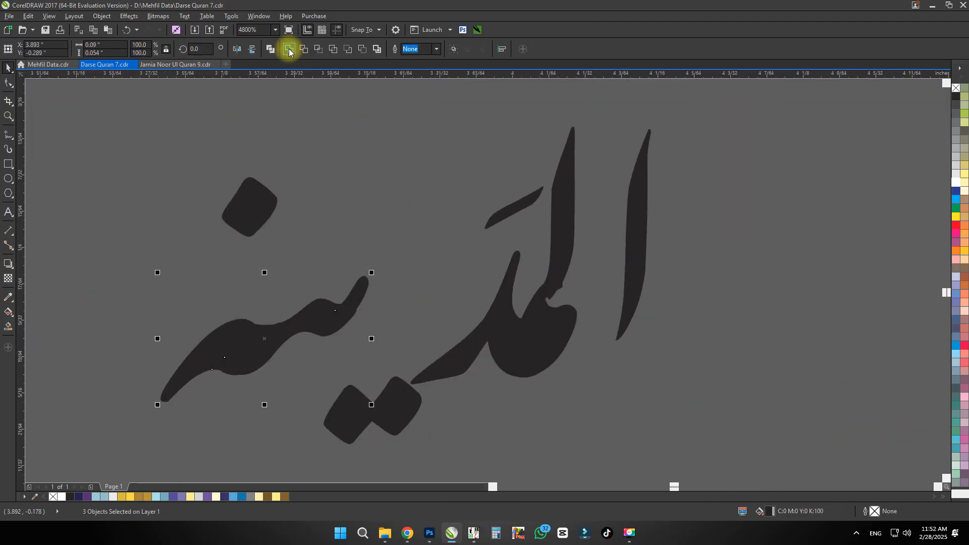
pyautogui.click(289, 49)
# Shift the letter parts and dots of the black المدینہ closer together and group the word.
pyautogui.moveTo(257, 348); pyautogui.dragTo(364, 318)
pyautogui.moveTo(401, 412); pyautogui.dragTo(386, 403)
pyautogui.scroll(1, 706, 243)
pyautogui.moveTo(547, 272); pyautogui.dragTo(490, 309)
pyautogui.scroll(-4, 404, 257)
pyautogui.hotkey('ctrl', 'g')
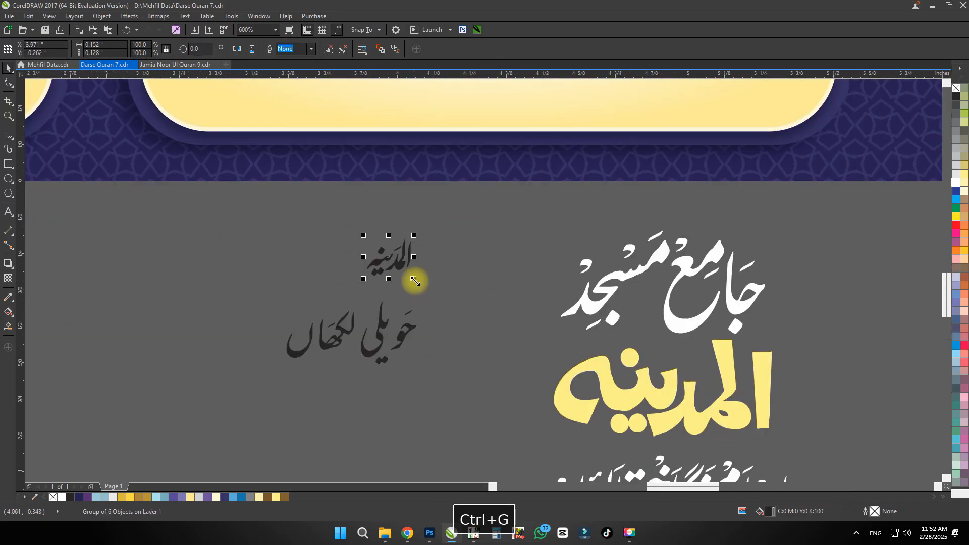
# Enlarge the black المدینہ, place it directly after the white جامع مسجد and save the poster.
pyautogui.moveTo(414, 280); pyautogui.dragTo(491, 344)
pyautogui.moveTo(483, 290); pyautogui.dragTo(577, 276)
pyautogui.scroll(2, 577, 279)
pyautogui.scroll(-1, 548, 288)
pyautogui.scroll(-2, 513, 337)
pyautogui.click(404, 318)
pyautogui.press('F2')
pyautogui.moveTo(714, 355); pyautogui.dragTo(301, 132)
pyautogui.press('F8')
pyautogui.hotkey('ctrl', 's')
pyautogui.press('space')
# Write جامع مسجد المدینہ in InPage, set it in 1 MUHAMMADI QURANIC and paste it onto the second cream panel in CorelDRAW.
pyautogui.click(474, 533)
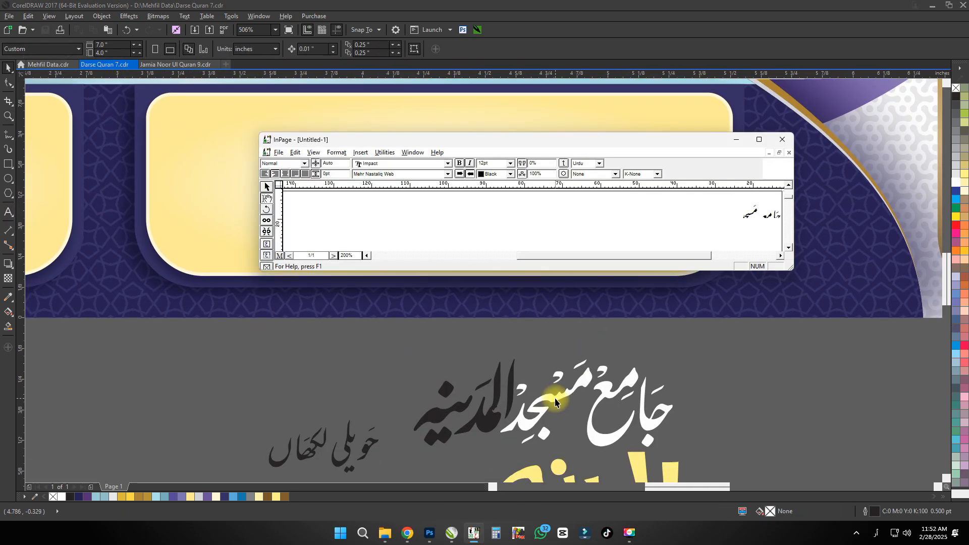
pyautogui.click(398, 174)
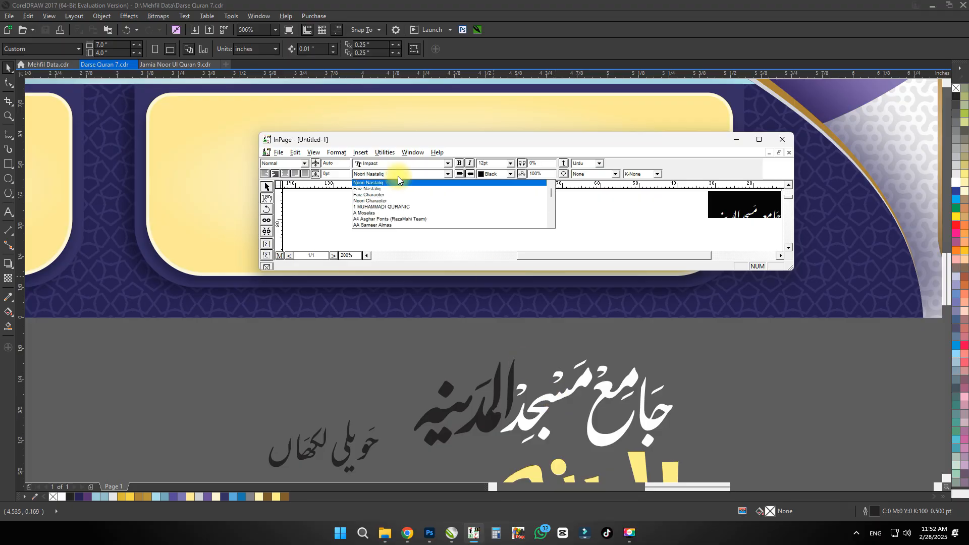
pyautogui.press('1')
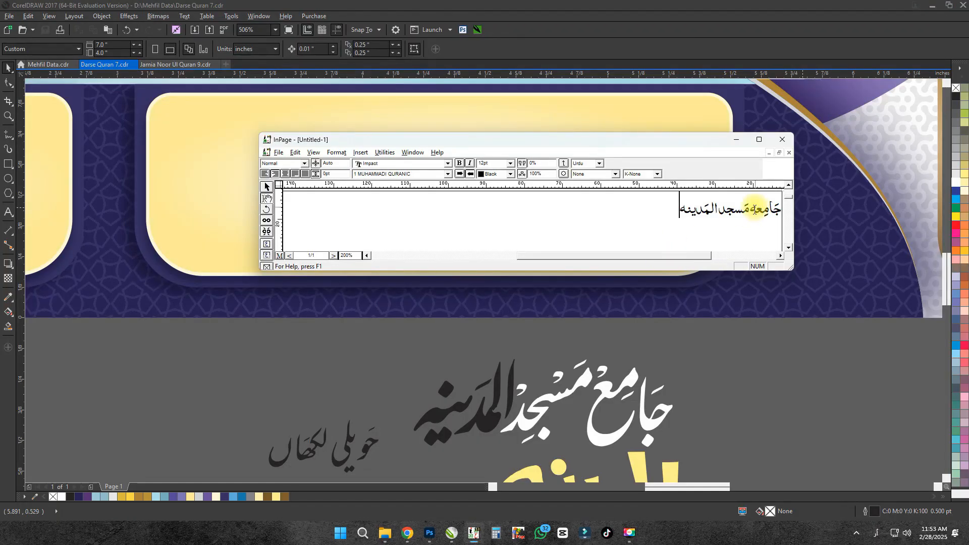
pyautogui.click(530, 114)
pyautogui.hotkey('ctrl', 'v')
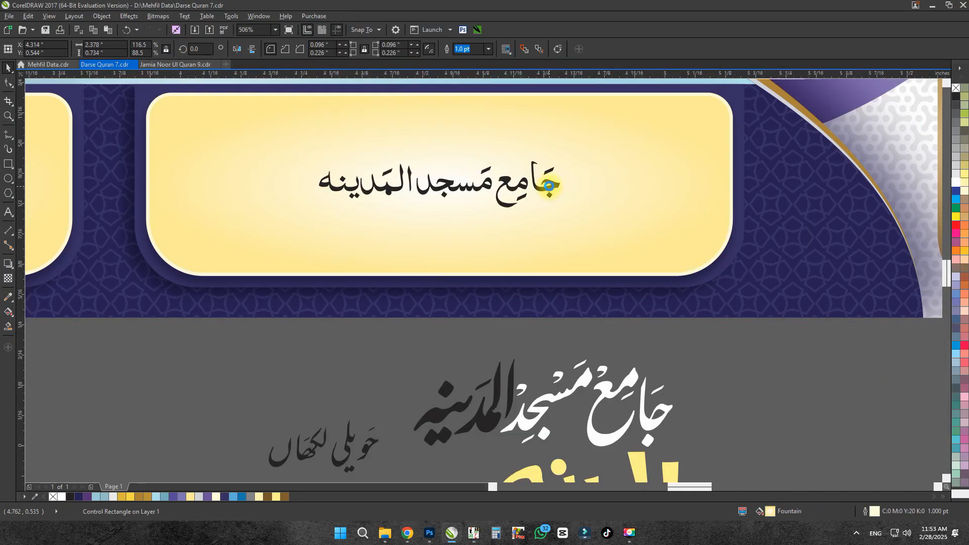
# Tighten the lettering of جامع مسجد المدینہ by moving the alif and following letters closer to مسجد, and group the line.
pyautogui.scroll(4, 499, 152)
pyautogui.moveTo(818, 137); pyautogui.dragTo(486, 376)
pyautogui.press('Left')
pyautogui.press('Left')
pyautogui.scroll(1, 570, 272)
pyautogui.moveTo(577, 286); pyautogui.dragTo(666, 262)
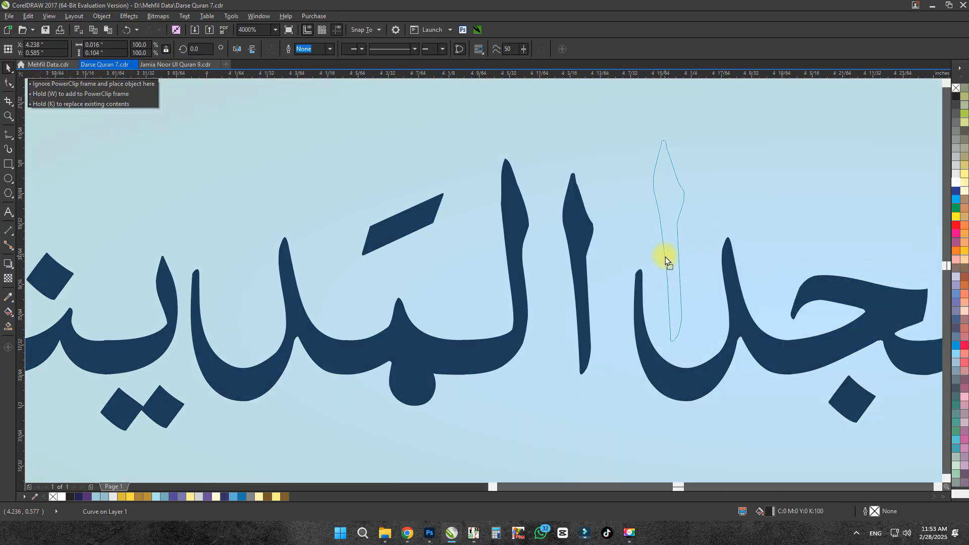
pyautogui.moveTo(596, 132); pyautogui.dragTo(35, 430)
pyautogui.moveTo(540, 326); pyautogui.dragTo(374, 384)
pyautogui.scroll(-3, 417, 300)
pyautogui.scroll(3, 470, 349)
pyautogui.scroll(-1, 513, 360)
pyautogui.click(513, 360)
pyautogui.scroll(-1, 486, 343)
pyautogui.hotkey('ctrl', 'g')
# Enlarge the mosque name to about 2.16 inches wide, fit it in the upper part of the cream panel and save.
pyautogui.moveTo(624, 314); pyautogui.dragTo(794, 275)
pyautogui.moveTo(731, 318); pyautogui.dragTo(730, 295)
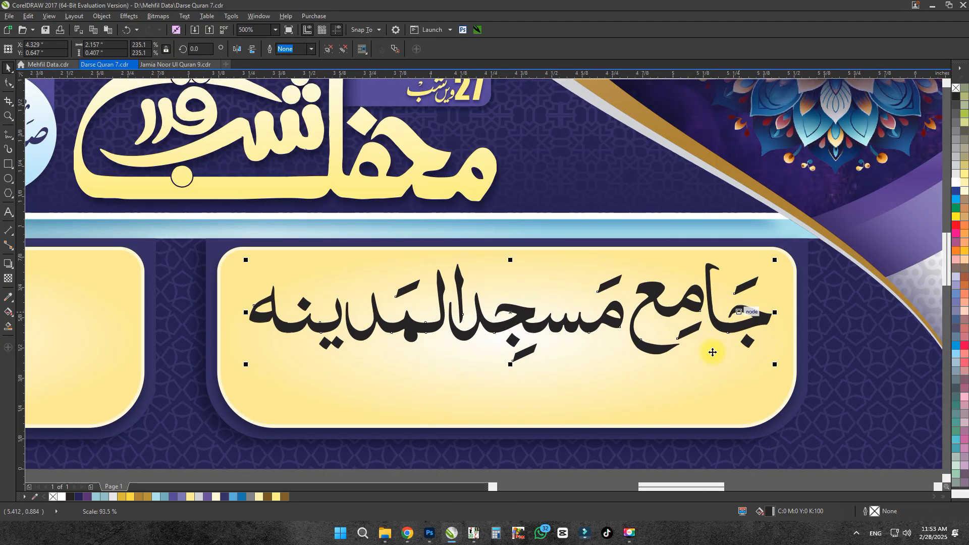
pyautogui.scroll(-1, 697, 333)
pyautogui.click(695, 332)
pyautogui.hotkey('ctrl', 's')
# Add the text line اسلام نگر اختر ٹاؤن حویلی لکھاں below the poster and set it in Bombay Black Unicode.
pyautogui.scroll(1, 695, 331)
pyautogui.press('F8')
pyautogui.click(367, 336)
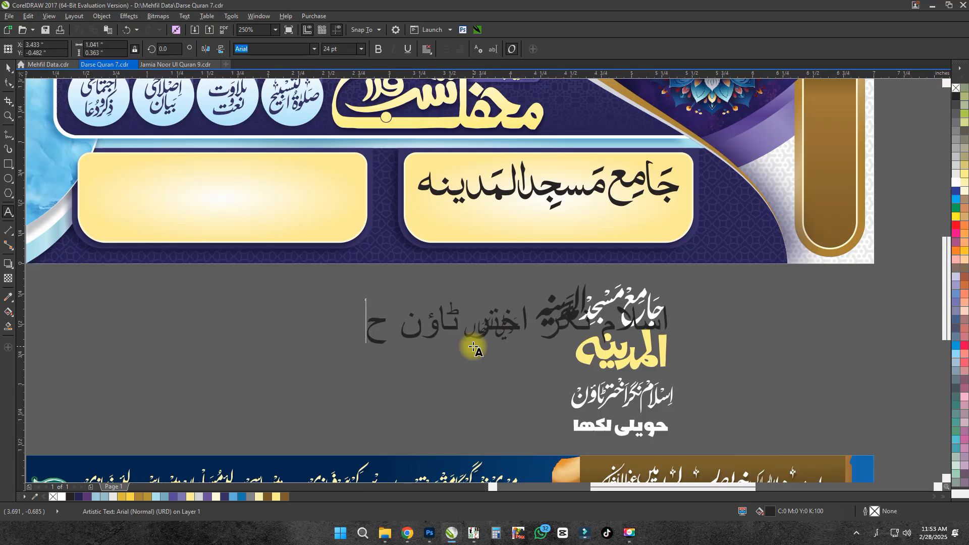
pyautogui.write('اسلام نگر اختر ٹاؤن حویلی لکھاں')
pyautogui.click(314, 49)
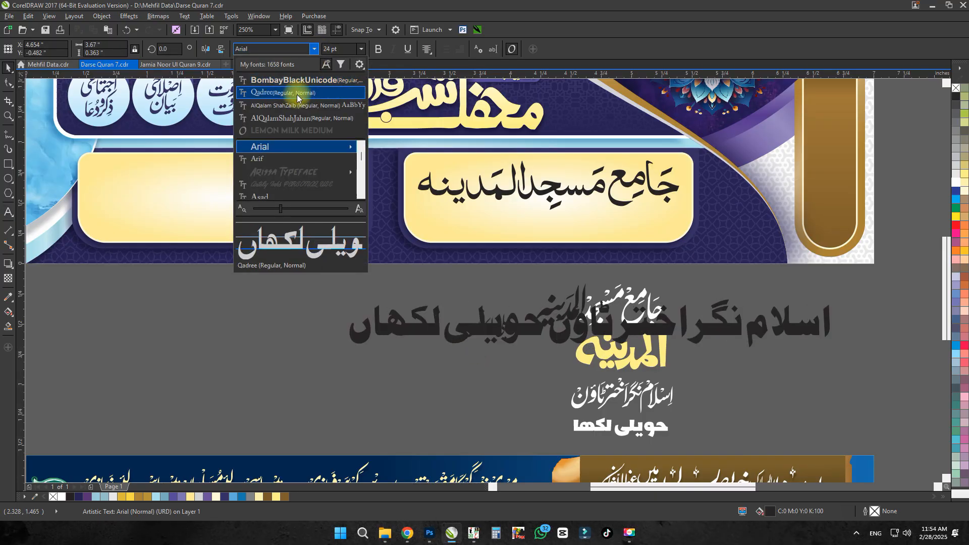
pyautogui.click(298, 92)
# Scale the locality line to fit beneath the mosque name on the cream panel and add diacritics to اسلام.
pyautogui.moveTo(833, 298); pyautogui.dragTo(670, 218)
pyautogui.click(637, 227)
pyautogui.click(637, 230)
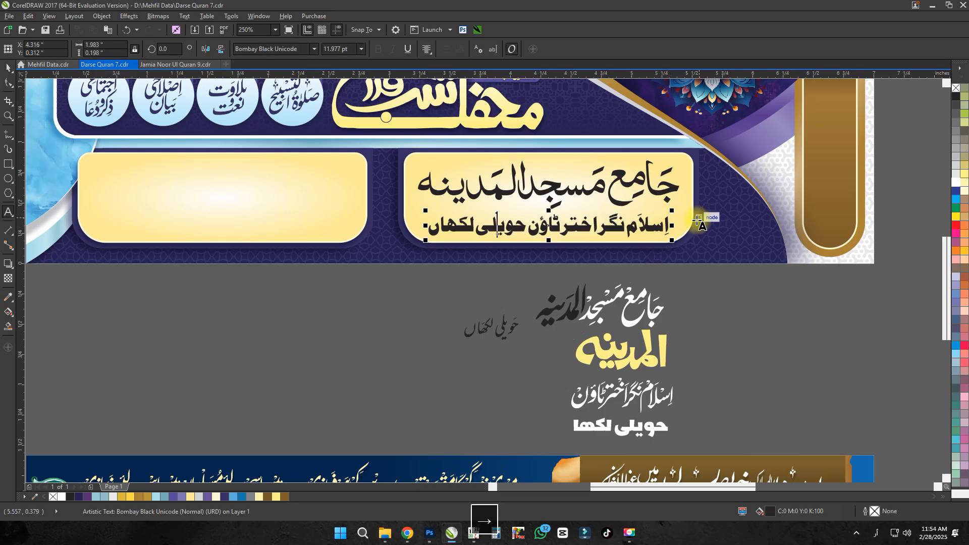
pyautogui.hotkey('ctrl', 'space')
pyautogui.scroll(1, 674, 207)
pyautogui.moveTo(668, 217); pyautogui.dragTo(680, 214)
pyautogui.press('Up')
# Recolour the mosque name and the locality line dark purple and save the poster.
pyautogui.keyDown('shift'); pyautogui.click(655, 189); pyautogui.keyUp('shift')
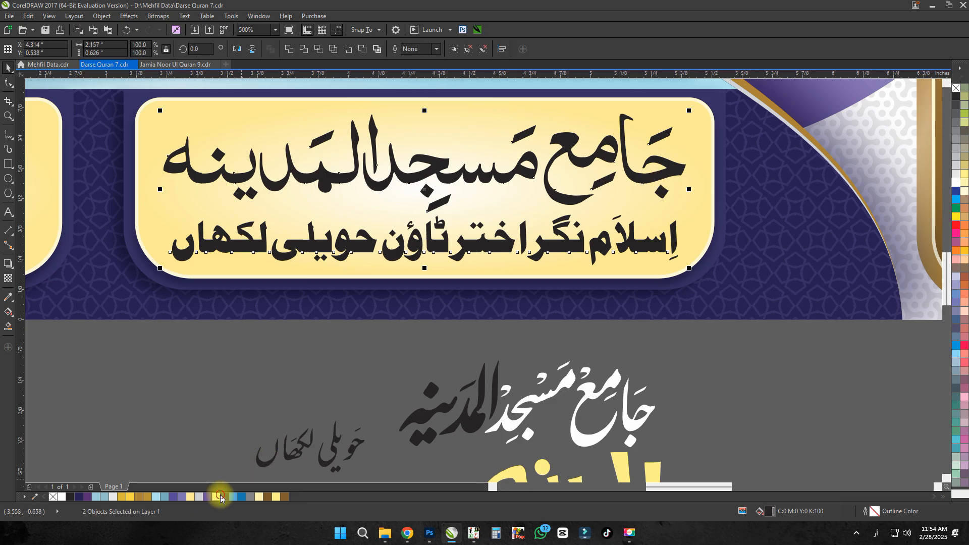
pyautogui.click(225, 497)
pyautogui.click(79, 500)
pyautogui.click(53, 388)
pyautogui.hotkey('ctrl', 's')
# Copy the روحانی نشست text block from the reference poster to the area below the empty cream panel and ungroup it.
pyautogui.scroll(-1, 52, 388)
pyautogui.moveTo(53, 388); pyautogui.dragTo(528, 361)
pyautogui.moveTo(604, 356); pyautogui.dragTo(723, 373)
pyautogui.scroll(-1, 723, 372)
pyautogui.click(430, 410)
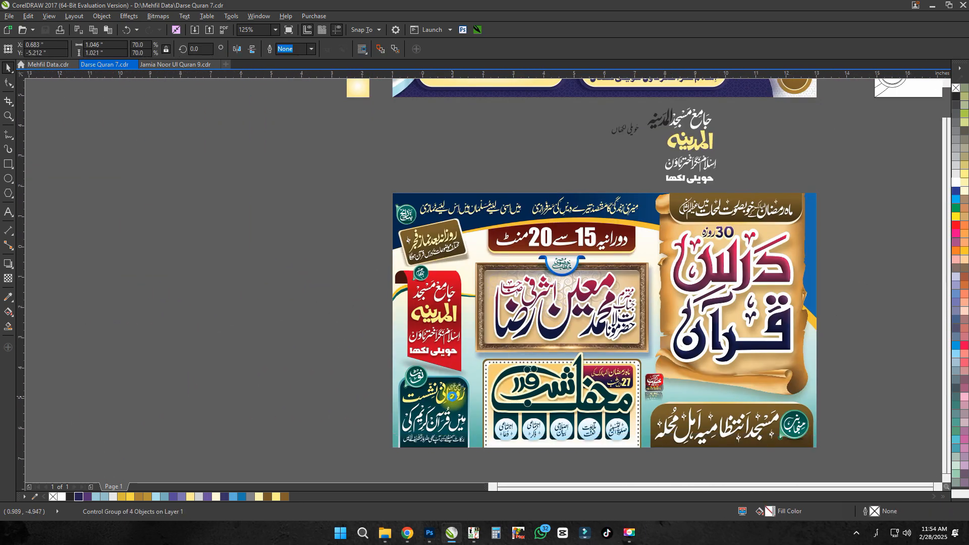
pyautogui.moveTo(431, 410); pyautogui.dragTo(516, 146)
pyautogui.scroll(1, 505, 213)
pyautogui.hotkey('ctrl', 'u')
# Place the white اس علمی فکری line directly before the yellow روحانی نشست and enlarge it to about 0.73 inches wide.
pyautogui.scroll(1, 495, 259)
pyautogui.moveTo(546, 283); pyautogui.dragTo(586, 288)
pyautogui.moveTo(719, 267); pyautogui.dragTo(742, 257)
pyautogui.scroll(1, 735, 295)
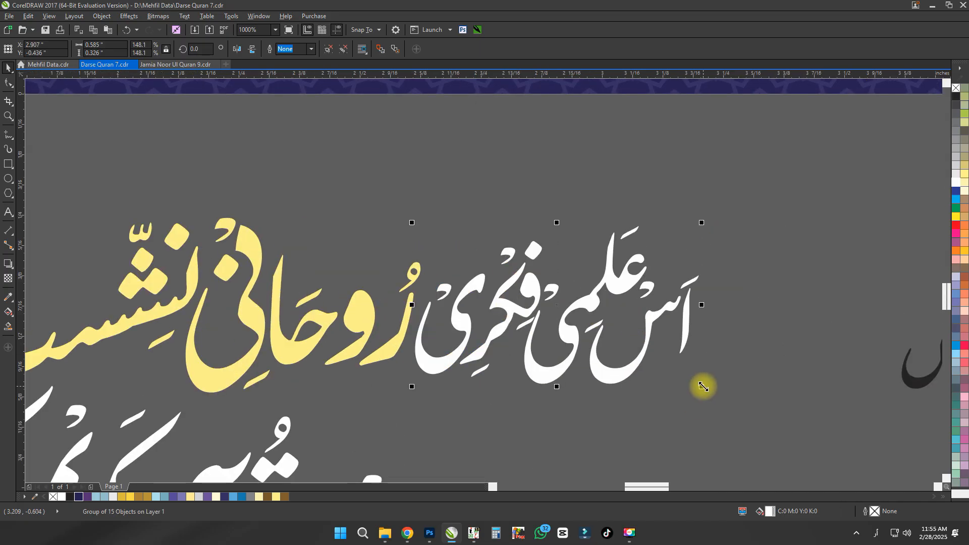
pyautogui.scroll(-1, 717, 378)
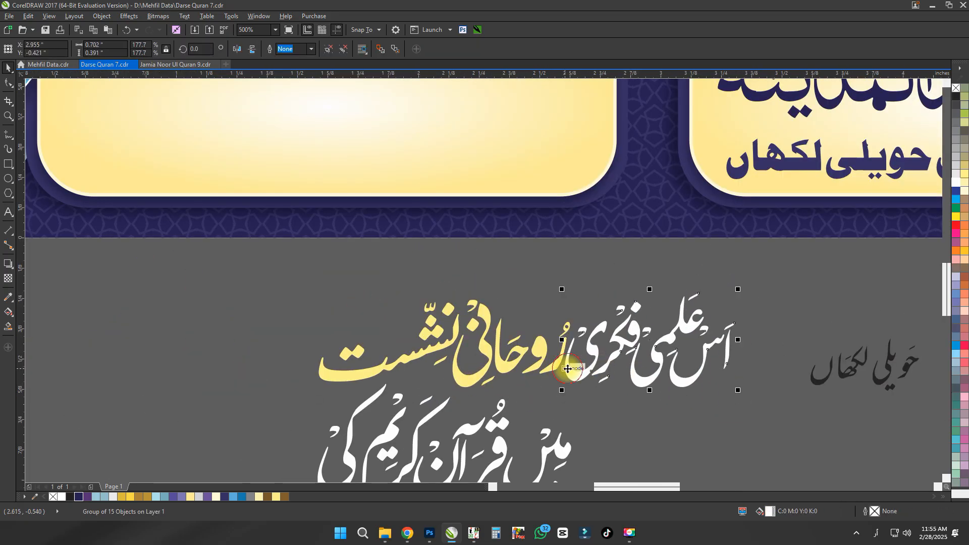
pyautogui.scroll(1, 534, 375)
pyautogui.scroll(-1, 717, 367)
pyautogui.moveTo(742, 387); pyautogui.dragTo(749, 391)
pyautogui.scroll(1, 601, 361)
pyautogui.scroll(-1, 649, 309)
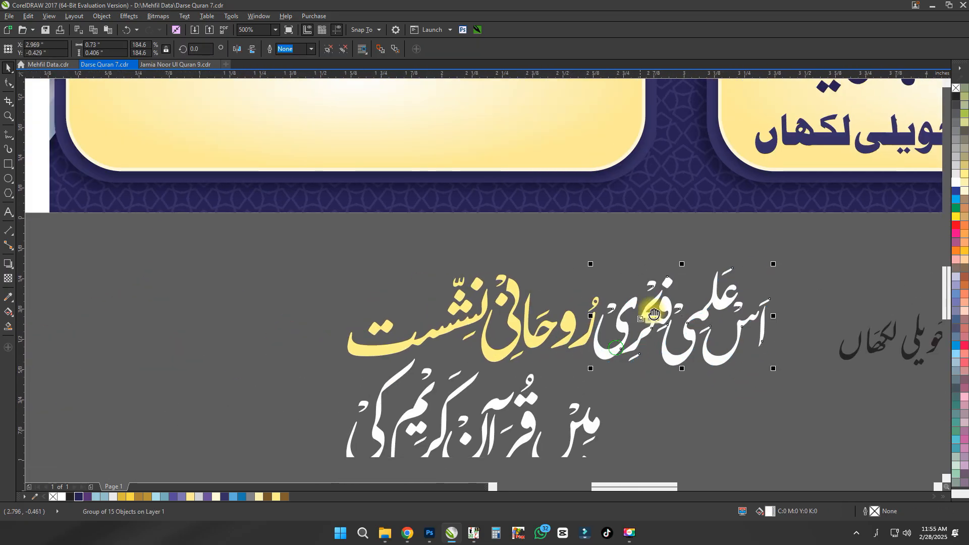
# Group اس علمی فکری with روحانی نشست, recolour the text block dark purple and place the grouped words on the empty cream panel.
pyautogui.scroll(-1, 653, 318)
pyautogui.moveTo(732, 278); pyautogui.dragTo(482, 354)
pyautogui.hotkey('ctrl', 'g')
pyautogui.click(78, 498)
pyautogui.scroll(-1, 454, 379)
pyautogui.moveTo(523, 378); pyautogui.dragTo(454, 244)
pyautogui.scroll(-1, 479, 303)
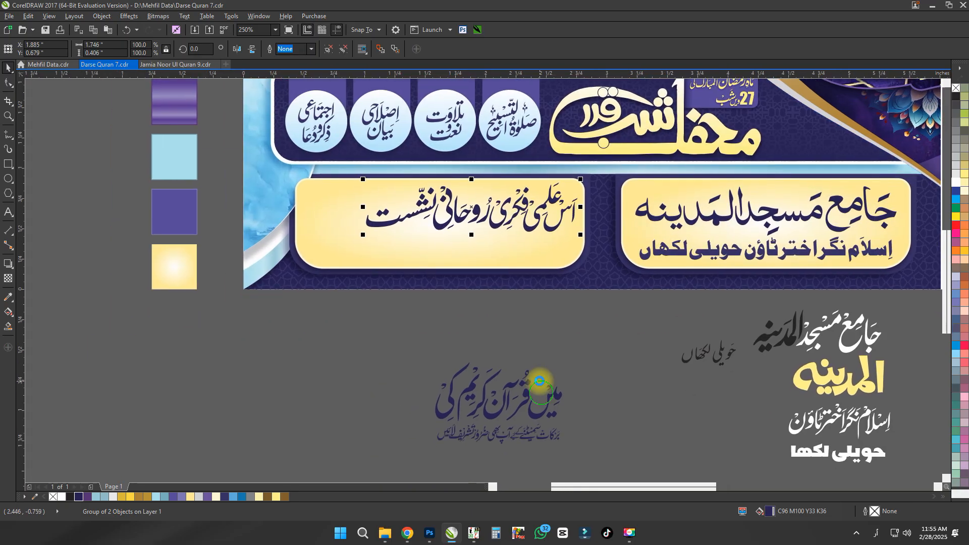
# Move the برکات line aside, then place میں directly after نشست on the cream panel and group the words.
pyautogui.moveTo(530, 433); pyautogui.dragTo(370, 403)
pyautogui.scroll(1, 505, 252)
pyautogui.click(544, 321)
pyautogui.moveTo(628, 345); pyautogui.dragTo(573, 425)
pyautogui.moveTo(638, 427); pyautogui.dragTo(582, 360)
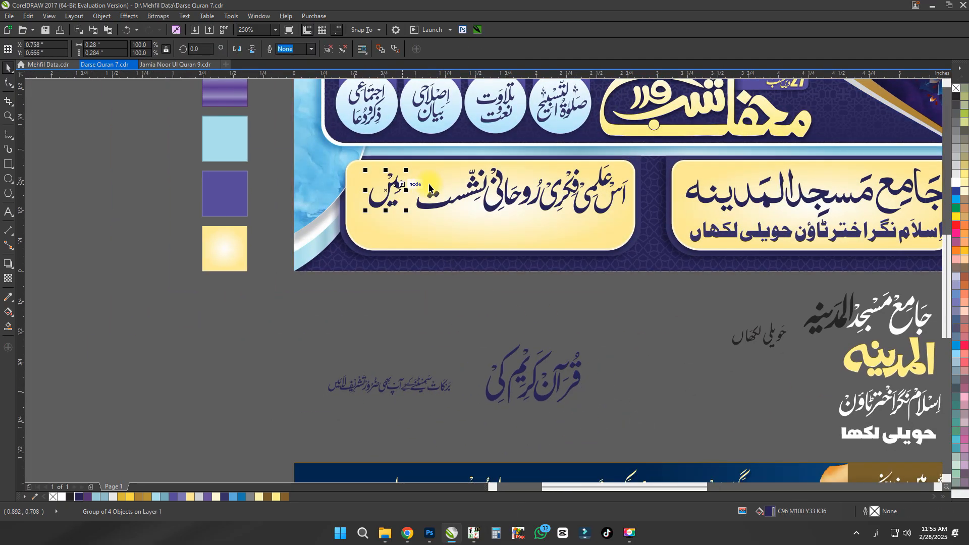
pyautogui.scroll(2, 429, 188)
pyautogui.scroll(-1, 401, 247)
pyautogui.click(718, 206)
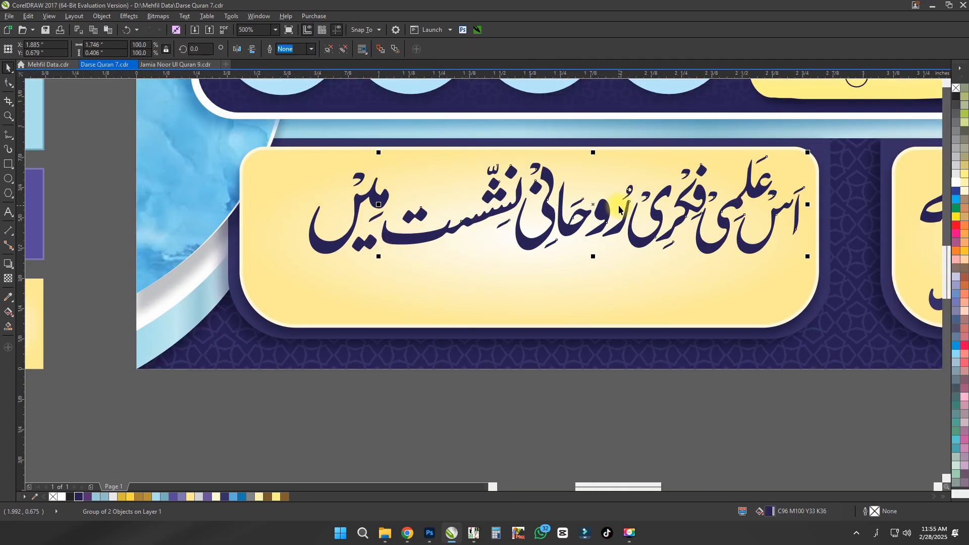
pyautogui.hotkey('ctrl', 'g')
# Enlarge the برکات سمیٹنے line and set قرآن کریم کی directly in front of it below the poster.
pyautogui.scroll(-2, 305, 284)
pyautogui.click(330, 327)
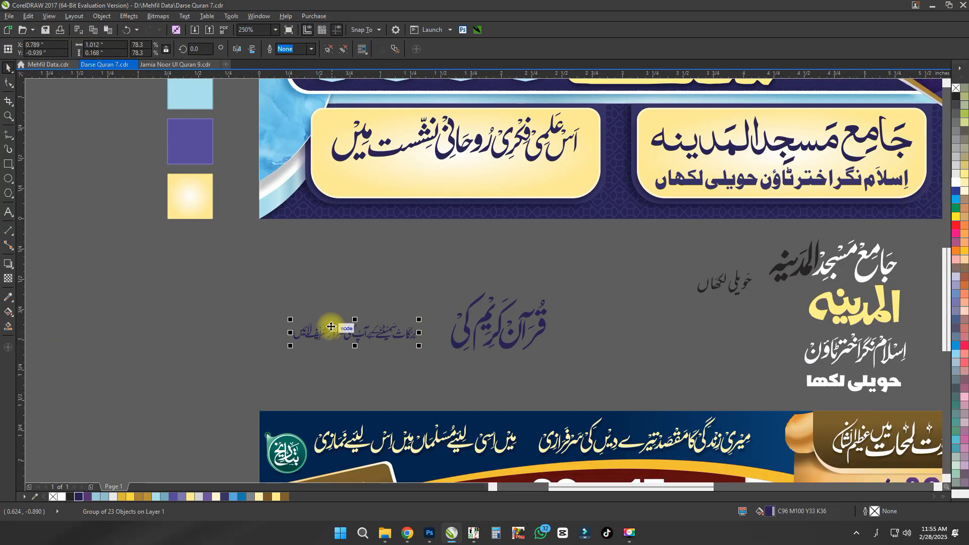
pyautogui.moveTo(418, 346); pyautogui.dragTo(444, 350)
pyautogui.moveTo(441, 364); pyautogui.dragTo(581, 275)
pyautogui.scroll(1, 550, 311)
pyautogui.moveTo(548, 270); pyautogui.dragTo(480, 307)
pyautogui.moveTo(471, 368); pyautogui.dragTo(453, 350)
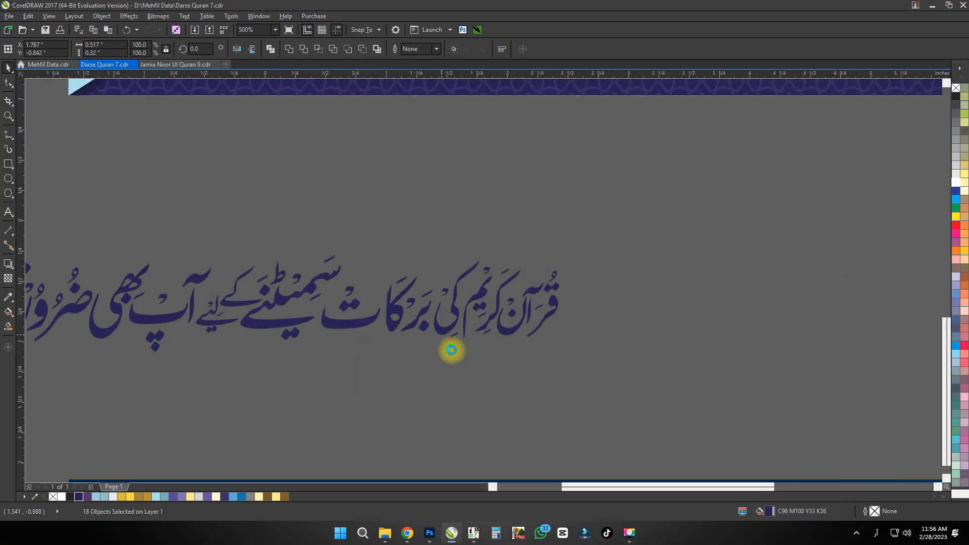
pyautogui.scroll(-1, 529, 364)
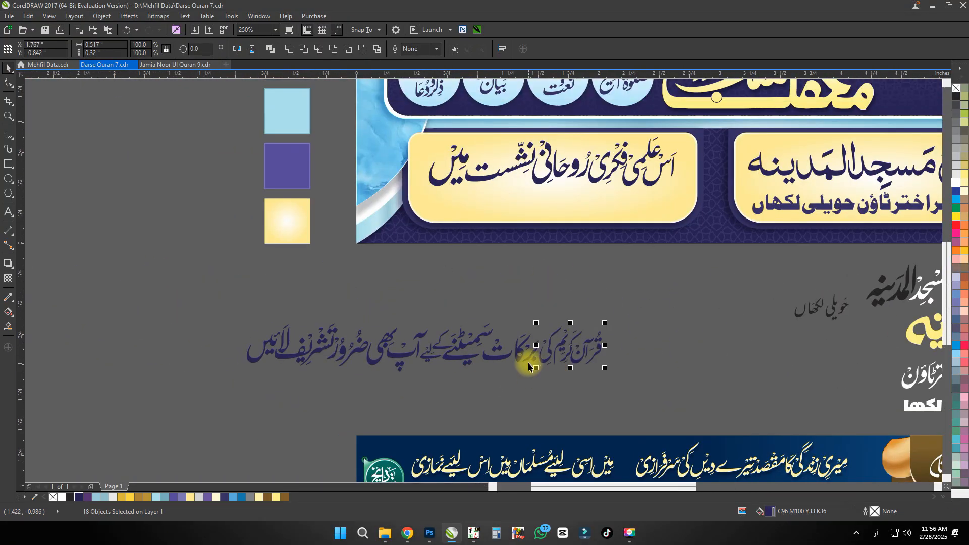
# Move the upper session line off the cream panel and shift the grouped قرآن کریم کی to its end.
pyautogui.moveTo(631, 178); pyautogui.dragTo(491, 299)
pyautogui.moveTo(290, 257); pyautogui.dragTo(342, 270)
pyautogui.moveTo(562, 320); pyautogui.dragTo(536, 370)
pyautogui.moveTo(543, 361); pyautogui.dragTo(368, 322)
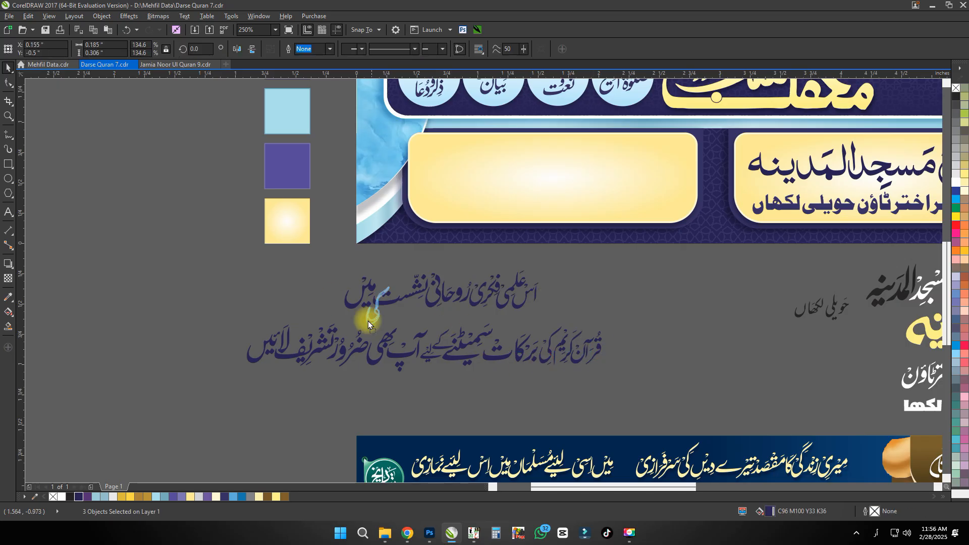
pyautogui.hotkey('ctrl', 'g')
pyautogui.moveTo(568, 358); pyautogui.dragTo(306, 302)
# Fit قرآن کریم کی closely after میں and group the upper session line at about 2.31 inches wide.
pyautogui.scroll(1, 308, 305)
pyautogui.moveTo(240, 313); pyautogui.dragTo(190, 345)
pyautogui.scroll(1, 362, 273)
pyautogui.moveTo(359, 257); pyautogui.dragTo(403, 245)
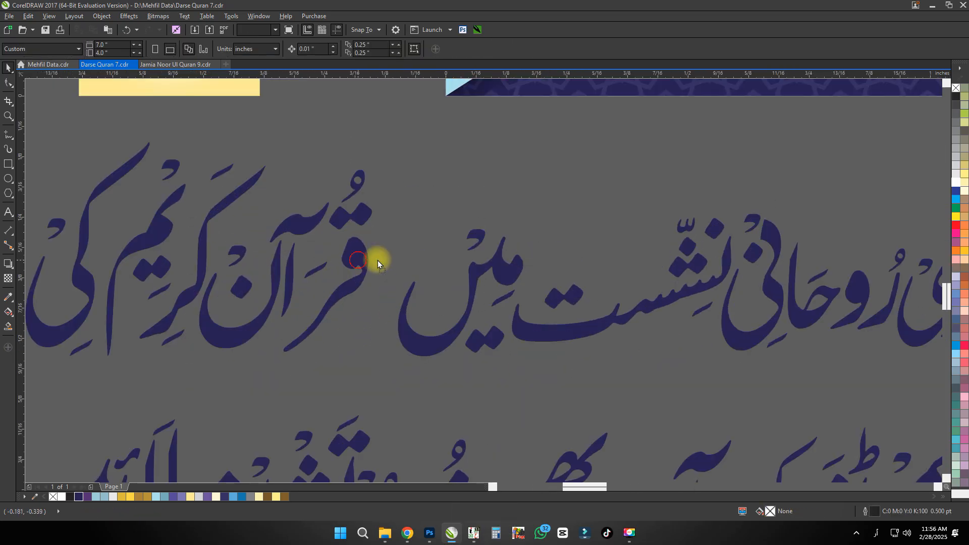
pyautogui.scroll(-1, 472, 291)
pyautogui.moveTo(269, 324); pyautogui.dragTo(262, 333)
pyautogui.scroll(1, 433, 272)
pyautogui.hotkey('ctrl', 'z')
pyautogui.moveTo(106, 373); pyautogui.dragTo(97, 380)
pyautogui.moveTo(459, 288); pyautogui.dragTo(451, 289)
pyautogui.scroll(-2, 275, 296)
pyautogui.hotkey('ctrl', 'g')
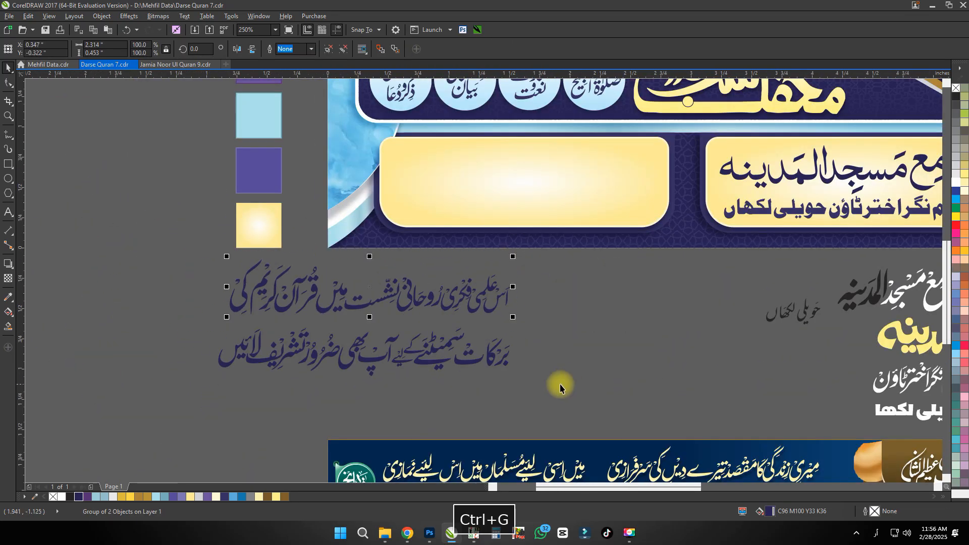
# Enlarge the برکات line to about 2.41 inches wide and move it up close beneath the upper session line.
pyautogui.scroll(1, 294, 301)
pyautogui.click(331, 277)
pyautogui.moveTo(168, 221); pyautogui.dragTo(170, 222)
pyautogui.scroll(-1, 302, 269)
pyautogui.moveTo(215, 241); pyautogui.dragTo(554, 396)
pyautogui.scroll(1, 309, 328)
pyautogui.moveTo(324, 334); pyautogui.dragTo(320, 311)
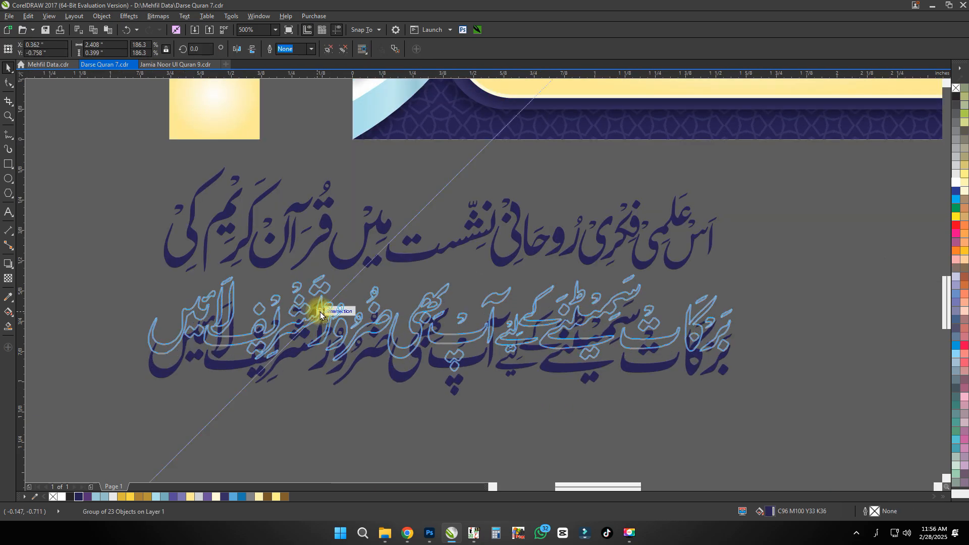
# Place both session lines on the empty cream panel at about 2.21 inches wide and save the poster.
pyautogui.scroll(-2, 321, 312)
pyautogui.moveTo(234, 352); pyautogui.dragTo(480, 231)
pyautogui.scroll(1, 480, 283)
pyautogui.click(456, 290)
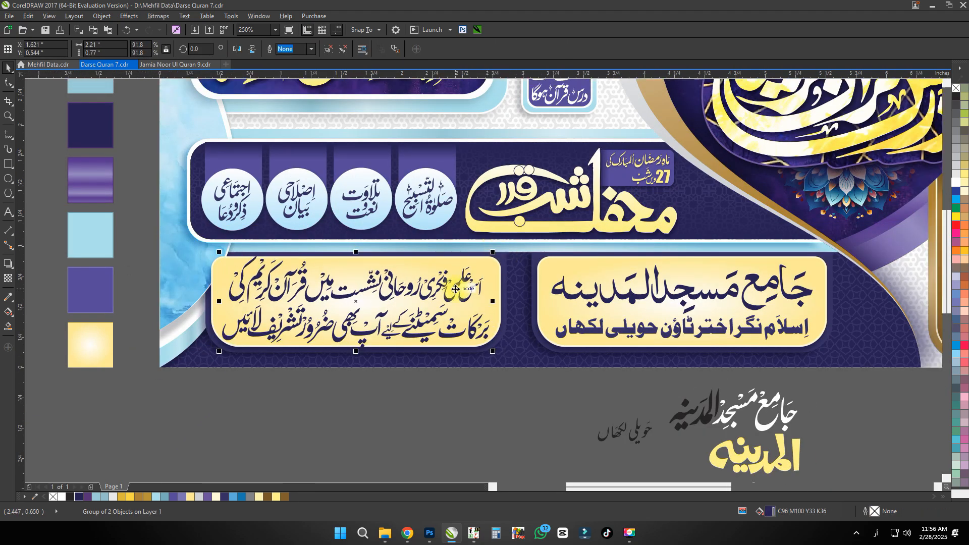
pyautogui.press('space')
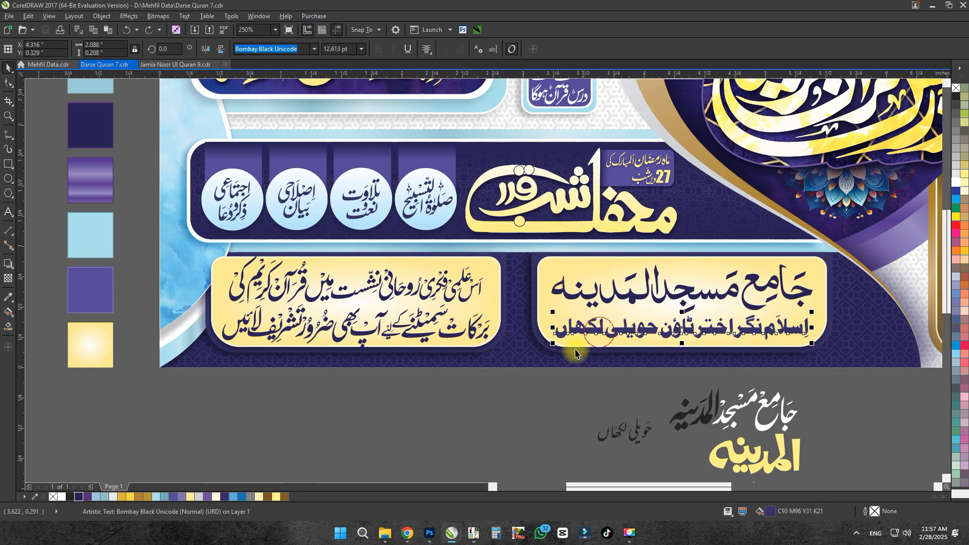
pyautogui.hotkey('ctrl', 's')
# Tighten the word spacing of the upper session line, group it and centre it horizontally on the cream panel.
pyautogui.scroll(1, 344, 263)
pyautogui.click(570, 342)
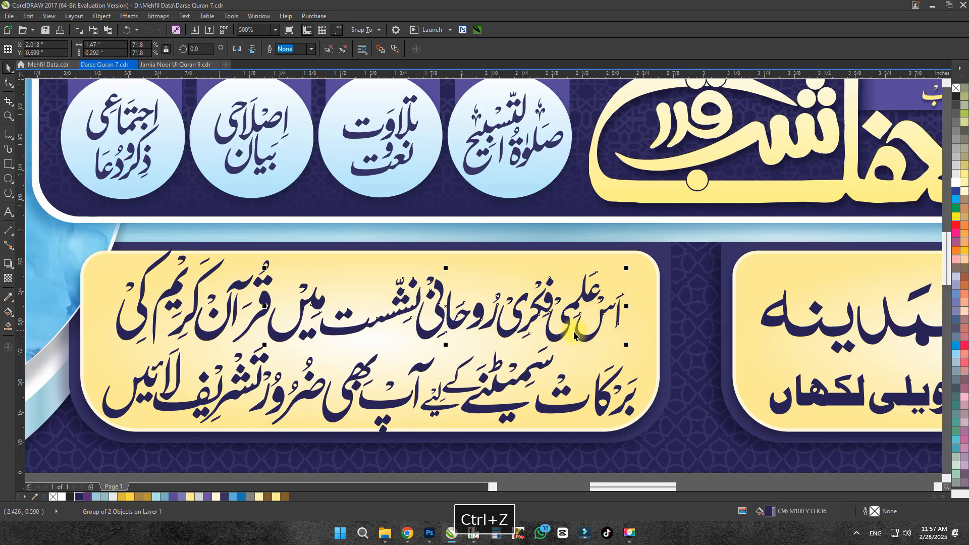
pyautogui.moveTo(622, 295); pyautogui.dragTo(646, 253)
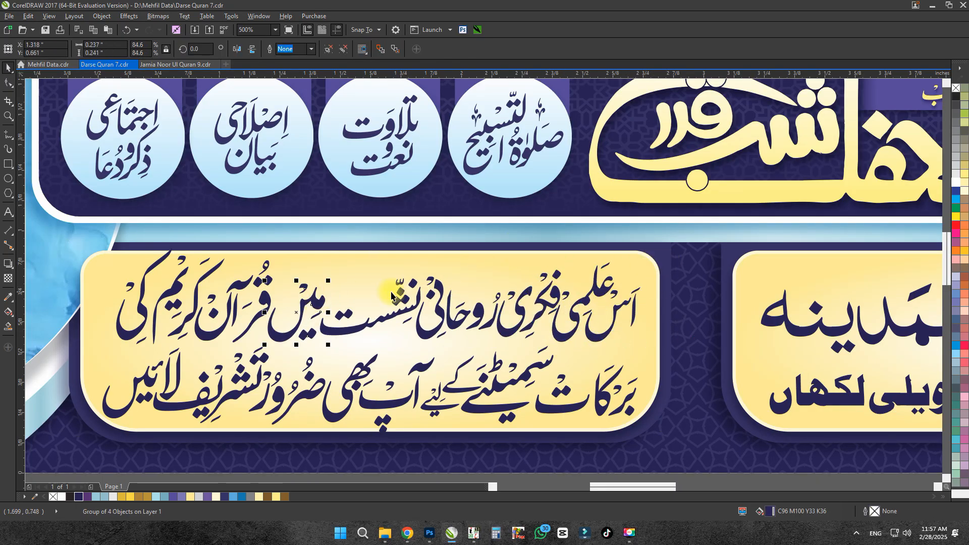
pyautogui.press('Escape')
pyautogui.moveTo(112, 244); pyautogui.dragTo(133, 256)
pyautogui.moveTo(665, 243); pyautogui.dragTo(54, 357)
pyautogui.hotkey('ctrl', 'g')
pyautogui.keyDown('shift'); pyautogui.click(98, 355); pyautogui.keyUp('shift')
pyautogui.press('c')
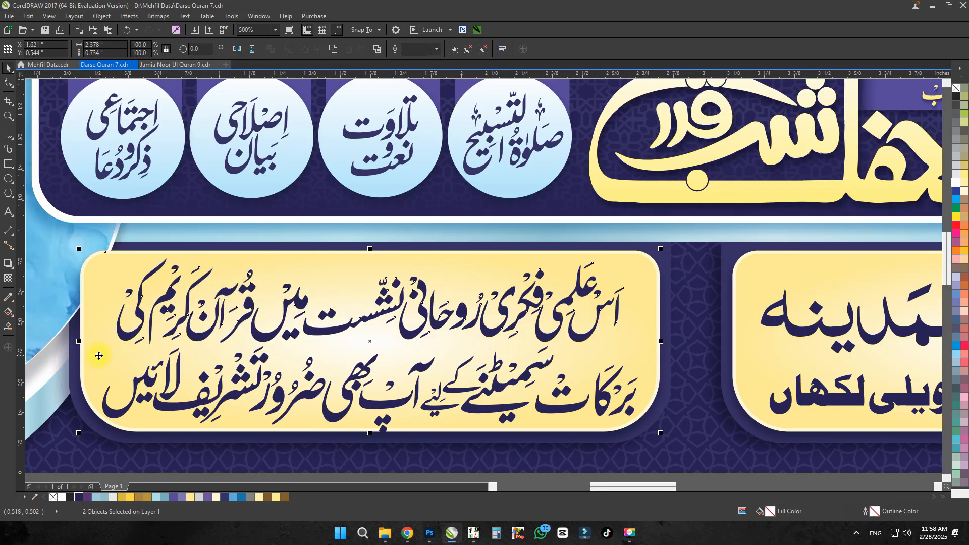
# Ungroup the lower session line and lift the letters of لائیں above the long tail of تشریف.
pyautogui.scroll(-1, 448, 249)
pyautogui.moveTo(544, 236); pyautogui.dragTo(294, 370)
pyautogui.click(518, 325)
pyautogui.hscroll(-2, 374, 319)
pyautogui.scroll(1, 372, 318)
pyautogui.hotkey('ctrl', 'u')
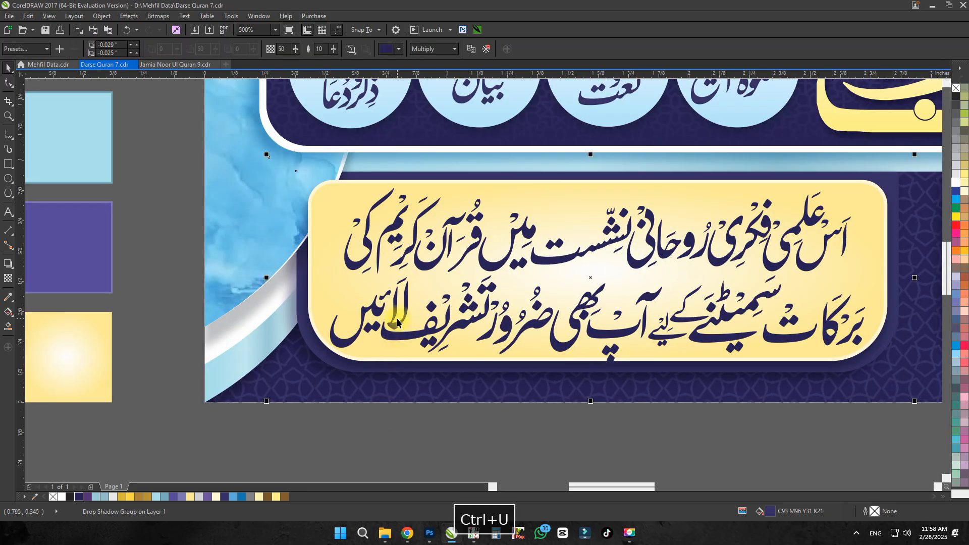
pyautogui.scroll(1, 384, 318)
pyautogui.moveTo(485, 216); pyautogui.dragTo(377, 315)
pyautogui.scroll(1, 423, 285)
pyautogui.moveTo(424, 283); pyautogui.dragTo(490, 338)
pyautogui.moveTo(495, 234); pyautogui.dragTo(325, 396)
pyautogui.moveTo(459, 286); pyautogui.dragTo(459, 230)
pyautogui.moveTo(455, 251); pyautogui.dragTo(465, 257)
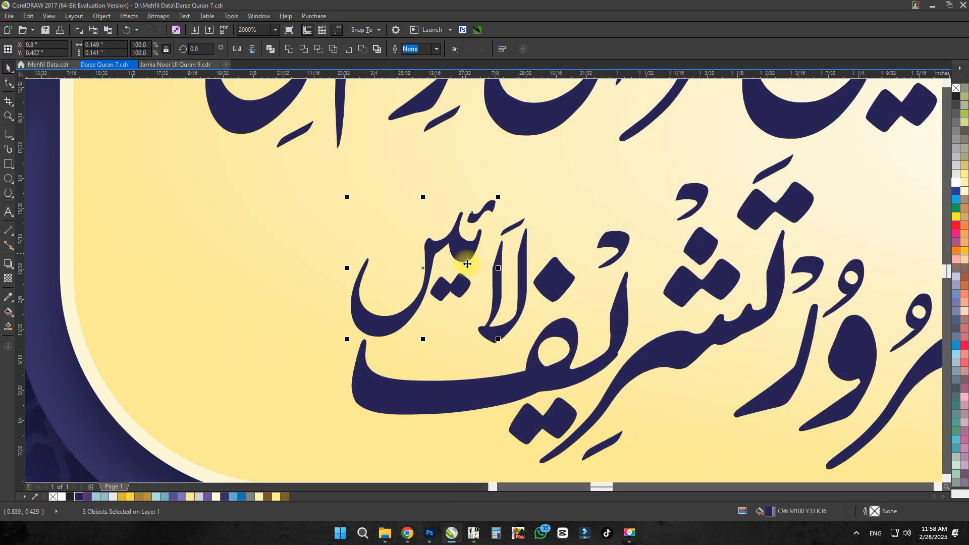
# Group the لا letters, join them to ئیں and shrink لائیں to fit in the space above the tail of تشریف.
pyautogui.moveTo(563, 196); pyautogui.dragTo(471, 351)
pyautogui.hotkey('ctrl', 'g')
pyautogui.moveTo(503, 336); pyautogui.dragTo(500, 308)
pyautogui.moveTo(550, 171); pyautogui.dragTo(328, 353)
pyautogui.moveTo(347, 183); pyautogui.dragTo(373, 206)
pyautogui.scroll(1, 459, 292)
pyautogui.moveTo(379, 371); pyautogui.dragTo(388, 407)
pyautogui.scroll(-3, 329, 312)
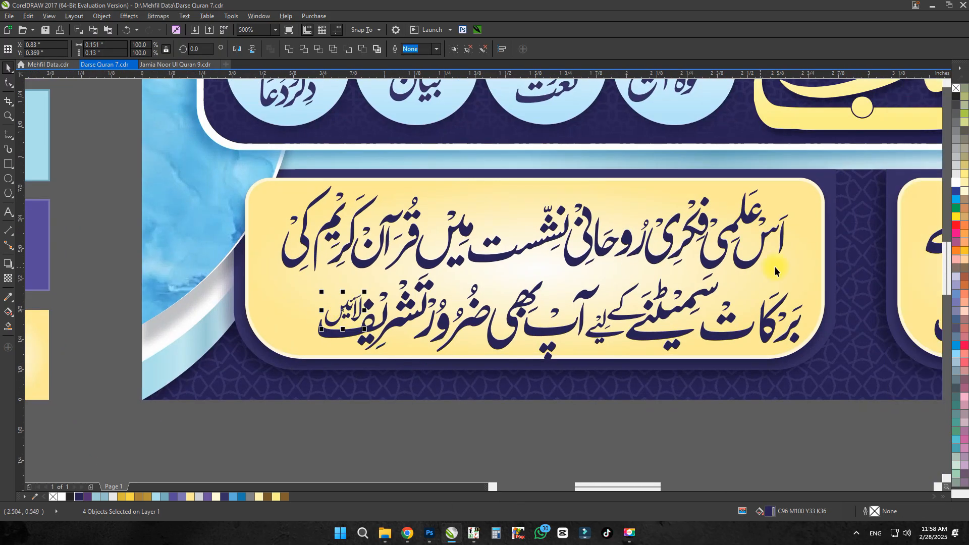
# Centre the lower session line horizontally on the cream panel.
pyautogui.moveTo(826, 275); pyautogui.dragTo(266, 387)
pyautogui.keyDown('shift'); pyautogui.click(446, 353); pyautogui.keyUp('shift')
pyautogui.press('c')
pyautogui.scroll(2, 543, 364)
pyautogui.click(475, 297)
pyautogui.scroll(-1, 492, 242)
pyautogui.scroll(-1, 479, 317)
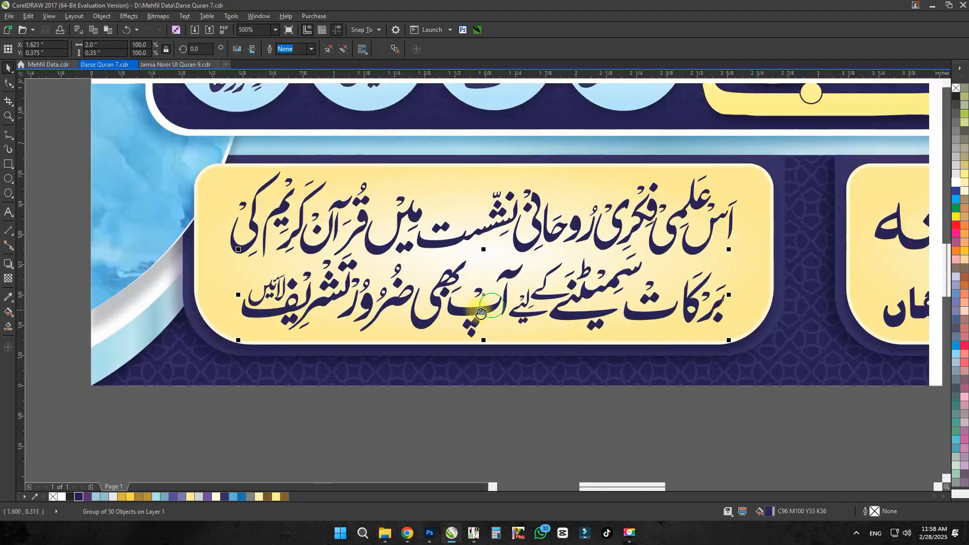
# Group the two session lines and centre them vertically on the cream panel.
pyautogui.keyDown('shift'); pyautogui.click(527, 245); pyautogui.keyUp('shift')
pyautogui.hotkey('ctrl', 'g')
pyautogui.press('e')
pyautogui.scroll(-1, 299, 298)
pyautogui.scroll(1, 322, 253)
pyautogui.click(479, 262)
# Copy a small calligraphic mark from Mehfil Data.cdr and place dark purple copies about 0.12 inches high around the session text.
pyautogui.click(47, 64)
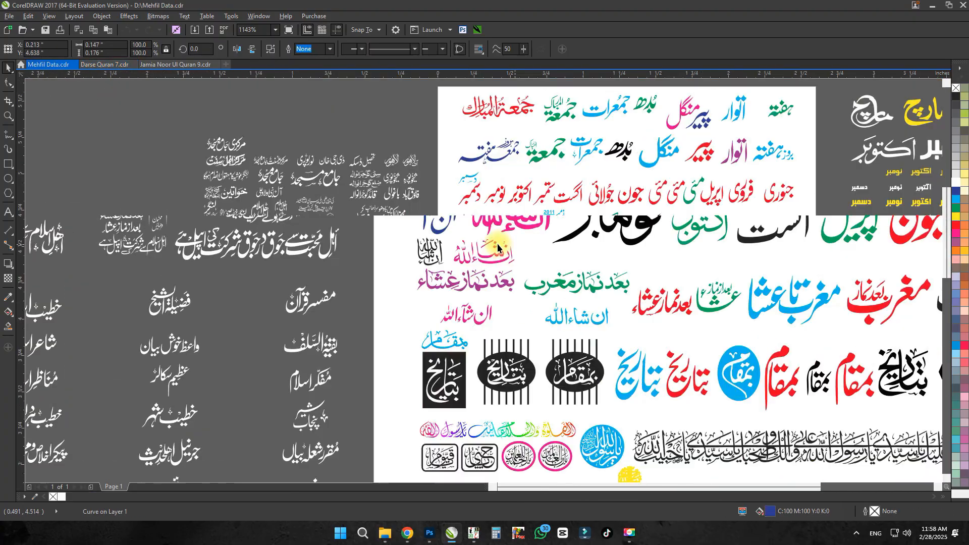
pyautogui.scroll(2, 480, 361)
pyautogui.press('space')
pyautogui.click(480, 361)
pyautogui.hotkey('ctrl', 'c')
pyautogui.hotkey('ctrl', 'Tab')
pyautogui.hotkey('ctrl', 'v')
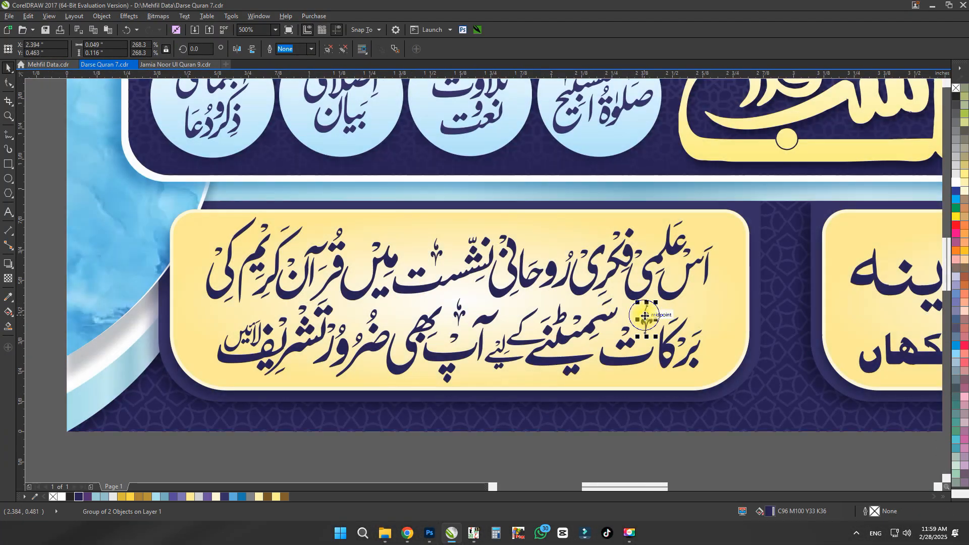
pyautogui.click(217, 323)
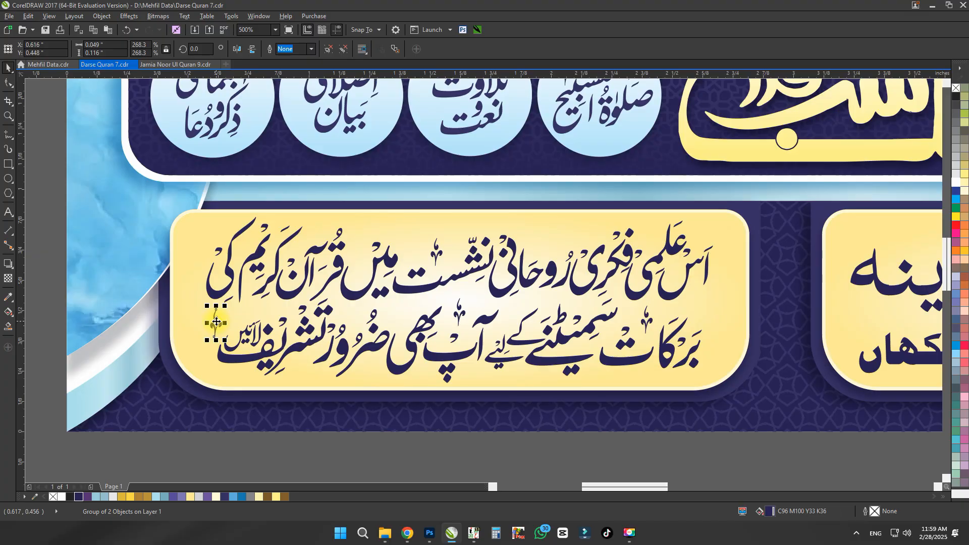
# Copy the calligraphic mark from Mehfil Data.cdr again and place copies about 0.115 inches high above the mosque name.
pyautogui.moveTo(875, 373); pyautogui.dragTo(261, 339)
pyautogui.hotkey('ctrl', 'Tab')
pyautogui.click(477, 359)
pyautogui.hotkey('ctrl', 'c')
pyautogui.hotkey('ctrl', 'Tab')
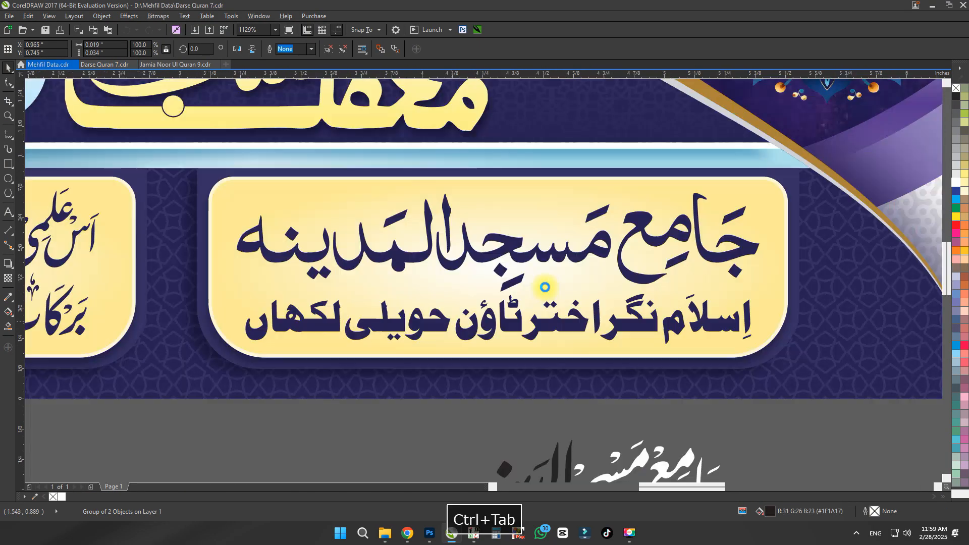
pyautogui.hotkey('ctrl', 'v')
pyautogui.moveTo(505, 237); pyautogui.dragTo(351, 219)
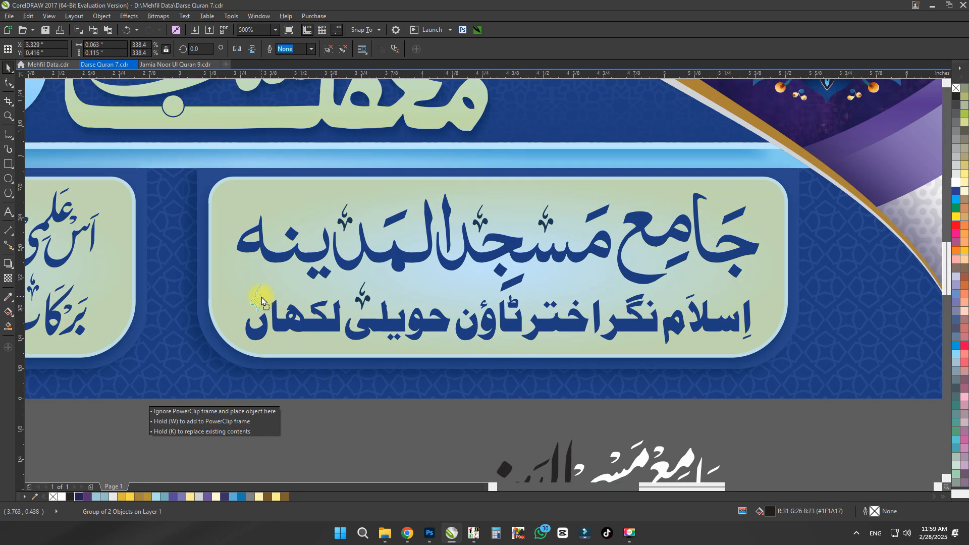
# Add more copies of the mark above the locality line and recolour the marks on the mosque panel dark purple.
pyautogui.moveTo(261, 300); pyautogui.dragTo(561, 284)
pyautogui.moveTo(694, 273); pyautogui.dragTo(724, 293)
pyautogui.moveTo(776, 175); pyautogui.dragTo(302, 339)
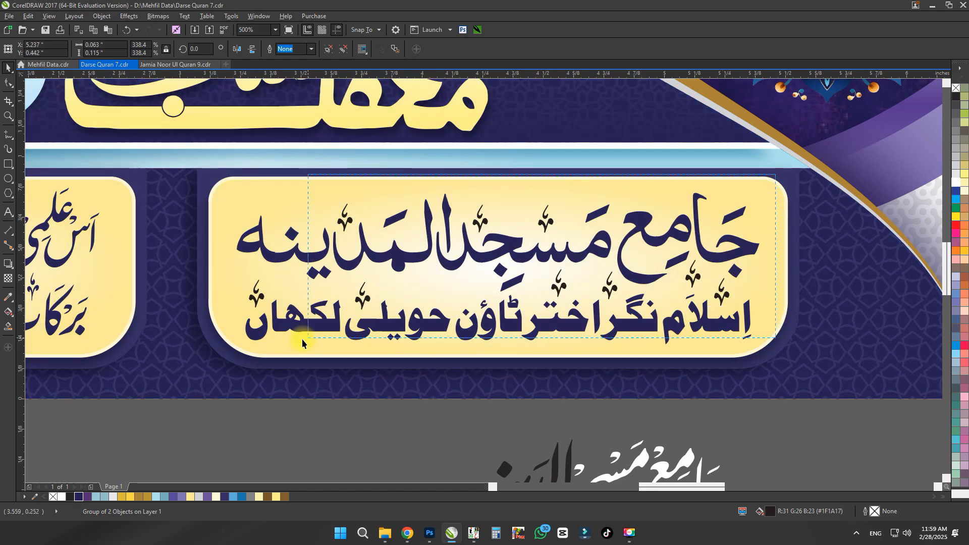
pyautogui.click(79, 497)
# Delete the leftover mosque name and locality text pieces below the poster.
pyautogui.scroll(-2, 480, 329)
pyautogui.moveTo(601, 356); pyautogui.dragTo(426, 260)
pyautogui.press('Delete')
# Move the white دورانیہ 15 سے 20 منٹ text from beside the poster to above its gold header strip and save.
pyautogui.moveTo(425, 323); pyautogui.dragTo(517, 337)
pyautogui.click(525, 389)
pyautogui.scroll(-1, 526, 389)
pyautogui.moveTo(525, 389); pyautogui.dragTo(343, 281)
pyautogui.scroll(1, 393, 255)
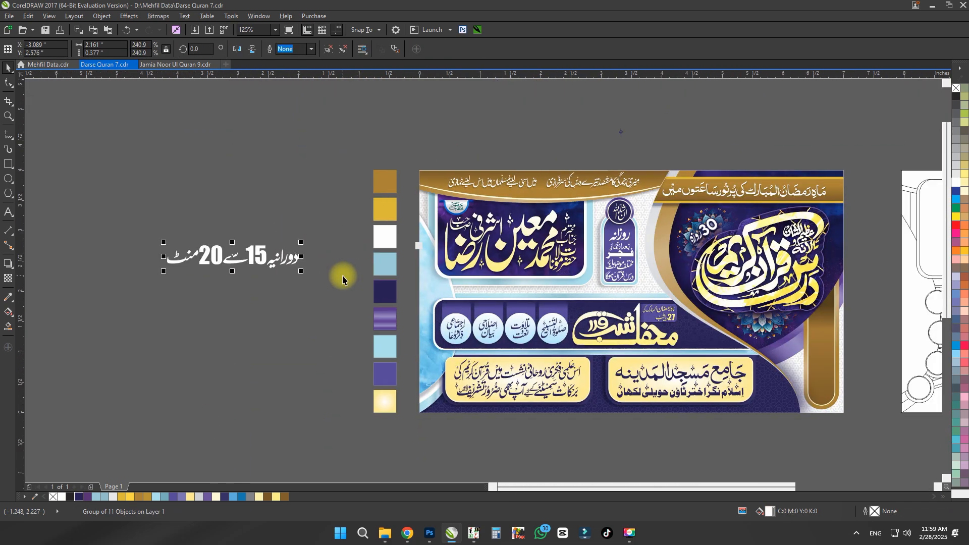
pyautogui.scroll(-1, 343, 279)
pyautogui.moveTo(342, 378); pyautogui.dragTo(696, 126)
pyautogui.click(344, 298)
pyautogui.hotkey('ctrl', 's')
# Move the white couplet off the gold header strip and put the دورانیہ 15 سے 20 منٹ text in its place.
pyautogui.scroll(1, 301, 177)
pyautogui.press('space')
pyautogui.scroll(1, 720, 185)
pyautogui.moveTo(605, 195); pyautogui.dragTo(567, 115)
pyautogui.moveTo(568, 169); pyautogui.dragTo(569, 287)
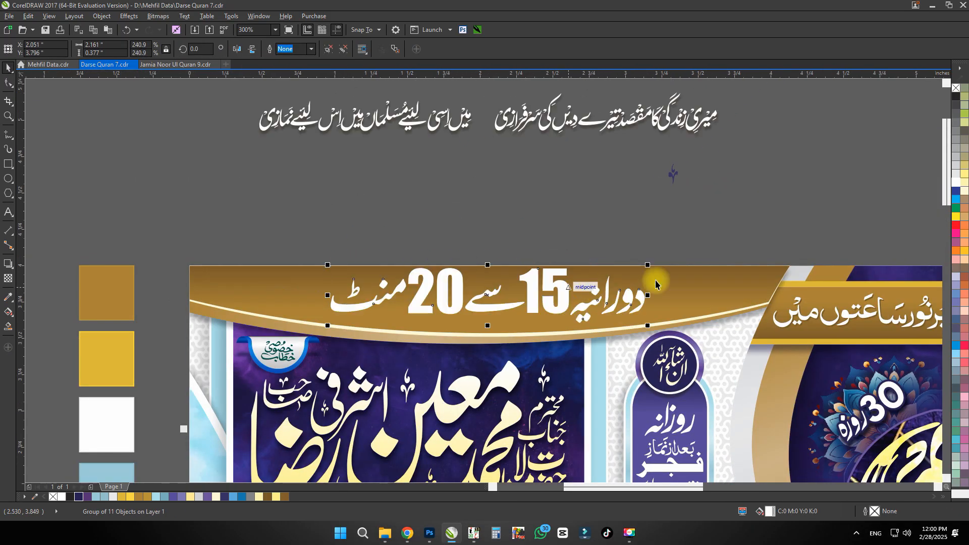
# Centre the دورانیہ 15 سے 20 منٹ text horizontally on the gold header strip.
pyautogui.scroll(1, 621, 286)
pyautogui.scroll(-1, 625, 256)
pyautogui.keyDown('shift'); pyautogui.click(450, 305); pyautogui.keyUp('shift')
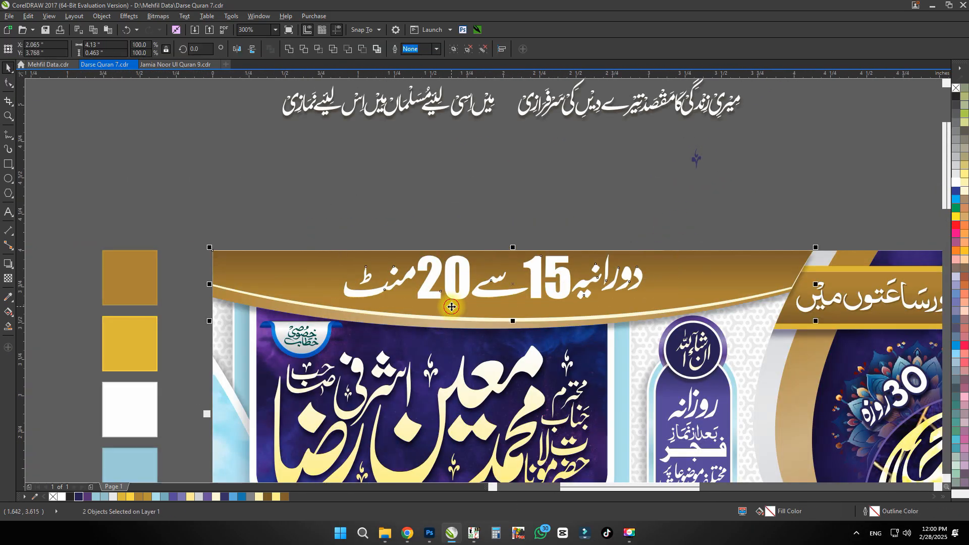
pyautogui.press('c')
pyautogui.scroll(1, 555, 278)
pyautogui.scroll(-1, 407, 281)
pyautogui.hotkey('ctrl', '7')
pyautogui.click(595, 110)
pyautogui.moveTo(579, 212); pyautogui.dragTo(493, 181)
pyautogui.scroll(-1, 493, 182)
pyautogui.click(488, 210)
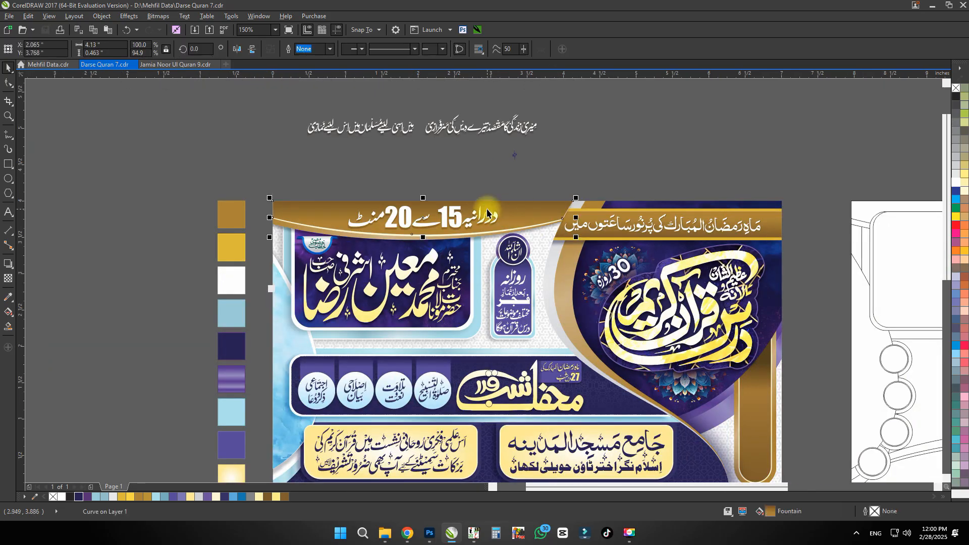
# Switch to File Explorer, browse the Brown Background folder and bring the multi-coloured curtain image into the poster document.
pyautogui.scroll(1, 403, 181)
pyautogui.hotkey('alt', 'Tab')
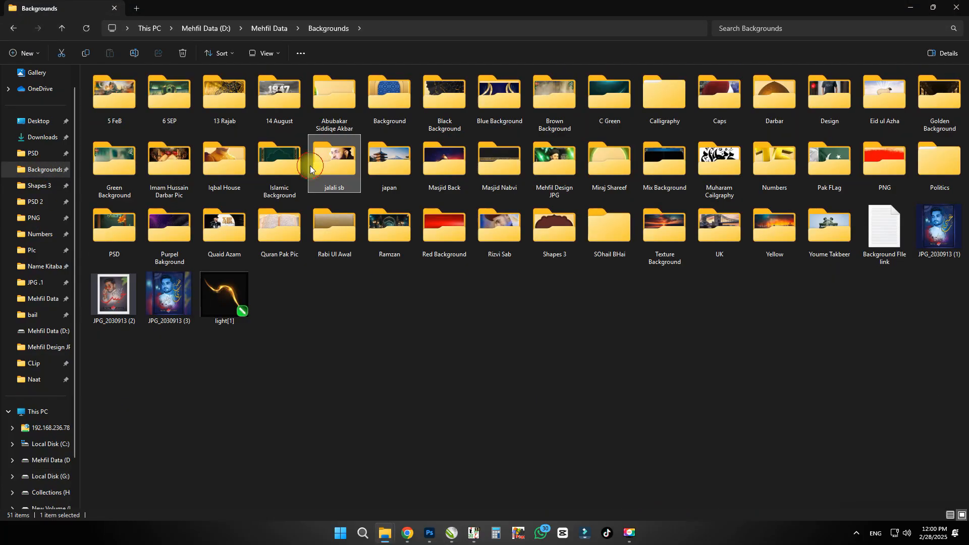
pyautogui.doubleClick(310, 166)
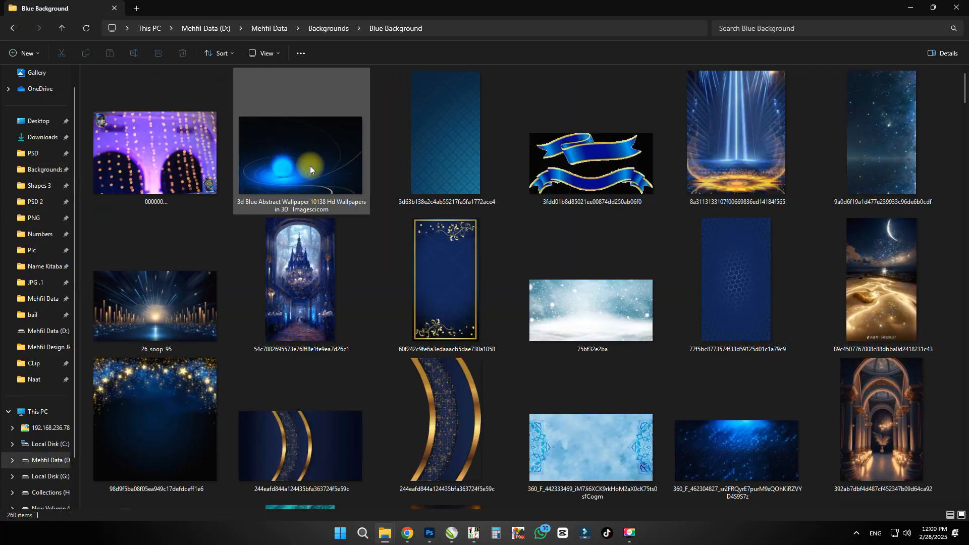
pyautogui.hotkey('alt', 'Left')
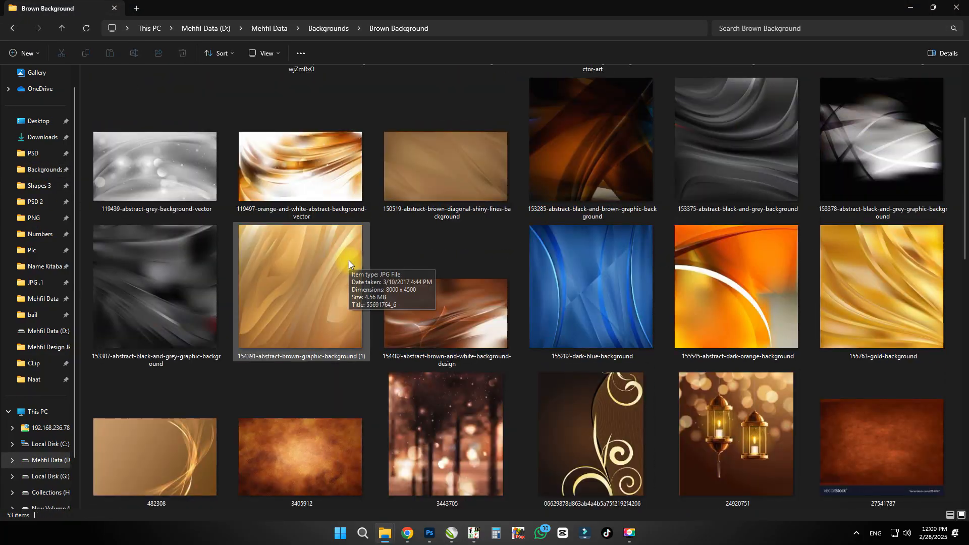
pyautogui.scroll(-5, 350, 260)
pyautogui.moveTo(350, 261); pyautogui.dragTo(372, 200)
pyautogui.hotkey('alt', 'Tab')
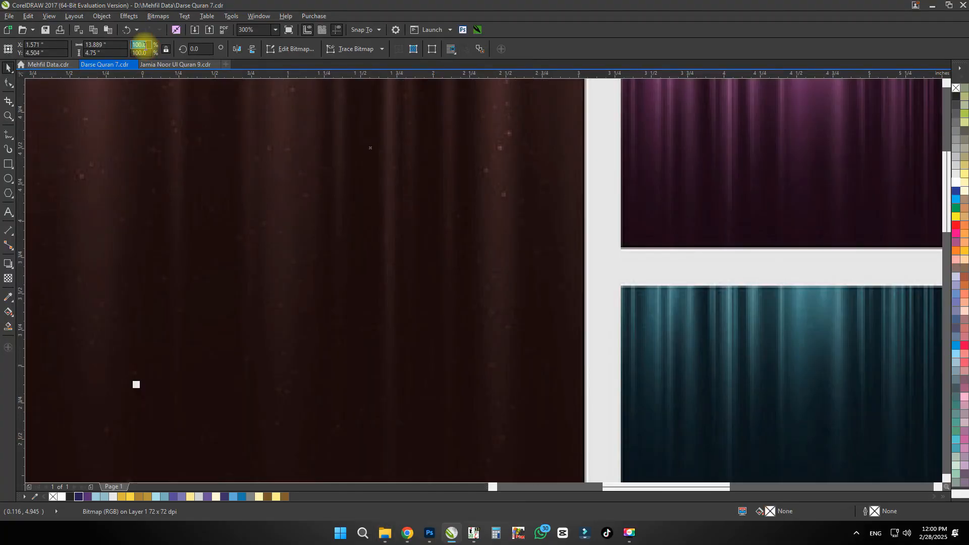
# Scale the curtain image to 5% and draw a rectangle about 0.344 by 0.187 inches over its brown curtain.
pyautogui.doubleClick(141, 45)
pyautogui.write('5')
pyautogui.press('Return')
pyautogui.moveTo(422, 169); pyautogui.dragTo(511, 219)
pyautogui.scroll(3, 470, 191)
pyautogui.press('F6')
pyautogui.moveTo(309, 128); pyautogui.dragTo(710, 347)
pyautogui.press('space')
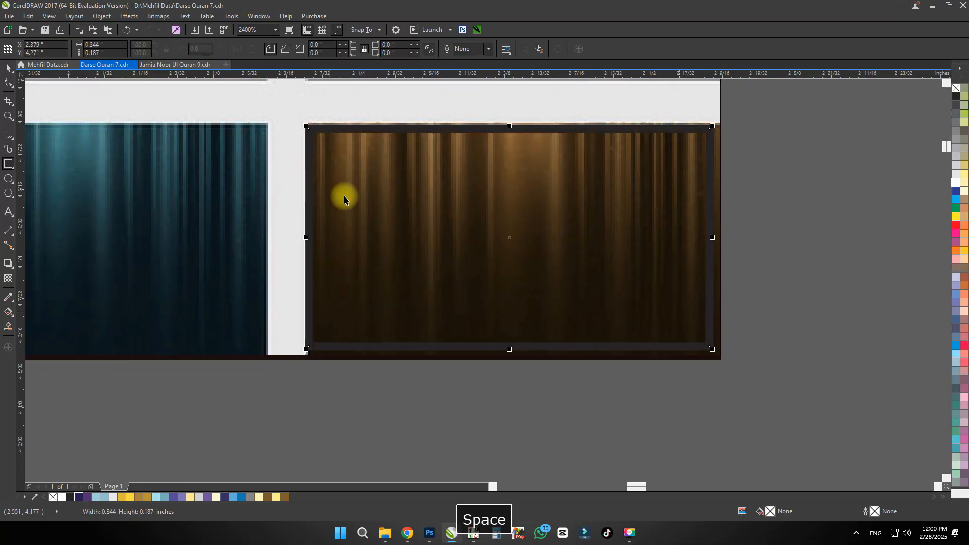
# Crop the brown curtain to the rectangle and stretch it over the poster's header to about 4.382 by 1.18 inches.
pyautogui.keyDown('shift'); pyautogui.click(344, 200); pyautogui.keyUp('shift')
pyautogui.click(355, 49)
pyautogui.scroll(-3, 375, 202)
pyautogui.moveTo(444, 218)
pyautogui.mouseDown()
pyautogui.moveTo(522, 238)
pyautogui.moveTo(363, 318)
pyautogui.moveTo(525, 231)
pyautogui.mouseUp()
pyautogui.moveTo(374, 313); pyautogui.dragTo(336, 283)
pyautogui.moveTo(488, 288); pyautogui.dragTo(782, 287)
pyautogui.moveTo(636, 264); pyautogui.dragTo(545, 256)
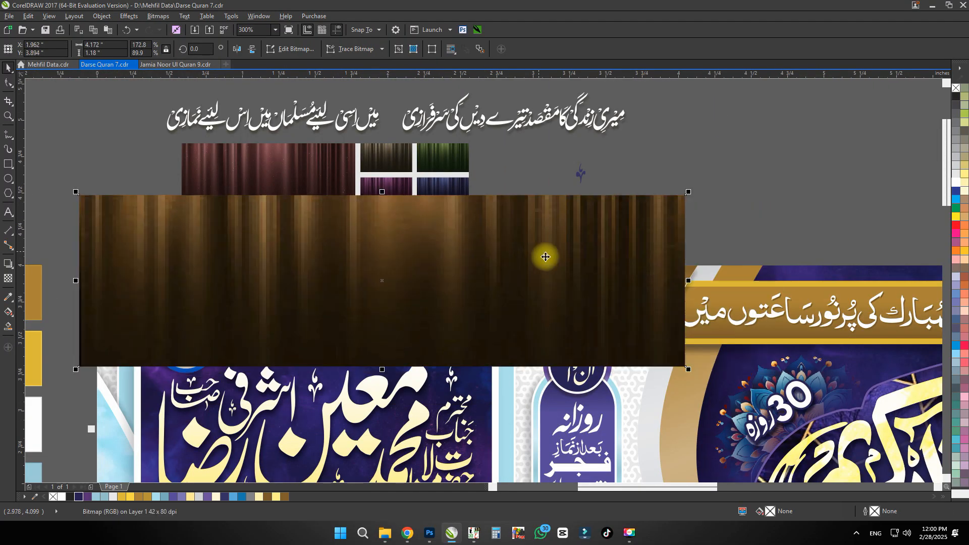
pyautogui.moveTo(691, 281); pyautogui.dragTo(719, 282)
# Fade the brown curtain with a vertical linear transparency and PowerClip it inside the gold header strip behind the دورانیہ text.
pyautogui.click(8, 278)
pyautogui.moveTo(376, 264); pyautogui.dragTo(376, 306)
pyautogui.hotkey('ctrl', 'space')
pyautogui.rightClick(384, 293)
pyautogui.click(419, 323)
pyautogui.click(156, 288)
pyautogui.keyDown('ctrl'); pyautogui.click(174, 285); pyautogui.keyUp('ctrl')
pyautogui.moveTo(189, 278); pyautogui.dragTo(190, 288)
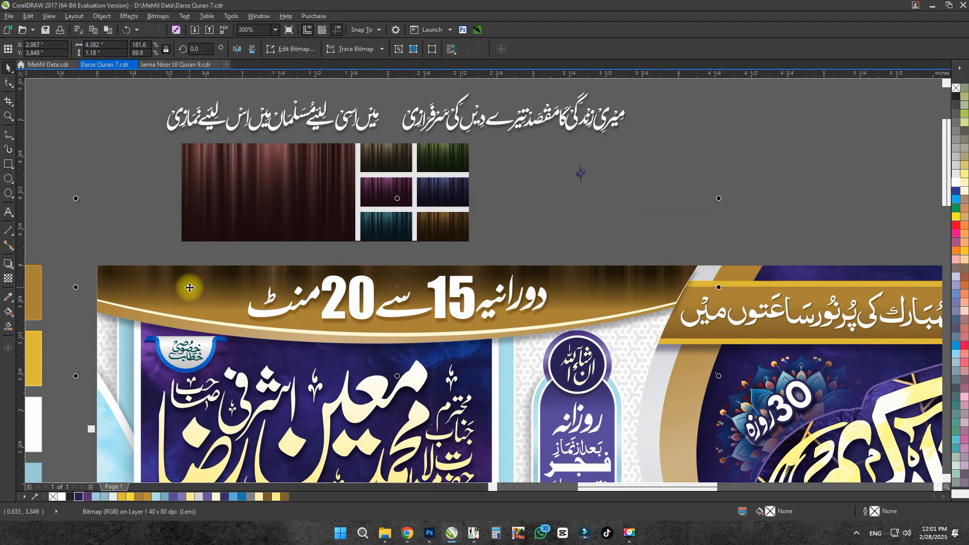
# Try to reverse the curtain's transparency fade so that it darkens the lower part of the gold header strip.
pyautogui.scroll(-1, 398, 204)
pyautogui.moveTo(398, 203); pyautogui.dragTo(398, 329)
pyautogui.moveTo(400, 281); pyautogui.dragTo(398, 260)
pyautogui.scroll(1, 398, 259)
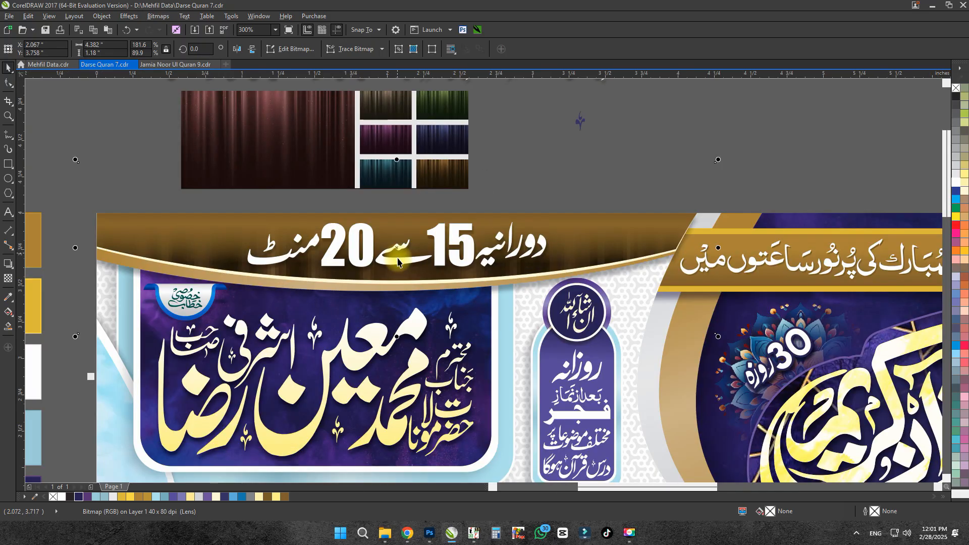
pyautogui.hotkey('ctrl', 'z')
pyautogui.hotkey('ctrl', 'z')
pyautogui.hotkey('ctrl', 'z')
# Duplicate the faded curtain texture, PowerClip the copy inside the gold band behind the ماہِ رمضان headline, and save.
pyautogui.scroll(-1, 389, 261)
pyautogui.hotkey('ctrl', 's')
pyautogui.click(447, 176)
pyautogui.hotkey('ctrl', 'c')
pyautogui.hotkey('ctrl', 'v')
pyautogui.moveTo(430, 177); pyautogui.dragTo(667, 175)
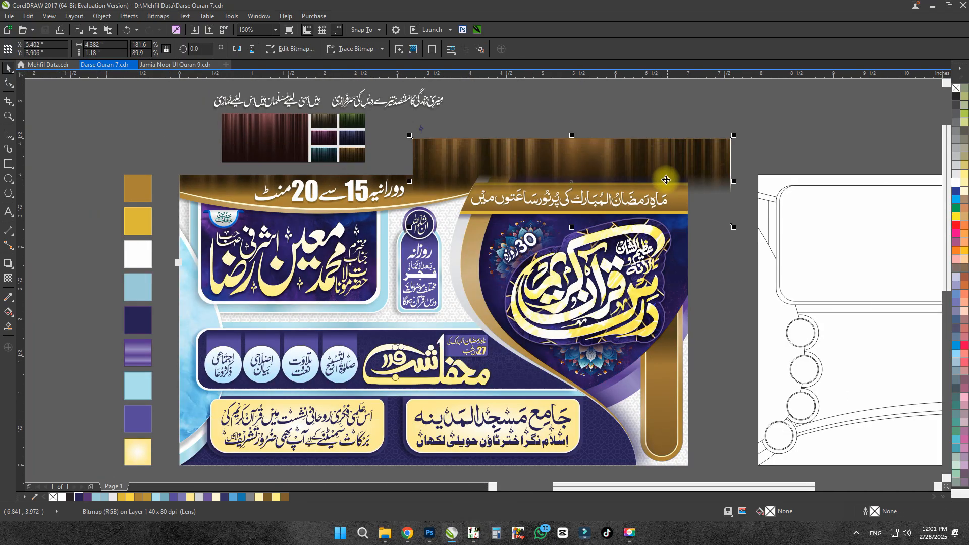
pyautogui.scroll(1, 669, 176)
pyautogui.click(679, 203)
pyautogui.scroll(-1, 667, 202)
pyautogui.click(618, 136)
pyautogui.hotkey('ctrl', 's')
# Rework the shadow of the white ماہِ رمضان headline on the textured gold band.
pyautogui.hotkey('ctrl', 'z')
pyautogui.scroll(1, 618, 139)
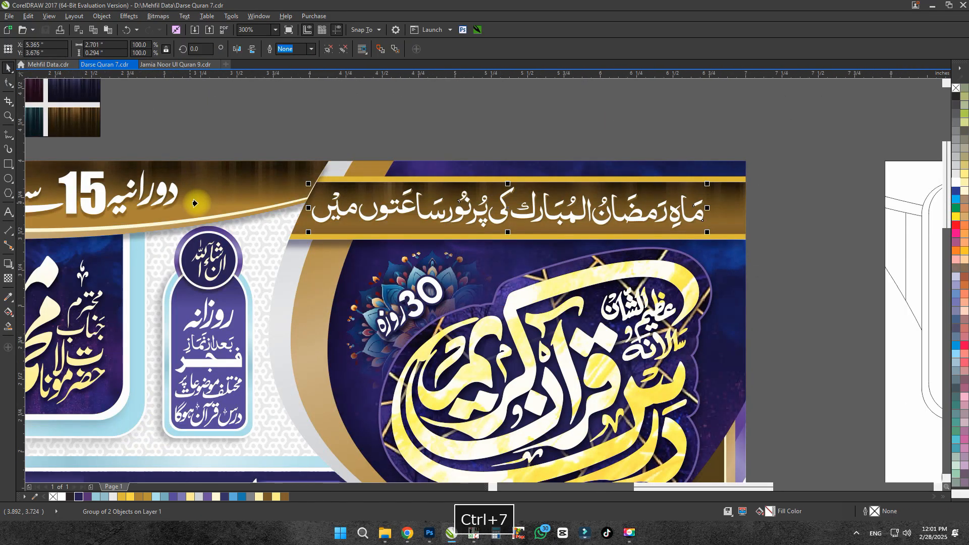
pyautogui.scroll(1, 695, 244)
pyautogui.hotkey('ctrl', 'z')
pyautogui.scroll(-1, 696, 243)
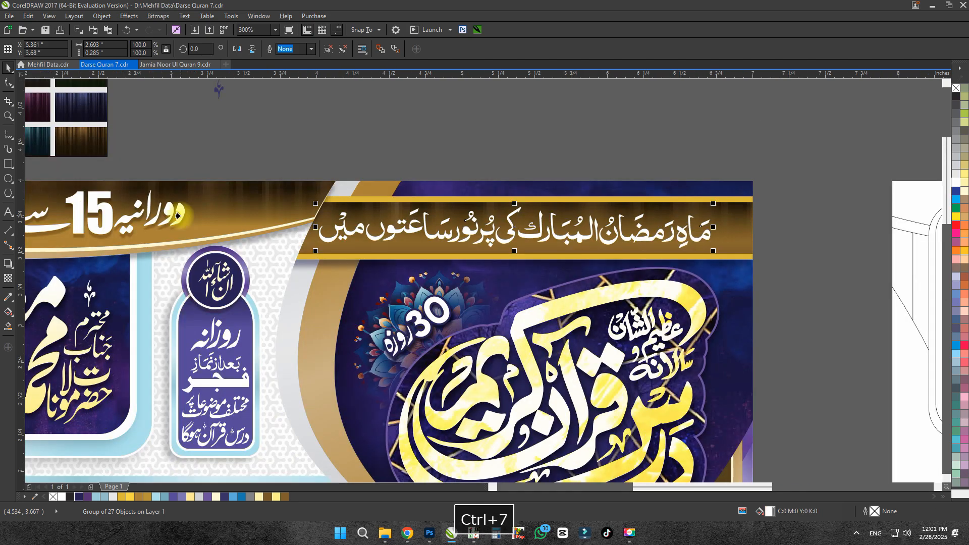
pyautogui.click(450, 136)
# Move the مسجد انتظامیہ اہل محلہ text and its منجانب badge from the reference poster to below the main poster, clearing the text's shadow.
pyautogui.press('F4')
pyautogui.scroll(2, 432, 205)
pyautogui.press('space')
pyautogui.scroll(-1, 430, 189)
pyautogui.scroll(-1, 428, 181)
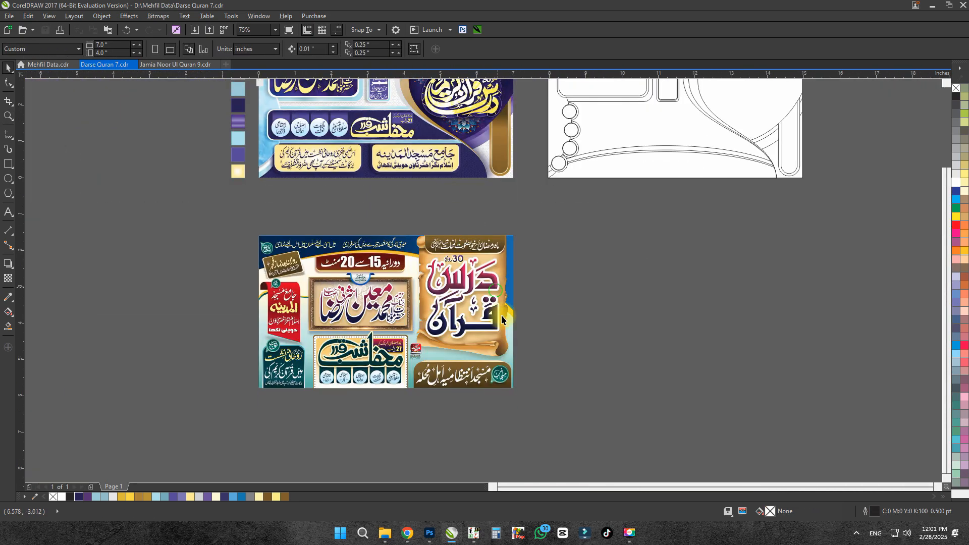
pyautogui.moveTo(561, 236); pyautogui.dragTo(559, 234)
pyautogui.click(566, 214)
pyautogui.press('space')
pyautogui.scroll(2, 565, 227)
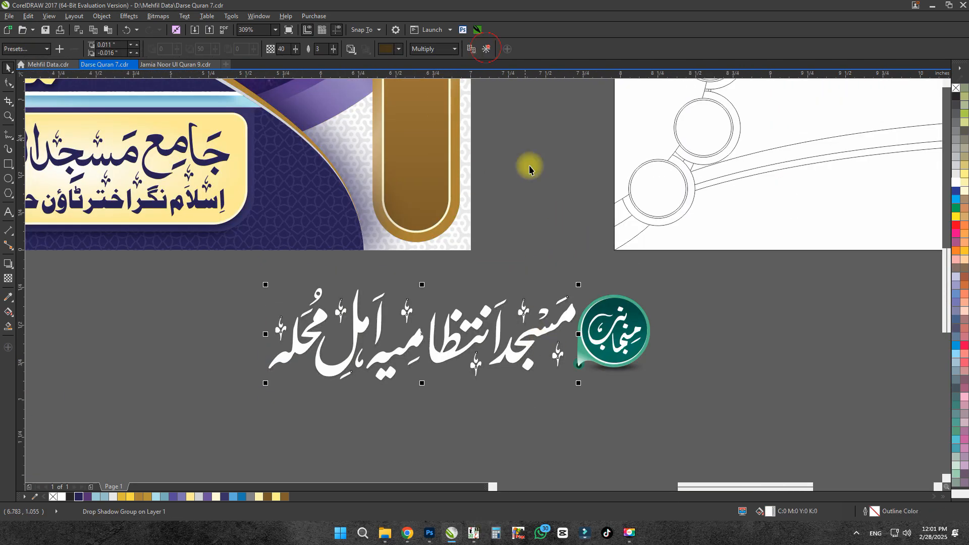
# Ungroup the مسجد انتظامیہ اہل محلہ text and rearrange the alif and vowel marks of اہل محلہ into a compact stack.
pyautogui.click(477, 364)
pyautogui.hotkey('ctrl', 'u')
pyautogui.moveTo(460, 341); pyautogui.dragTo(393, 341)
pyautogui.scroll(2, 417, 344)
pyautogui.moveTo(422, 262); pyautogui.dragTo(397, 308)
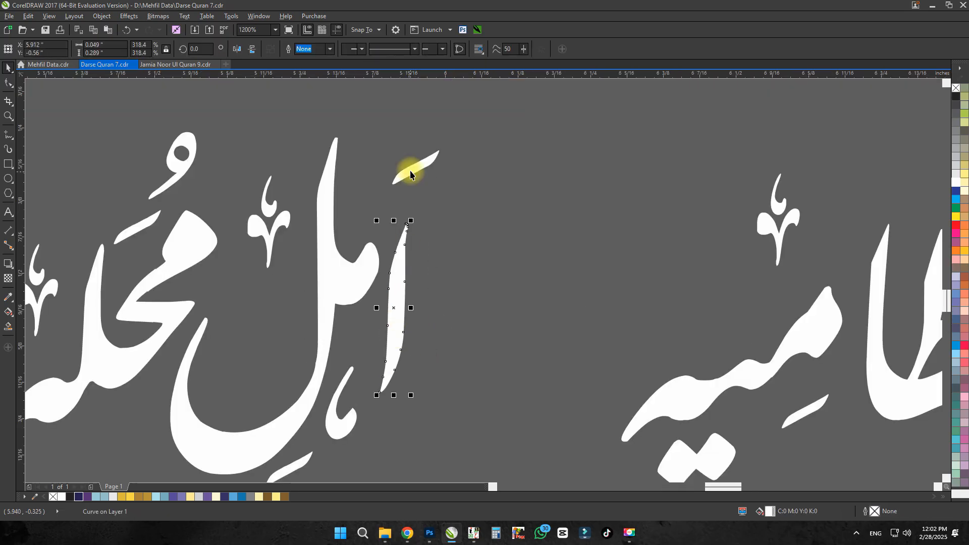
pyautogui.click(411, 174)
pyautogui.scroll(-1, 423, 246)
pyautogui.moveTo(422, 245); pyautogui.dragTo(422, 244)
pyautogui.scroll(1, 379, 221)
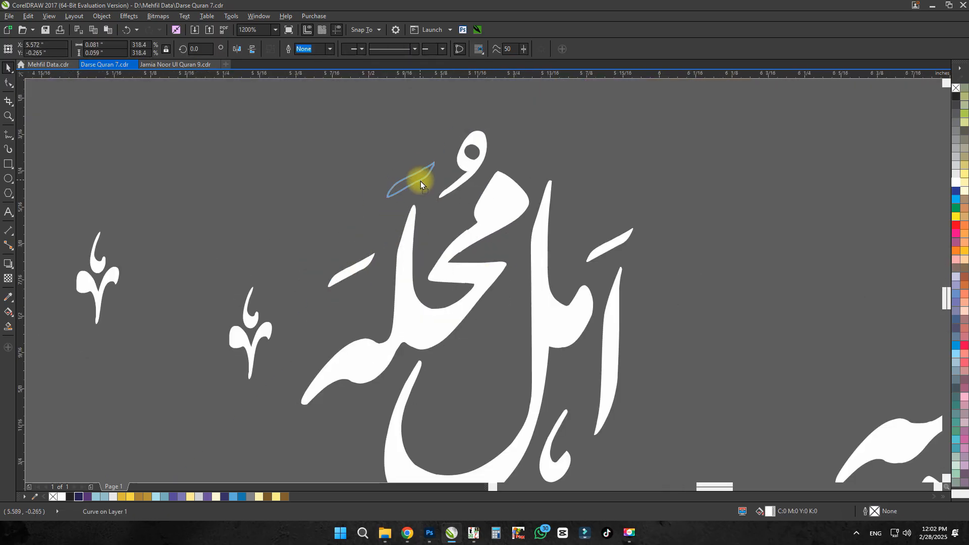
pyautogui.scroll(-1, 396, 211)
pyautogui.click(374, 242)
# Move the اہل محلہ lettering into the lower end of the gold pillar and scale it to fit the pillar's width.
pyautogui.scroll(-1, 480, 283)
pyautogui.moveTo(526, 223); pyautogui.dragTo(388, 361)
pyautogui.moveTo(395, 316); pyautogui.dragTo(68, 158)
pyautogui.press('Escape')
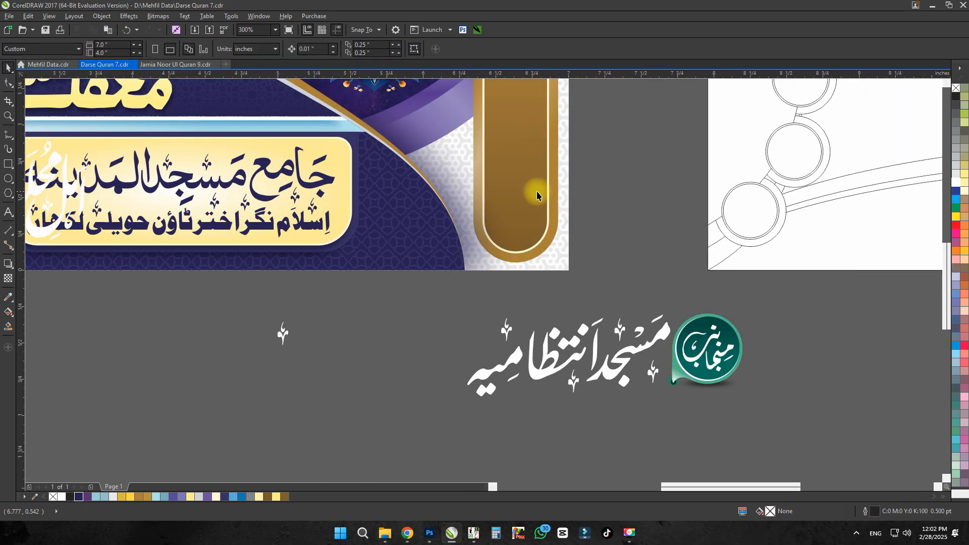
pyautogui.press('Left')
pyautogui.scroll(1, 545, 131)
pyautogui.moveTo(575, 147); pyautogui.dragTo(546, 180)
pyautogui.scroll(-1, 544, 219)
pyautogui.scroll(-1, 539, 226)
# Split the remaining text into مسجد and انتظامیہ and stack the two words beside the gold pillar.
pyautogui.moveTo(575, 289); pyautogui.dragTo(498, 339)
pyautogui.scroll(1, 555, 331)
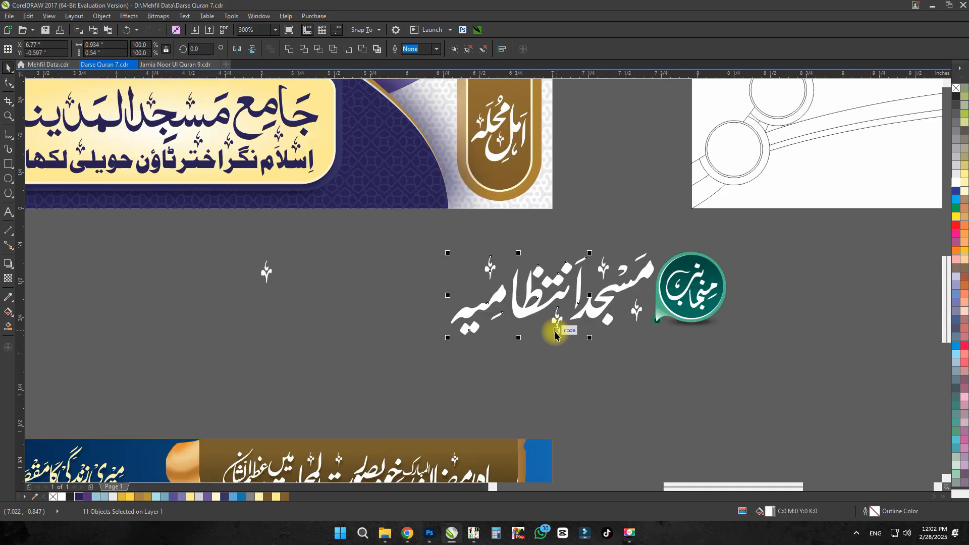
pyautogui.moveTo(596, 170); pyautogui.dragTo(440, 343)
pyautogui.scroll(-1, 505, 283)
pyautogui.moveTo(497, 273); pyautogui.dragTo(563, 113)
pyautogui.scroll(1, 500, 109)
pyautogui.click(500, 253)
pyautogui.press('Delete')
pyautogui.moveTo(504, 262); pyautogui.dragTo(305, 263)
pyautogui.hotkey('ctrl', 'z')
pyautogui.scroll(-1, 490, 302)
pyautogui.moveTo(623, 216); pyautogui.dragTo(571, 326)
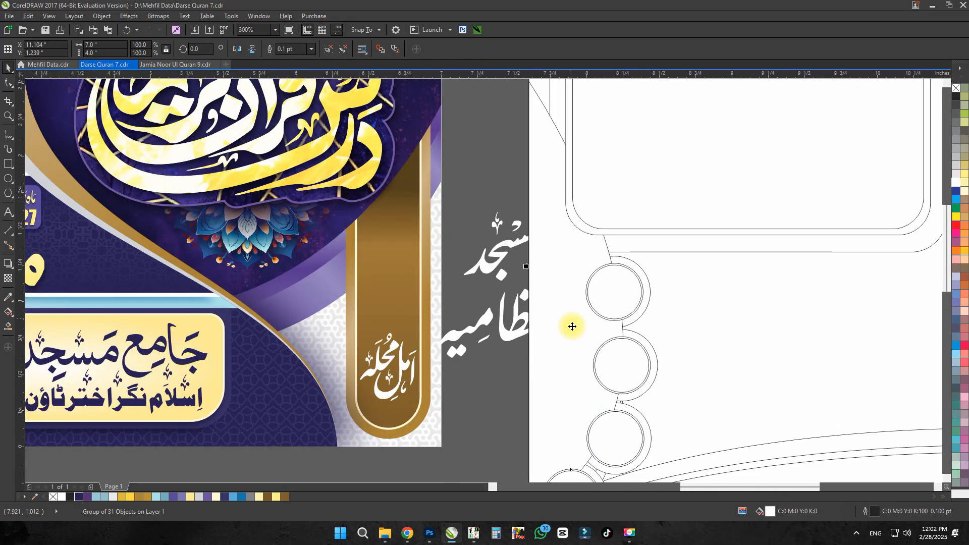
pyautogui.hotkey('ctrl', 'z')
pyautogui.scroll(1, 490, 263)
# Place مسجد above اہل محلہ on the gold pillar at 67.7% scale, and shrink the انتظامیہ lettering beside the pillar.
pyautogui.moveTo(525, 228); pyautogui.dragTo(290, 248)
pyautogui.moveTo(515, 173); pyautogui.dragTo(488, 185)
pyautogui.moveTo(472, 202); pyautogui.dragTo(471, 270)
pyautogui.scroll(-1, 472, 188)
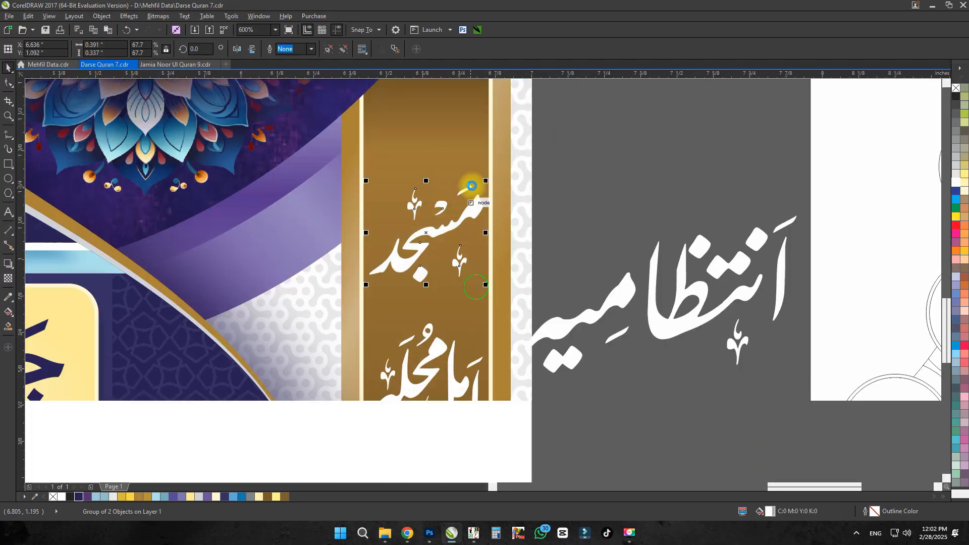
pyautogui.click(781, 262)
pyautogui.moveTo(799, 215); pyautogui.dragTo(691, 278)
# Reposition the decorative flourish beside مسجد within the gold pillar.
pyautogui.click(461, 261)
pyautogui.click(466, 261)
pyautogui.scroll(2, 468, 260)
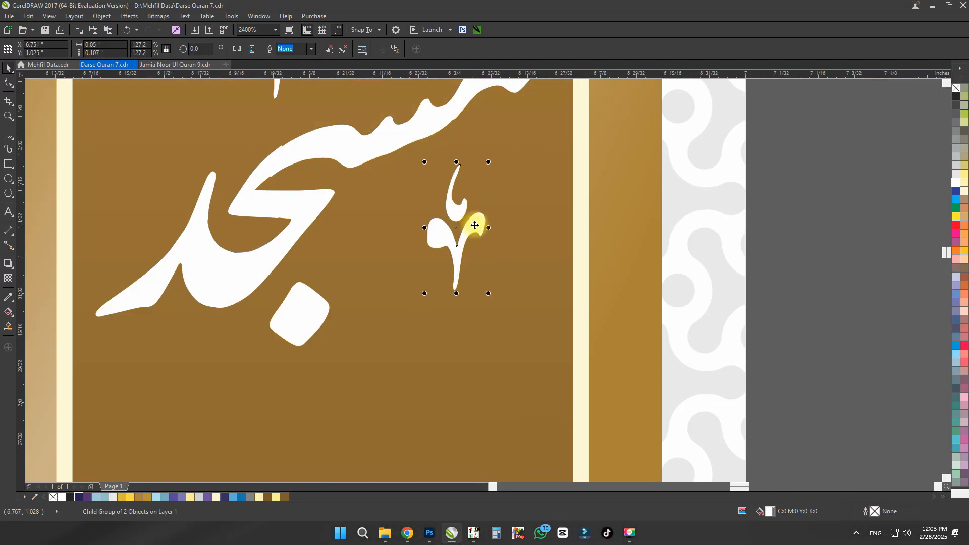
pyautogui.scroll(-1, 422, 191)
pyautogui.moveTo(475, 225)
pyautogui.mouseDown()
pyautogui.moveTo(421, 199)
pyautogui.moveTo(376, 217)
pyautogui.mouseUp()
pyautogui.scroll(-1, 573, 340)
pyautogui.moveTo(608, 182); pyautogui.dragTo(262, 409)
# Copy the alternative انتظامیہ lettering from Mehfil Data.cdr, place it between مسجد and اہل محلہ about 0.376 inches wide, and fill it white.
pyautogui.click(47, 64)
pyautogui.scroll(-1, 439, 241)
pyautogui.scroll(1, 603, 139)
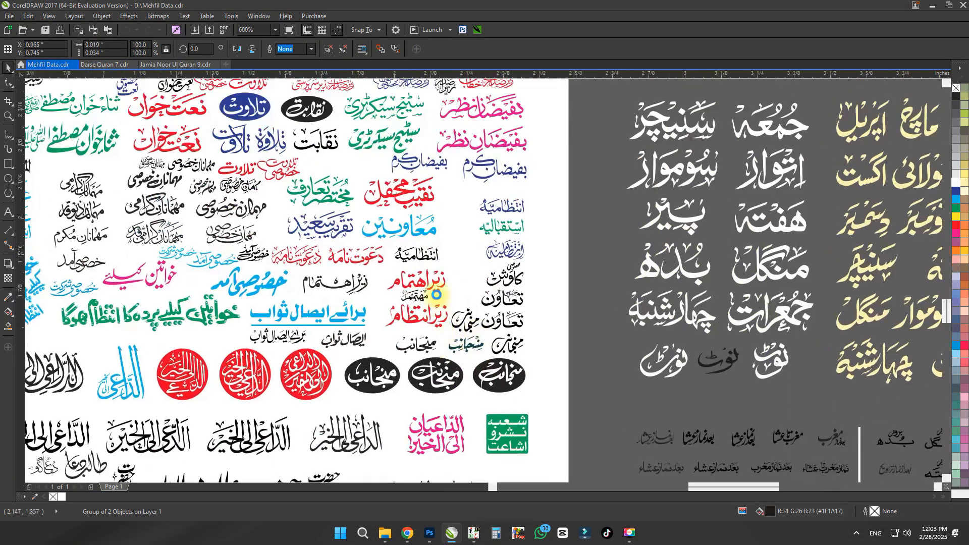
pyautogui.hotkey('ctrl', 'Tab')
pyautogui.moveTo(440, 185); pyautogui.dragTo(440, 307)
pyautogui.moveTo(476, 289); pyautogui.dragTo(528, 268)
pyautogui.click(956, 183)
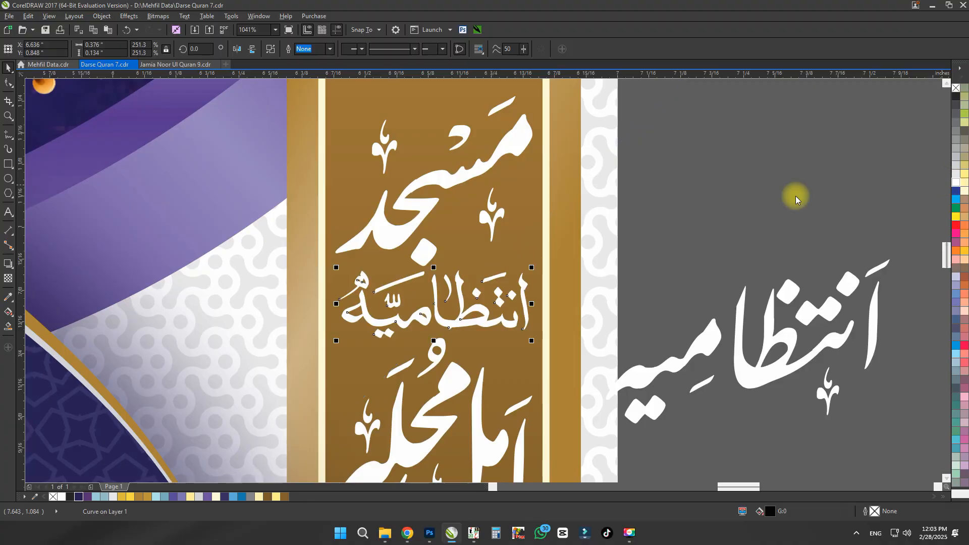
# Move the flourish of اہل محلہ to just above its alif, below the انتظامیہ line.
pyautogui.click(796, 199)
pyautogui.scroll(-1, 642, 201)
pyautogui.scroll(1, 510, 304)
pyautogui.keyDown('ctrl'); pyautogui.click(506, 300); pyautogui.keyUp('ctrl')
pyautogui.moveTo(418, 291); pyautogui.dragTo(560, 256)
pyautogui.scroll(-1, 570, 318)
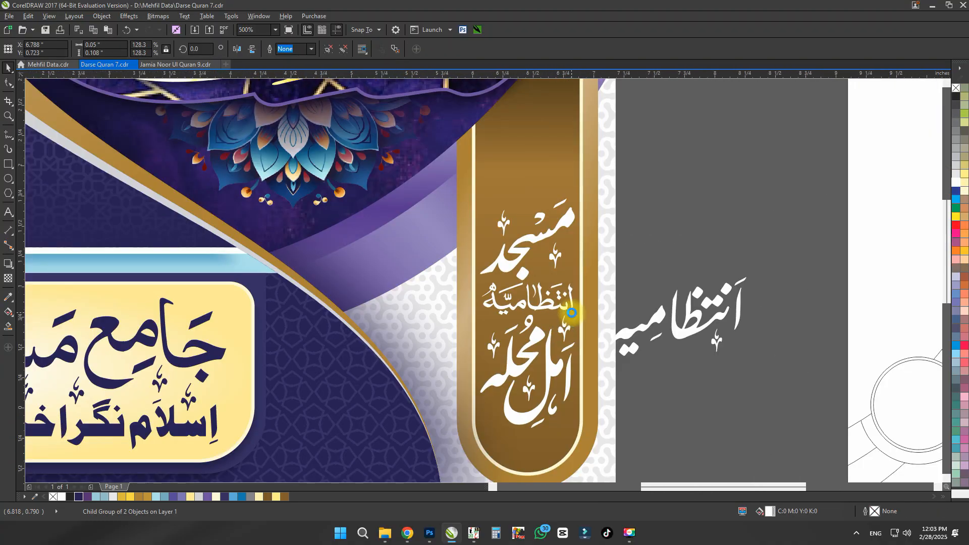
# Lower the three-line text in the gold pillar and scale it to about 0.36 by 0.872 inches.
pyautogui.scroll(-1, 575, 303)
pyautogui.moveTo(601, 230); pyautogui.dragTo(512, 372)
pyautogui.scroll(1, 567, 347)
pyautogui.moveTo(567, 346); pyautogui.dragTo(567, 360)
pyautogui.moveTo(595, 150); pyautogui.dragTo(586, 168)
pyautogui.scroll(-1, 572, 251)
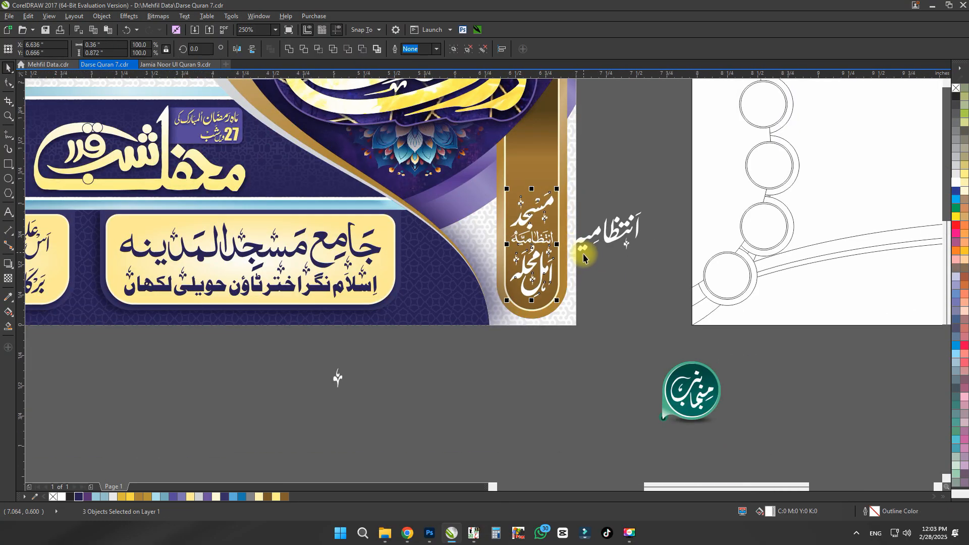
# Place the منجانب badge above مسجد on the gold pillar, flipped vertically, at about 0.431 by 0.441 inches.
pyautogui.scroll(1, 551, 147)
pyautogui.moveTo(609, 97); pyautogui.dragTo(588, 123)
pyautogui.moveTo(517, 181); pyautogui.dragTo(535, 227)
pyautogui.press('v')
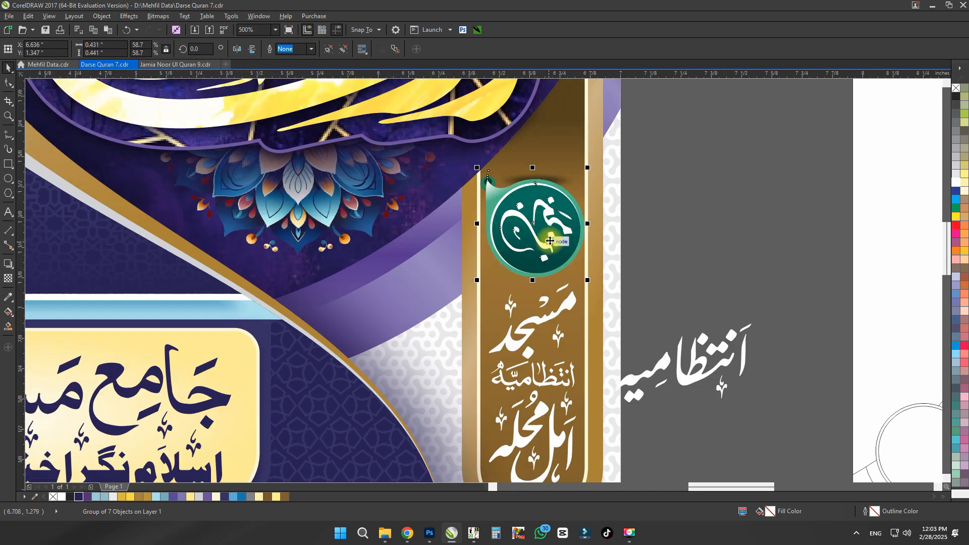
# Turn the منجانب badge so its tail points to the upper right, and mirror its lettering both ways to read upright.
pyautogui.scroll(1, 553, 252)
pyautogui.keyDown('ctrl'); pyautogui.click(535, 222); pyautogui.keyUp('ctrl')
pyautogui.click(539, 210)
pyautogui.keyDown('ctrl'); pyautogui.click(538, 200); pyautogui.keyUp('ctrl')
pyautogui.click(252, 49)
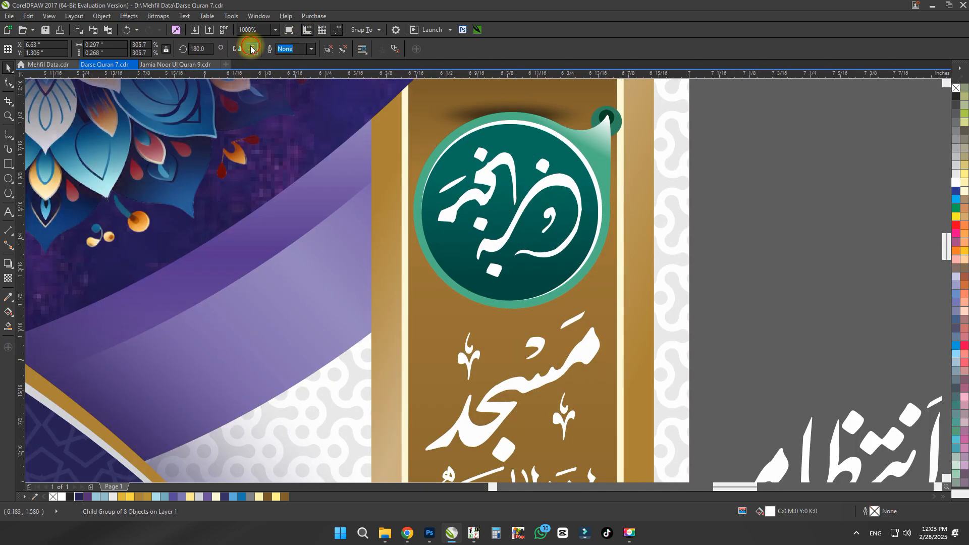
pyautogui.click(237, 49)
# Move the منجانب badge's shadow from its upper edge to beneath the badge and save the document.
pyautogui.scroll(-1, 437, 122)
pyautogui.click(635, 150)
pyautogui.scroll(-1, 649, 279)
pyautogui.moveTo(705, 225); pyautogui.dragTo(611, 319)
pyautogui.scroll(1, 560, 200)
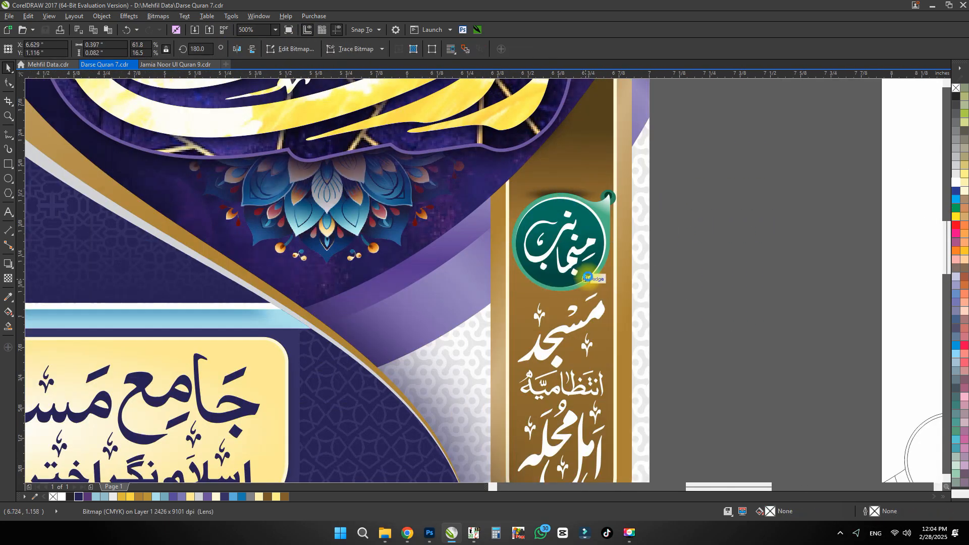
pyautogui.scroll(-2, 626, 252)
pyautogui.hotkey('ctrl', 's')
# Place an oval shadow about 0.599 by 0.124 inches under the gold pillar's rounded lower end and save the document.
pyautogui.scroll(1, 635, 251)
pyautogui.click(605, 275)
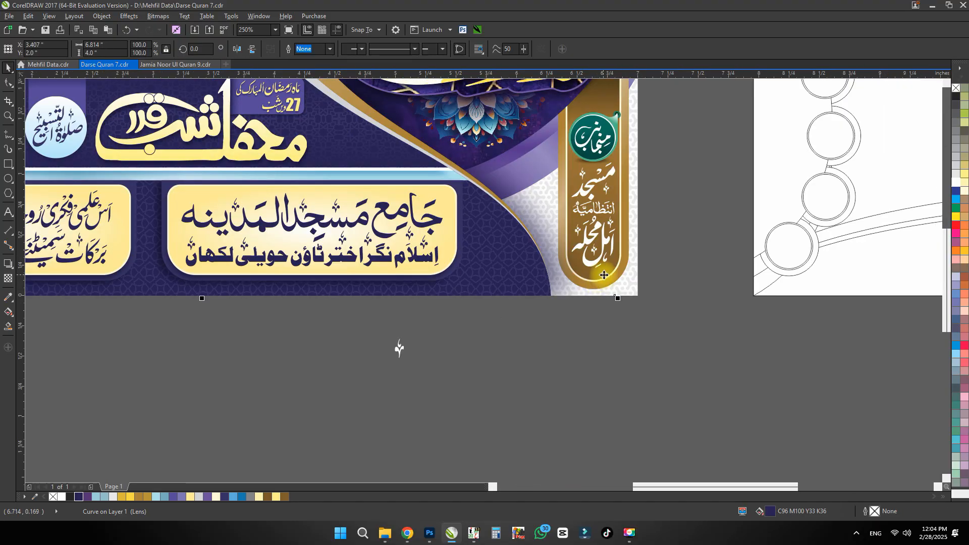
pyautogui.click(598, 287)
pyautogui.press('space')
pyautogui.hotkey('ctrl', 's')
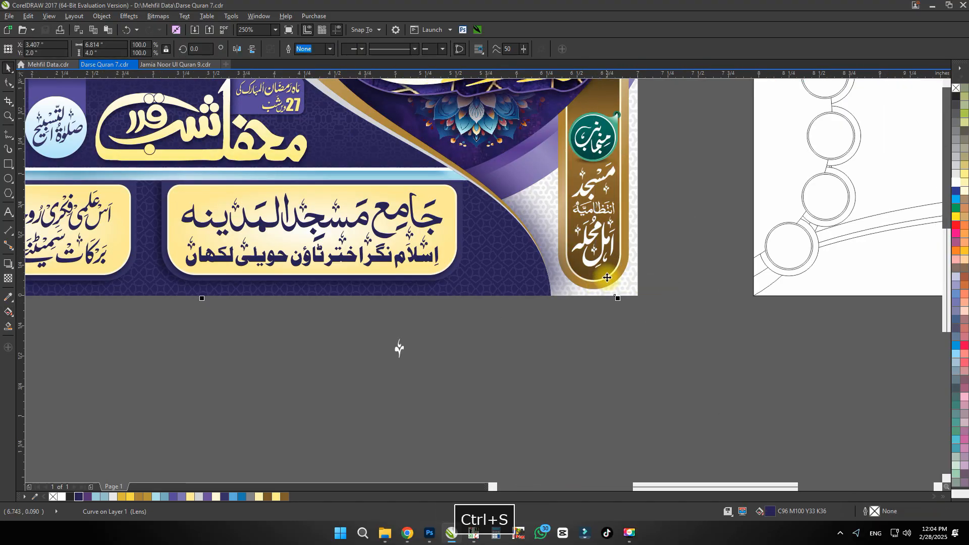
pyautogui.moveTo(608, 166); pyautogui.dragTo(613, 285)
pyautogui.scroll(1, 613, 285)
pyautogui.moveTo(614, 285); pyautogui.dragTo(608, 293)
pyautogui.moveTo(624, 276); pyautogui.dragTo(649, 270)
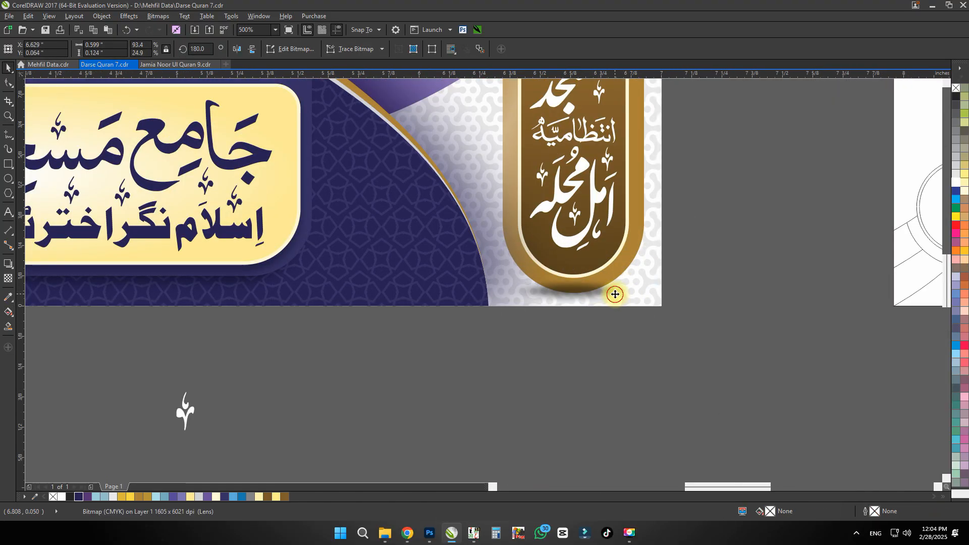
pyautogui.press('Escape')
pyautogui.scroll(-3, 609, 295)
pyautogui.hotkey('ctrl', 's')
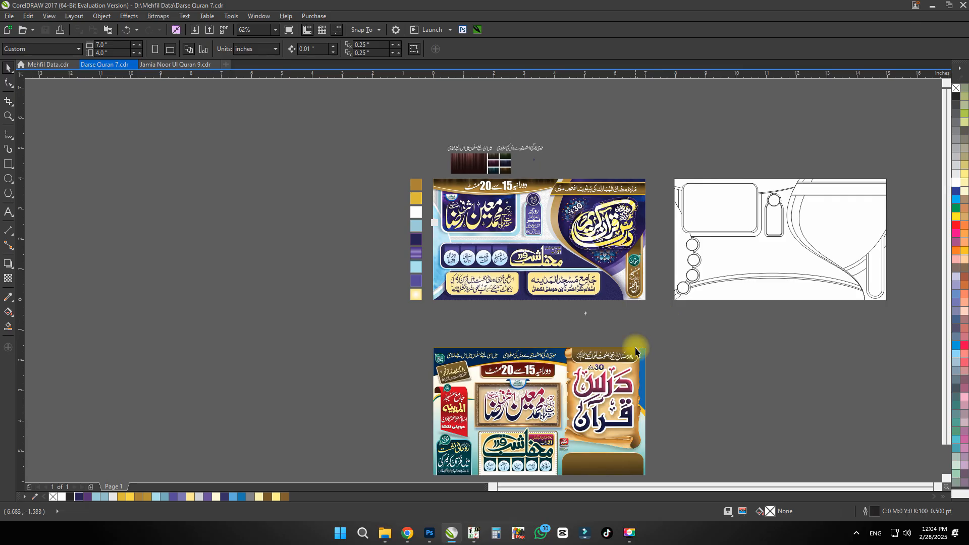
# Move the red logo from the reference poster to below the main one, and place the بمقام badge at the venue panel's upper corner.
pyautogui.moveTo(566, 441); pyautogui.dragTo(632, 318)
pyautogui.scroll(2, 570, 353)
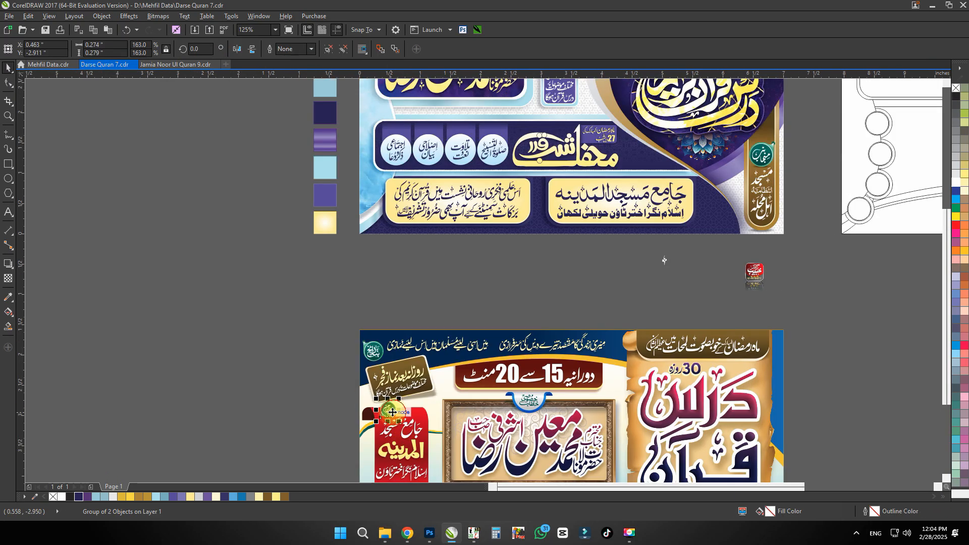
pyautogui.click(701, 183)
pyautogui.moveTo(699, 177); pyautogui.dragTo(697, 177)
pyautogui.scroll(-1, 697, 177)
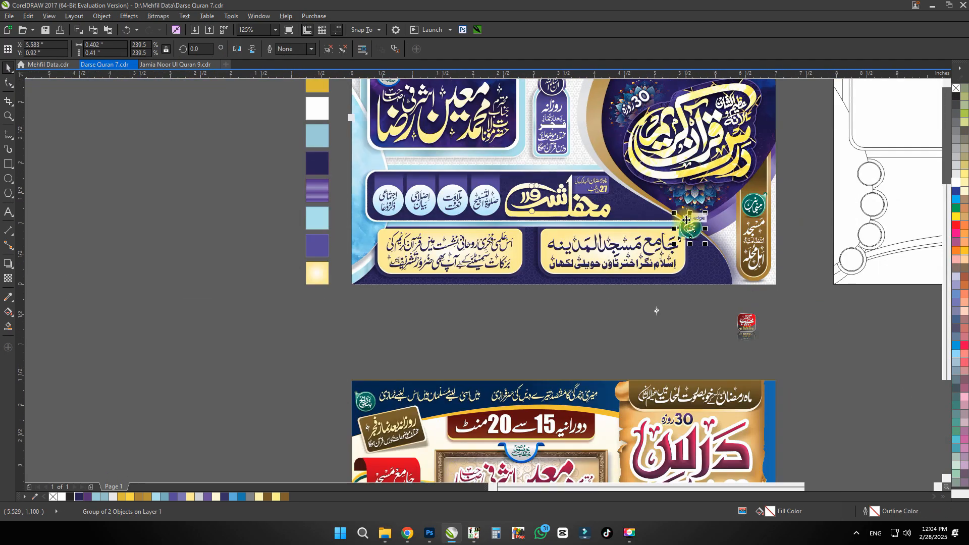
# Recolour the منجانب badge's inner circle with a purple-to-navy gradient sampled from the poster.
pyautogui.scroll(2, 764, 207)
pyautogui.click(716, 236)
pyautogui.click(723, 235)
pyautogui.click(748, 231)
pyautogui.click(770, 257)
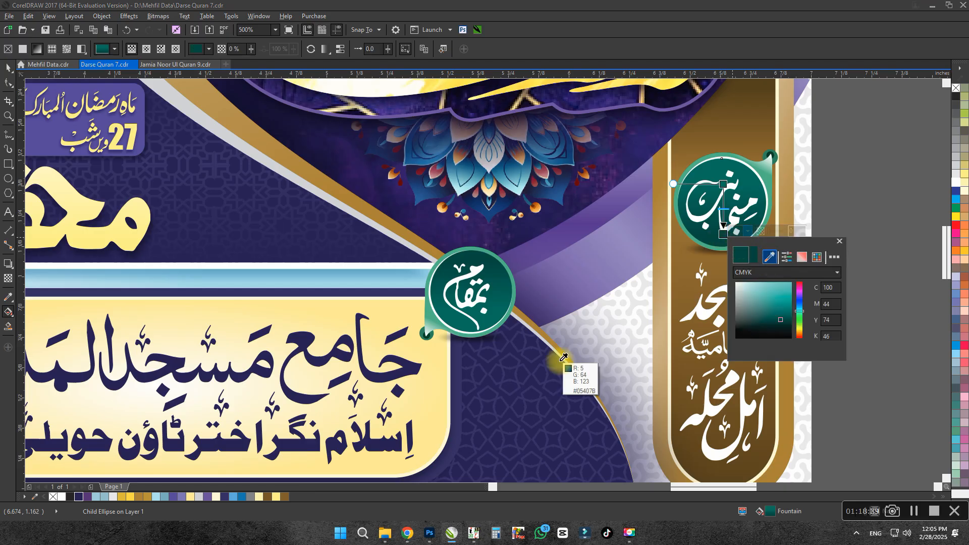
pyautogui.click(724, 184)
pyautogui.click(748, 182)
pyautogui.click(770, 207)
pyautogui.click(563, 237)
# Recolour the منجانب badge's rim and tail with a light purple gradient and the small dot at its tip dark navy.
pyautogui.press('space')
pyautogui.keyDown('ctrl'); pyautogui.click(768, 166); pyautogui.keyUp('ctrl')
pyautogui.press('space')
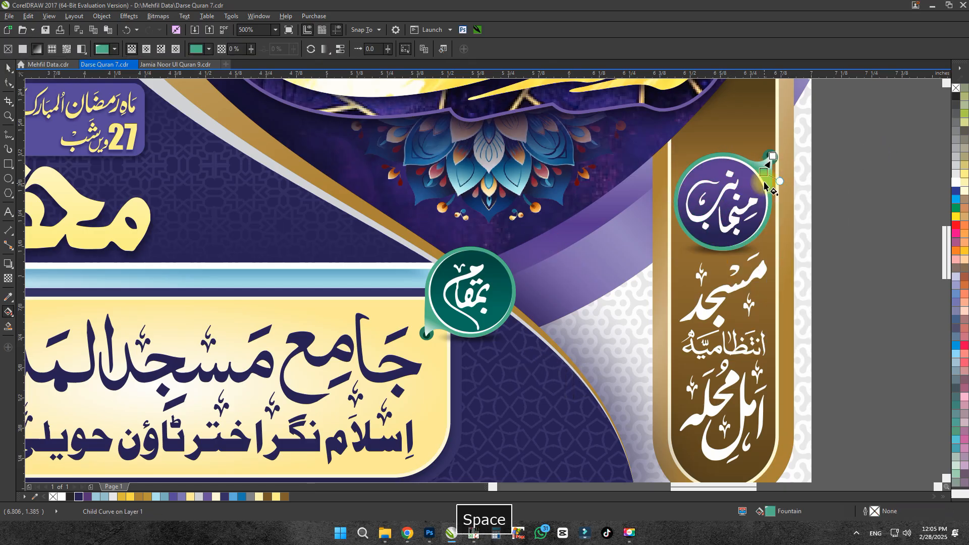
pyautogui.click(764, 173)
pyautogui.click(638, 197)
pyautogui.press('space')
pyautogui.scroll(1, 776, 159)
pyautogui.click(776, 159)
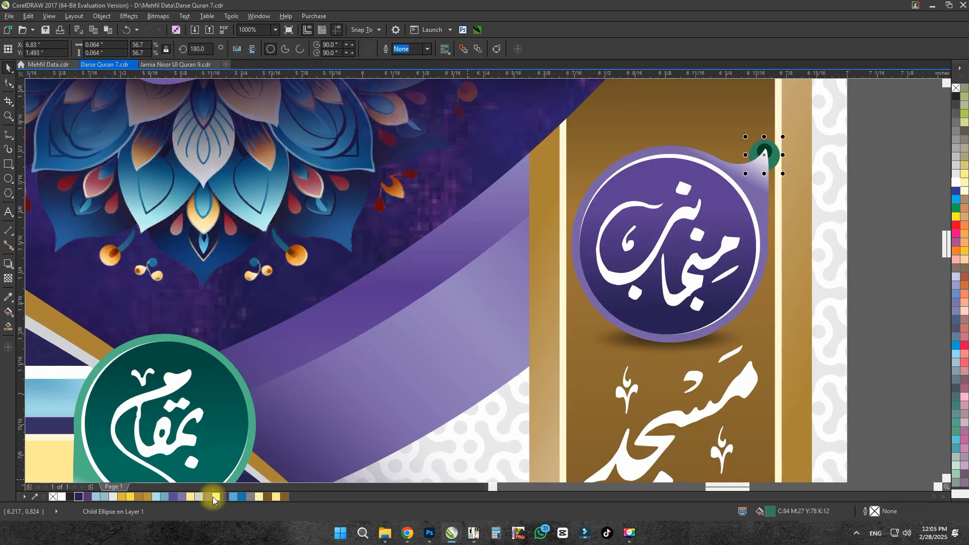
pyautogui.click(226, 498)
pyautogui.scroll(-1, 434, 349)
# Move the green بمقام badge off the page and put a slightly smaller copy of the purple منجانب badge in its place.
pyautogui.moveTo(297, 388); pyautogui.dragTo(724, 379)
pyautogui.moveTo(573, 335); pyautogui.dragTo(311, 418)
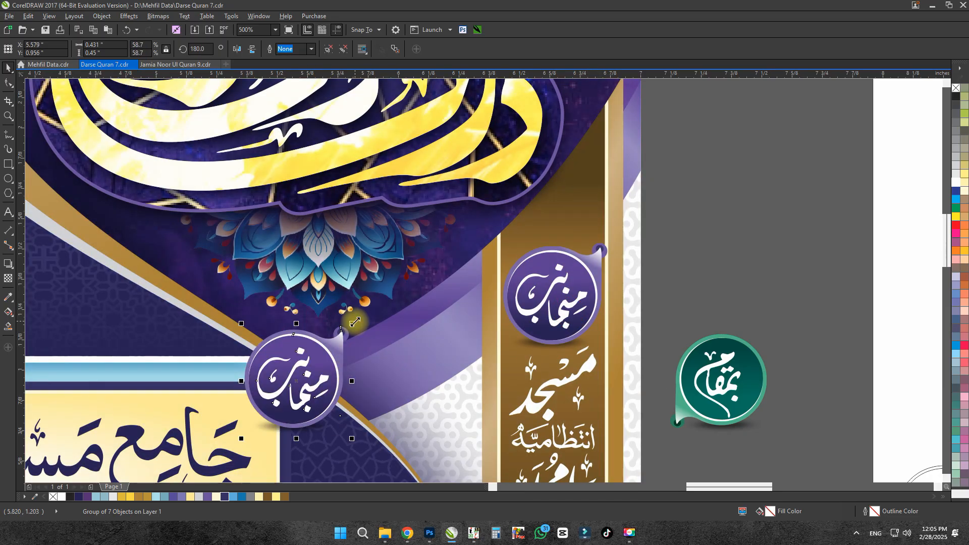
pyautogui.moveTo(351, 323); pyautogui.dragTo(345, 330)
# Replace the copied badge's منجانب lettering with the بمقام lettering from the green badge and save the document.
pyautogui.keyDown('ctrl'); pyautogui.click(309, 372); pyautogui.keyUp('ctrl')
pyautogui.keyDown('ctrl'); pyautogui.click(313, 374); pyautogui.keyUp('ctrl')
pyautogui.press('Delete')
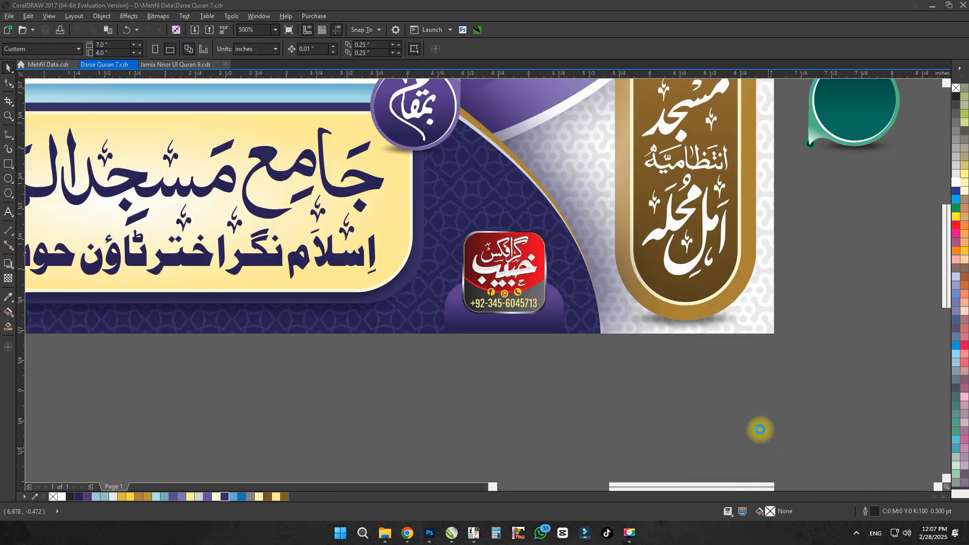
pyautogui.scroll(-4, 662, 237)
pyautogui.hotkey('ctrl', 's')
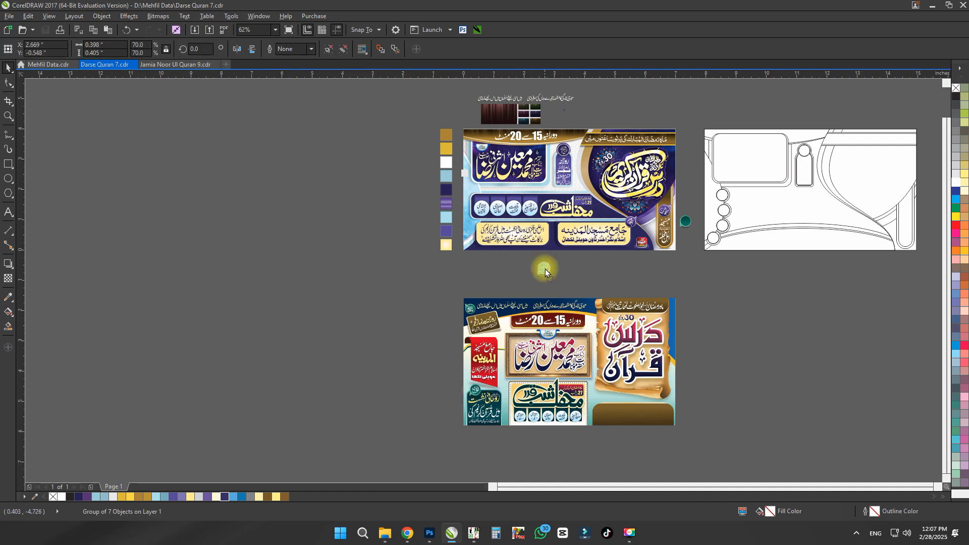
# Move the green نوٹ badge just below the poster and copy the purple بمقام badge to the note panel's upper corner.
pyautogui.moveTo(546, 270); pyautogui.dragTo(550, 263)
pyautogui.press('space')
pyautogui.scroll(2, 561, 242)
pyautogui.moveTo(663, 297); pyautogui.dragTo(423, 339)
pyautogui.rightClick(423, 340)
pyautogui.scroll(-1, 423, 339)
# Replace the lettering on the note panel's purple badge with the white نوٹ lettering from the green badge.
pyautogui.moveTo(385, 373); pyautogui.dragTo(480, 423)
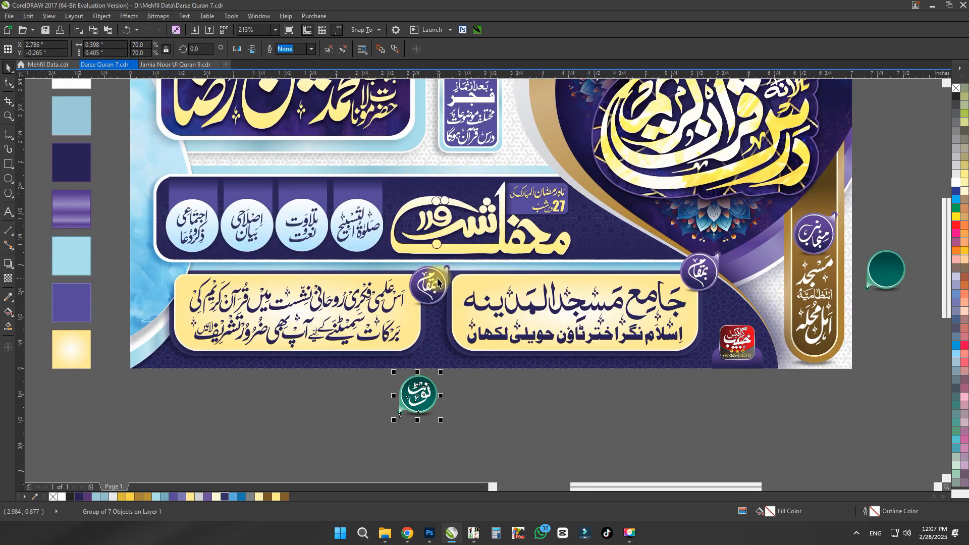
pyautogui.moveTo(411, 271); pyautogui.dragTo(410, 254)
pyautogui.press('space')
pyautogui.click(564, 320)
# Delete the outline layout and the leftover green badge beside the poster.
pyautogui.scroll(-5, 530, 267)
pyautogui.moveTo(708, 331); pyautogui.dragTo(943, 136)
pyautogui.press('Delete')
# Group the three organiser text objects on the gold pillar.
pyautogui.moveTo(587, 229); pyautogui.dragTo(533, 283)
pyautogui.scroll(1, 511, 269)
pyautogui.hotkey('ctrl', 'g')
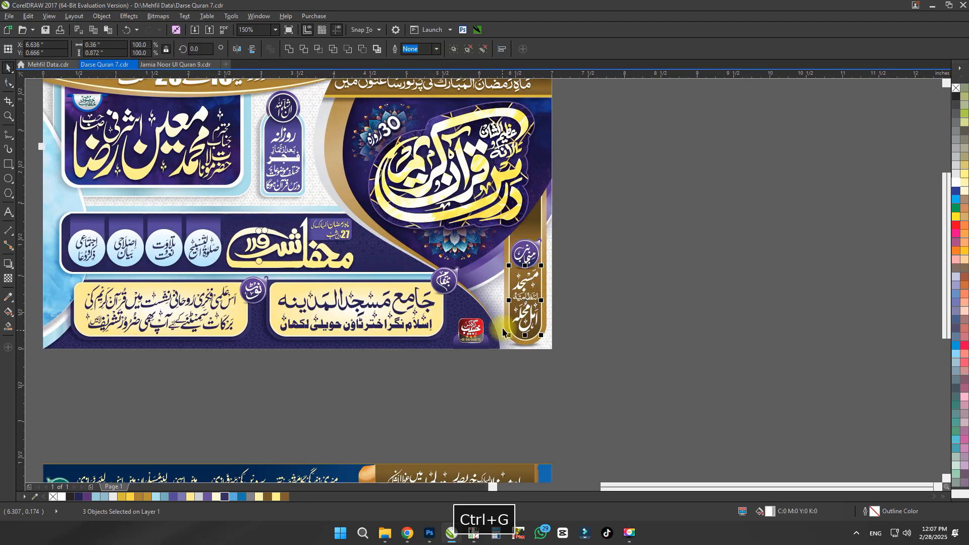
pyautogui.click(599, 234)
pyautogui.scroll(2, 555, 347)
pyautogui.press('space')
pyautogui.scroll(-6, 555, 347)
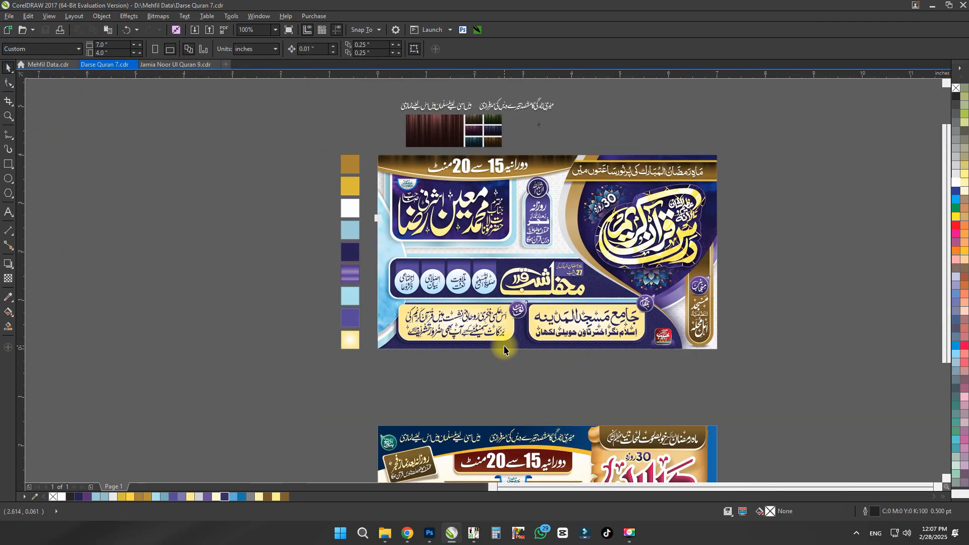
# Delete the reference poster, the colour swatches and the other leftovers around the page.
pyautogui.press('space')
pyautogui.press('F4')
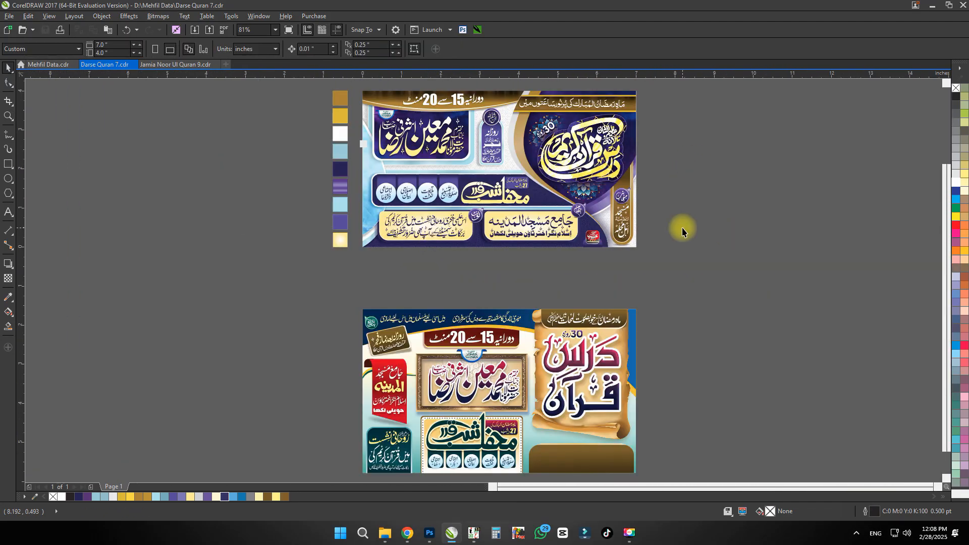
pyautogui.press('Delete')
pyautogui.press('F4')
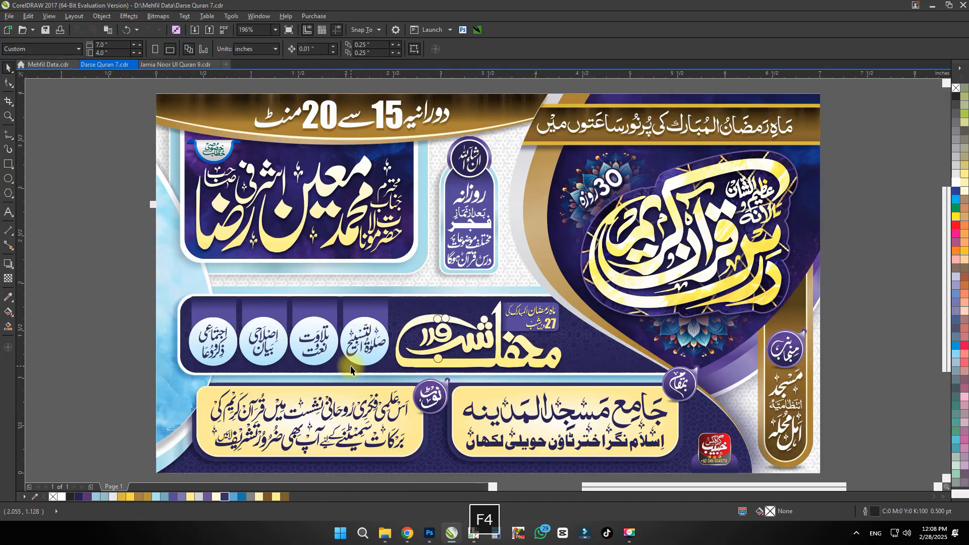
# Open the 1000 +Vector File.cdr document and copy its lotus flower ornament.
pyautogui.moveTo(597, 371); pyautogui.dragTo(508, 350)
pyautogui.scroll(1, 508, 350)
pyautogui.hotkey('alt', 'Tab')
pyautogui.hotkey('alt', 'Tab')
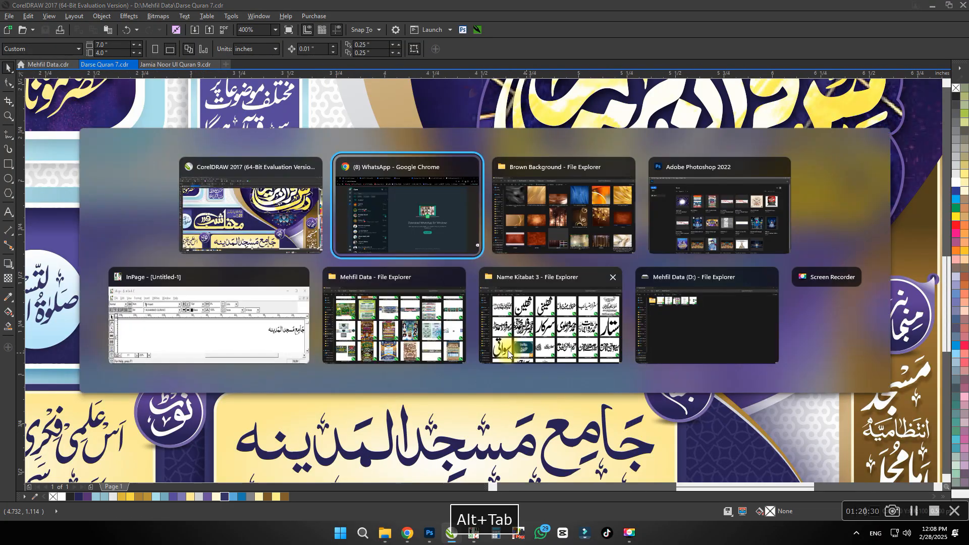
pyautogui.click(39, 316)
pyautogui.click(321, 29)
pyautogui.doubleClick(496, 175)
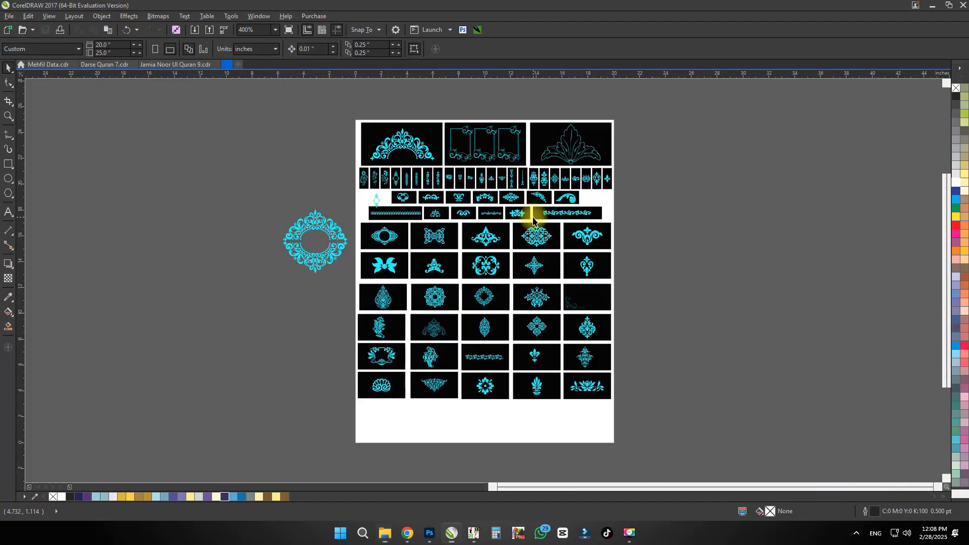
pyautogui.click(584, 388)
pyautogui.hotkey('ctrl', 'c')
# Paste the lotus ornament into Darse Quran 7.cdr, scale it down and place it in purple beside the محفل شب قدر title.
pyautogui.click(105, 65)
pyautogui.hotkey('ctrl', 'v')
pyautogui.moveTo(446, 272); pyautogui.dragTo(617, 288)
pyautogui.moveTo(695, 222); pyautogui.dragTo(512, 282)
pyautogui.moveTo(442, 308); pyautogui.dragTo(522, 289)
pyautogui.hotkey('alt', 'e')
pyautogui.scroll(-2, 442, 366)
pyautogui.click(123, 185)
pyautogui.press('F4')
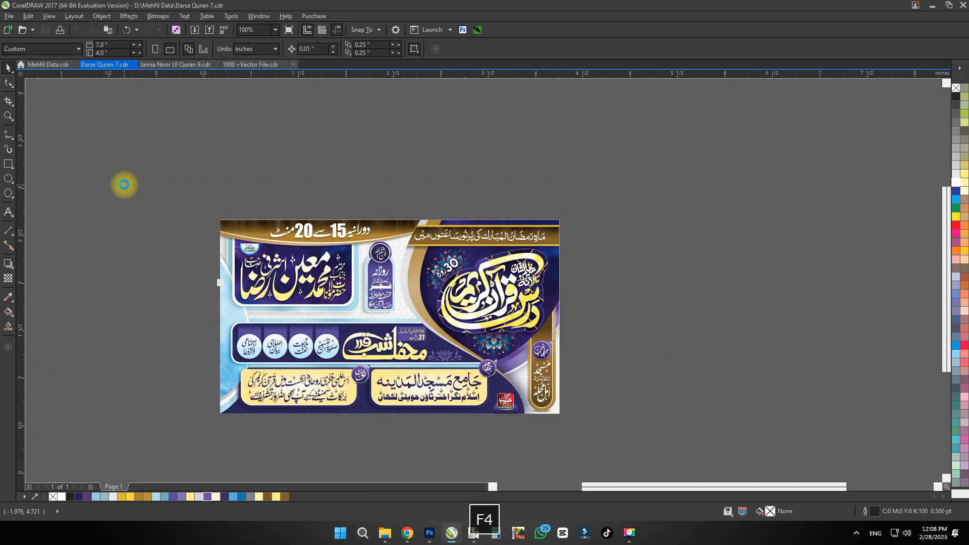
# In wireframe view, break apart the drop shadow group behind the speaker panel.
pyautogui.click(218, 238)
pyautogui.moveTo(462, 156); pyautogui.dragTo(477, 209)
pyautogui.click(49, 16)
pyautogui.click(64, 37)
pyautogui.keyDown('ctrl'); pyautogui.click(456, 143); pyautogui.keyUp('ctrl')
pyautogui.hotkey('ctrl', 'z')
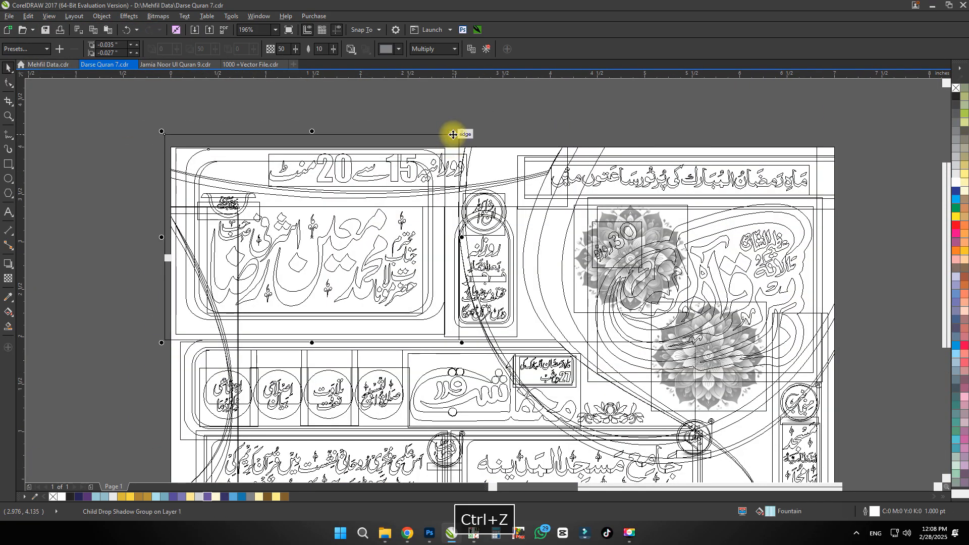
pyautogui.moveTo(455, 134); pyautogui.dragTo(510, 181)
pyautogui.hotkey('ctrl', 'k')
# Convert the separated shadow to curves, remove its overhang beyond the page edge and return to enhanced view.
pyautogui.keyDown('ctrl'); pyautogui.click(329, 189); pyautogui.keyUp('ctrl')
pyautogui.hotkey('ctrl', 'q')
pyautogui.press('F10')
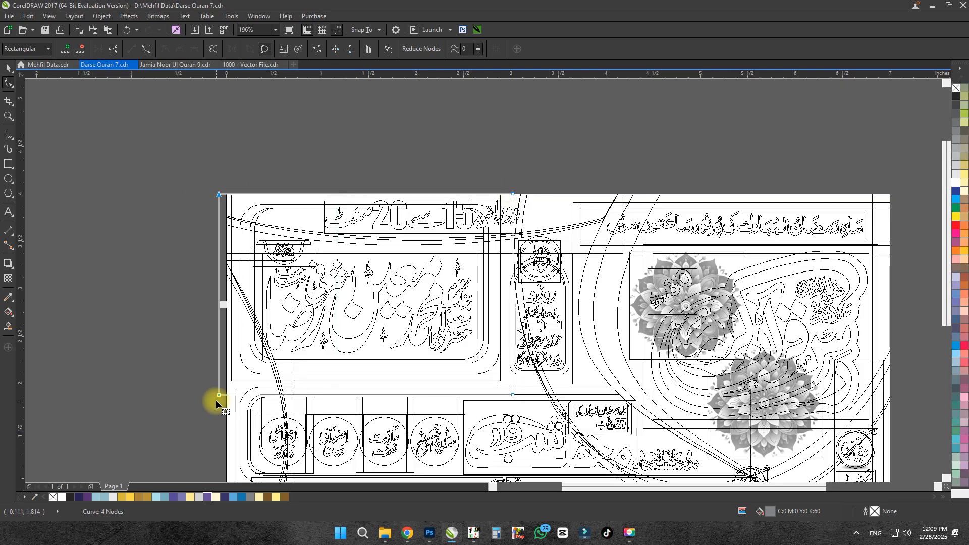
pyautogui.press('space')
pyautogui.press('Delete')
pyautogui.hotkey('alt', 'v')
pyautogui.press('e')
pyautogui.press('F4')
# Set the transparency of the purple backing shape behind the درس قرآن کریم headline to 21.
pyautogui.click(788, 276)
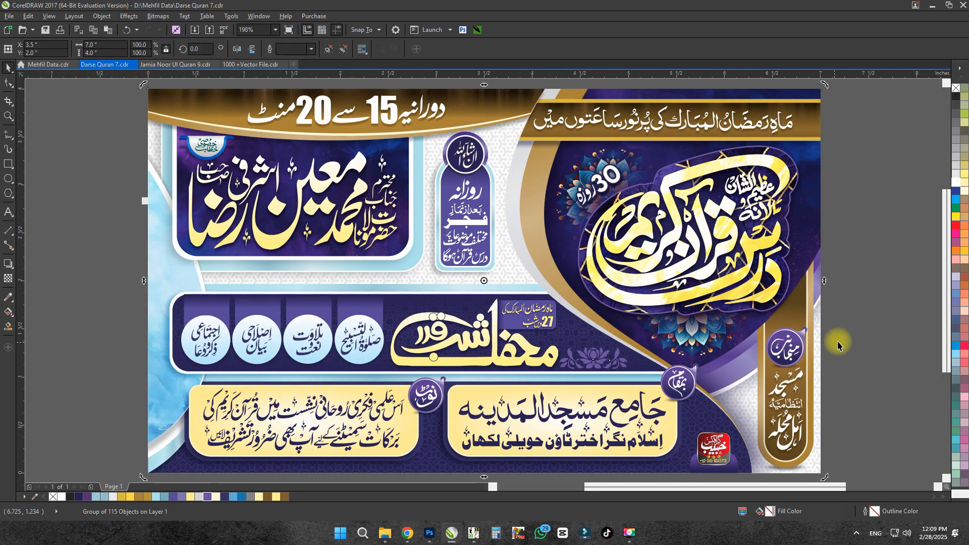
pyautogui.keyDown('ctrl'); pyautogui.click(786, 270); pyautogui.keyUp('ctrl')
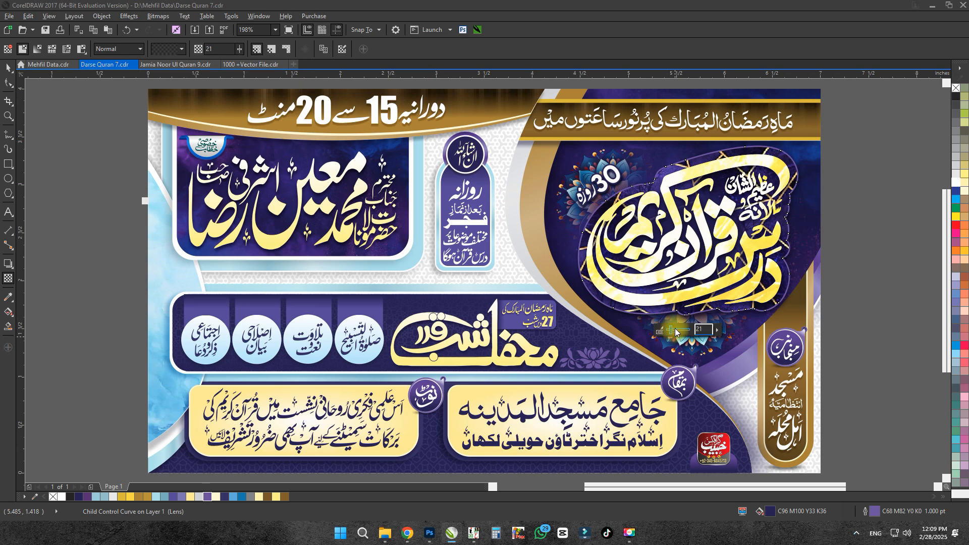
pyautogui.press('space')
# Set the transparency of the headline panel's background bitmap to 26 and group all poster objects.
pyautogui.click(788, 276)
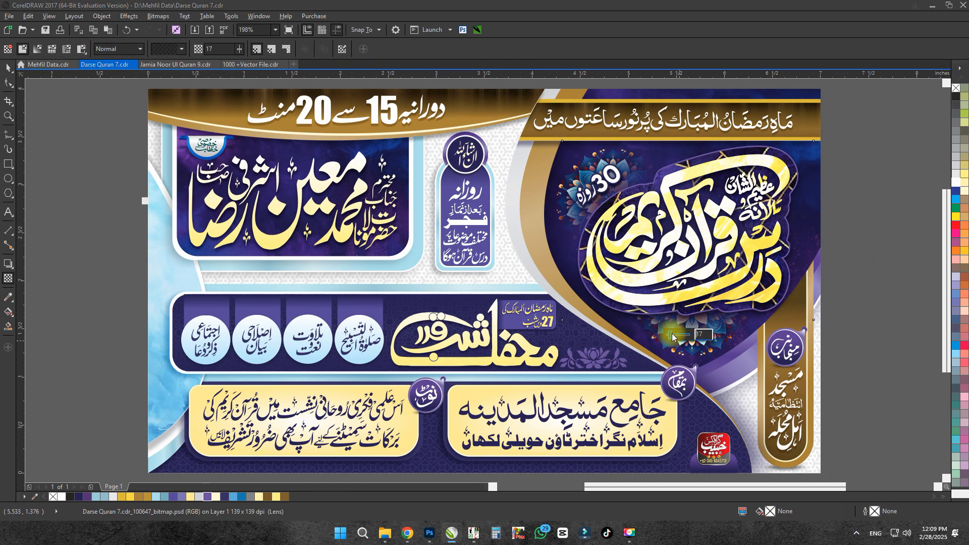
pyautogui.press('space')
pyautogui.press('space')
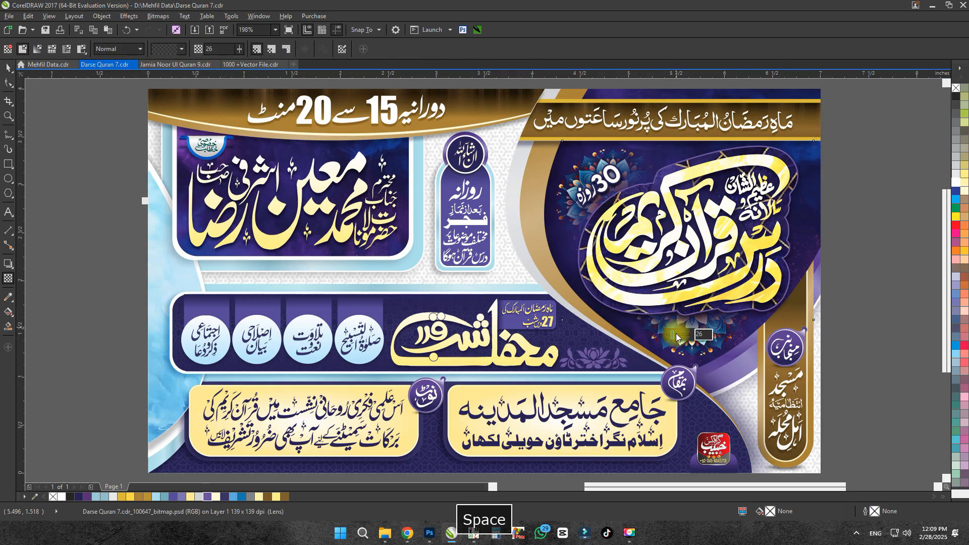
pyautogui.press('space')
pyautogui.hotkey('ctrl', 'g')
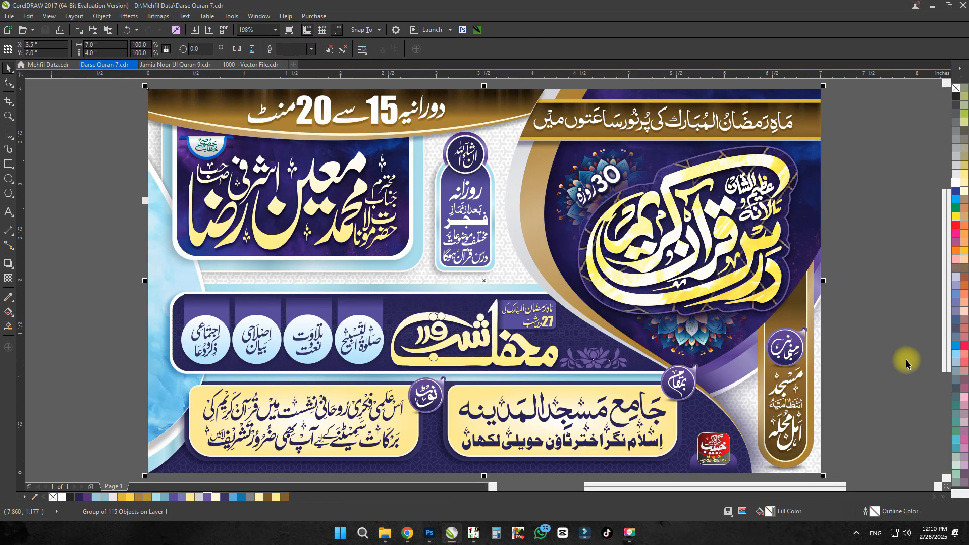
# Ungroup the poster and slightly reposition the روزانہ فجر timing text block within its purple column.
pyautogui.hotkey('ctrl', 'u')
pyautogui.click(475, 224)
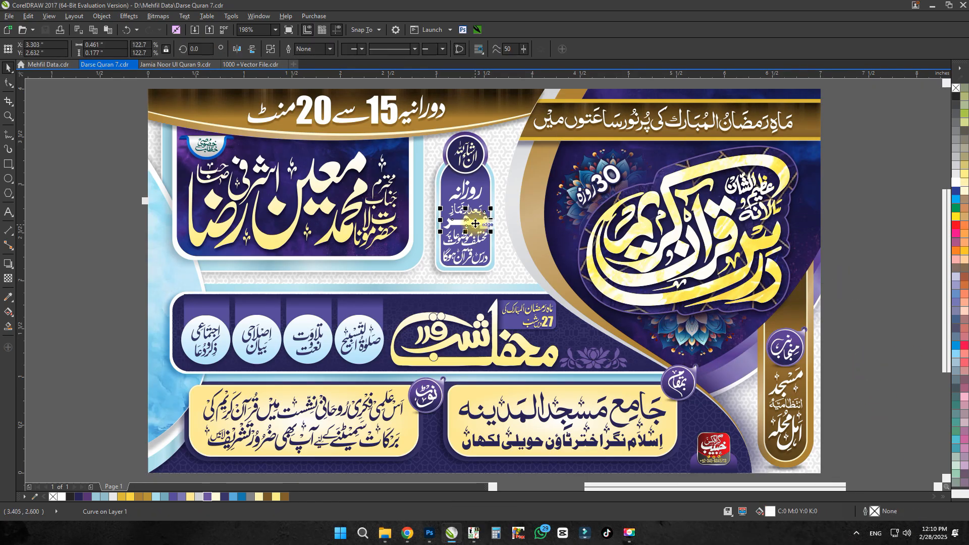
pyautogui.scroll(2, 474, 217)
pyautogui.keyDown('ctrl'); pyautogui.click(491, 167); pyautogui.keyUp('ctrl')
pyautogui.moveTo(491, 167); pyautogui.dragTo(491, 170)
pyautogui.moveTo(502, 253); pyautogui.dragTo(502, 247)
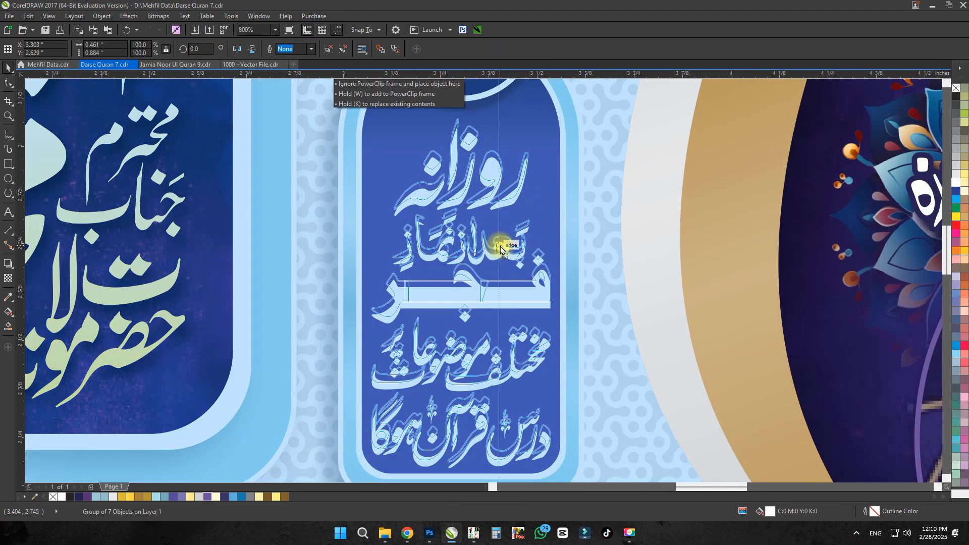
pyautogui.scroll(-2, 475, 222)
pyautogui.hotkey('ctrl', '7')
# Add a dark navy multiply drop shadow to the فجر timing text, offset about 0.004 by -0.011 inches, with opacity 40 and feather 3.
pyautogui.click(523, 334)
pyautogui.scroll(2, 480, 244)
pyautogui.click(7, 267)
pyautogui.moveTo(496, 385)
pyautogui.mouseDown()
pyautogui.moveTo(515, 394)
pyautogui.moveTo(498, 389)
pyautogui.mouseUp()
pyautogui.press('space')
pyautogui.scroll(-2, 492, 348)
pyautogui.press('Escape')
pyautogui.scroll(2, 493, 348)
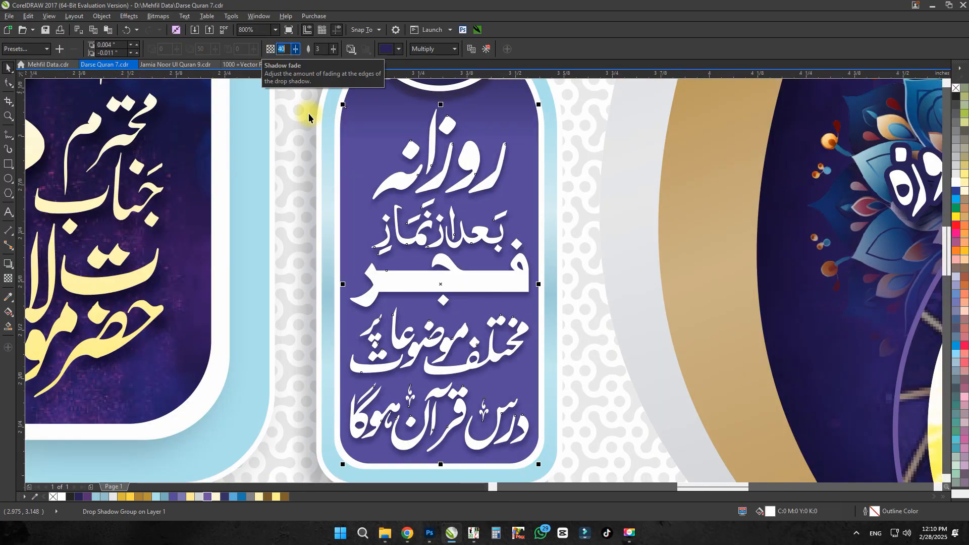
# Save the document and select the whole poster group.
pyautogui.scroll(-6, 420, 174)
pyautogui.click(653, 204)
pyautogui.hotkey('ctrl', 's')
pyautogui.press('F4')
pyautogui.click(359, 320)
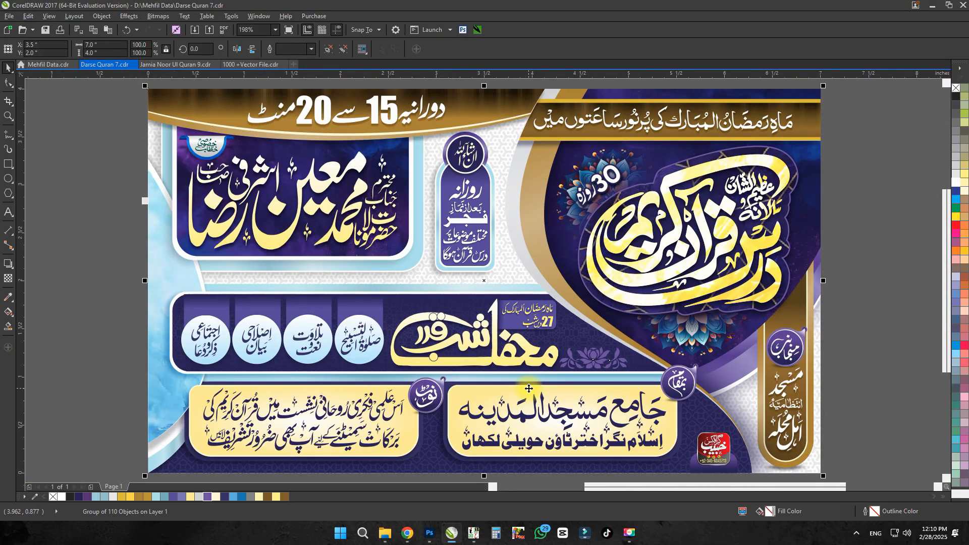